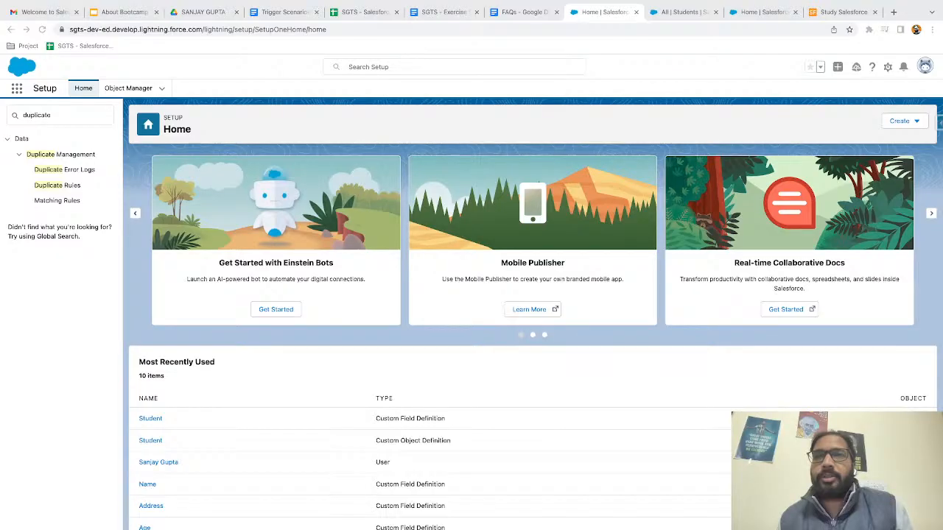
- Open the Duplicate Rules setup page and start a new duplicate rule for the Student object
{"action": "left_click", "coordinate": [64, 190]}
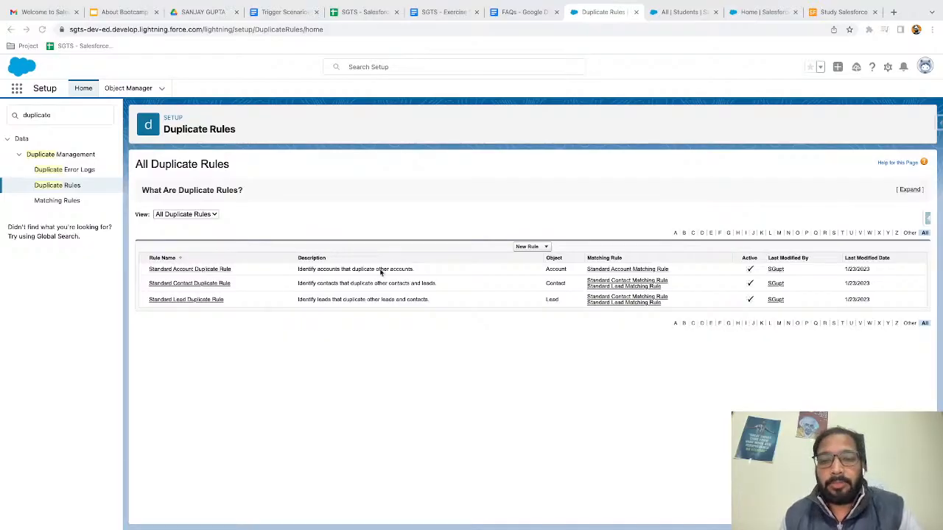
{"action": "left_click", "coordinate": [544, 250]}
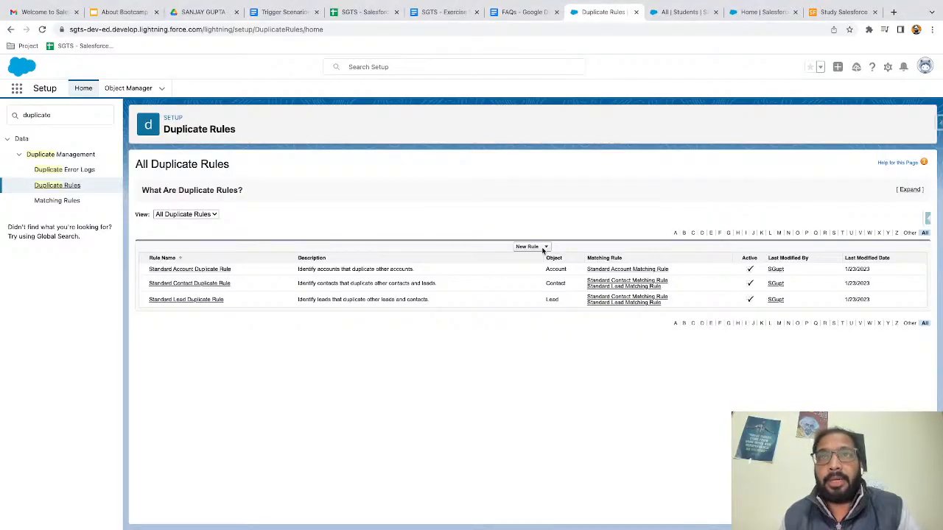
{"action": "left_click", "coordinate": [547, 249]}
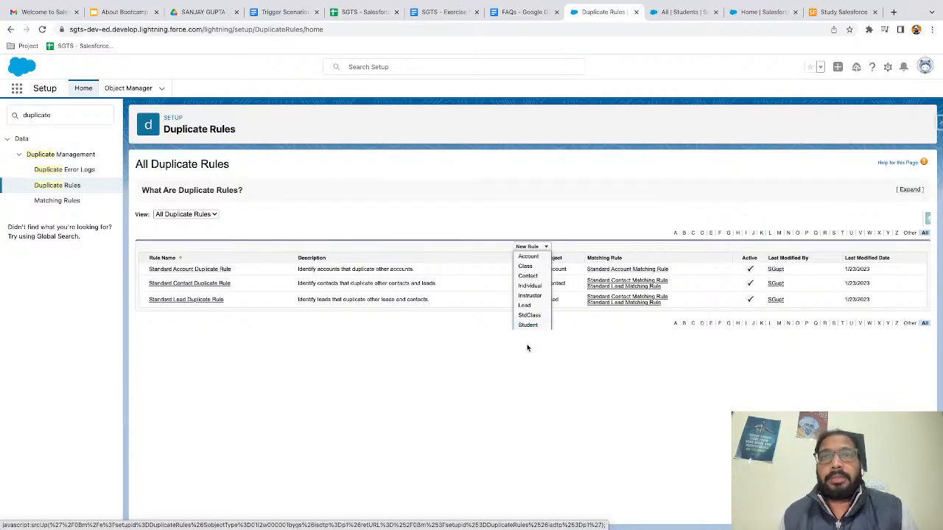
{"action": "left_click", "coordinate": [528, 326]}
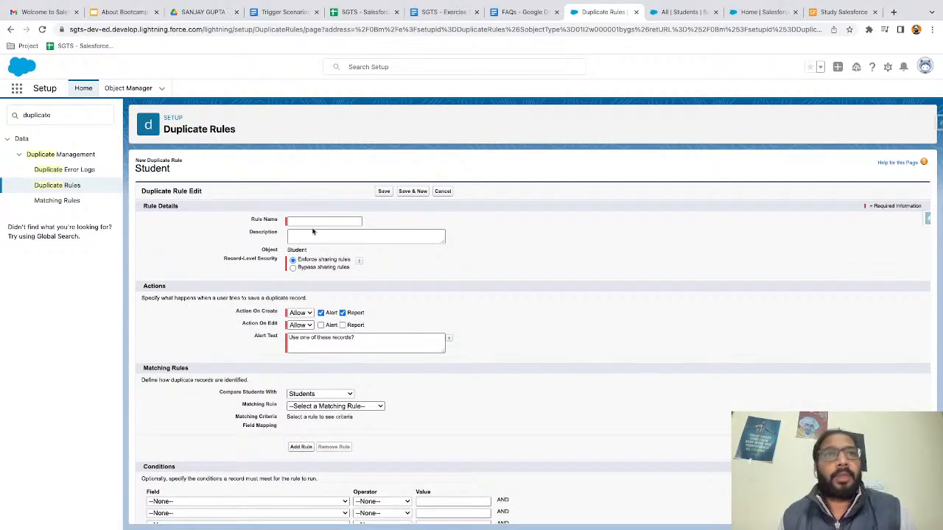
- Name the duplicate rule "Prevent Duplicate Student"
{"action": "scroll", "coordinate": [234, 214], "scroll_direction": "up", "scroll_amount": 5}
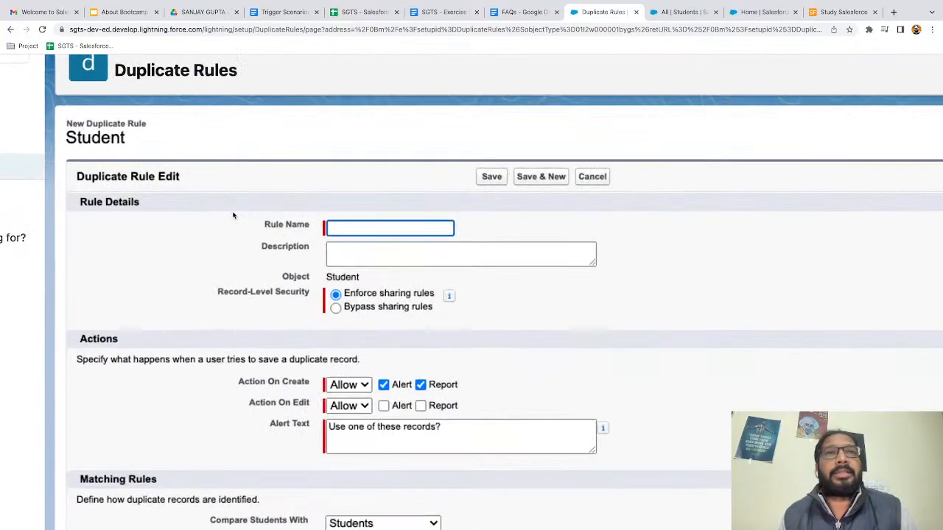
{"action": "scroll", "coordinate": [234, 215], "scroll_direction": "left", "scroll_amount": 1}
{"action": "scroll", "coordinate": [564, 289], "scroll_direction": "down", "scroll_amount": 1}
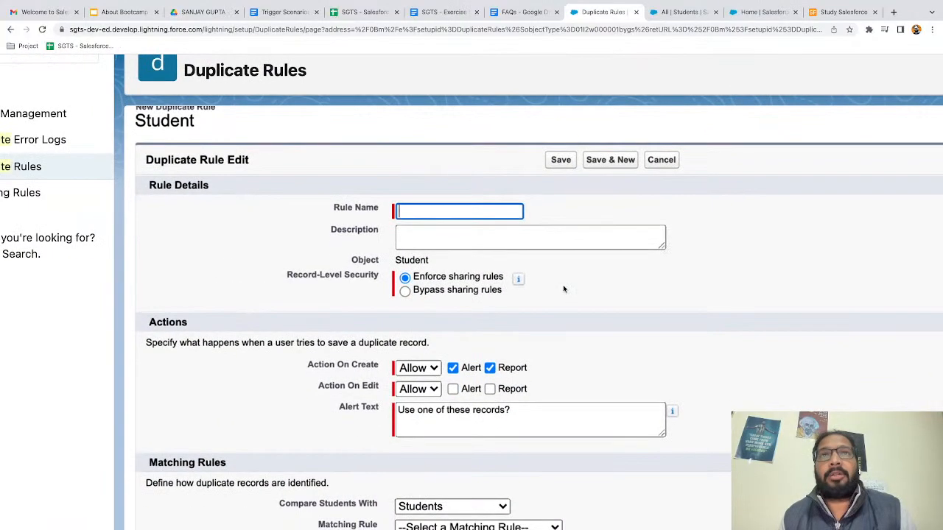
{"action": "scroll", "coordinate": [564, 290], "scroll_direction": "up", "scroll_amount": 2}
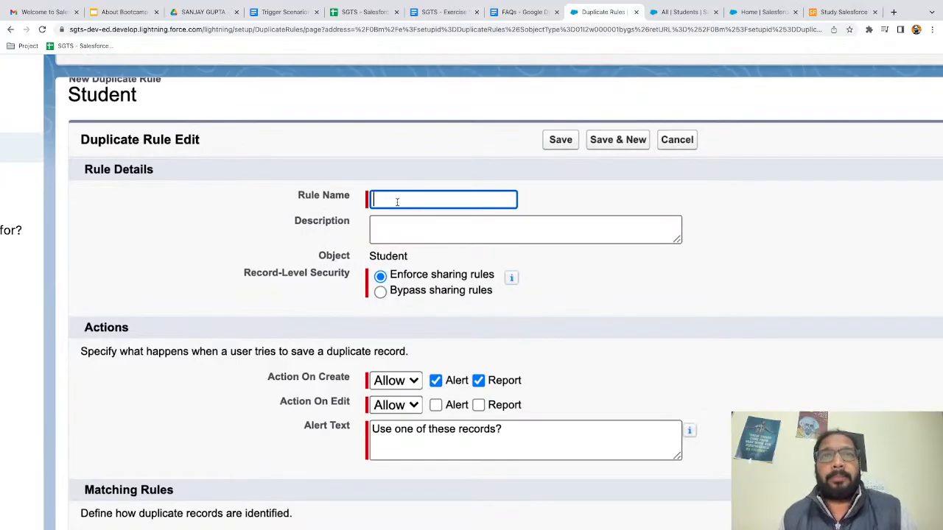
{"action": "scroll", "coordinate": [398, 202], "scroll_direction": "down", "scroll_amount": 1}
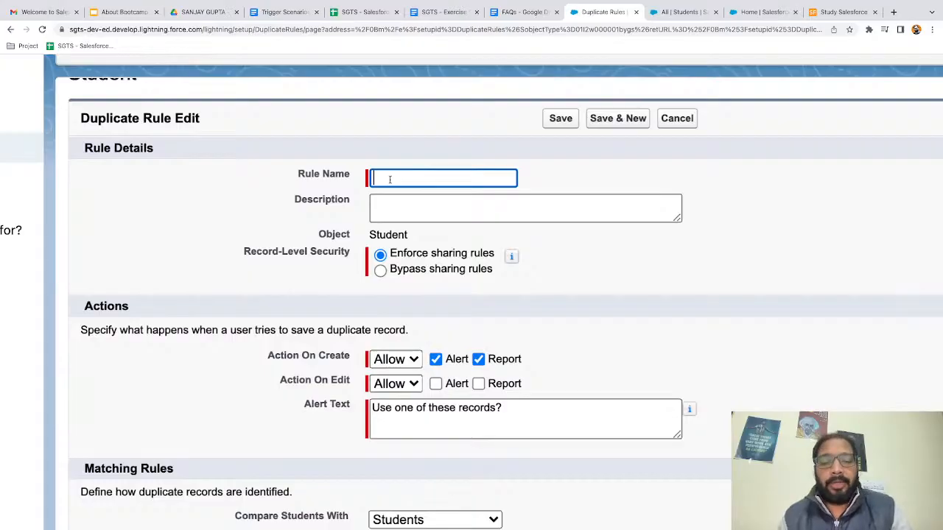
{"action": "type", "text": "Prevent "}
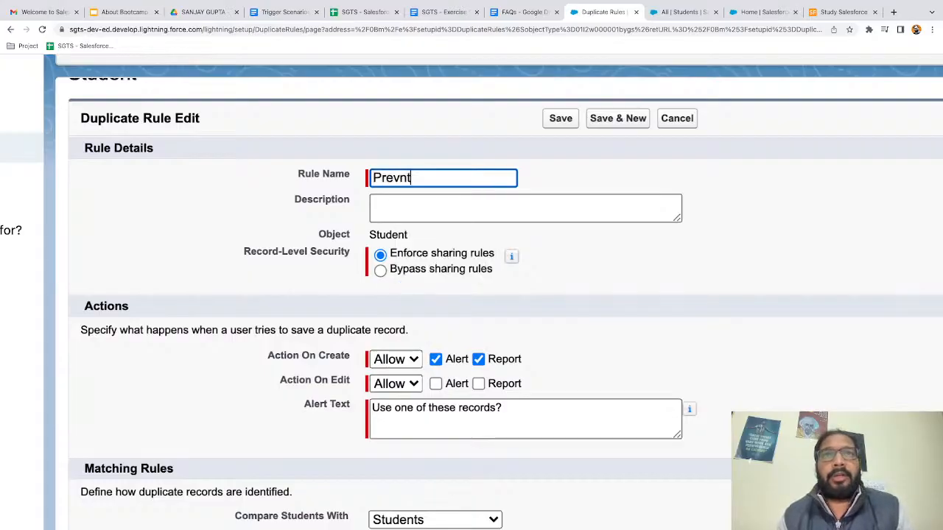
{"action": "type", "text": "Duplic"}
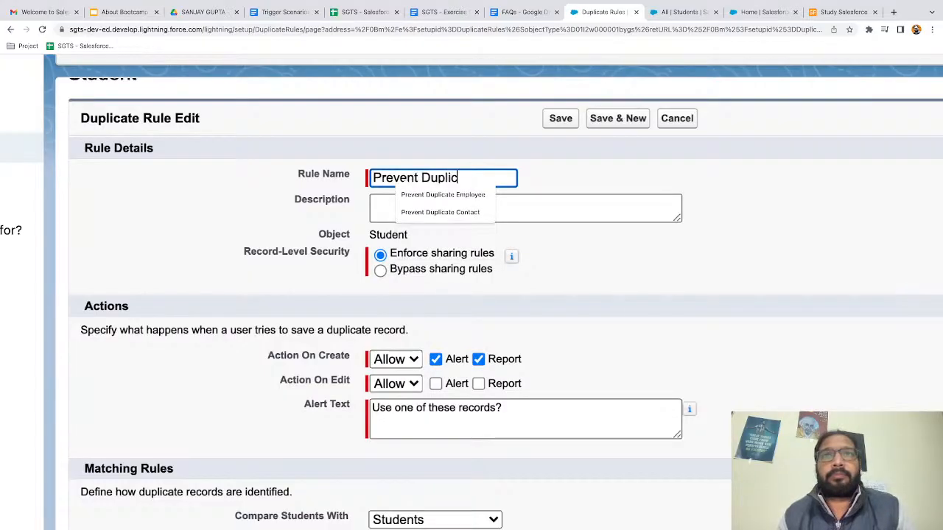
{"action": "type", "text": "ate Student"}
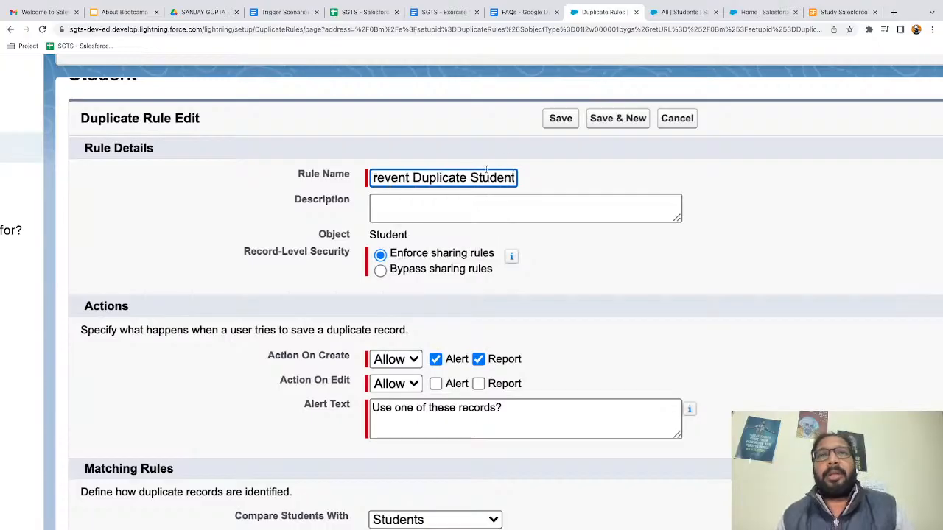
{"action": "left_click", "coordinate": [543, 177]}
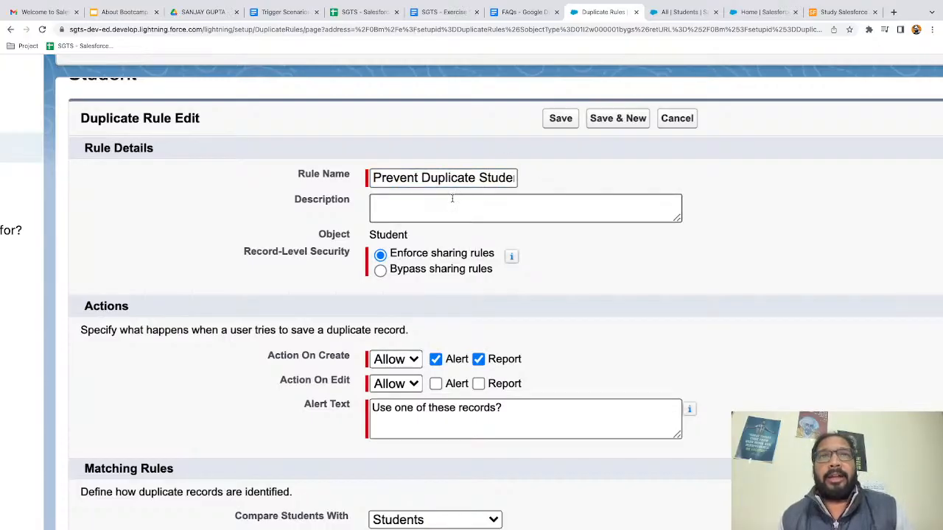
{"action": "scroll", "coordinate": [444, 214], "scroll_direction": "down", "scroll_amount": 1}
{"action": "left_click", "coordinate": [427, 182]}
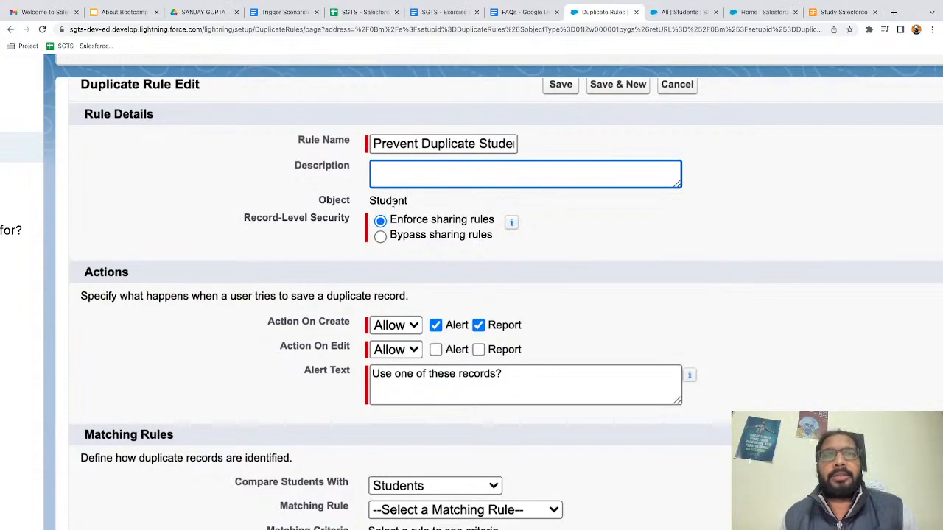
{"action": "double_click", "coordinate": [388, 201]}
{"action": "left_click", "coordinate": [414, 204]}
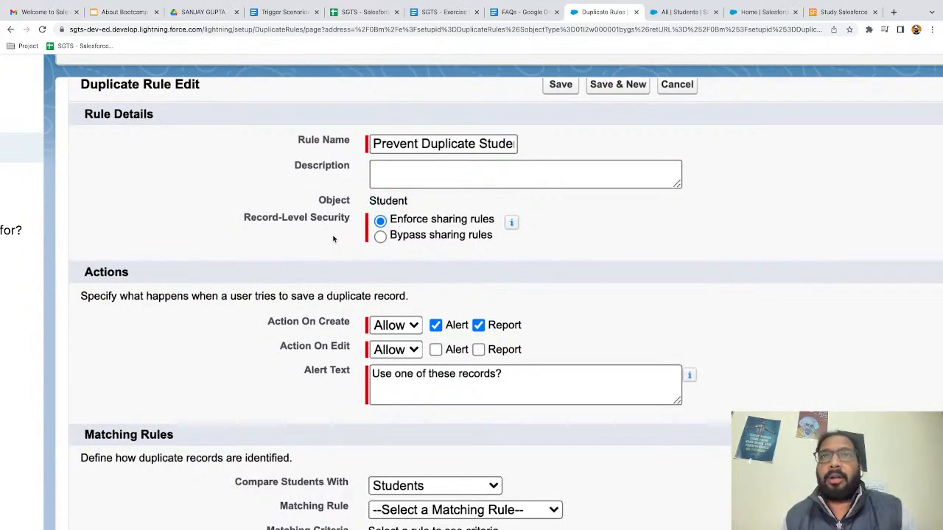
- Read the help text explaining the enforce and bypass sharing rules options for record-level security
{"action": "scroll", "coordinate": [333, 238], "scroll_direction": "up", "scroll_amount": 1}
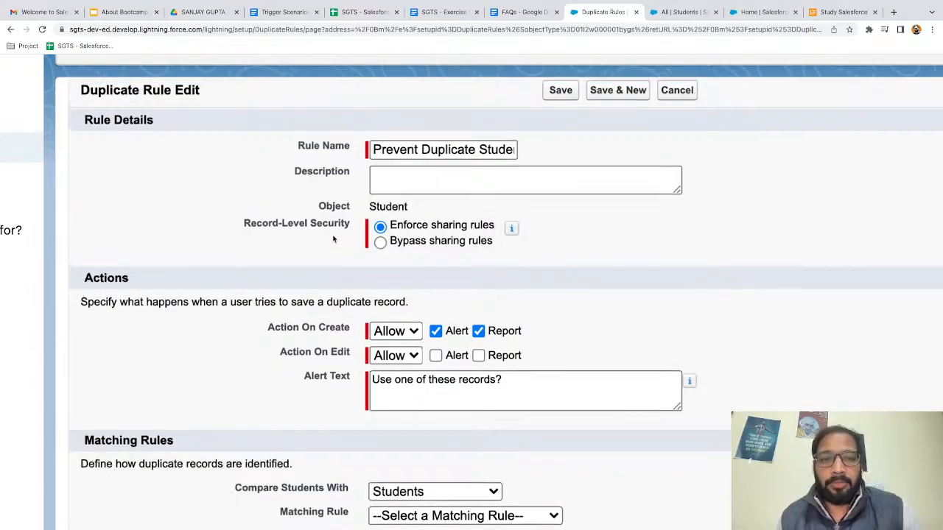
{"action": "mouse_move", "coordinate": [510, 239]}
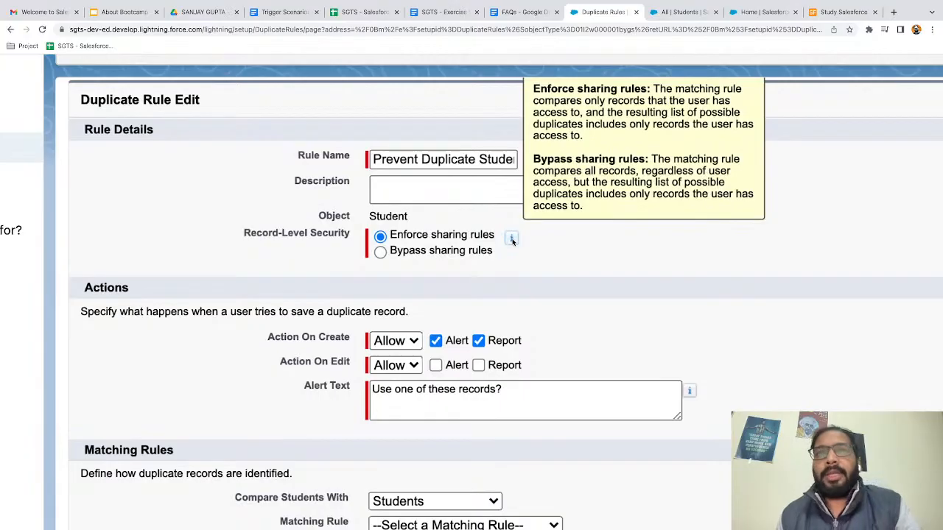
{"action": "scroll", "coordinate": [514, 241], "scroll_direction": "up", "scroll_amount": 2}
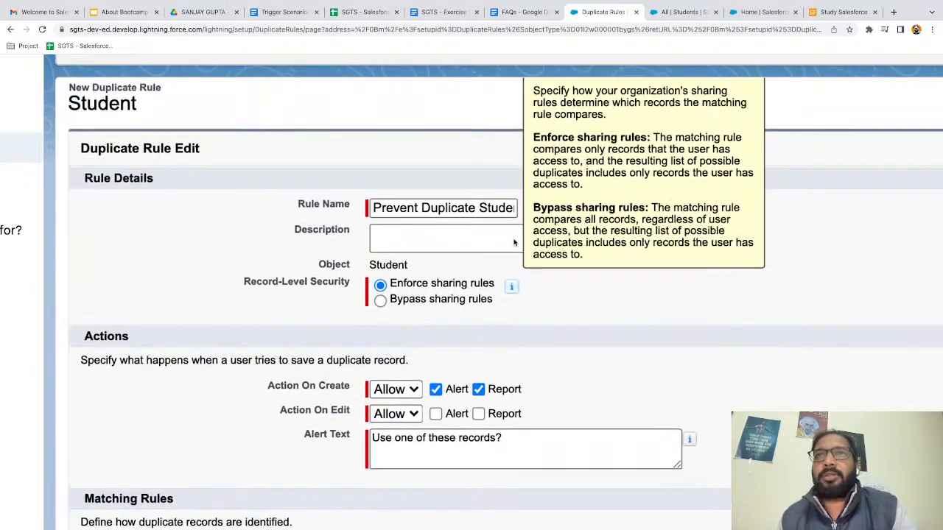
{"action": "mouse_move", "coordinate": [513, 298]}
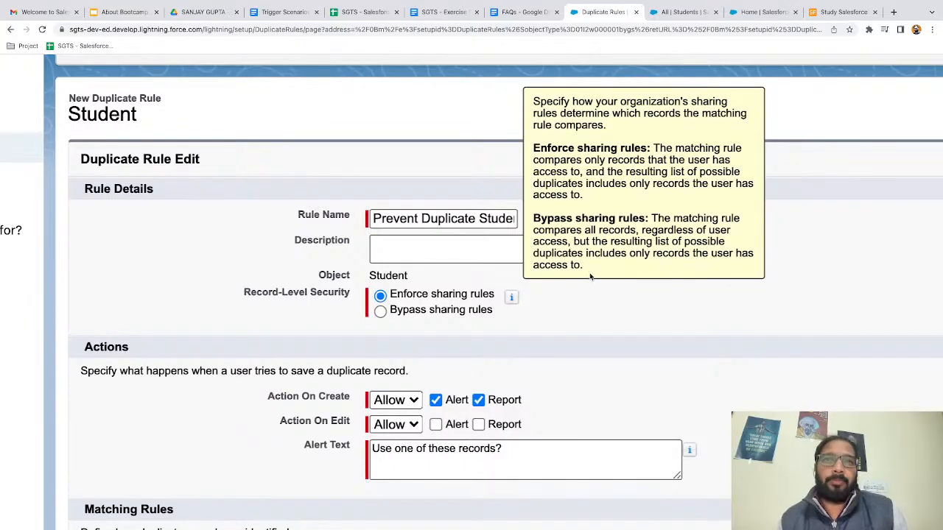
- Try Bypass sharing rules as the record-level security, and return it to Enforce sharing rules
{"action": "left_click", "coordinate": [452, 313]}
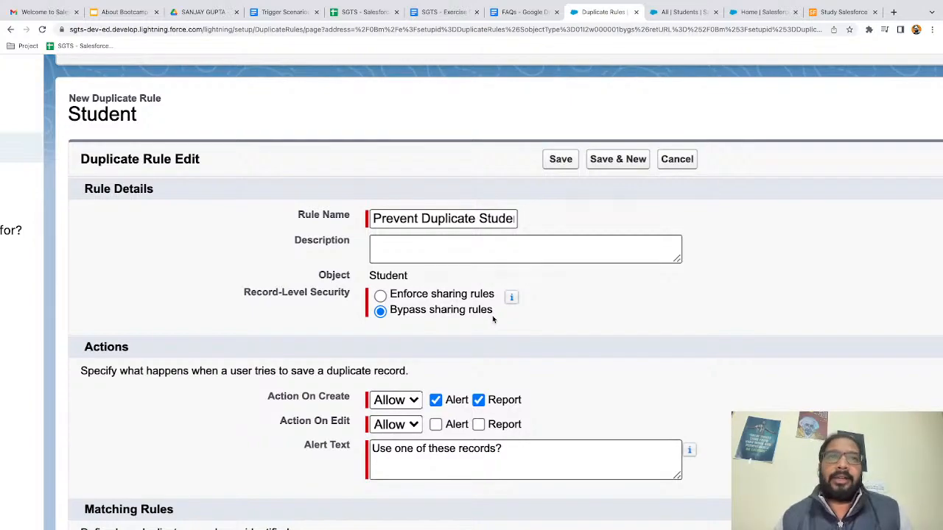
{"action": "left_click", "coordinate": [381, 295]}
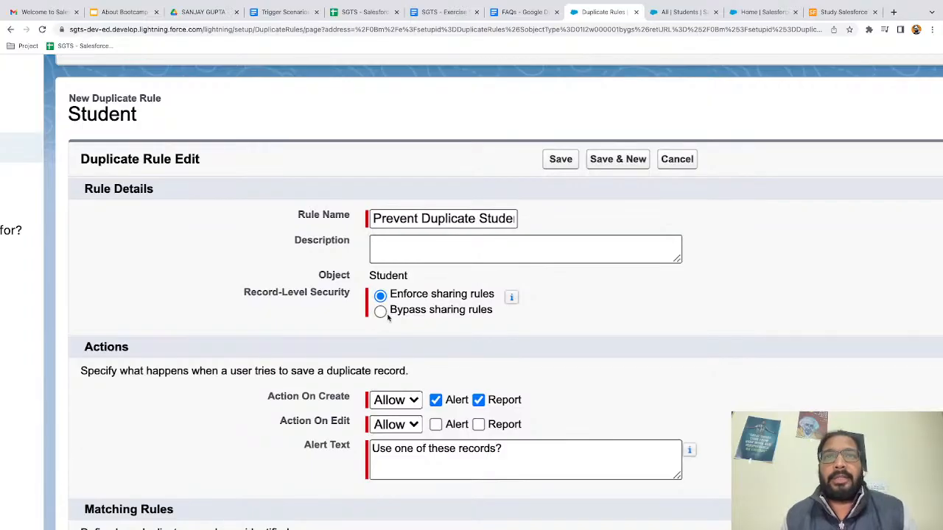
- Try Block as the action on create, and set it back to Allow
{"action": "scroll", "coordinate": [387, 318], "scroll_direction": "down", "scroll_amount": 2}
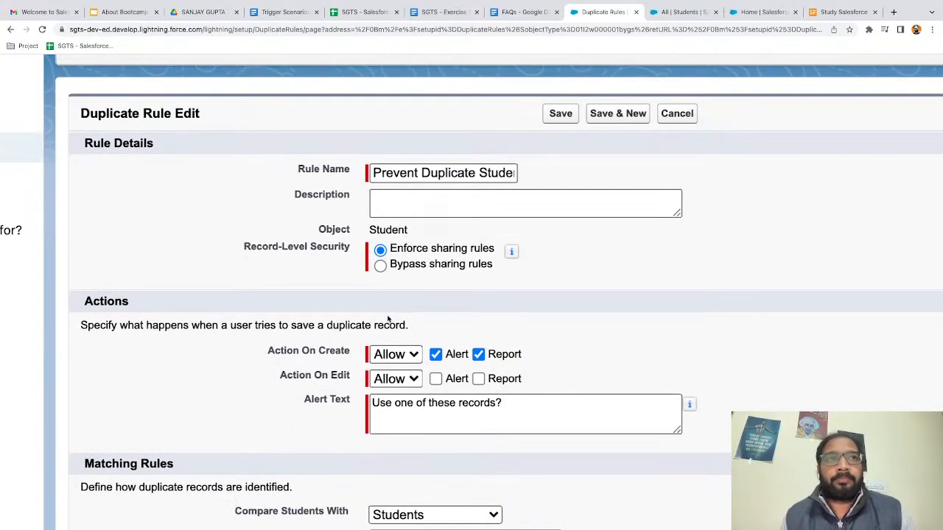
{"action": "scroll", "coordinate": [356, 285], "scroll_direction": "down", "scroll_amount": 1}
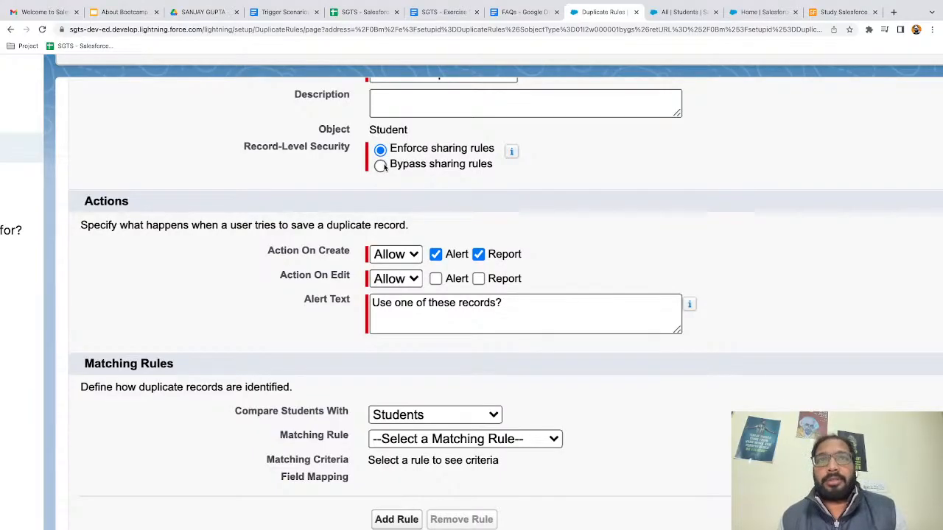
{"action": "scroll", "coordinate": [337, 259], "scroll_direction": "down", "scroll_amount": 2}
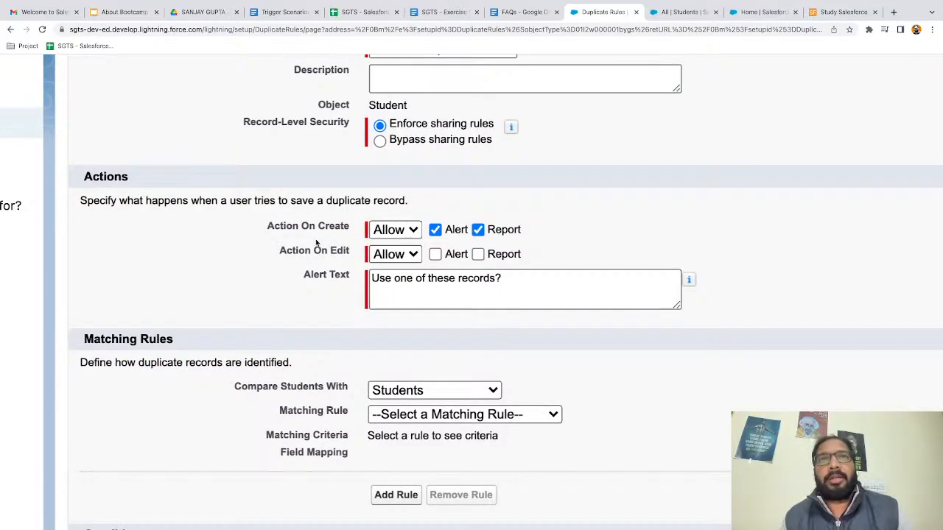
{"action": "key", "text": "ctrl+plus"}
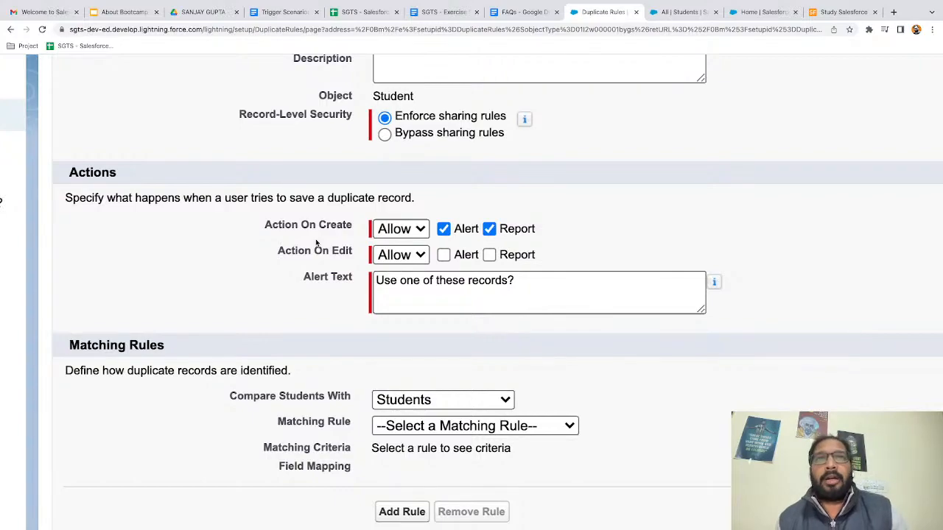
{"action": "left_click", "coordinate": [397, 228]}
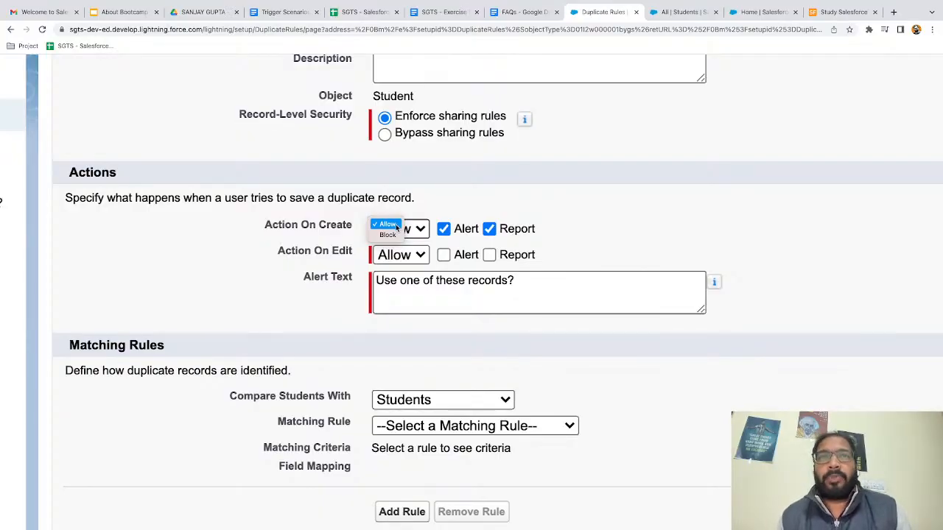
{"action": "left_click", "coordinate": [394, 234]}
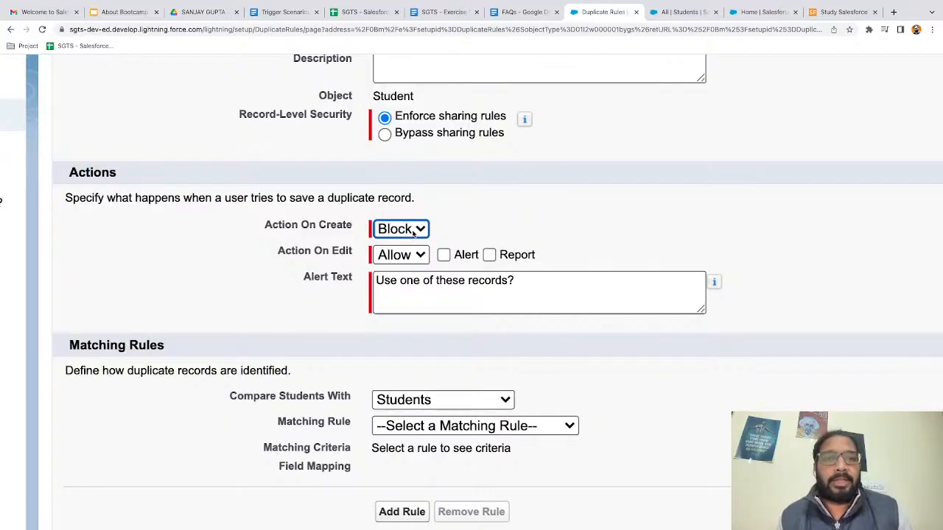
{"action": "left_click", "coordinate": [417, 231]}
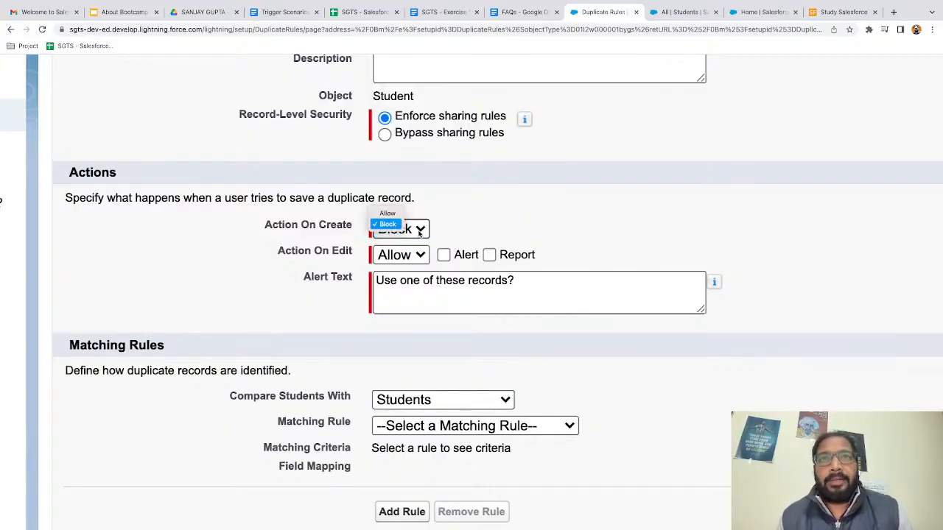
{"action": "left_click", "coordinate": [387, 214]}
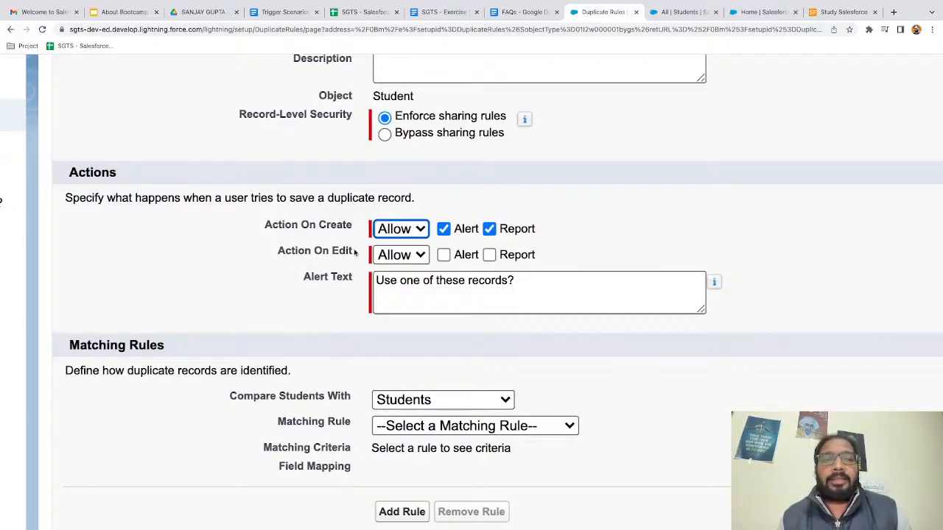
- Keep Allow as the action on edit and enable both Alert and Report for it
{"action": "left_click", "coordinate": [422, 257]}
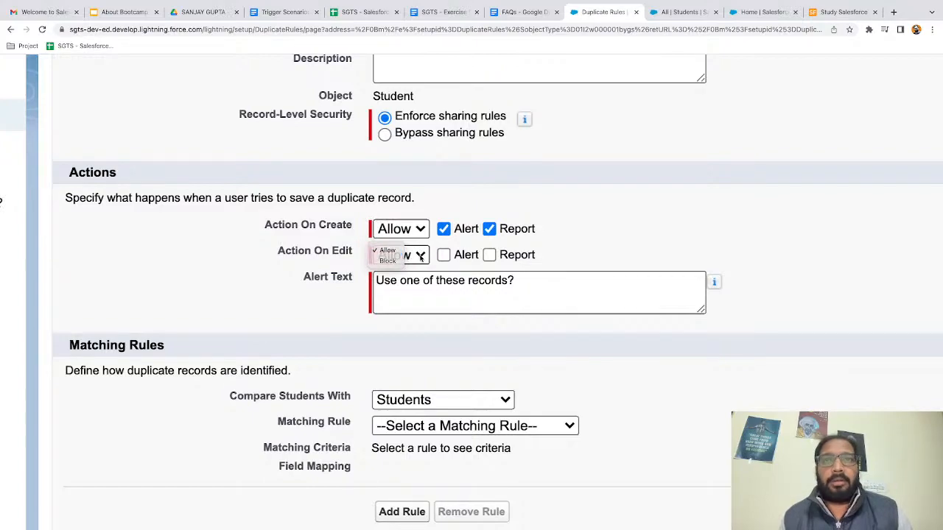
{"action": "left_click", "coordinate": [388, 251]}
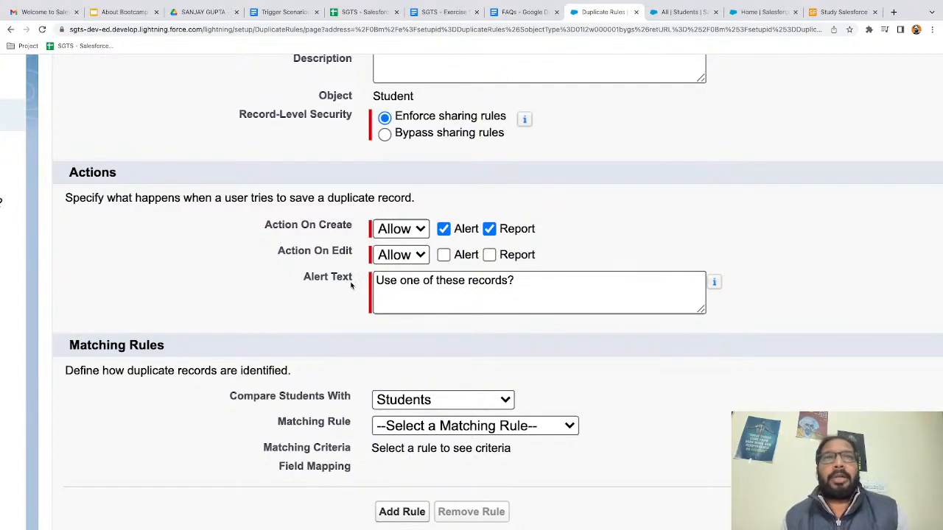
{"action": "left_click", "coordinate": [459, 293]}
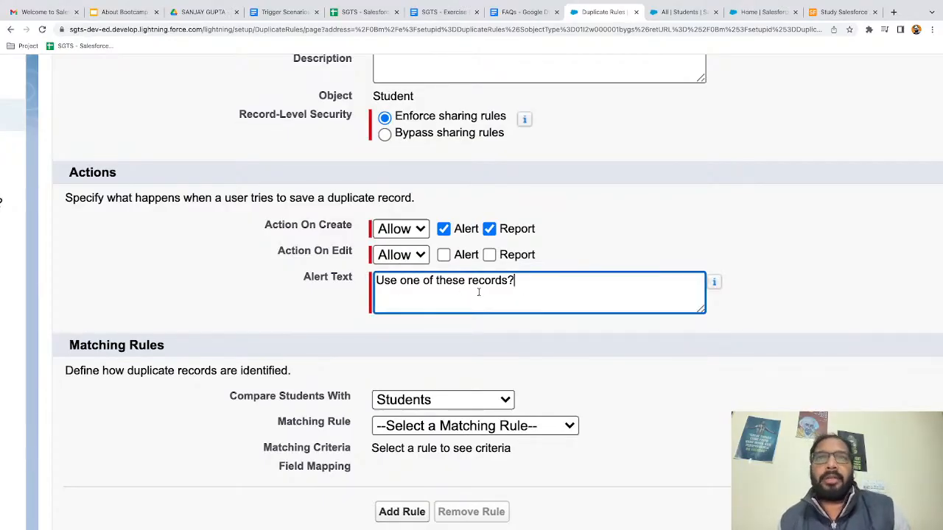
{"action": "left_click", "coordinate": [442, 254]}
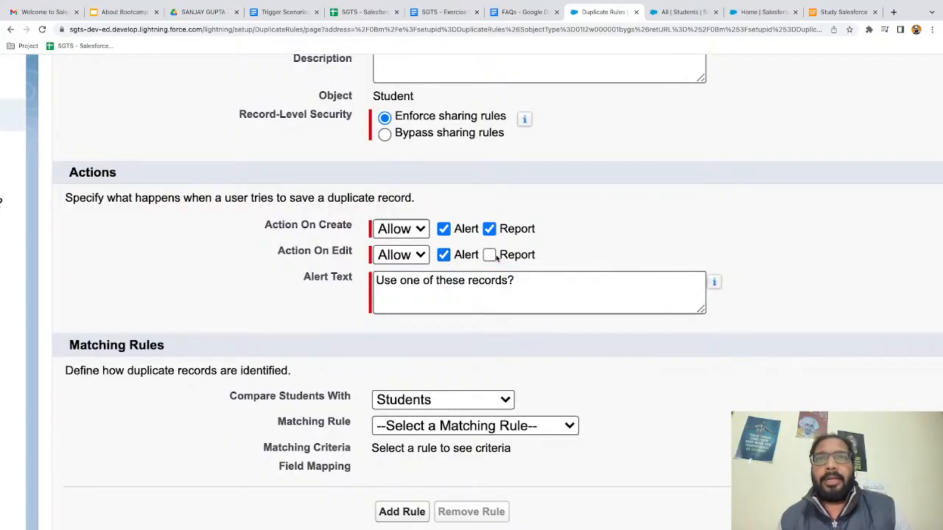
{"action": "left_click", "coordinate": [489, 254]}
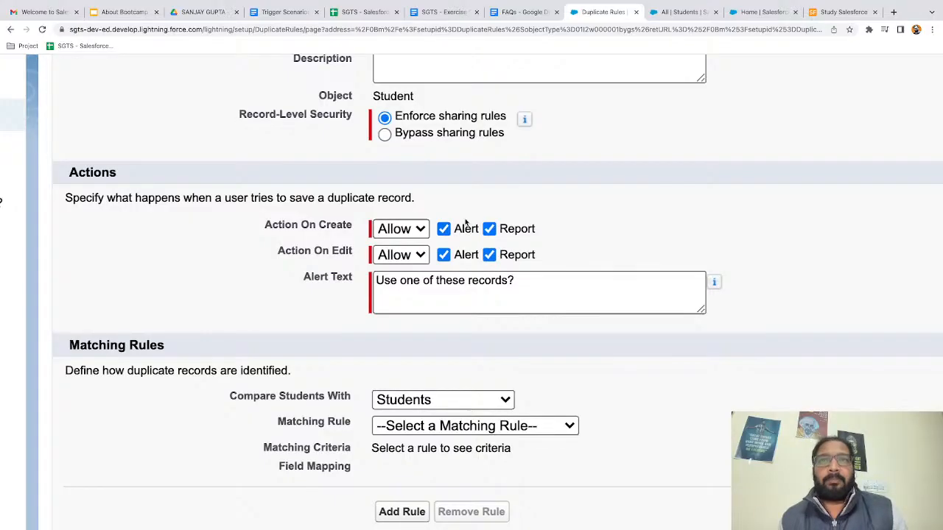
- Examine the matching rule choices and the optional conditions offered for the duplicate rule
{"action": "scroll", "coordinate": [423, 360], "scroll_direction": "down", "scroll_amount": 2}
{"action": "scroll", "coordinate": [423, 360], "scroll_direction": "down", "scroll_amount": 3}
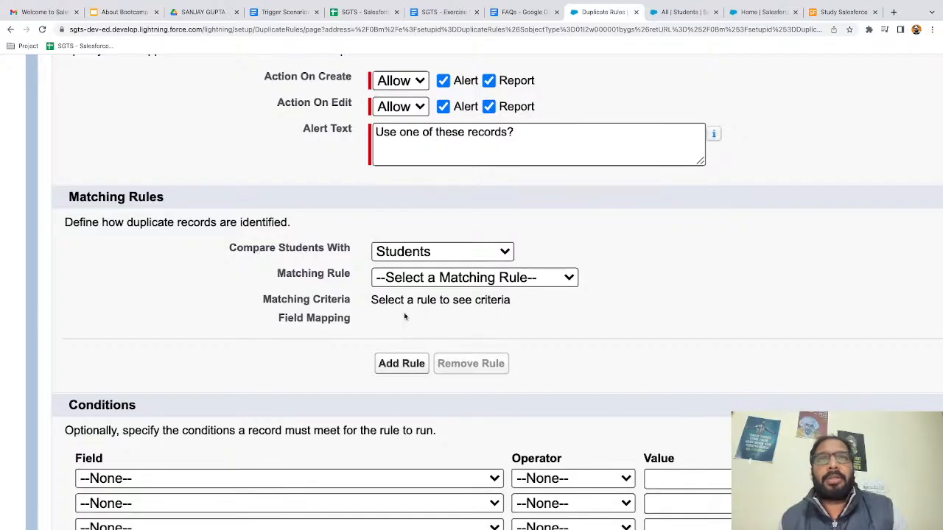
{"action": "left_click", "coordinate": [474, 277]}
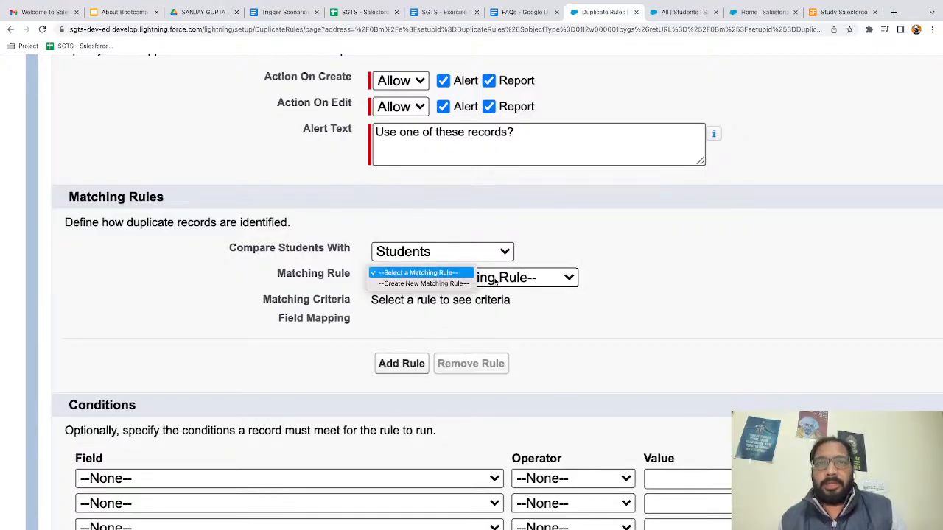
{"action": "left_click", "coordinate": [501, 309]}
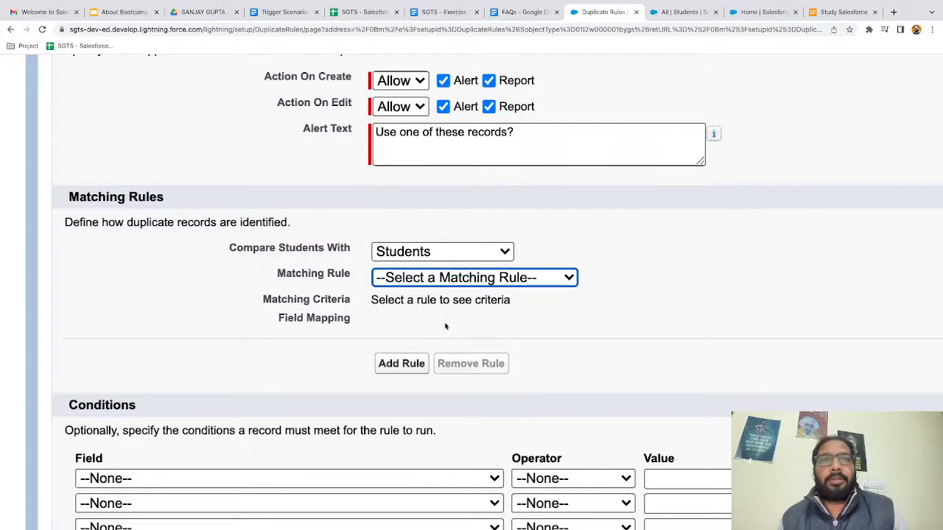
{"action": "scroll", "coordinate": [445, 327], "scroll_direction": "down", "scroll_amount": 1}
{"action": "scroll", "coordinate": [393, 280], "scroll_direction": "down", "scroll_amount": 1}
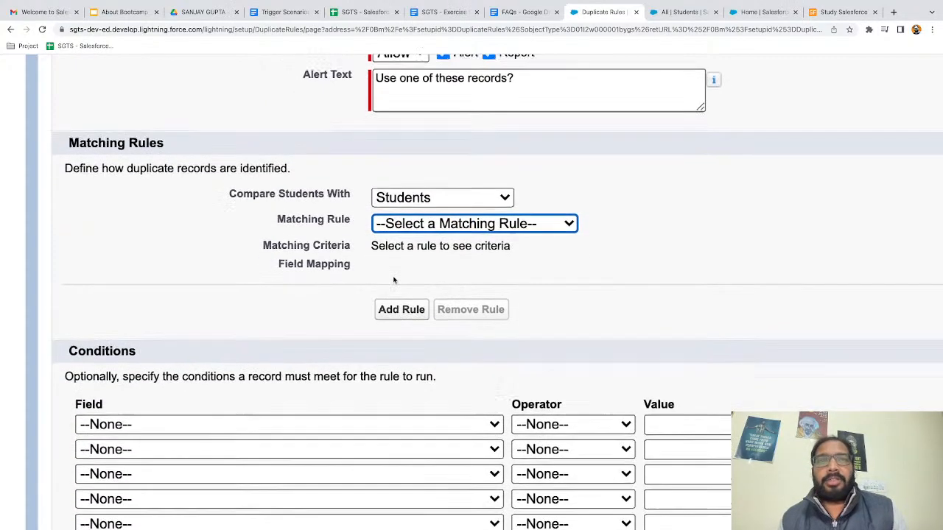
{"action": "scroll", "coordinate": [394, 280], "scroll_direction": "down", "scroll_amount": 3}
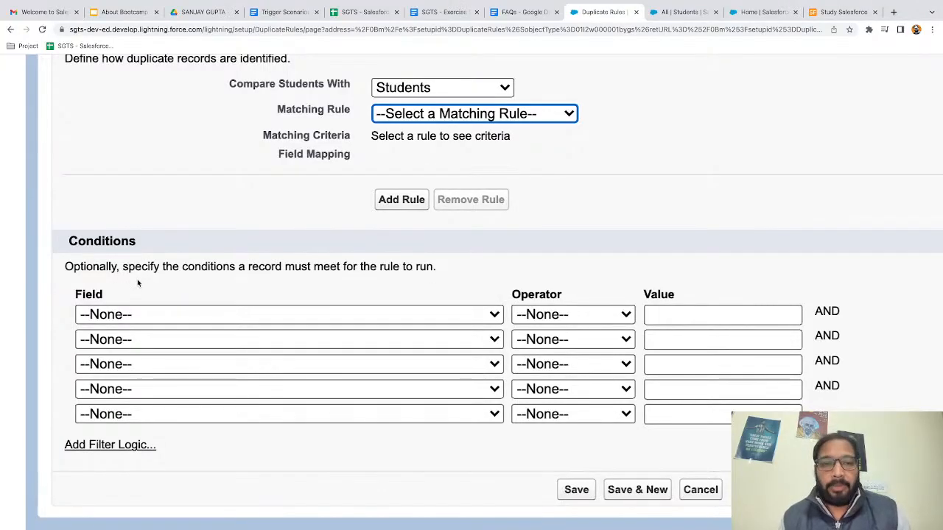
{"action": "scroll", "coordinate": [366, 288], "scroll_direction": "up", "scroll_amount": 1}
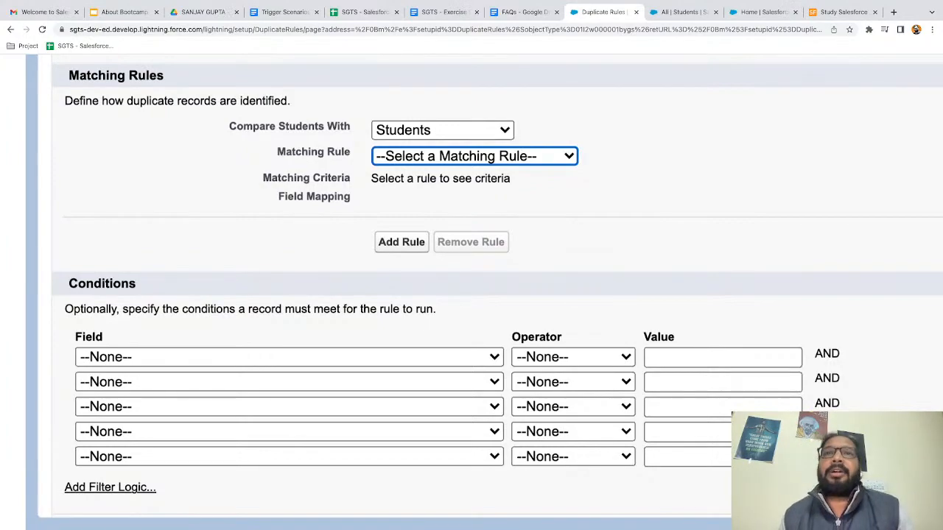
- Check the Students record list, and review the duplicate rule's details, actions, matching rules and conditions
{"action": "left_click", "coordinate": [675, 14]}
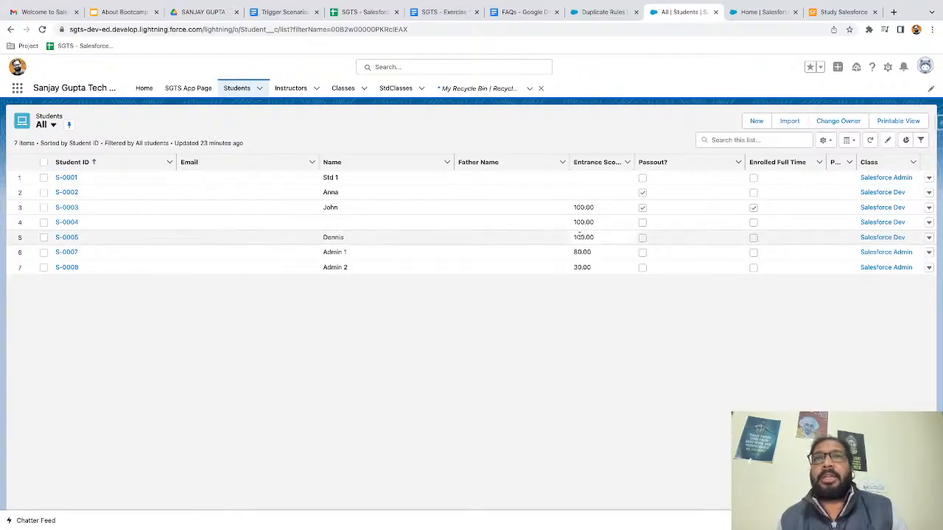
{"action": "left_click", "coordinate": [598, 11]}
{"action": "scroll", "coordinate": [470, 171], "scroll_direction": "up", "scroll_amount": 5}
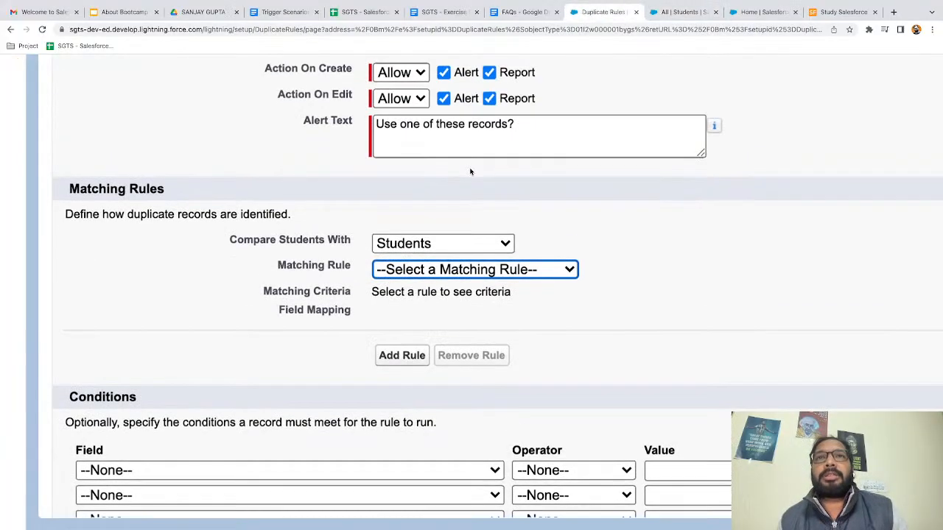
{"action": "scroll", "coordinate": [515, 252], "scroll_direction": "up", "scroll_amount": 2}
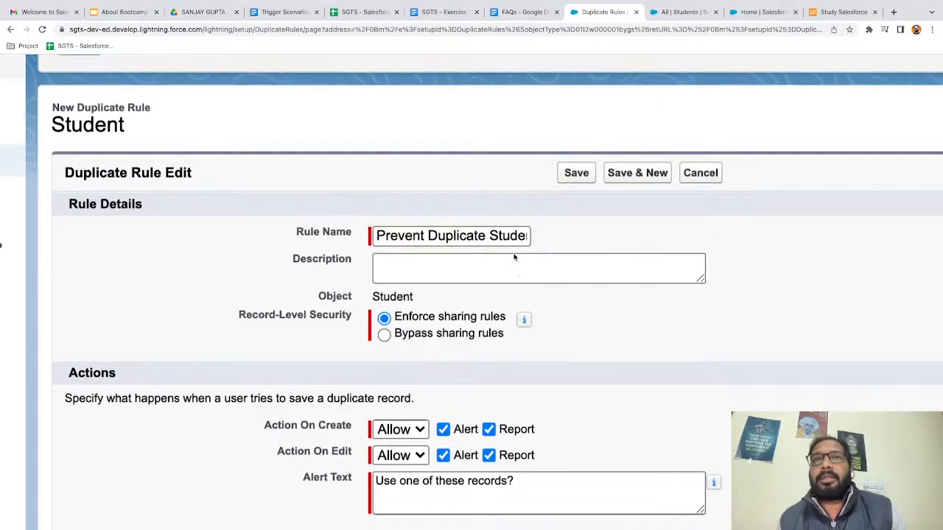
{"action": "mouse_move", "coordinate": [525, 321]}
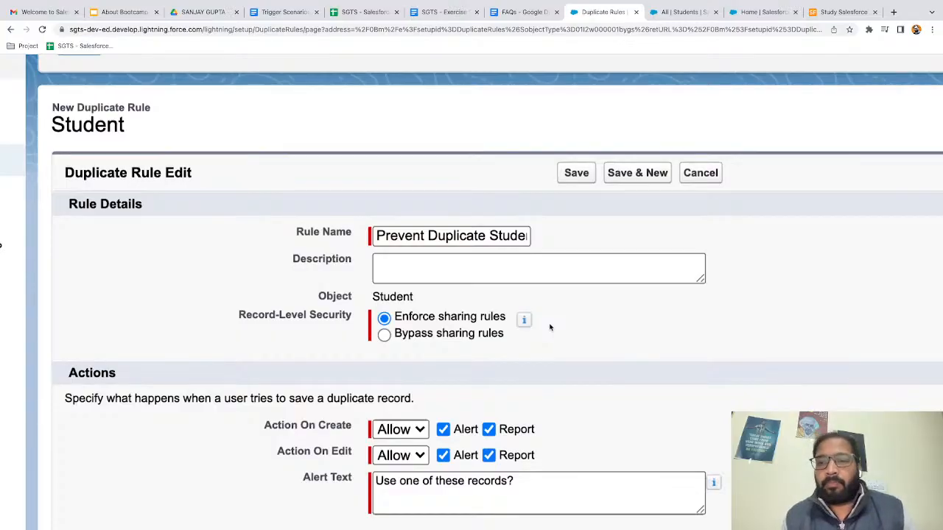
{"action": "scroll", "coordinate": [544, 331], "scroll_direction": "down", "scroll_amount": 1}
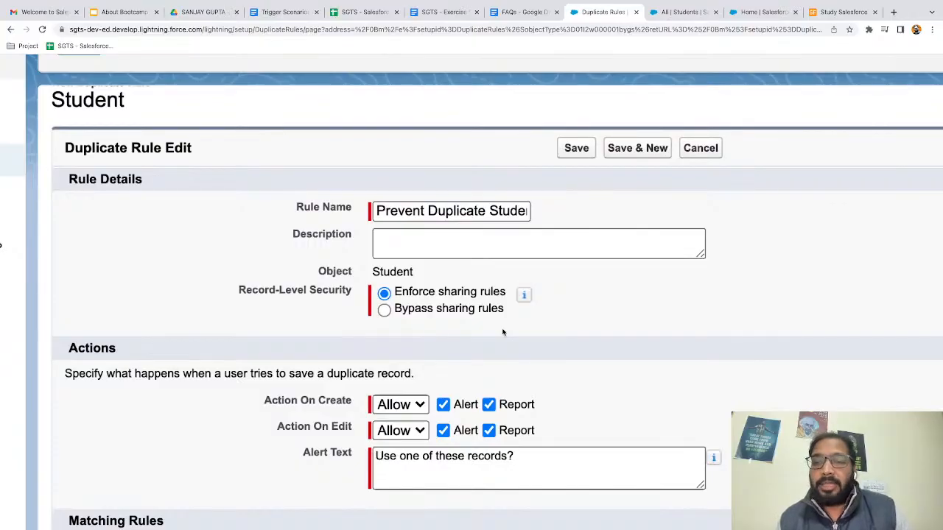
{"action": "scroll", "coordinate": [311, 332], "scroll_direction": "down", "scroll_amount": 4}
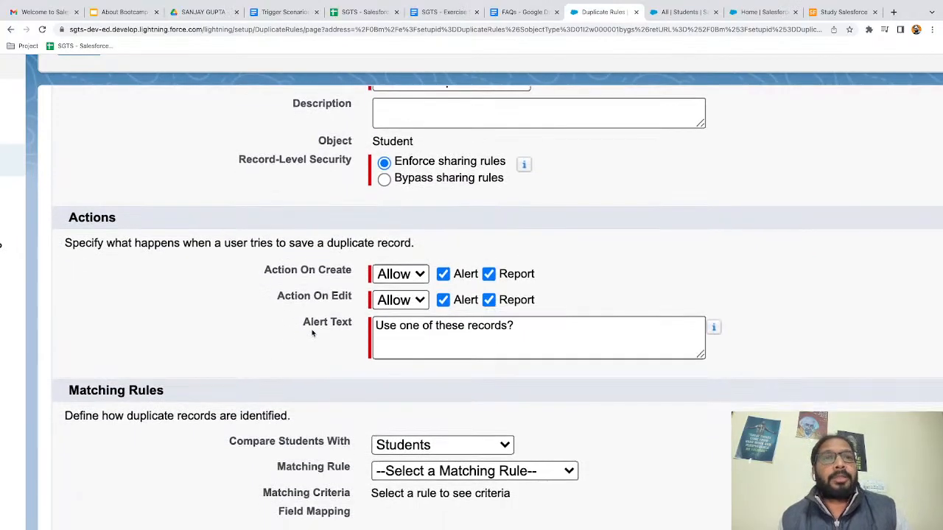
{"action": "scroll", "coordinate": [243, 372], "scroll_direction": "down", "scroll_amount": 10}
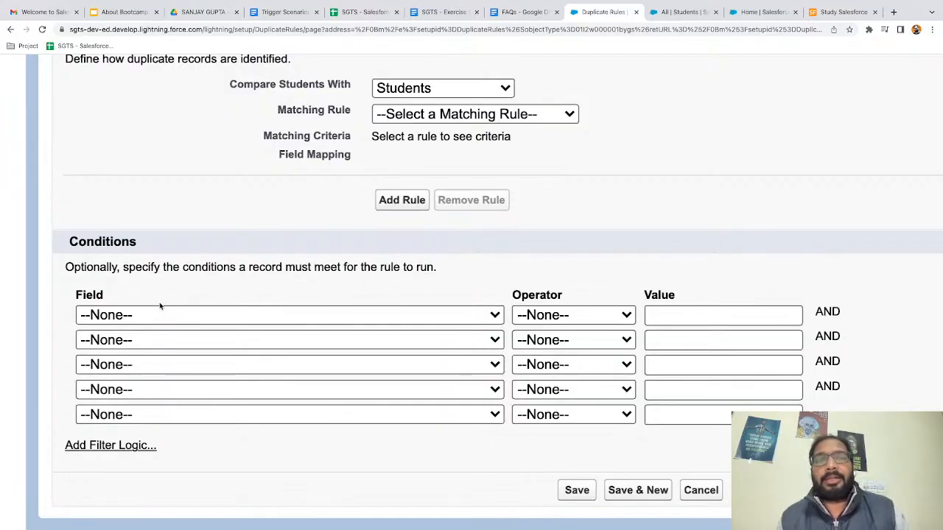
{"action": "scroll", "coordinate": [382, 197], "scroll_direction": "up", "scroll_amount": 2}
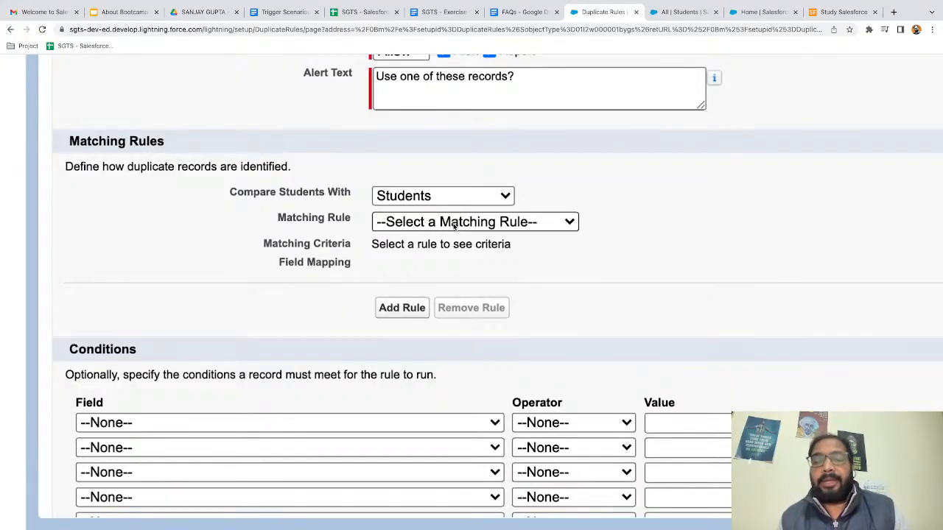
- Choose to create a new matching rule for comparing Students, and save the duplicate rule to proceed to its configuration
{"action": "left_click", "coordinate": [466, 227]}
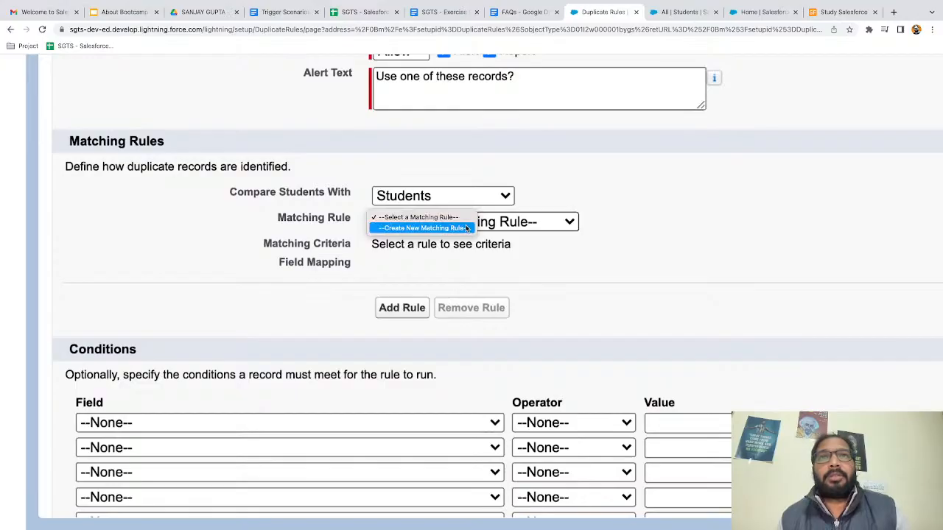
{"action": "left_click", "coordinate": [497, 266]}
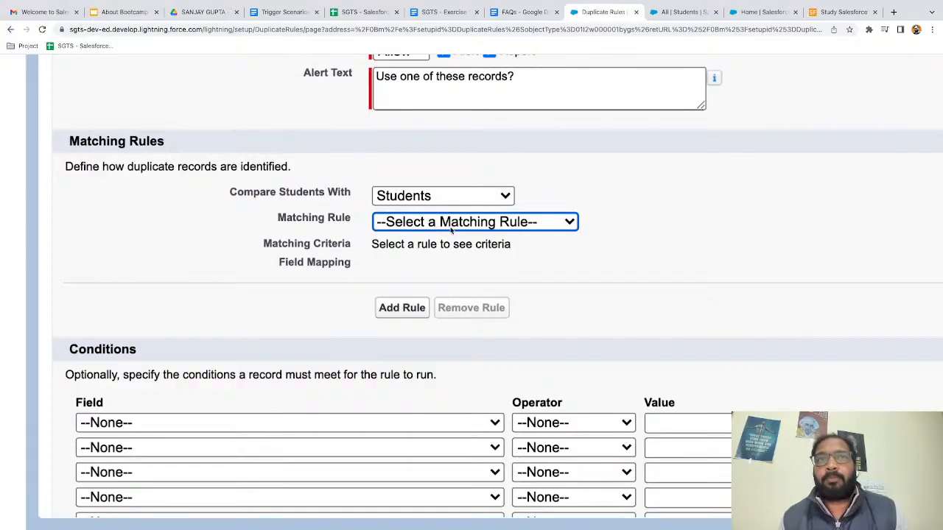
{"action": "scroll", "coordinate": [456, 244], "scroll_direction": "down", "scroll_amount": 5}
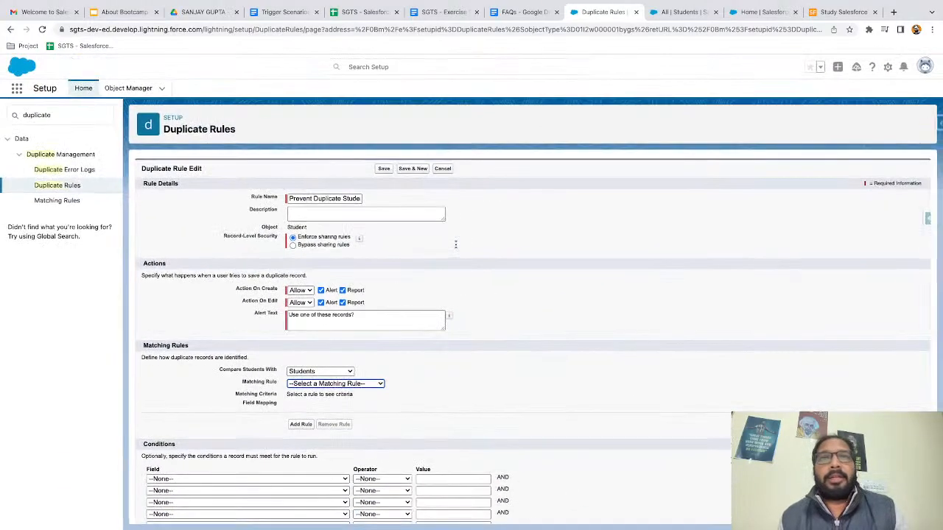
{"action": "scroll", "coordinate": [308, 359], "scroll_direction": "down", "scroll_amount": 1}
{"action": "left_click", "coordinate": [318, 333]}
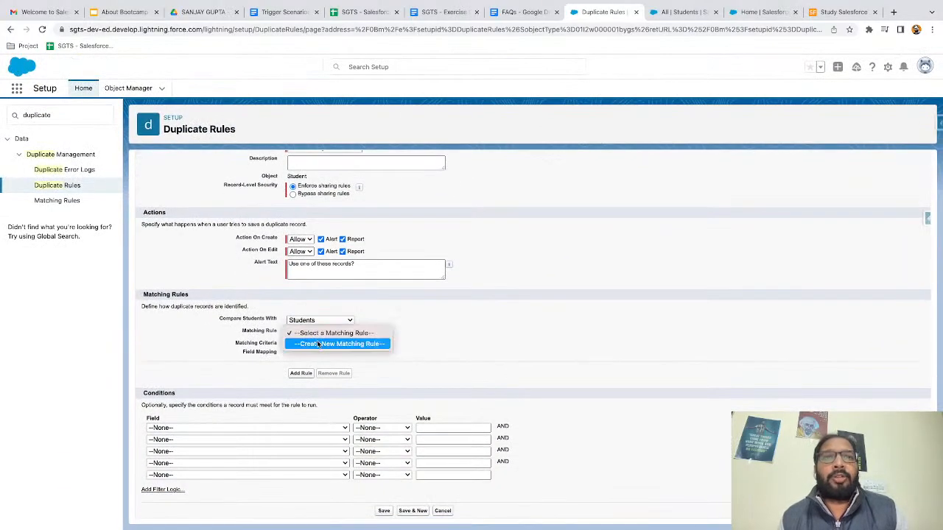
{"action": "left_click", "coordinate": [318, 344]}
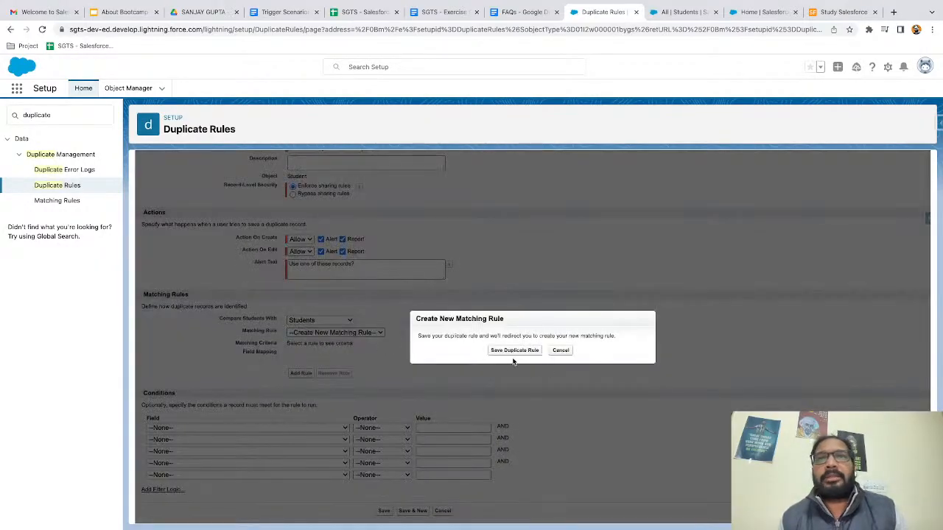
{"action": "scroll", "coordinate": [514, 361], "scroll_direction": "up", "scroll_amount": 5}
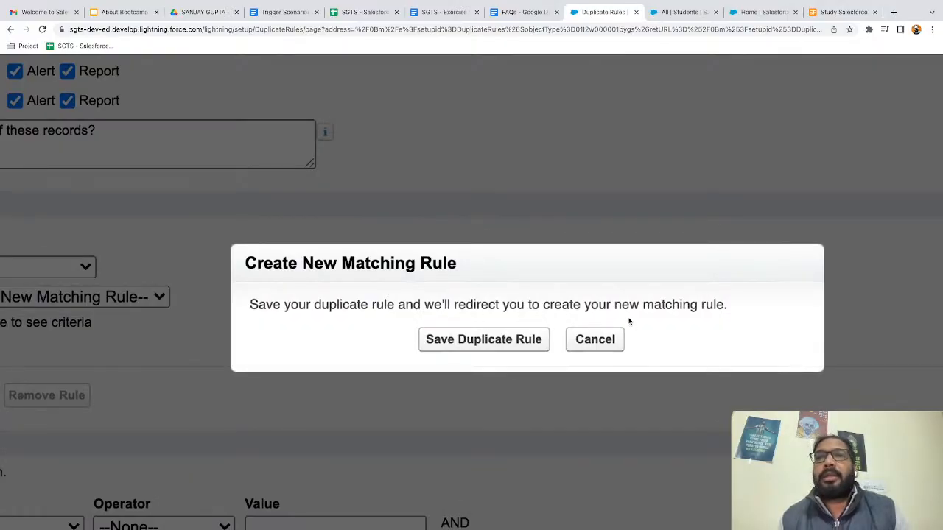
{"action": "left_click", "coordinate": [470, 344]}
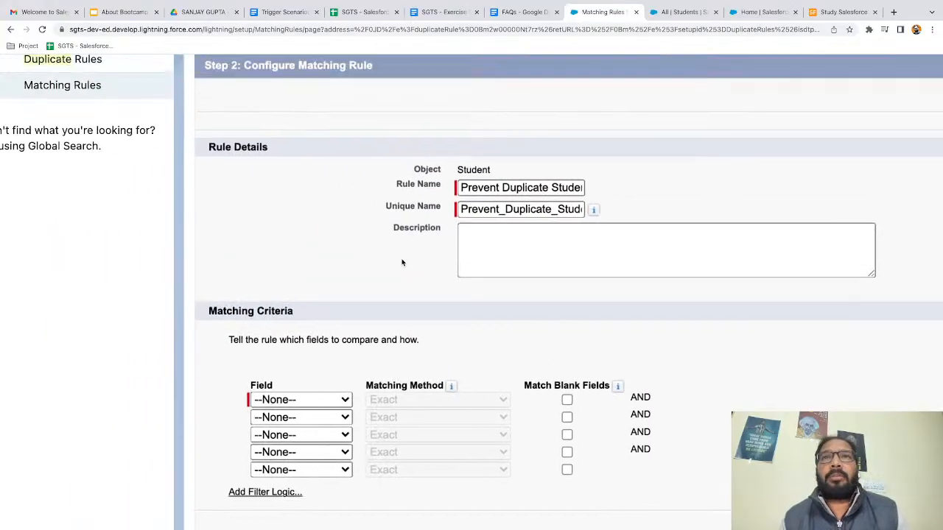
- Review the new Student matching rule's details and set Name as the field of the first matching criterion
{"action": "scroll", "coordinate": [402, 262], "scroll_direction": "up", "scroll_amount": 2}
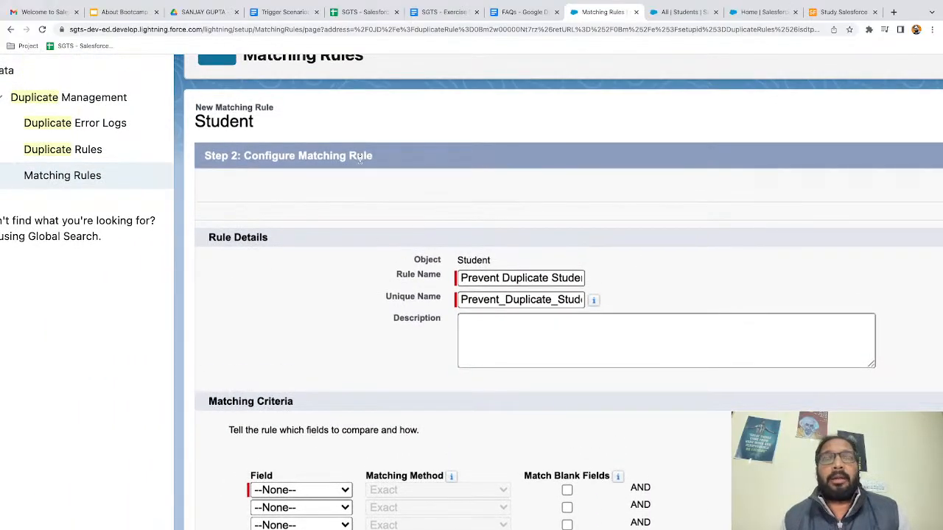
{"action": "scroll", "coordinate": [401, 222], "scroll_direction": "right", "scroll_amount": 1}
{"action": "scroll", "coordinate": [402, 223], "scroll_direction": "down", "scroll_amount": 1}
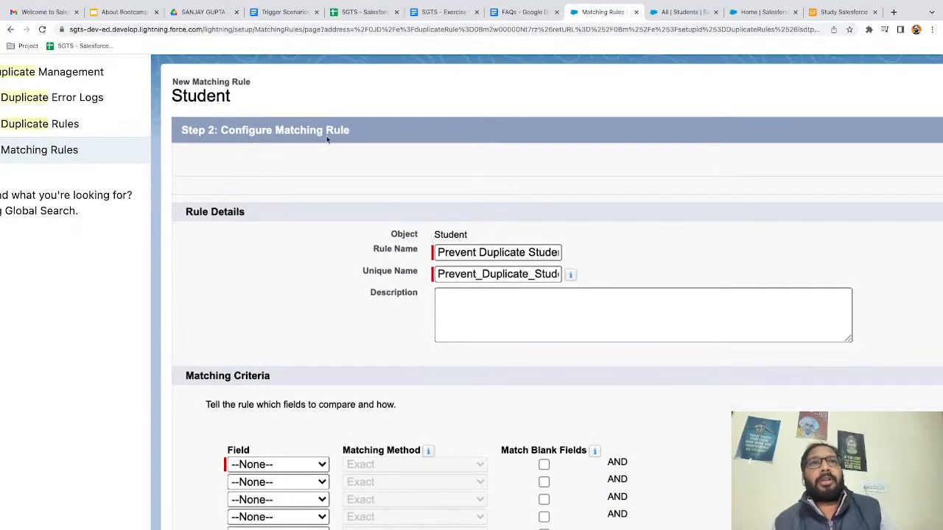
{"action": "scroll", "coordinate": [523, 273], "scroll_direction": "down", "scroll_amount": 3}
{"action": "scroll", "coordinate": [523, 274], "scroll_direction": "right", "scroll_amount": 1}
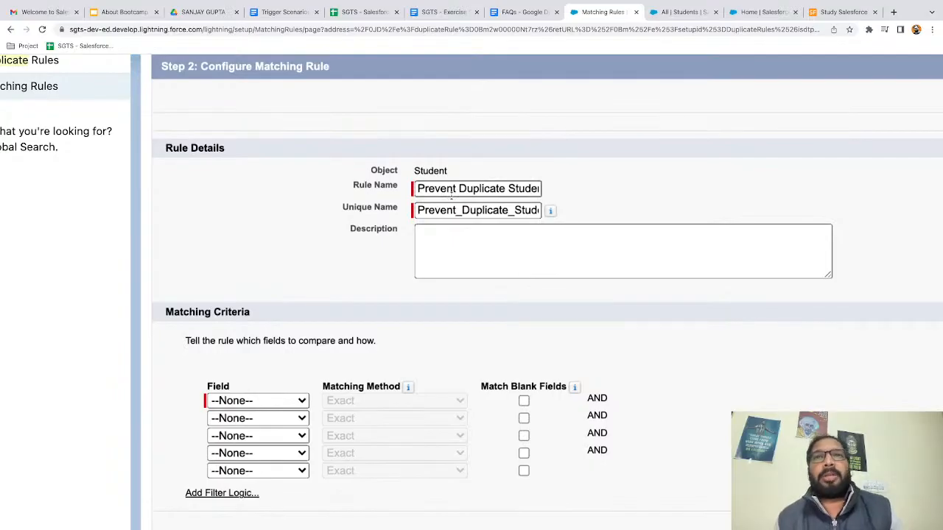
{"action": "scroll", "coordinate": [490, 225], "scroll_direction": "down", "scroll_amount": 1}
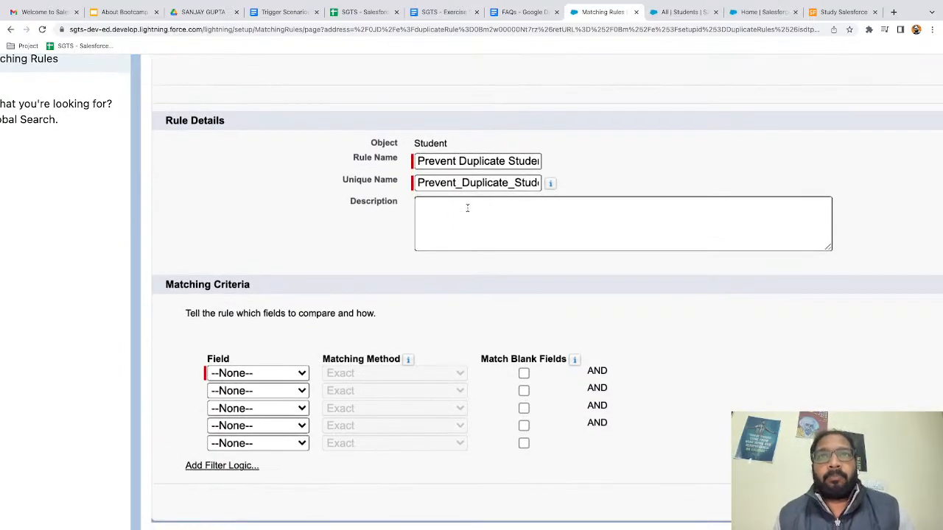
{"action": "scroll", "coordinate": [467, 207], "scroll_direction": "down", "scroll_amount": 4}
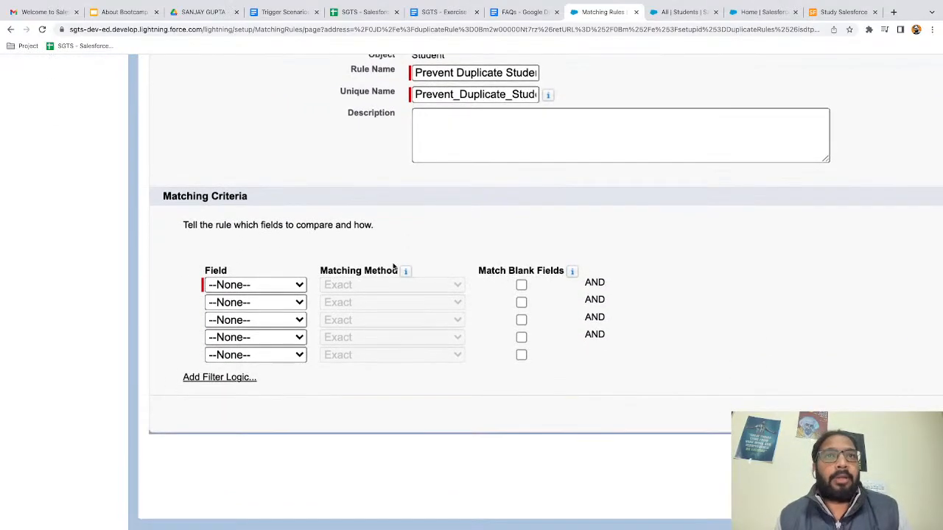
{"action": "left_click", "coordinate": [258, 285]}
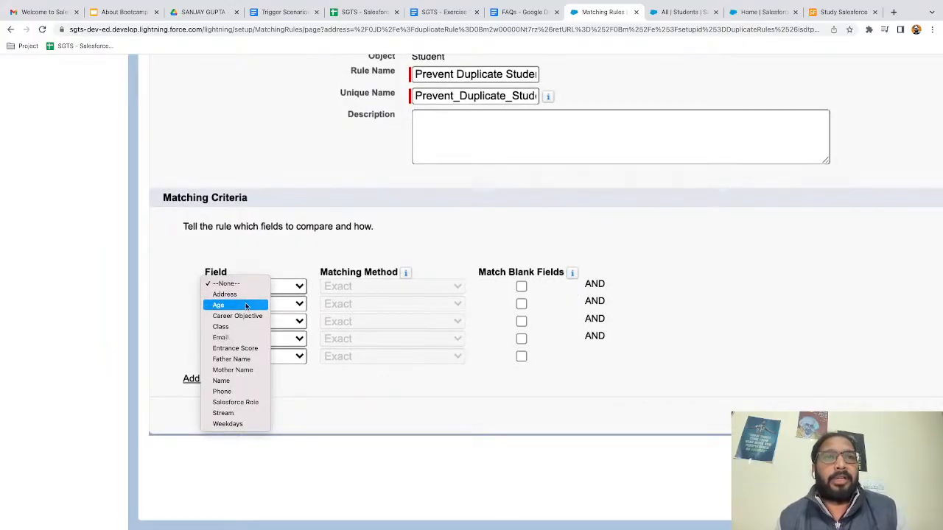
{"action": "left_click", "coordinate": [241, 381]}
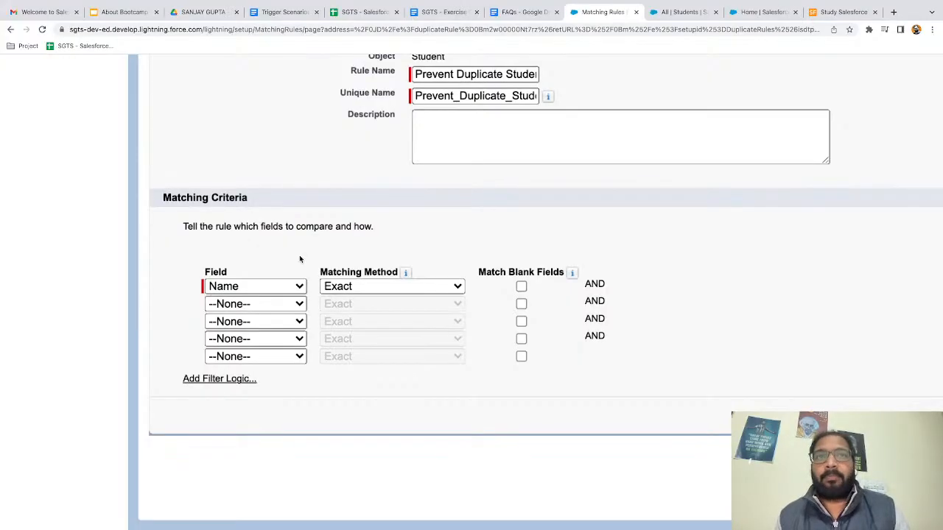
- Try matching blank fields for the Name criterion, and turn the option off again
{"action": "left_click", "coordinate": [521, 288]}
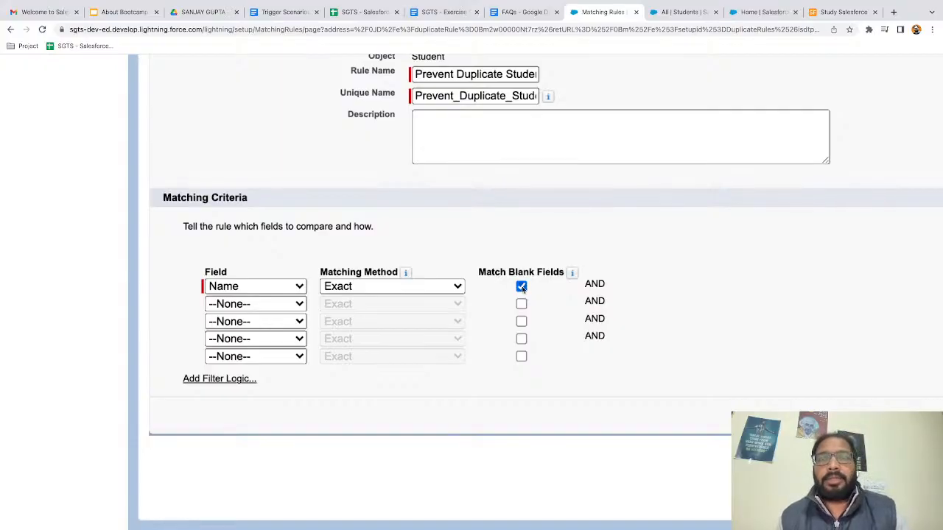
{"action": "left_click", "coordinate": [522, 287]}
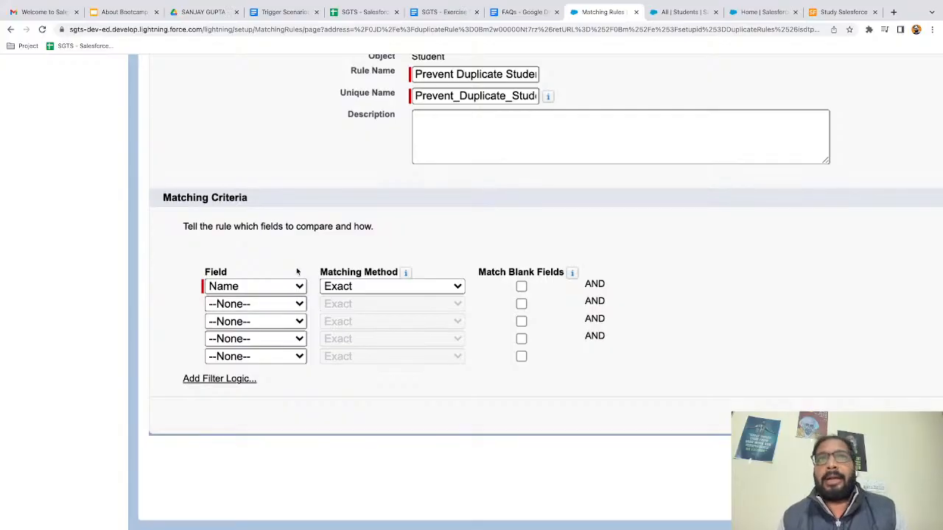
- View the fields available for the second criterion without choosing one, and add filter logic to the matching criteria
{"action": "scroll", "coordinate": [297, 272], "scroll_direction": "down", "scroll_amount": 5}
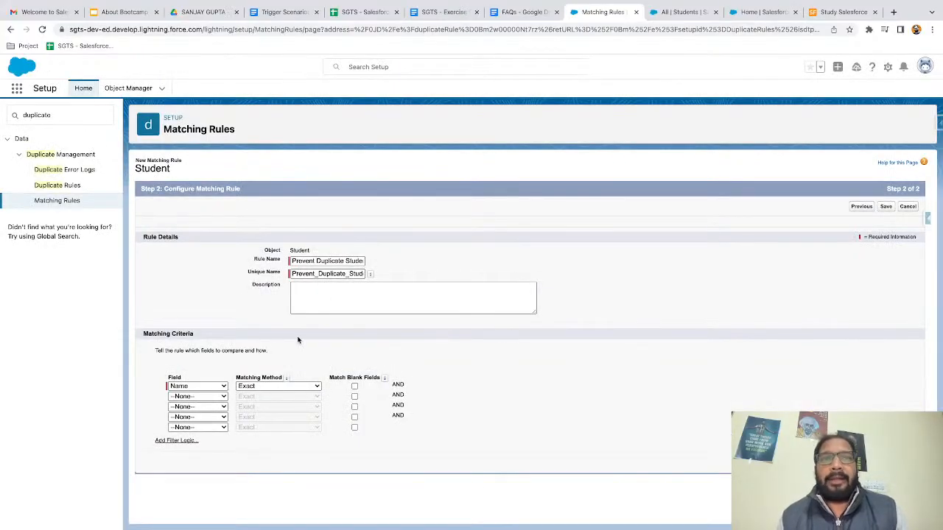
{"action": "scroll", "coordinate": [298, 340], "scroll_direction": "up", "scroll_amount": 5}
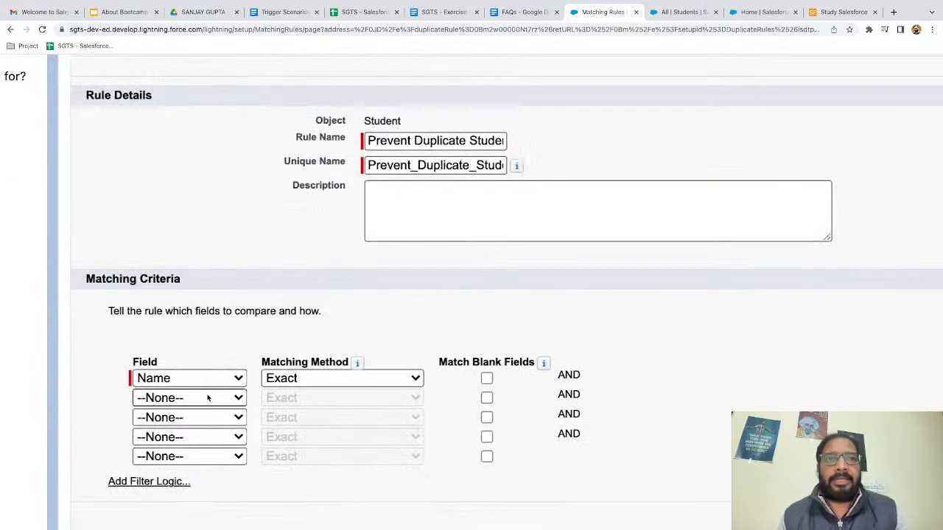
{"action": "left_click", "coordinate": [232, 276]}
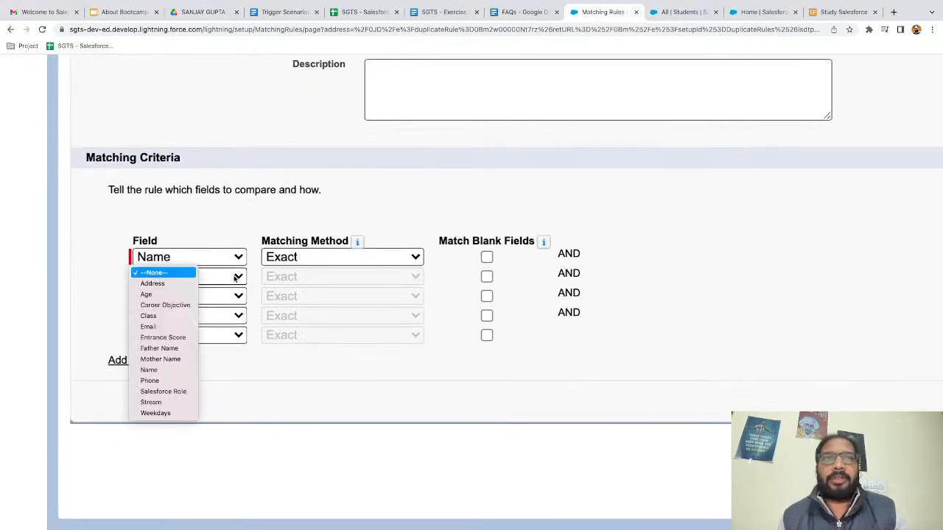
{"action": "left_click", "coordinate": [99, 308]}
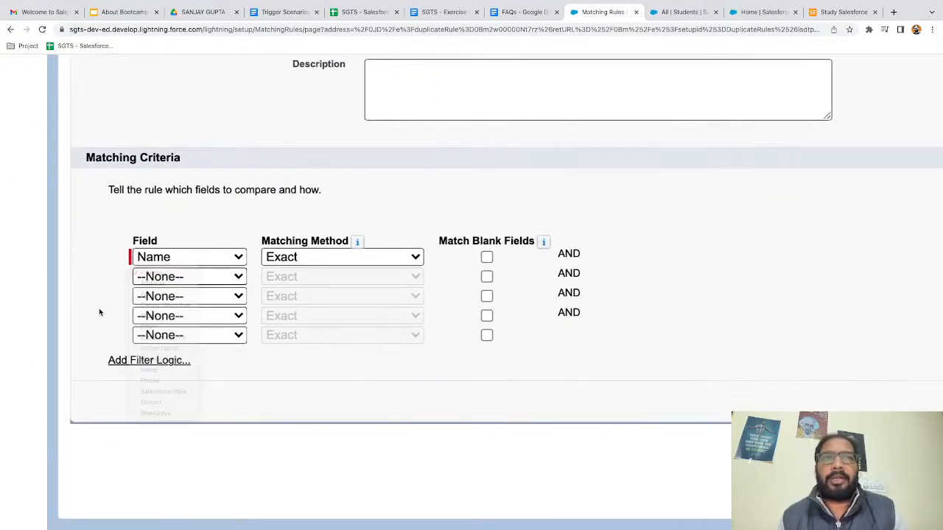
{"action": "left_click", "coordinate": [137, 361]}
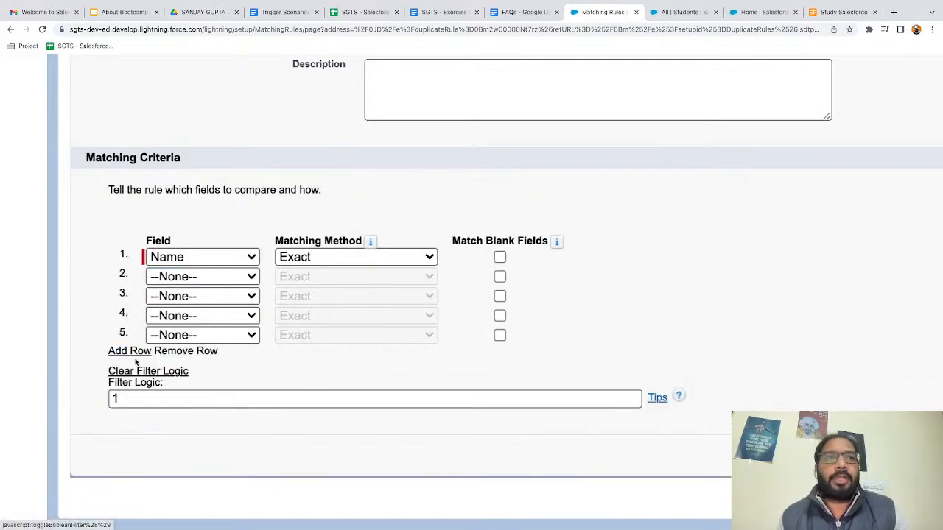
- Clear the filter logic expression of the Student matching criteria
{"action": "left_click", "coordinate": [144, 398]}
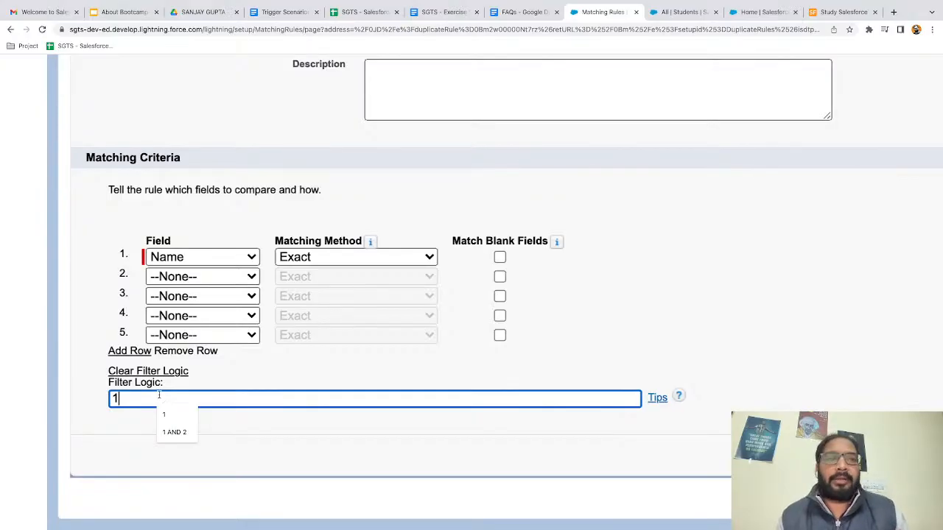
{"action": "left_click", "coordinate": [582, 337]}
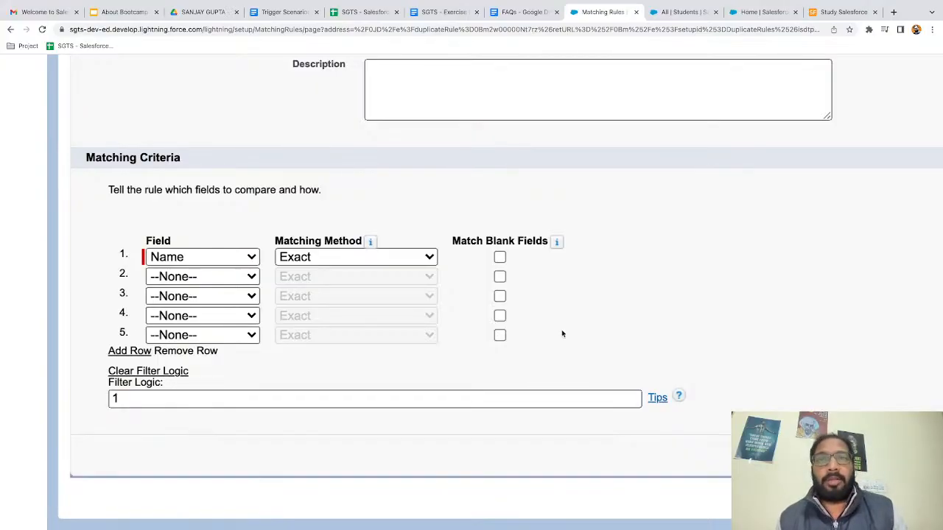
{"action": "left_click", "coordinate": [152, 398]}
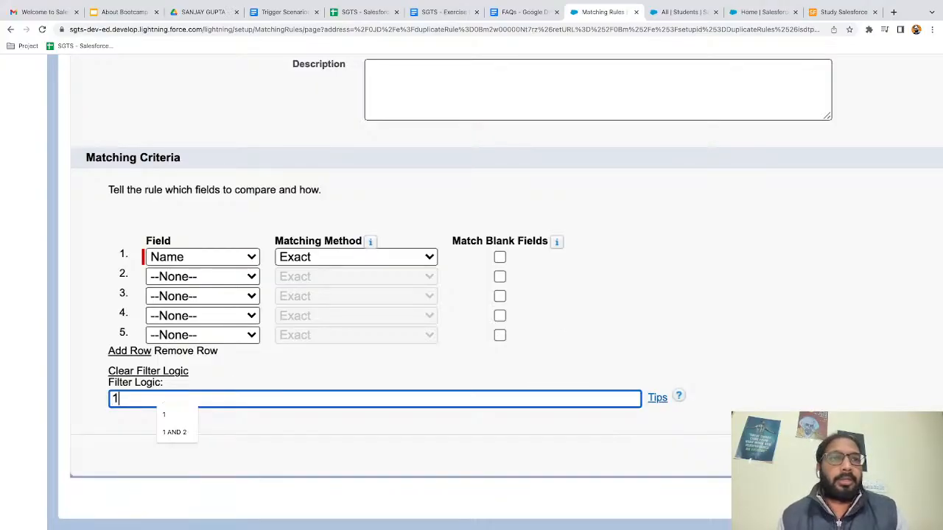
{"action": "key", "text": "BackSpace"}
{"action": "left_click", "coordinate": [83, 381]}
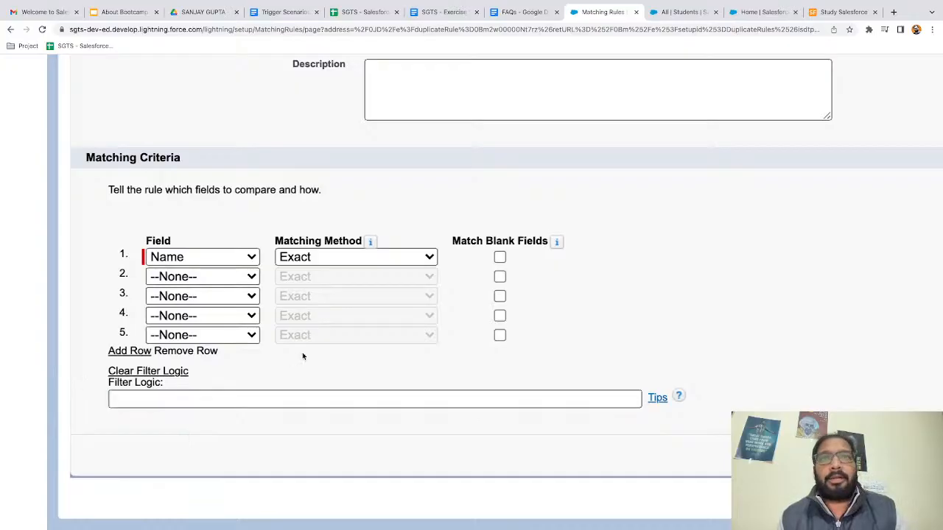
- Save the new Student matching rule with its exact Name criterion
{"action": "key", "text": "ctrl+minus"}
{"action": "key", "text": "ctrl+minus"}
{"action": "key", "text": "ctrl+minus"}
{"action": "key", "text": "ctrl+minus"}
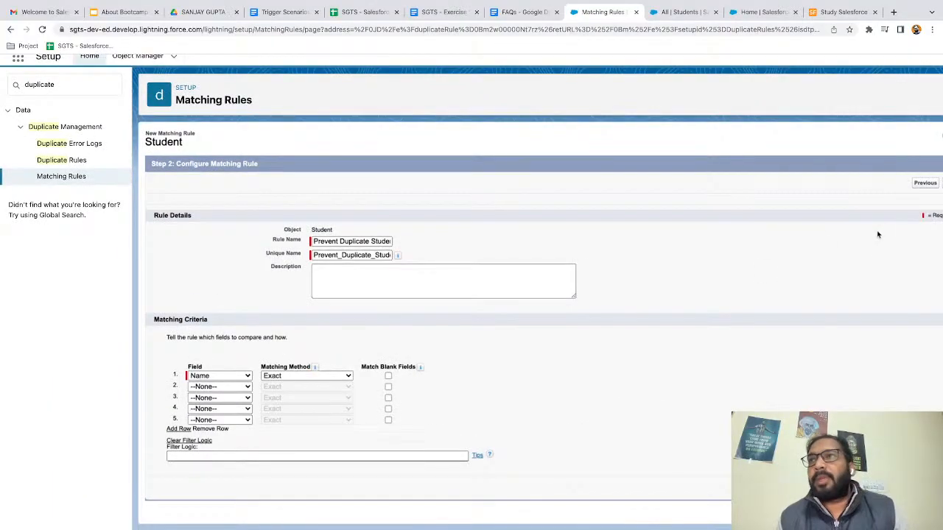
{"action": "scroll", "coordinate": [879, 235], "scroll_direction": "right", "scroll_amount": 2}
{"action": "left_click", "coordinate": [883, 184]}
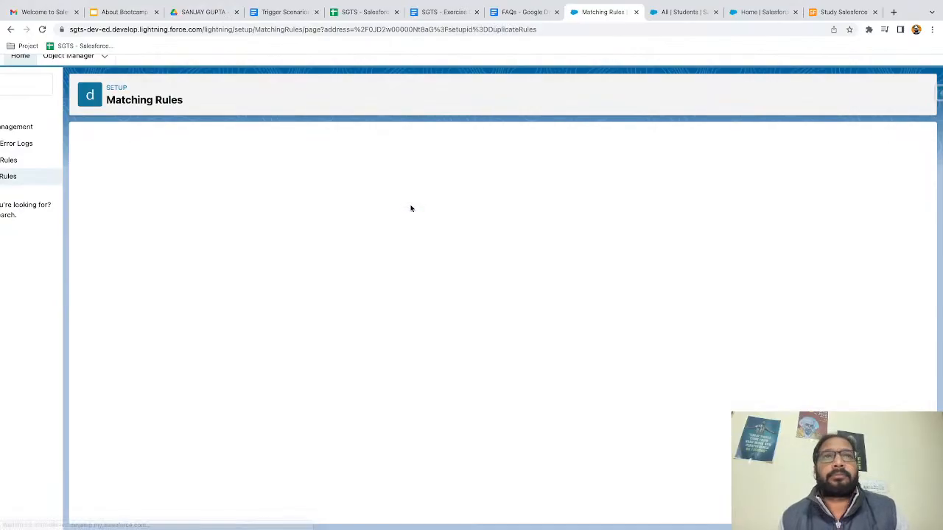
- Activate the Prevent Duplicate Student matching rule and acknowledge the activation notice
{"action": "scroll", "coordinate": [411, 209], "scroll_direction": "up", "scroll_amount": 3}
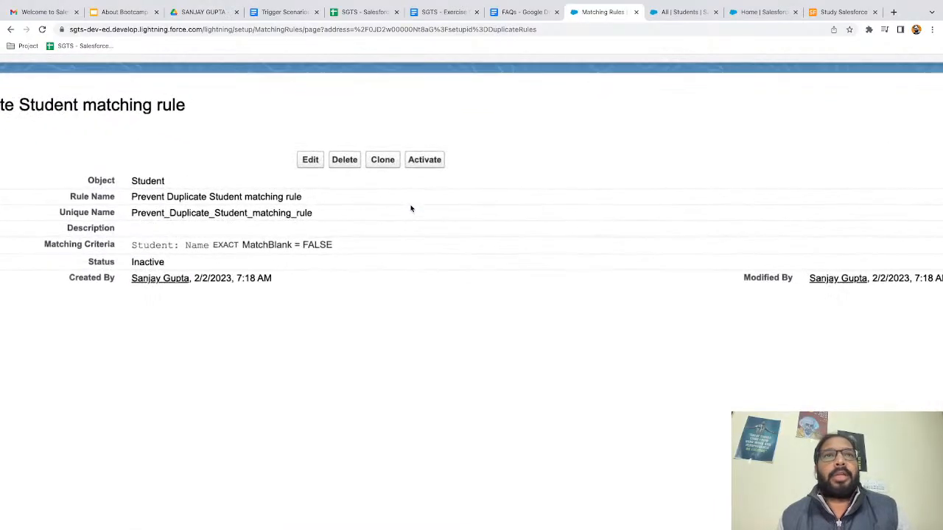
{"action": "scroll", "coordinate": [411, 209], "scroll_direction": "left", "scroll_amount": 2}
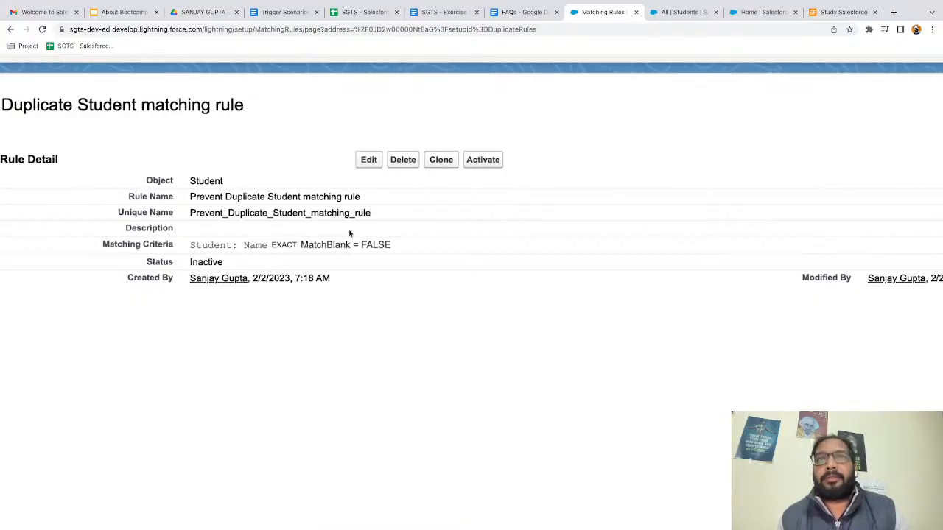
{"action": "left_click", "coordinate": [488, 163]}
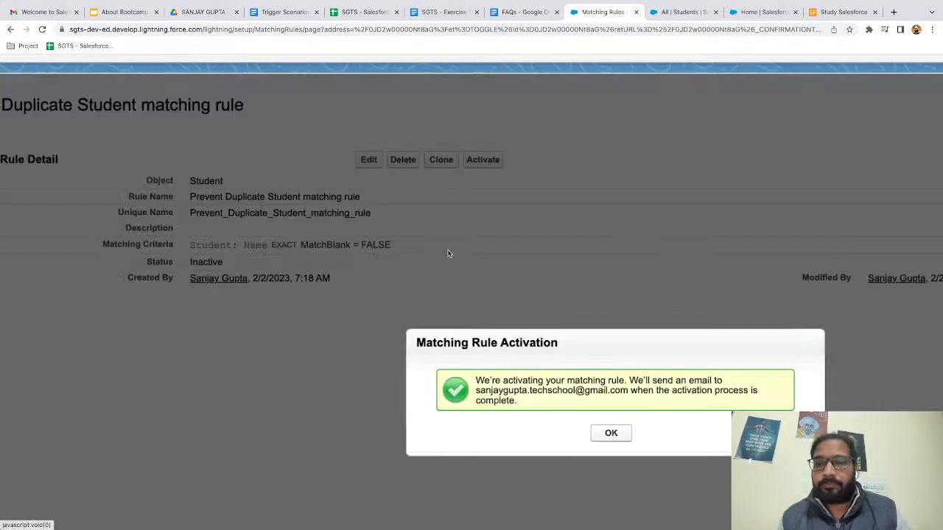
{"action": "left_click", "coordinate": [609, 434]}
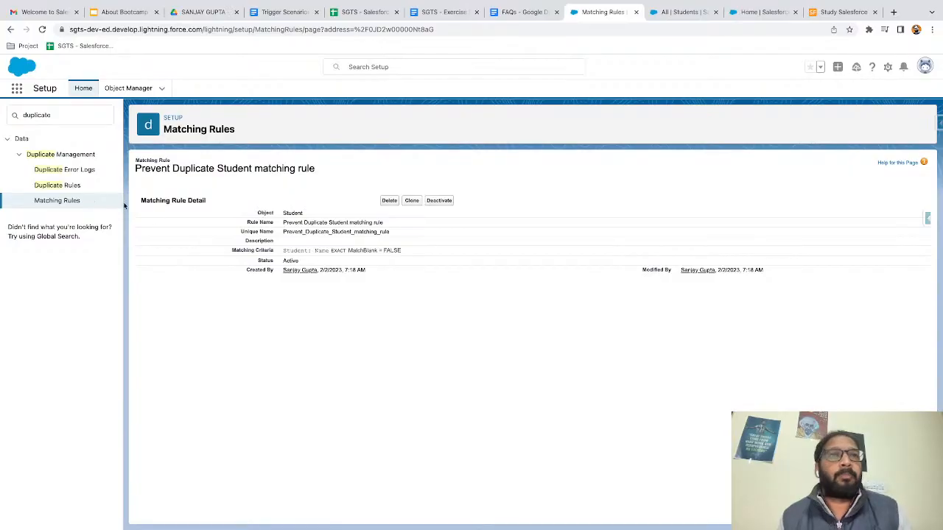
- Open the Prevent Duplicate Student duplicate rule and review its actions, operations, mapped matching rule and matching criteria
{"action": "left_click", "coordinate": [68, 186]}
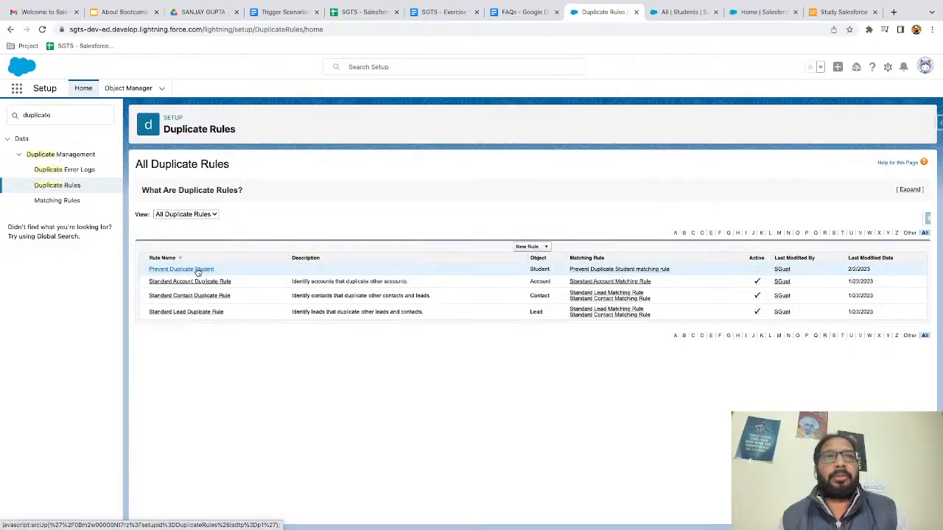
{"action": "left_click", "coordinate": [198, 270]}
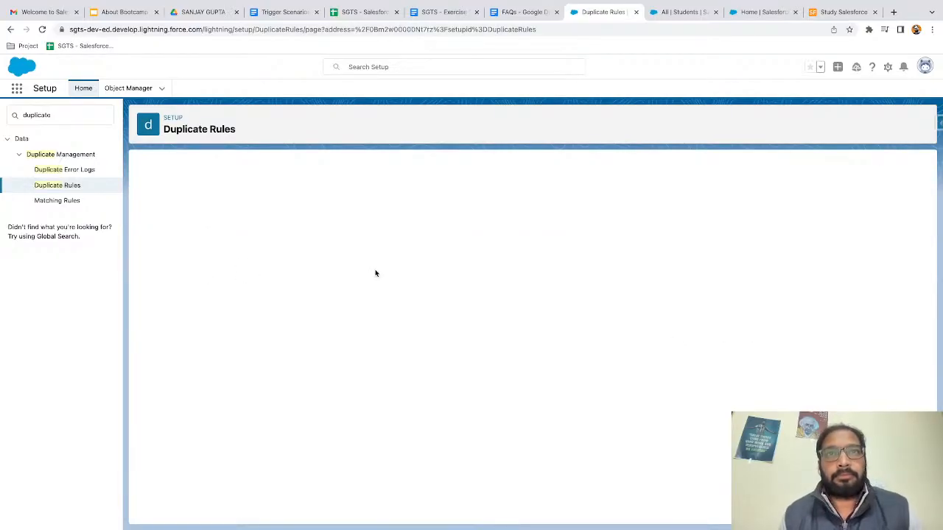
{"action": "scroll", "coordinate": [375, 273], "scroll_direction": "up", "scroll_amount": 5}
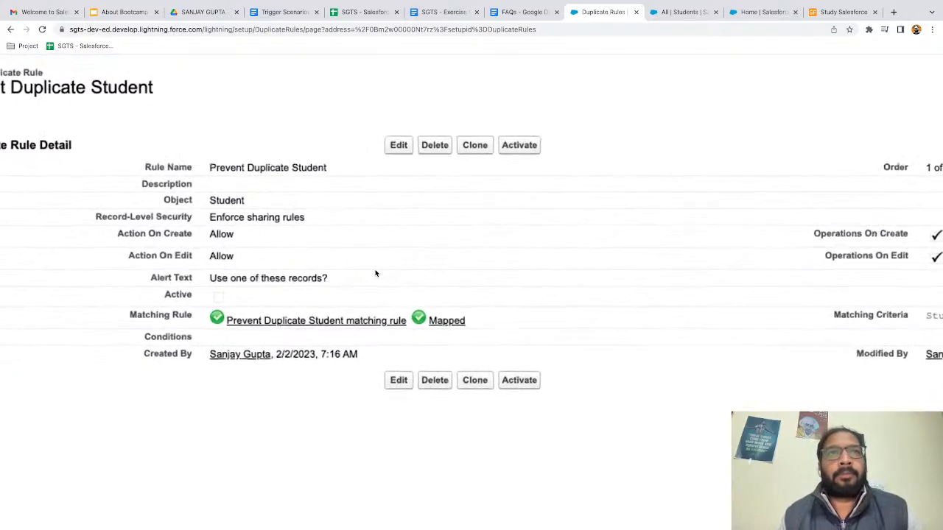
{"action": "scroll", "coordinate": [375, 273], "scroll_direction": "down", "scroll_amount": 1}
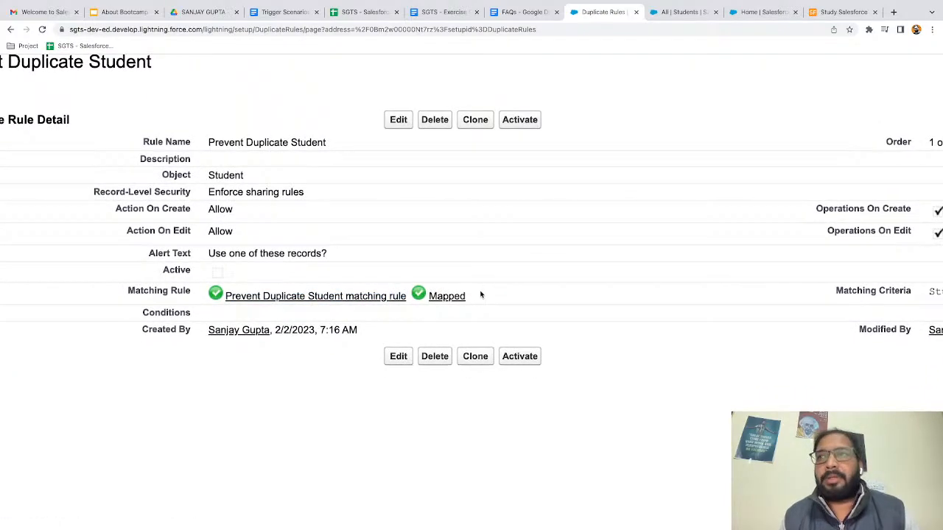
{"action": "scroll", "coordinate": [480, 295], "scroll_direction": "right", "scroll_amount": 3}
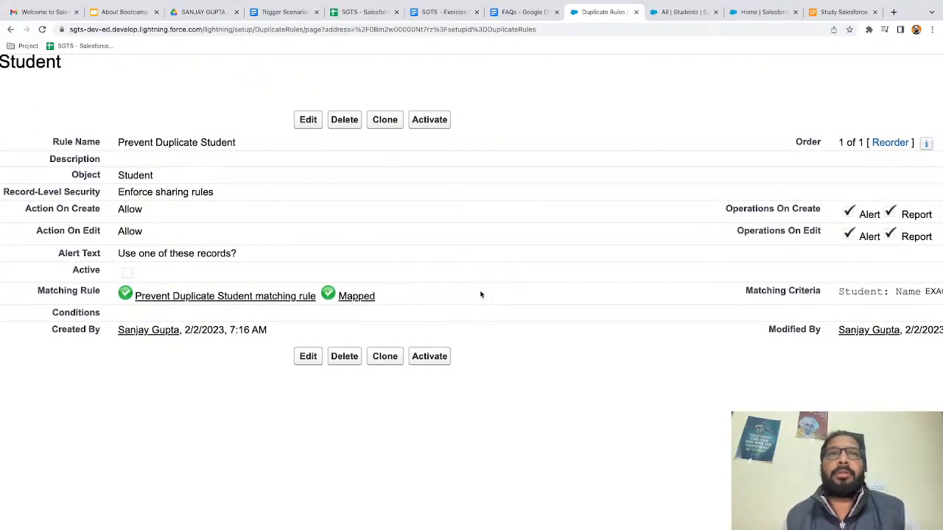
{"action": "scroll", "coordinate": [573, 305], "scroll_direction": "right", "scroll_amount": 1}
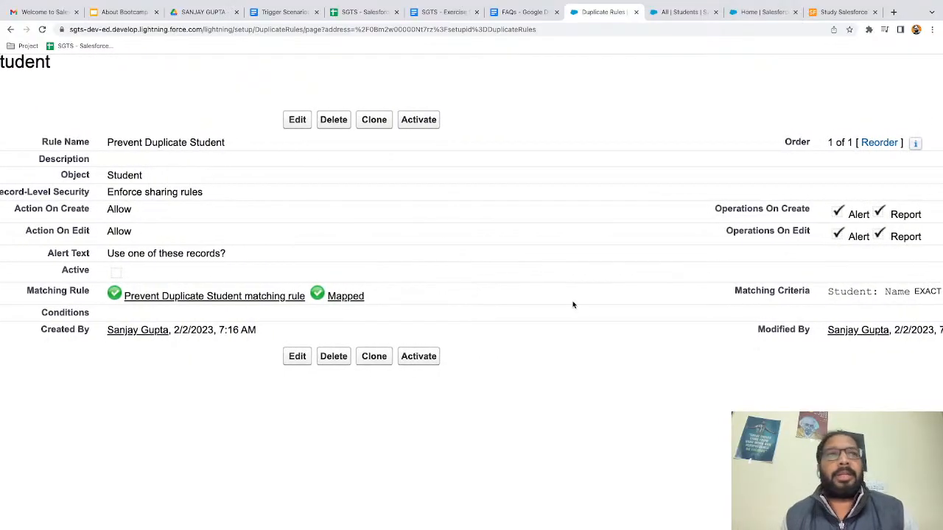
{"action": "scroll", "coordinate": [574, 305], "scroll_direction": "left", "scroll_amount": 2}
{"action": "scroll", "coordinate": [573, 305], "scroll_direction": "up", "scroll_amount": 2}
{"action": "scroll", "coordinate": [573, 305], "scroll_direction": "up", "scroll_amount": 3}
{"action": "scroll", "coordinate": [573, 305], "scroll_direction": "left", "scroll_amount": 3}
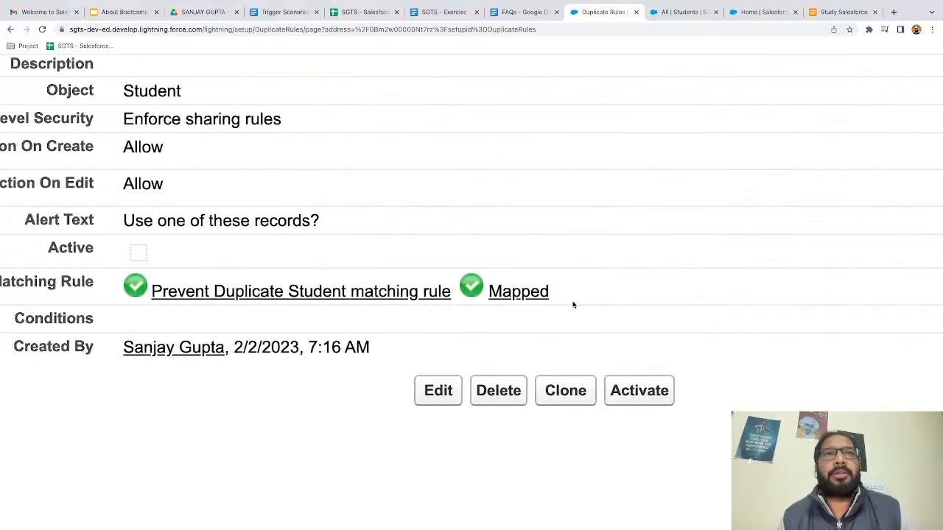
{"action": "scroll", "coordinate": [574, 305], "scroll_direction": "up", "scroll_amount": 2}
{"action": "scroll", "coordinate": [573, 305], "scroll_direction": "left", "scroll_amount": 1}
{"action": "scroll", "coordinate": [573, 305], "scroll_direction": "down", "scroll_amount": 2}
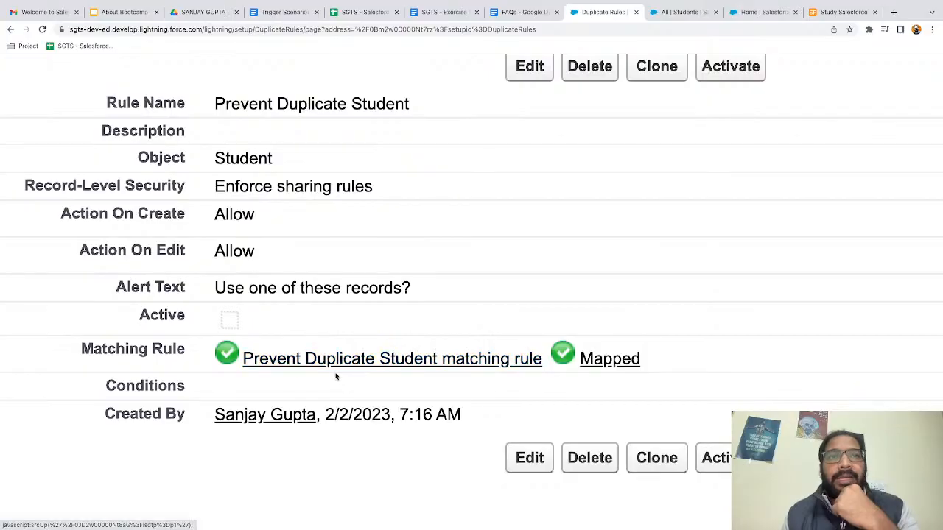
{"action": "scroll", "coordinate": [406, 376], "scroll_direction": "right", "scroll_amount": 1}
{"action": "scroll", "coordinate": [406, 376], "scroll_direction": "right", "scroll_amount": 2}
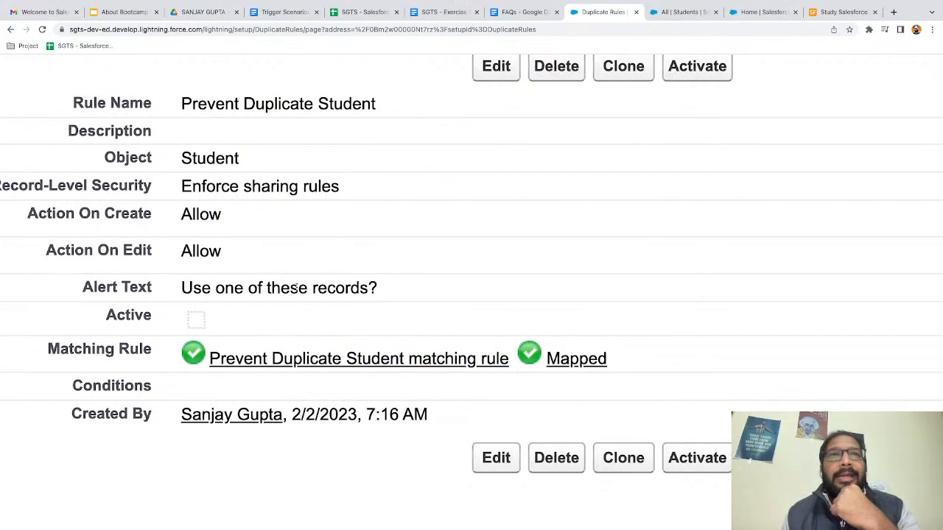
{"action": "scroll", "coordinate": [405, 376], "scroll_direction": "up", "scroll_amount": 1}
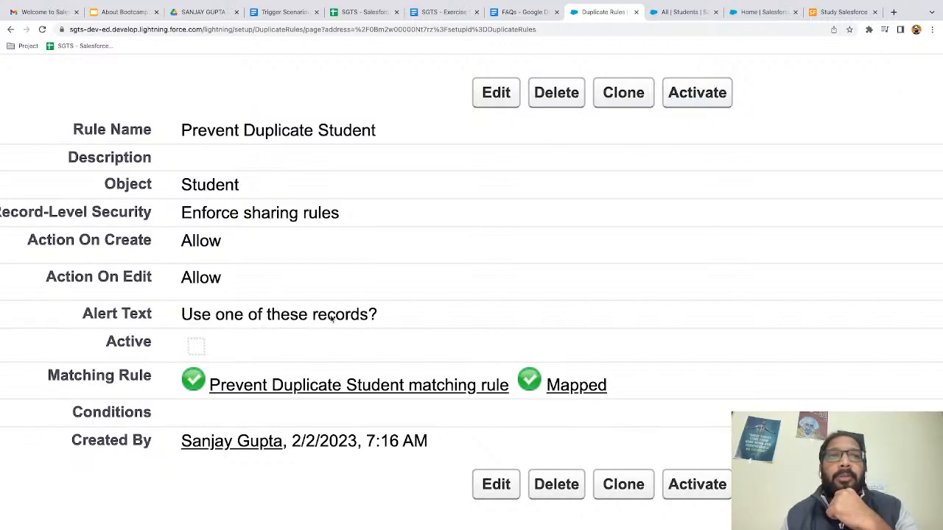
{"action": "scroll", "coordinate": [491, 283], "scroll_direction": "right", "scroll_amount": 10}
{"action": "scroll", "coordinate": [490, 283], "scroll_direction": "right", "scroll_amount": 8}
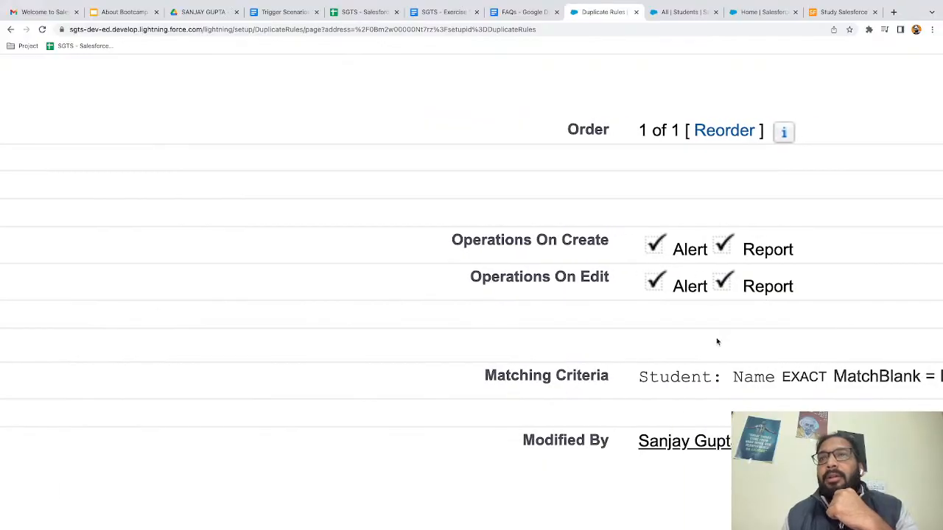
{"action": "scroll", "coordinate": [716, 337], "scroll_direction": "right", "scroll_amount": 4}
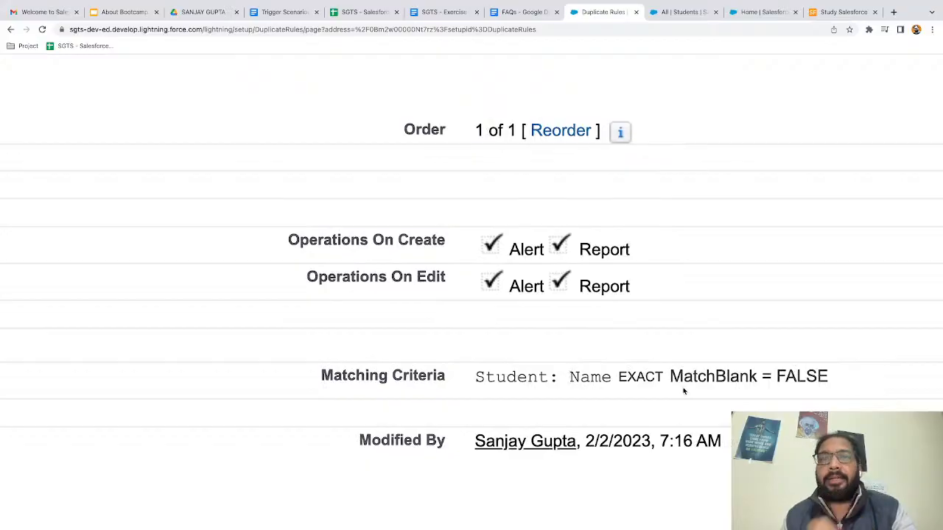
- Activate the Prevent Duplicate Student duplicate rule and check its Active setting
{"action": "key", "text": "ctrl+minus"}
{"action": "key", "text": "ctrl+minus"}
{"action": "key", "text": "ctrl+minus"}
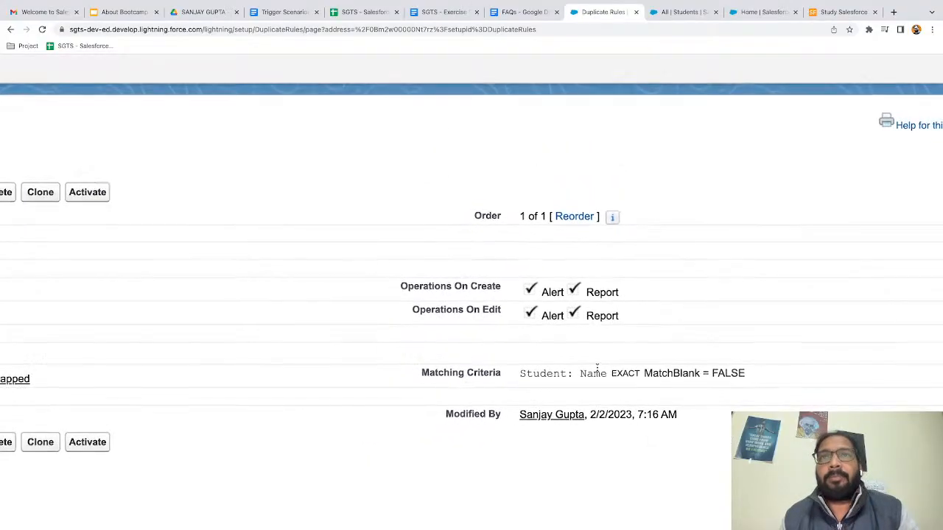
{"action": "scroll", "coordinate": [596, 366], "scroll_direction": "left", "scroll_amount": 3}
{"action": "key", "text": "ctrl+minus"}
{"action": "key", "text": "ctrl+minus"}
{"action": "scroll", "coordinate": [596, 366], "scroll_direction": "left", "scroll_amount": 3}
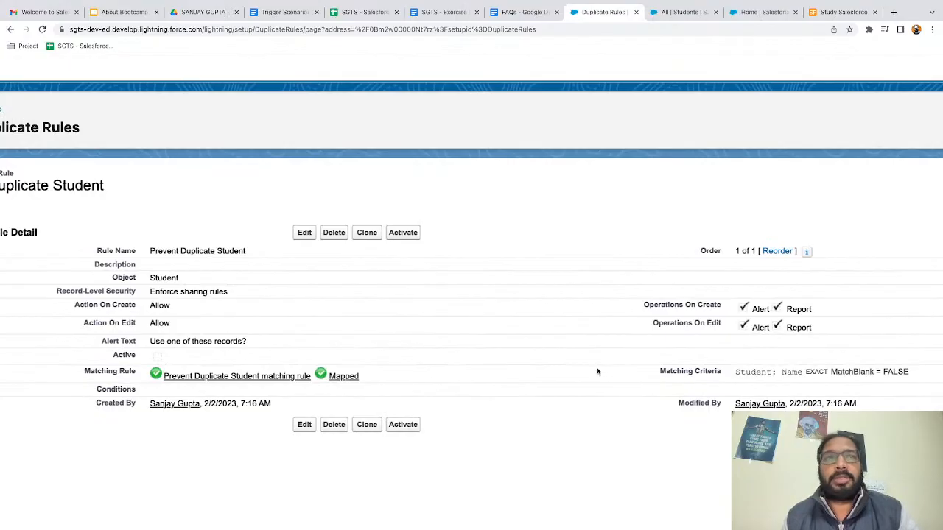
{"action": "key", "text": "ctrl+minus"}
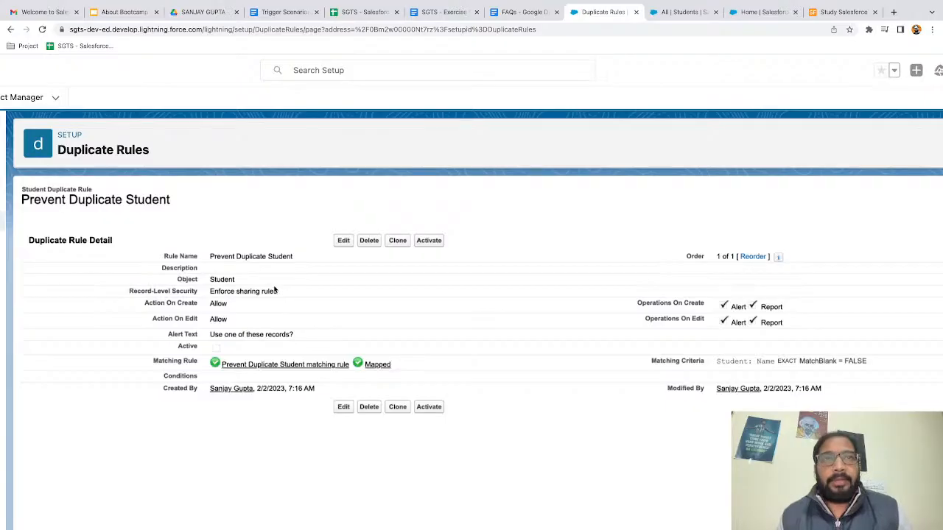
{"action": "left_click", "coordinate": [434, 243]}
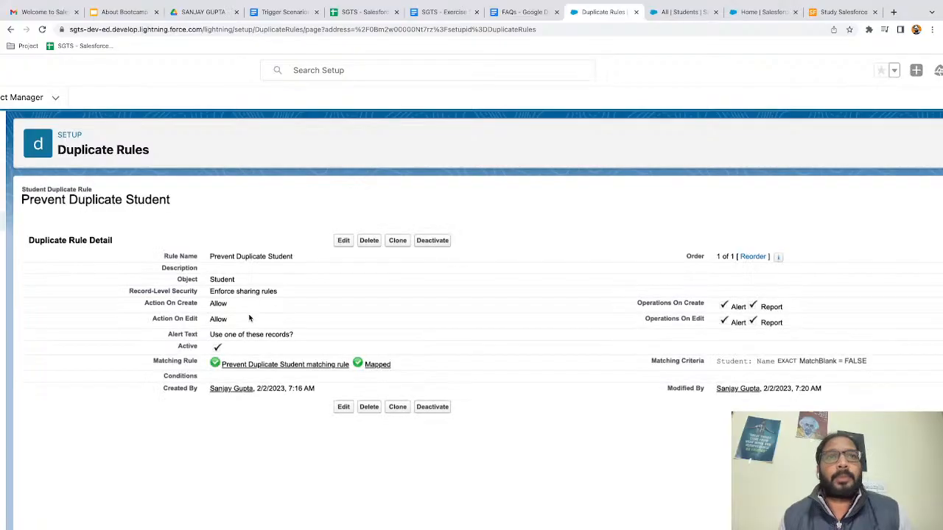
{"action": "scroll", "coordinate": [214, 345], "scroll_direction": "up", "scroll_amount": 5, "text": "ctrl"}
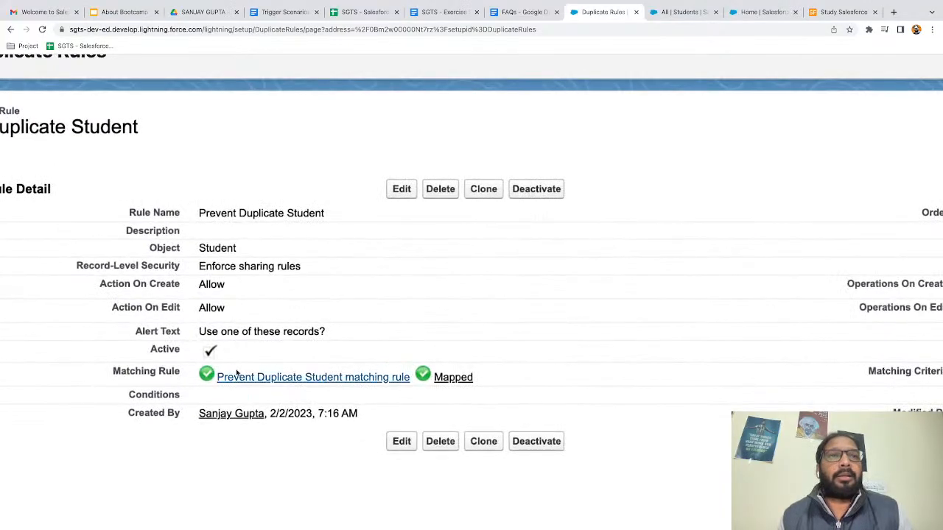
{"action": "scroll", "coordinate": [210, 351], "scroll_direction": "down", "scroll_amount": 5, "text": "ctrl"}
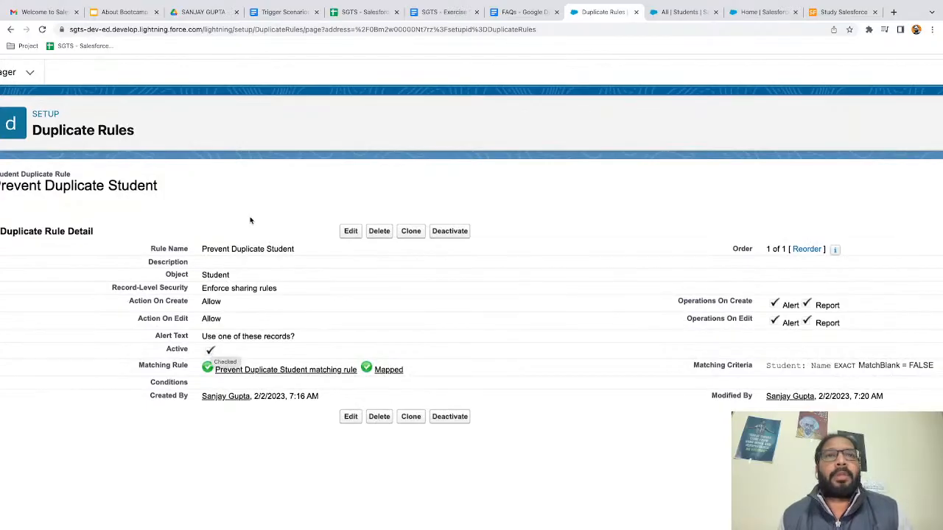
{"action": "scroll", "coordinate": [255, 221], "scroll_direction": "down", "scroll_amount": 2, "text": "ctrl"}
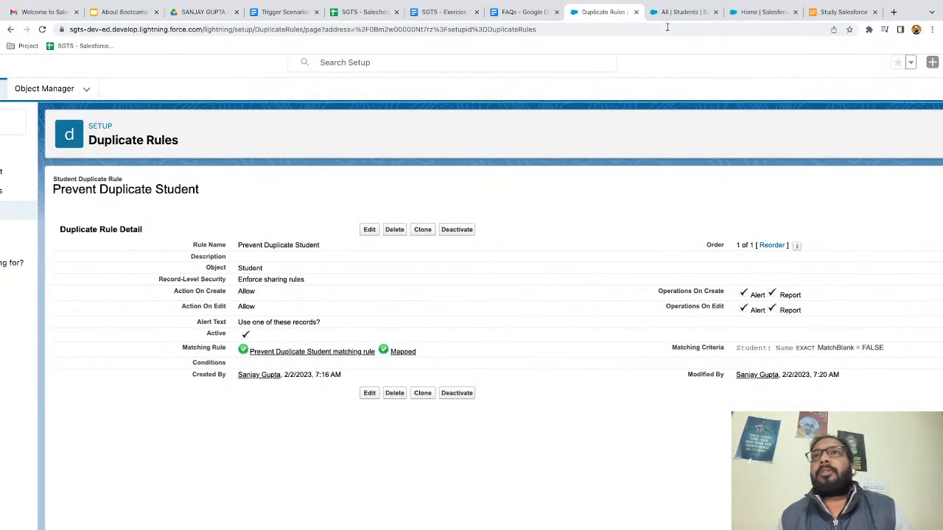
- Switch to the Students list, reload it, check the Name of record S-0001, and dismiss the Admin Notice
{"action": "left_click", "coordinate": [677, 12]}
{"action": "left_click", "coordinate": [42, 29]}
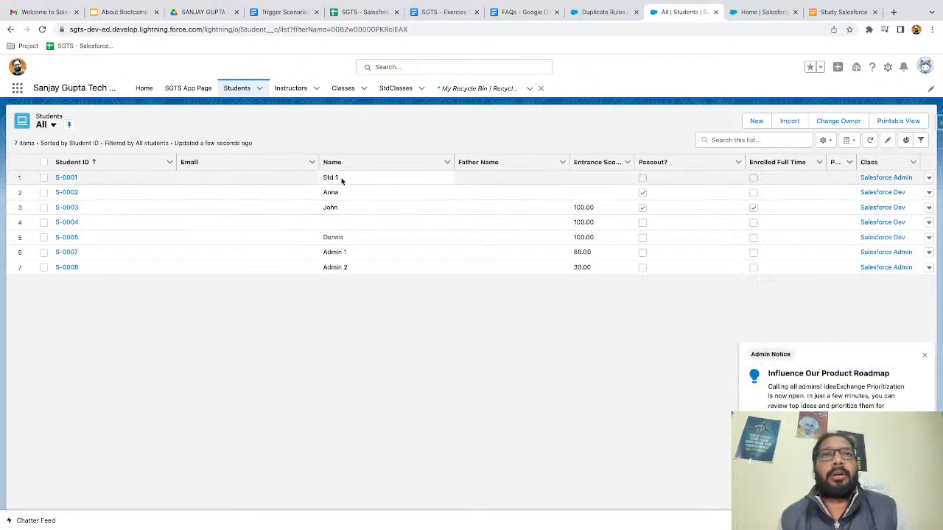
{"action": "left_click", "coordinate": [322, 178]}
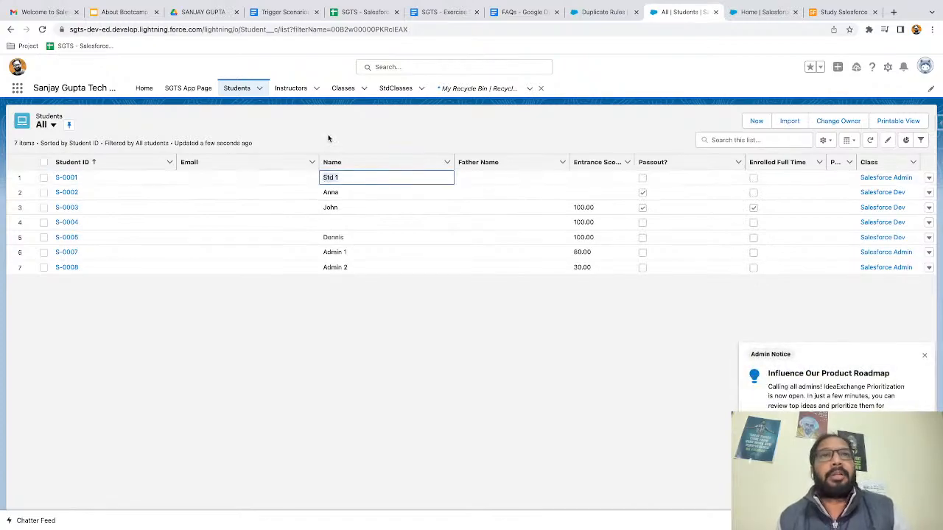
{"action": "left_click", "coordinate": [327, 140]}
{"action": "left_click", "coordinate": [926, 357]}
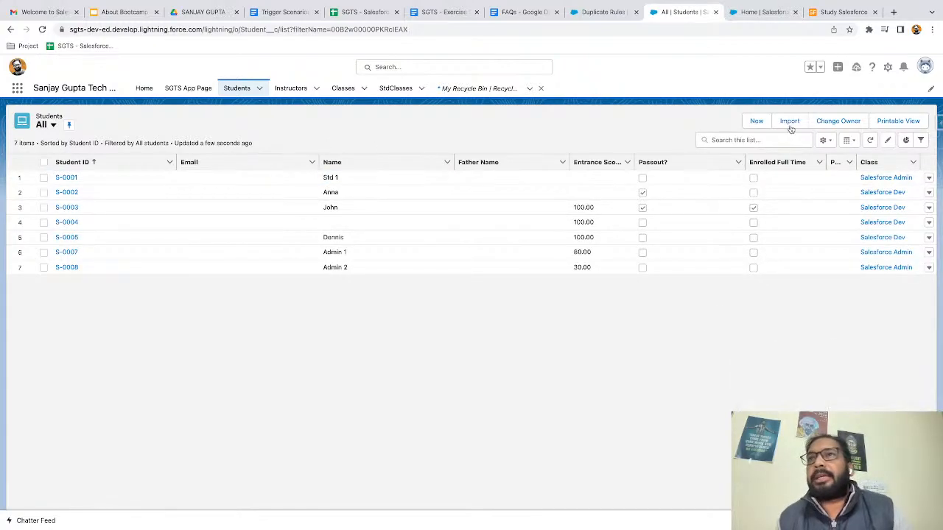
- Start a new Student record with the Fresher record type and enter Std 1 as its Name to test duplicate detection
{"action": "left_click", "coordinate": [755, 121]}
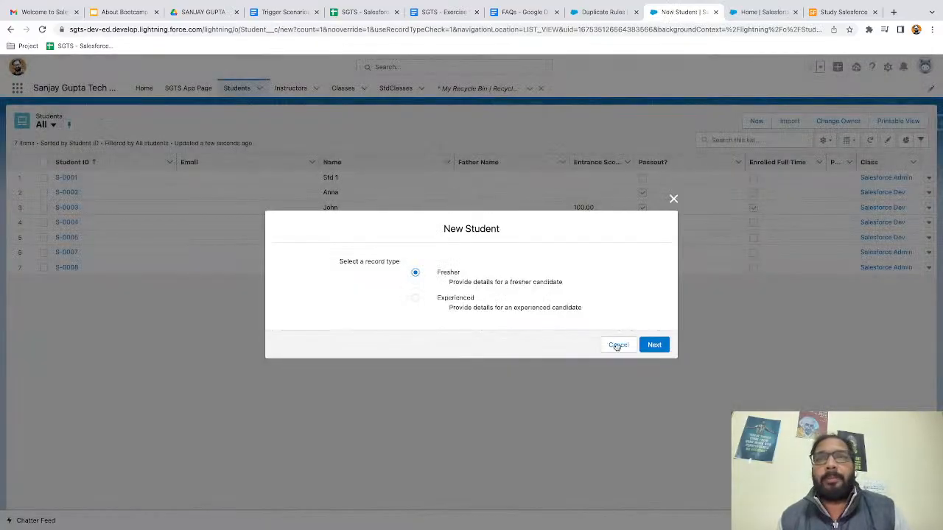
{"action": "left_click", "coordinate": [654, 346]}
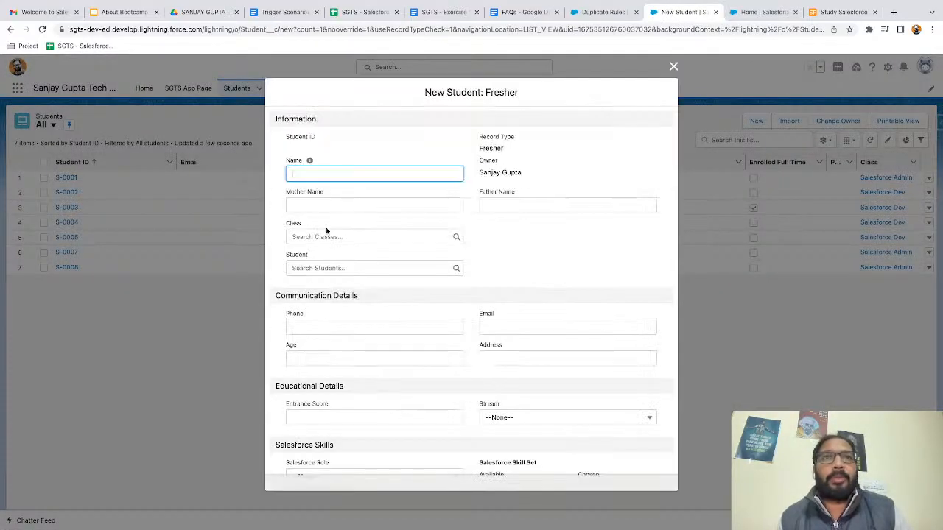
{"action": "type", "text": "Std 1"}
{"action": "left_click", "coordinate": [493, 249]}
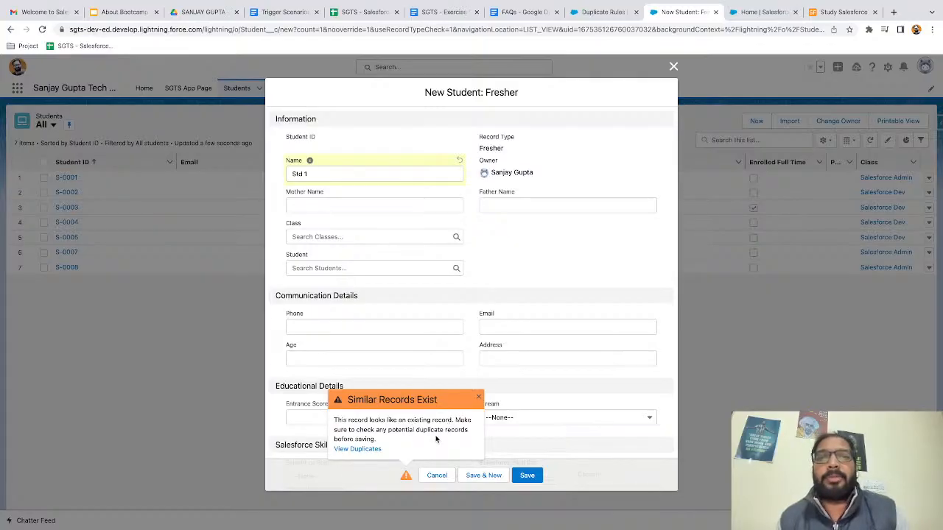
- View the potential duplicates of the new Std 1 student, and check the action settings of the Prevent Duplicate Student rule
{"action": "left_click", "coordinate": [360, 449]}
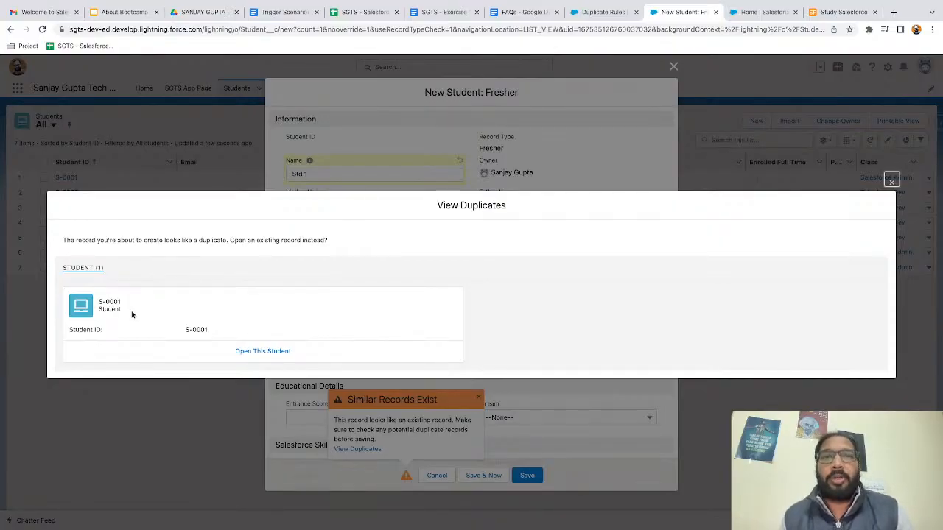
{"action": "left_click", "coordinate": [891, 181]}
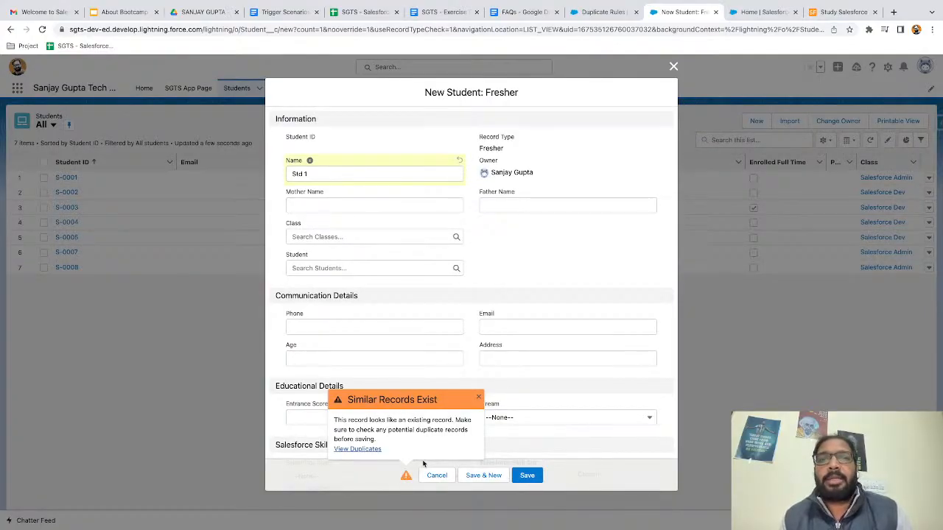
{"action": "left_click", "coordinate": [585, 10]}
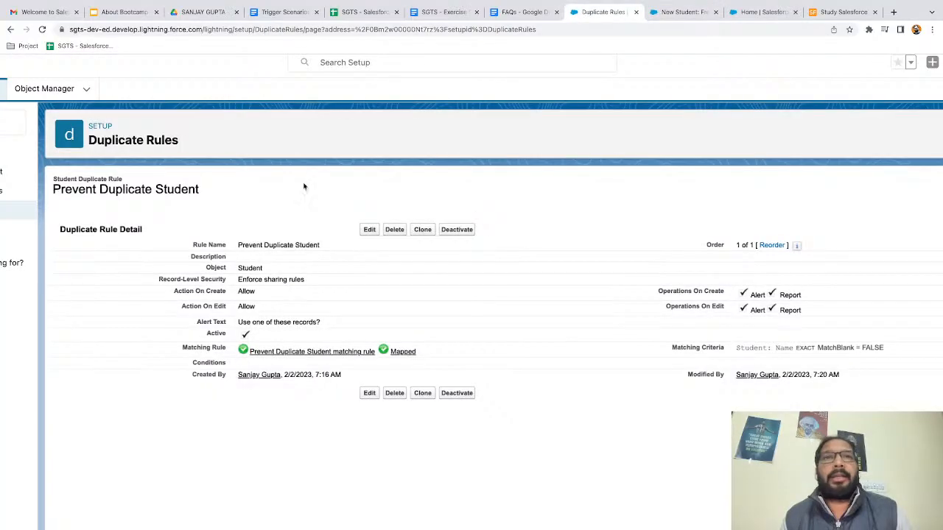
{"action": "scroll", "coordinate": [229, 269], "scroll_direction": "up", "scroll_amount": 5}
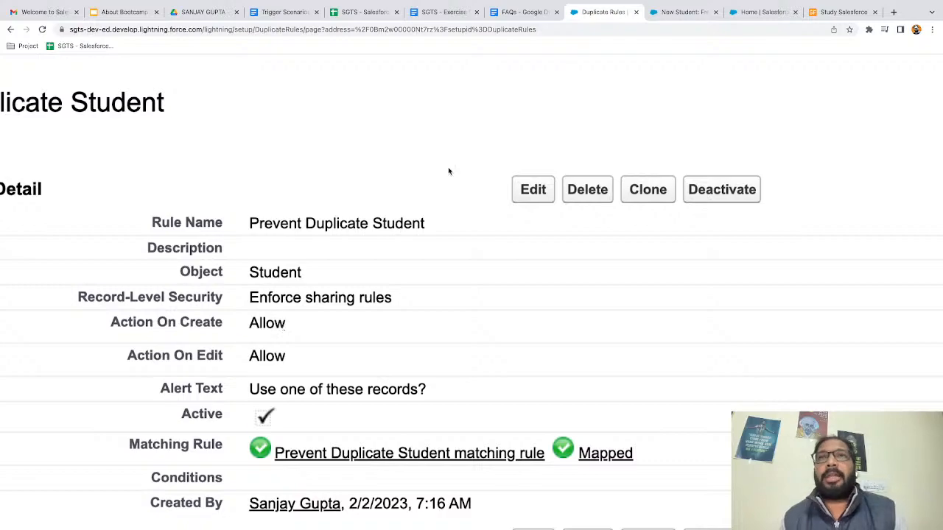
{"action": "left_click", "coordinate": [671, 13]}
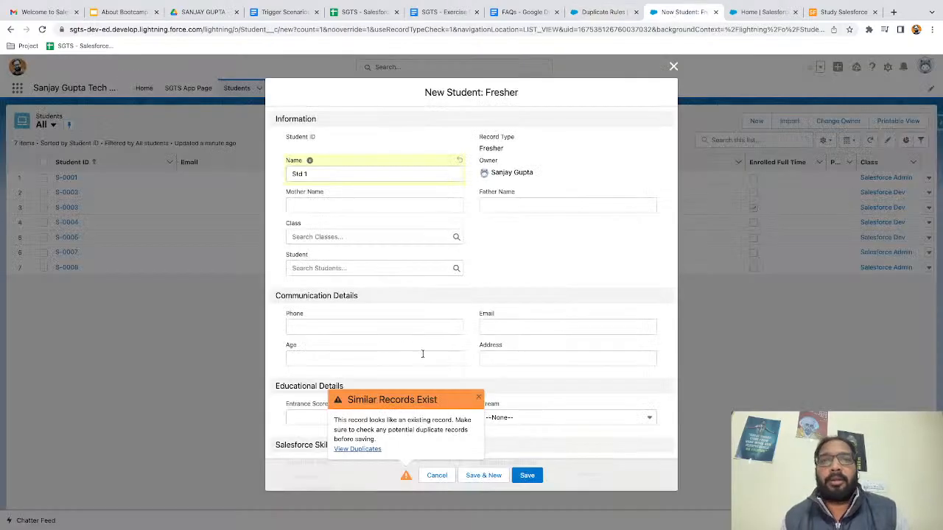
- Set the new Std 1 student's Entrance Score to 100, save the record, and return to the Students list
{"action": "left_click", "coordinate": [527, 475]}
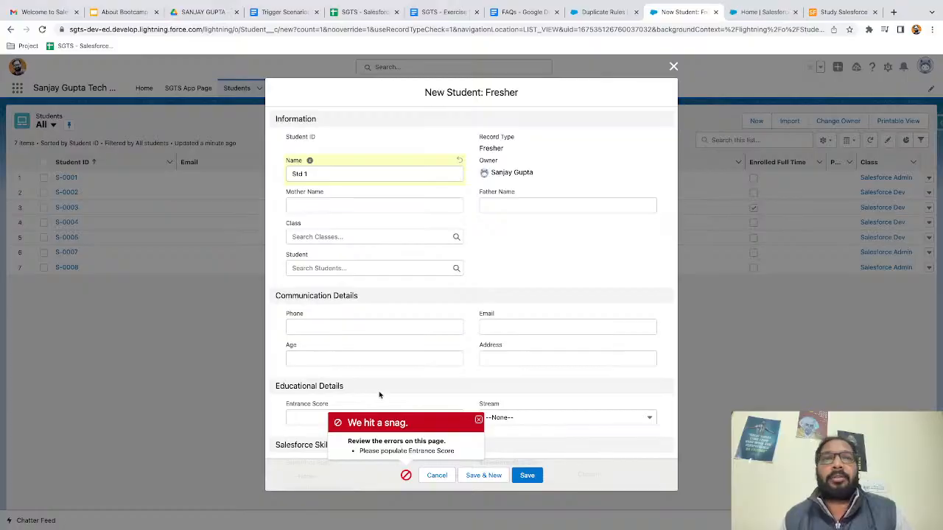
{"action": "scroll", "coordinate": [380, 395], "scroll_direction": "down", "scroll_amount": 1}
{"action": "left_click", "coordinate": [338, 343]}
{"action": "type", "text": "100"}
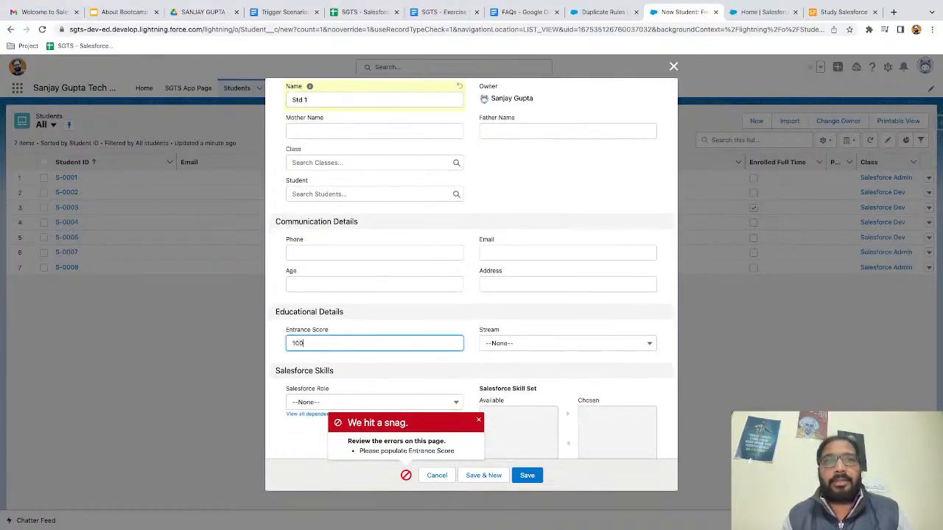
{"action": "left_click", "coordinate": [527, 475]}
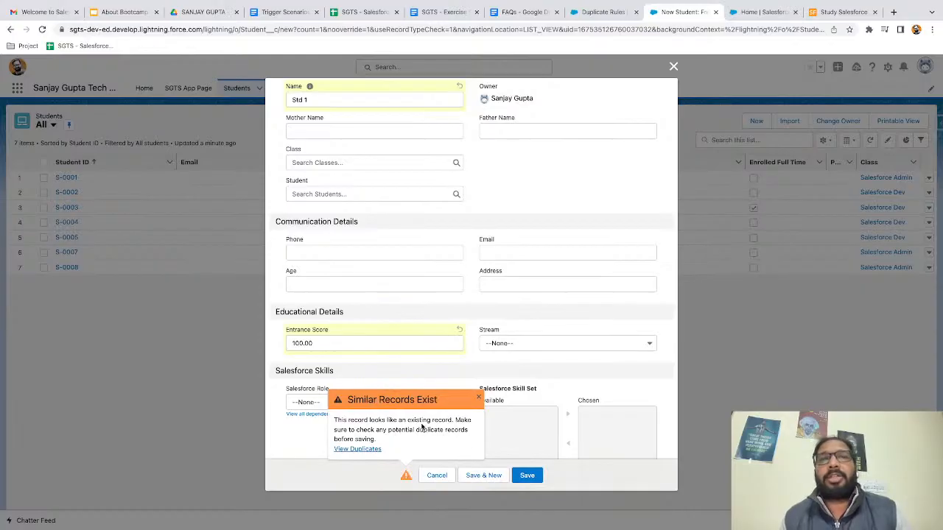
{"action": "left_click", "coordinate": [525, 475]}
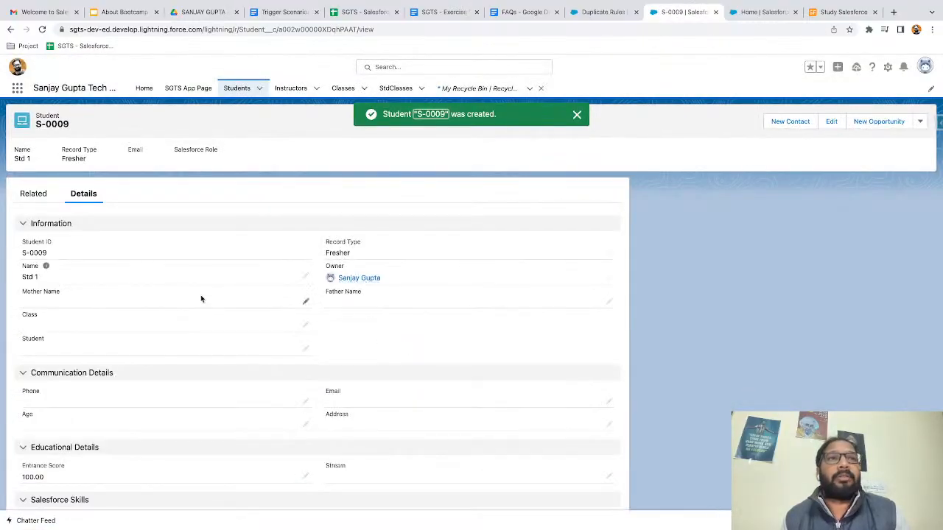
{"action": "left_click", "coordinate": [236, 90]}
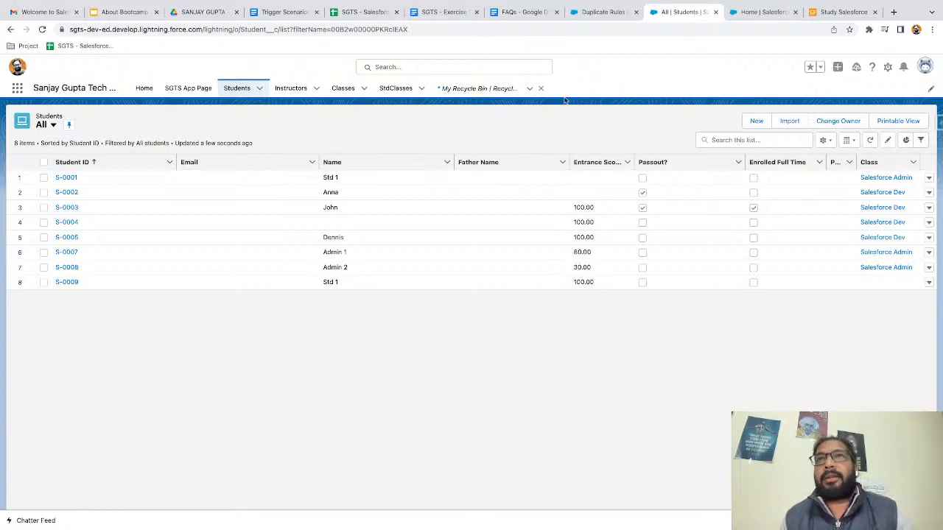
- Edit the Prevent Duplicate Student duplicate rule to set Action On Create to Block, and save it
{"action": "left_click", "coordinate": [598, 13]}
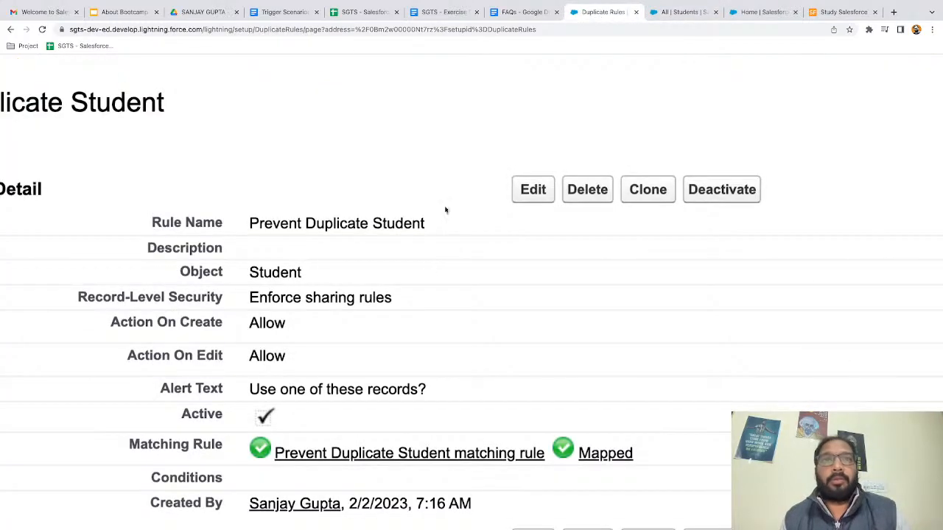
{"action": "scroll", "coordinate": [432, 276], "scroll_direction": "down", "scroll_amount": 1}
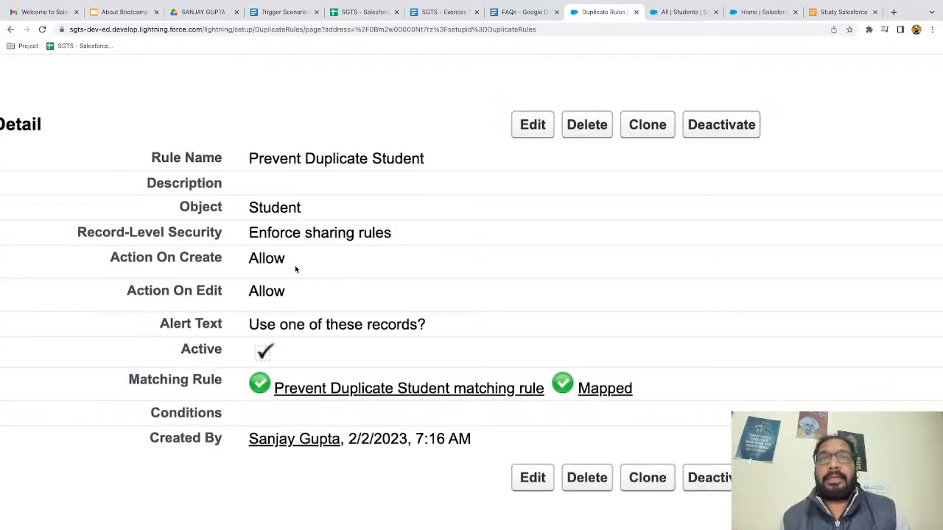
{"action": "left_click", "coordinate": [533, 129]}
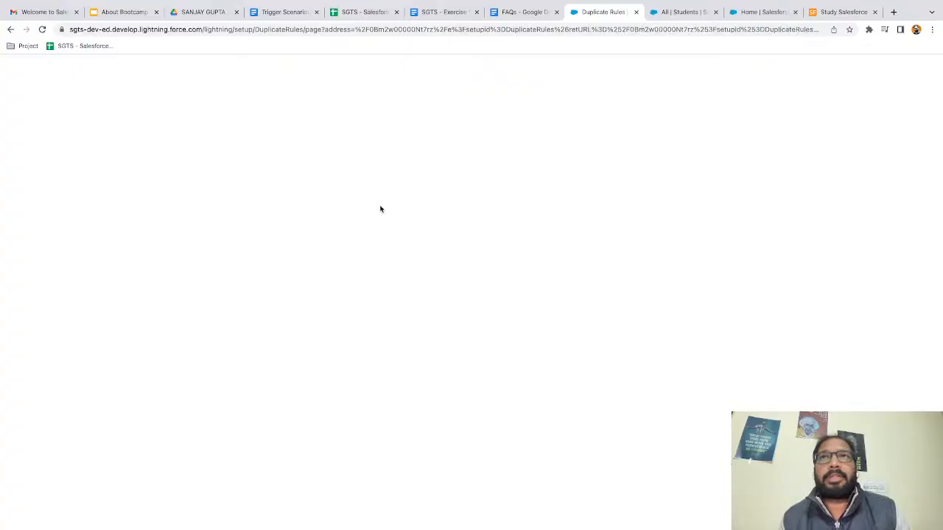
{"action": "scroll", "coordinate": [342, 287], "scroll_direction": "down", "scroll_amount": 3}
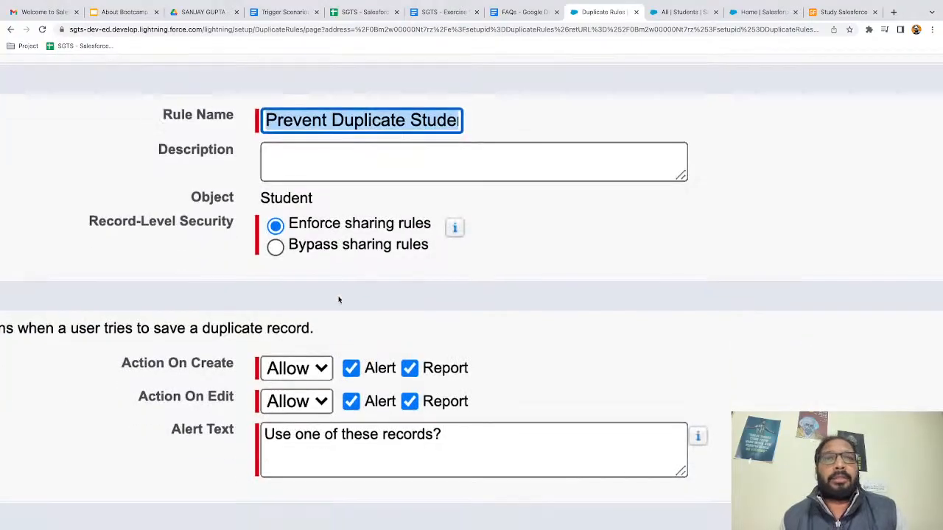
{"action": "left_click", "coordinate": [321, 305]}
{"action": "left_click", "coordinate": [277, 306]}
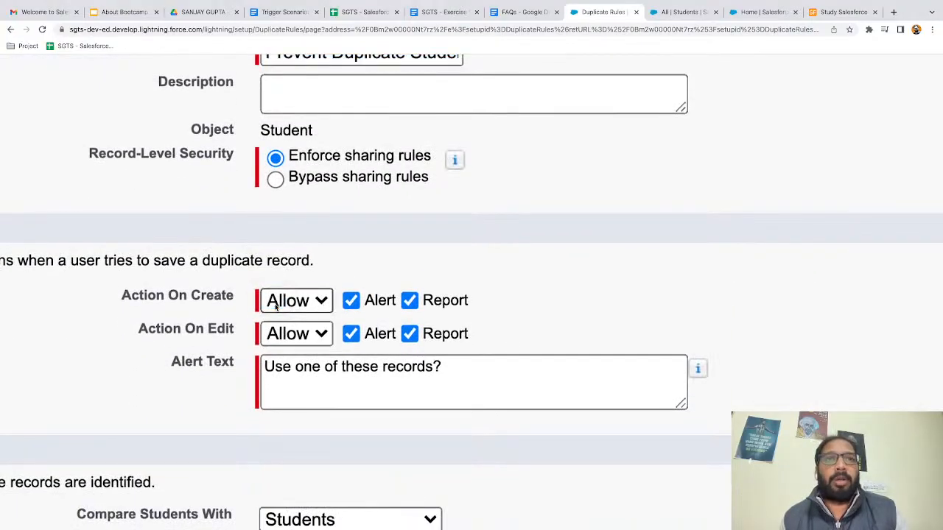
{"action": "left_click", "coordinate": [484, 301]}
{"action": "scroll", "coordinate": [481, 304], "scroll_direction": "down", "scroll_amount": 5}
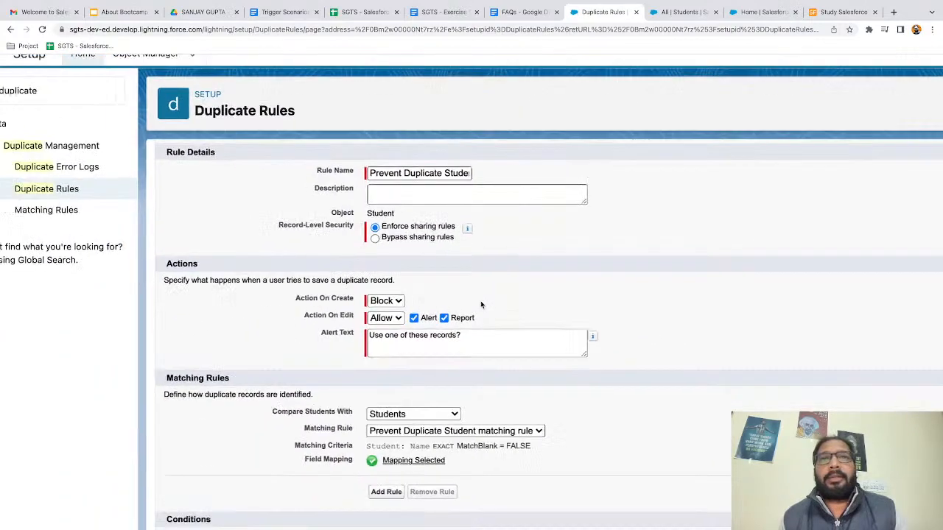
{"action": "scroll", "coordinate": [480, 304], "scroll_direction": "up", "scroll_amount": 1}
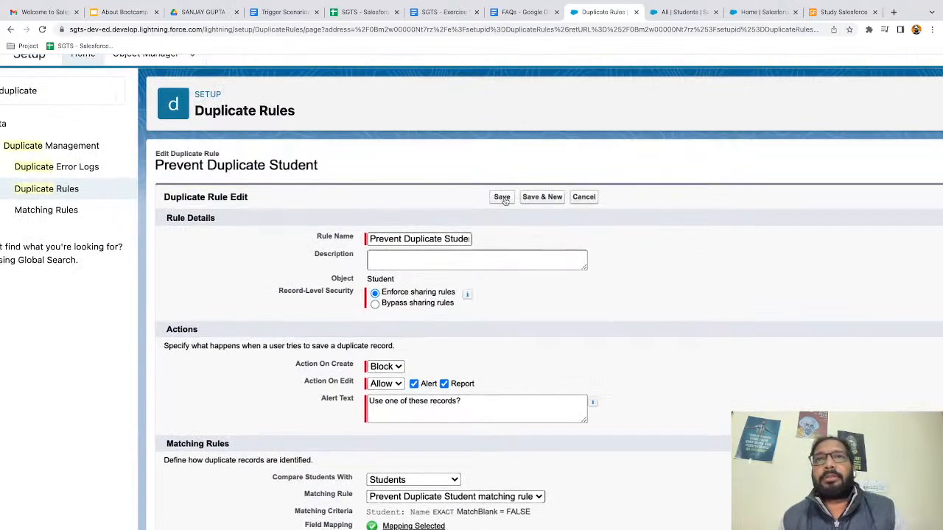
{"action": "left_click", "coordinate": [504, 198]}
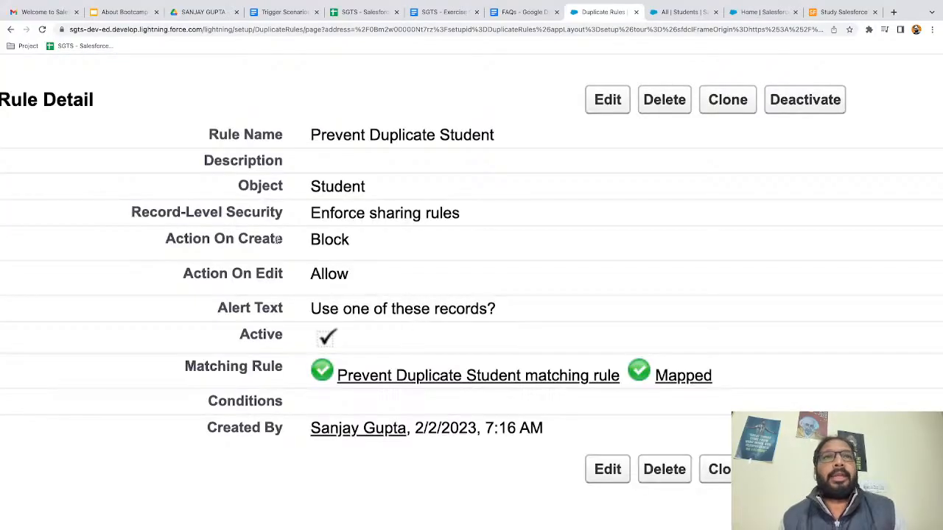
{"action": "left_click_drag", "start_coordinate": [308, 244], "coordinate": [360, 245]}
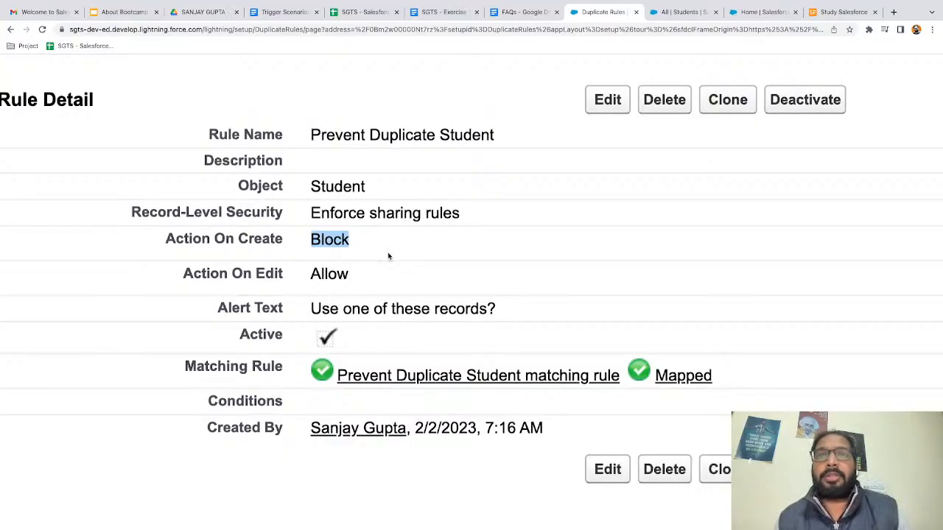
- Reload the Students list, start a new Fresher student with the Name Std 1, and view its duplicate records
{"action": "left_click", "coordinate": [681, 12]}
{"action": "left_click", "coordinate": [42, 29]}
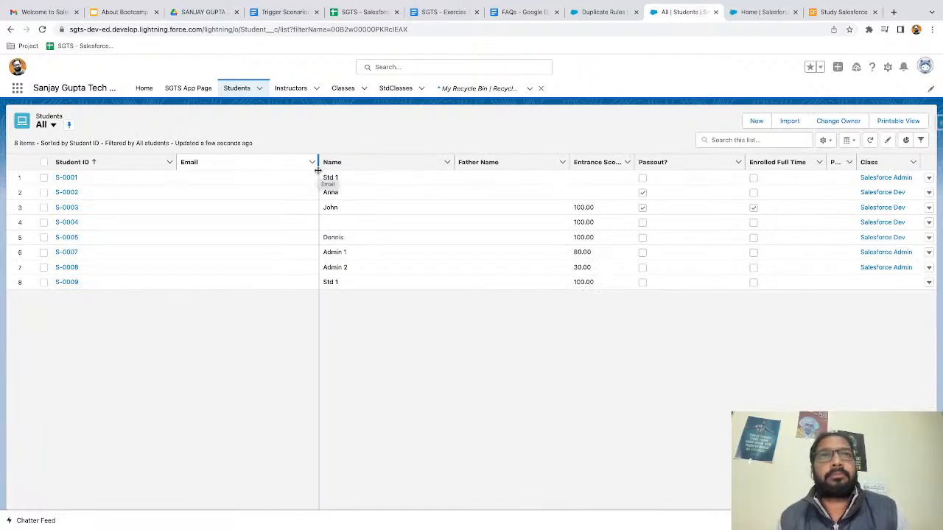
{"action": "left_click", "coordinate": [756, 122]}
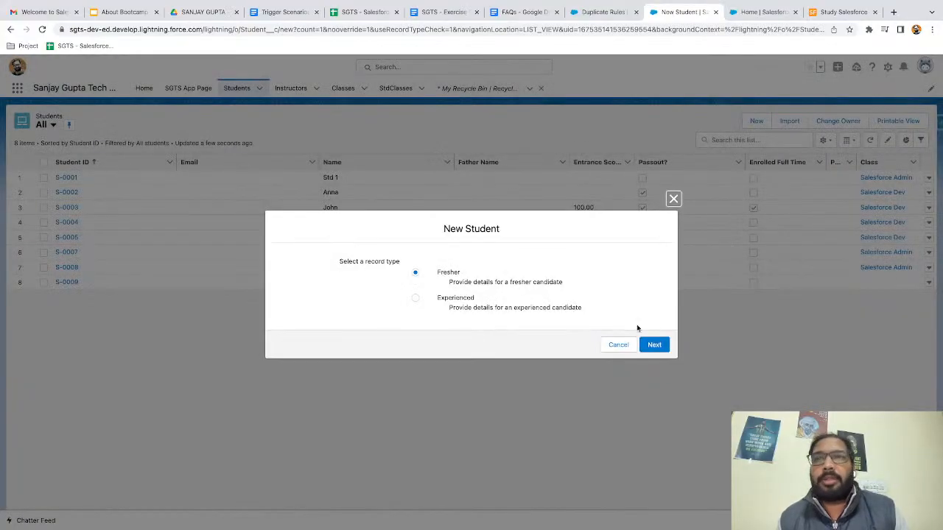
{"action": "left_click", "coordinate": [655, 345]}
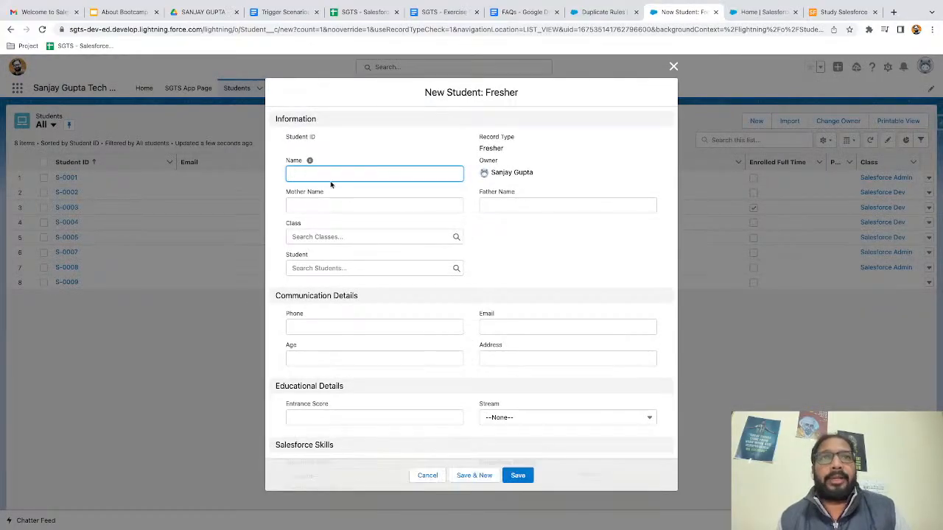
{"action": "type", "text": "Std 1"}
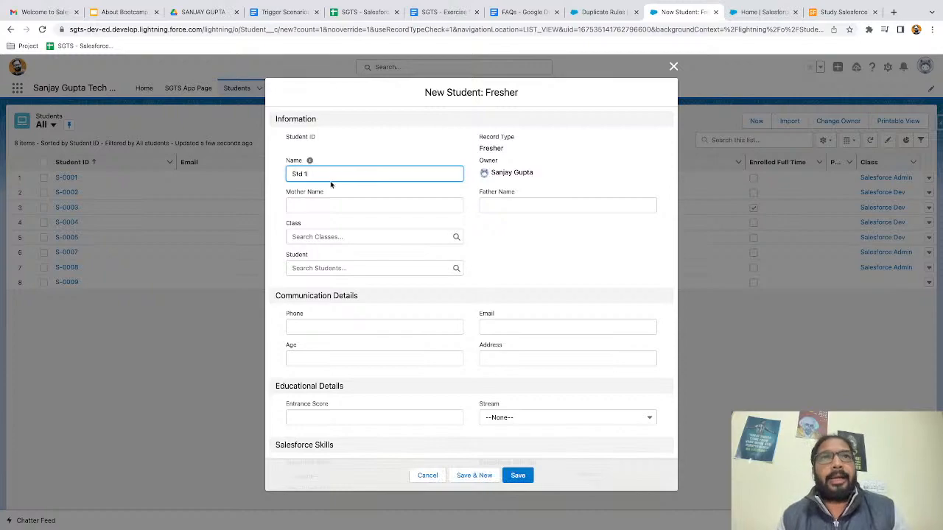
{"action": "left_click", "coordinate": [362, 143]}
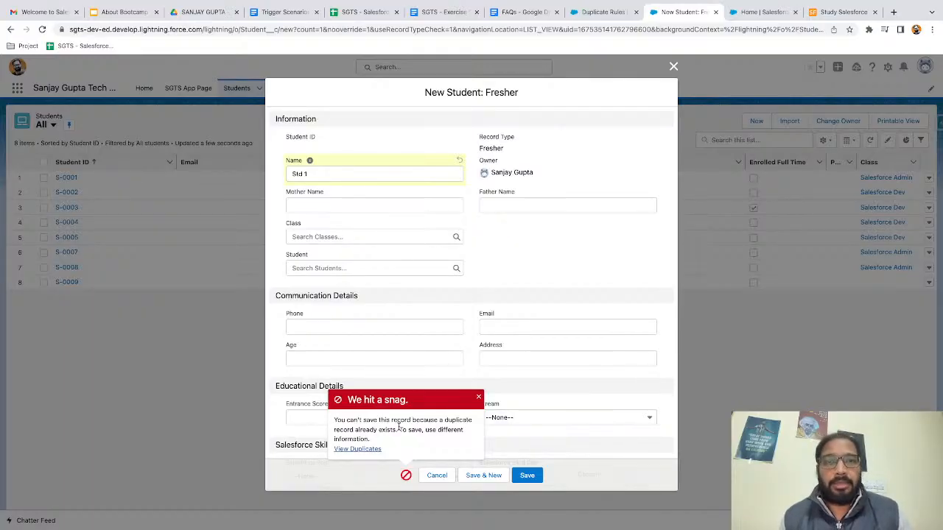
{"action": "left_click", "coordinate": [357, 450]}
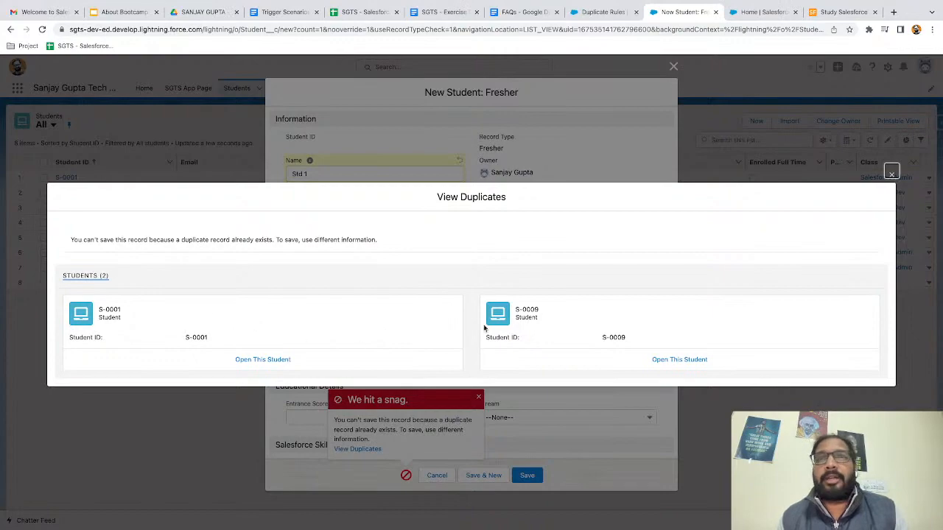
{"action": "left_click", "coordinate": [891, 176]}
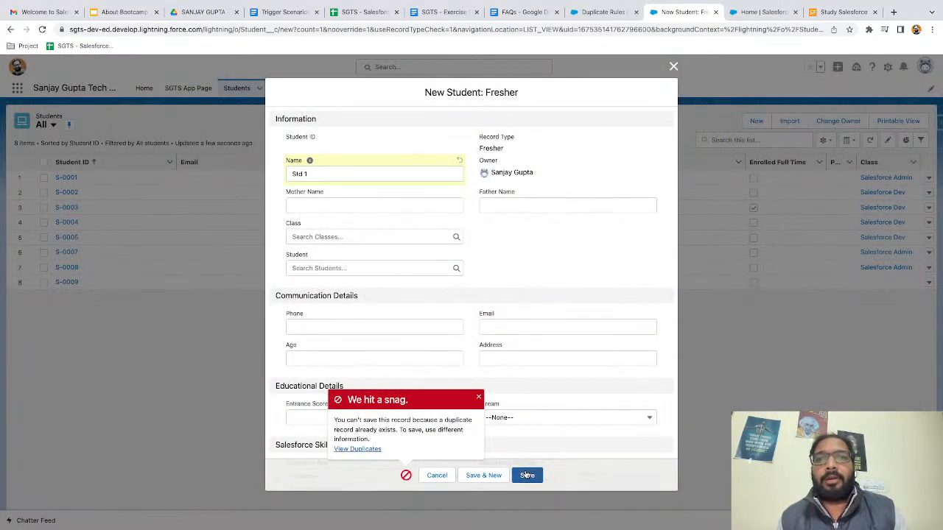
- Set the Entrance Score to 100 and try repeatedly to save the duplicate Std 1 student
{"action": "left_click", "coordinate": [527, 475]}
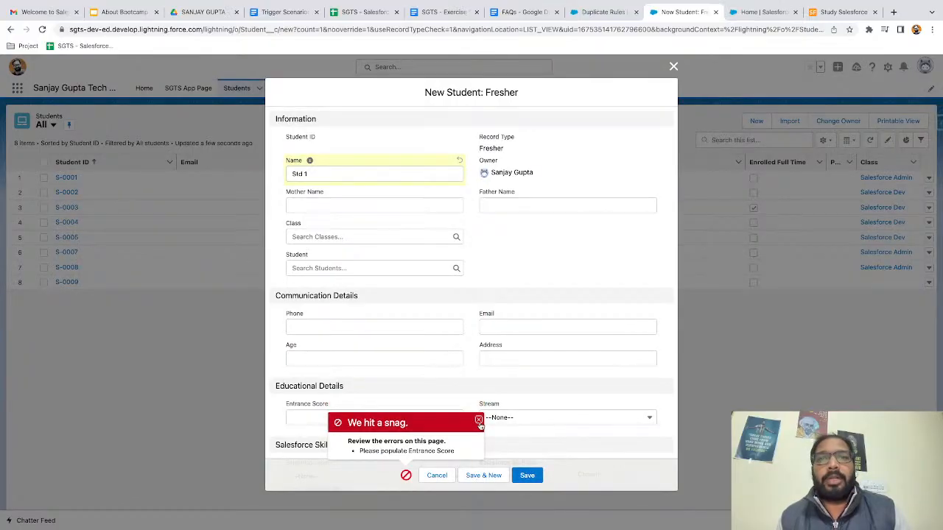
{"action": "left_click", "coordinate": [479, 420]}
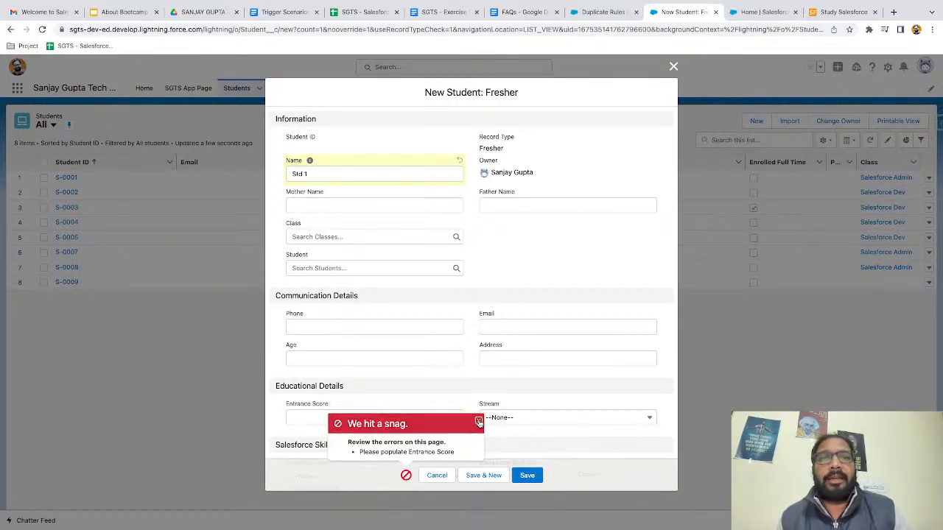
{"action": "left_click", "coordinate": [313, 421]}
{"action": "type", "text": "100"}
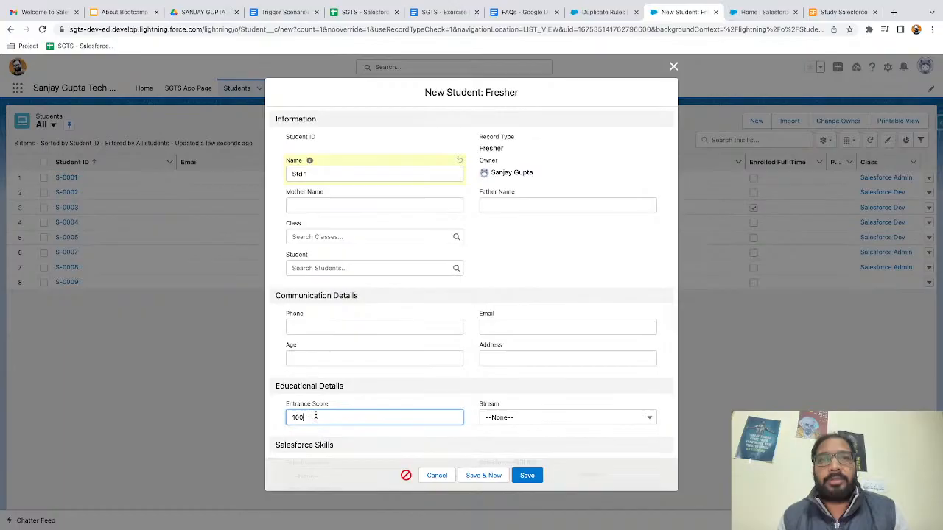
{"action": "left_click", "coordinate": [477, 398]}
{"action": "left_click", "coordinate": [528, 476]}
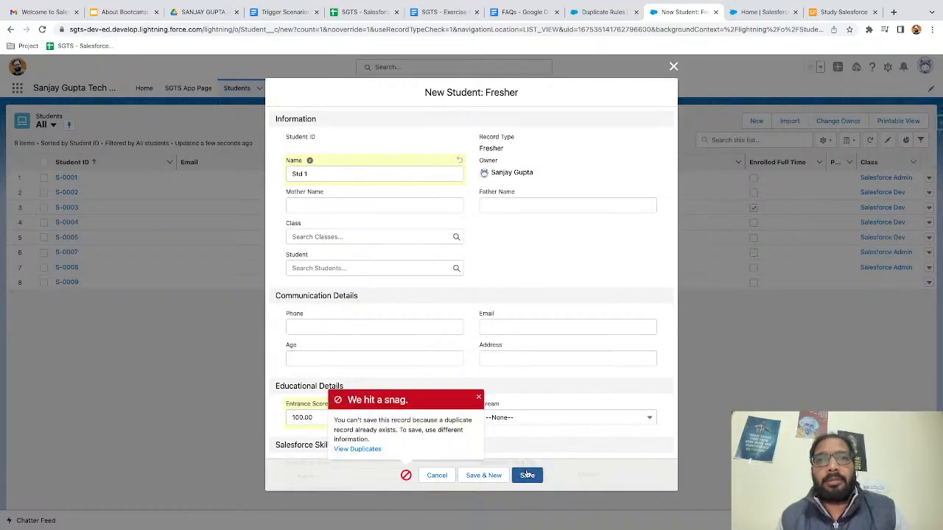
{"action": "left_click", "coordinate": [524, 476]}
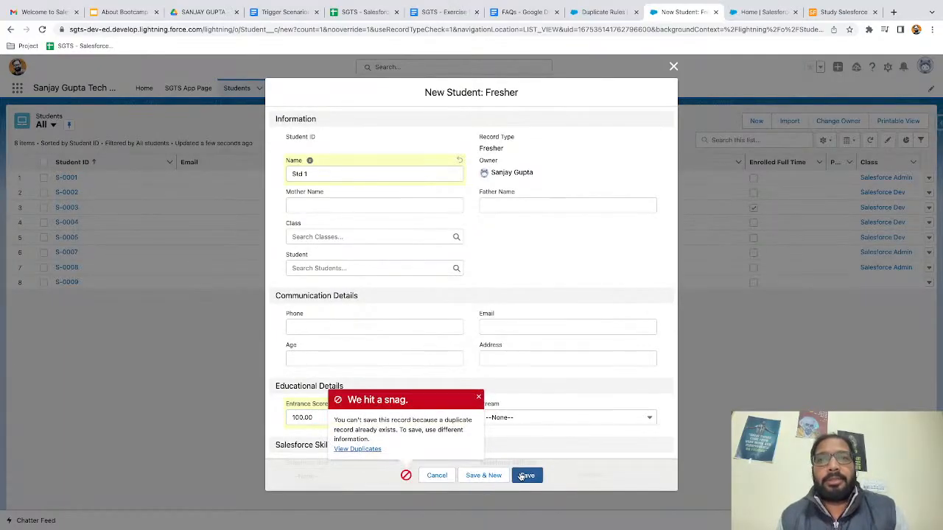
{"action": "left_click", "coordinate": [524, 476]}
{"action": "left_click", "coordinate": [522, 476]}
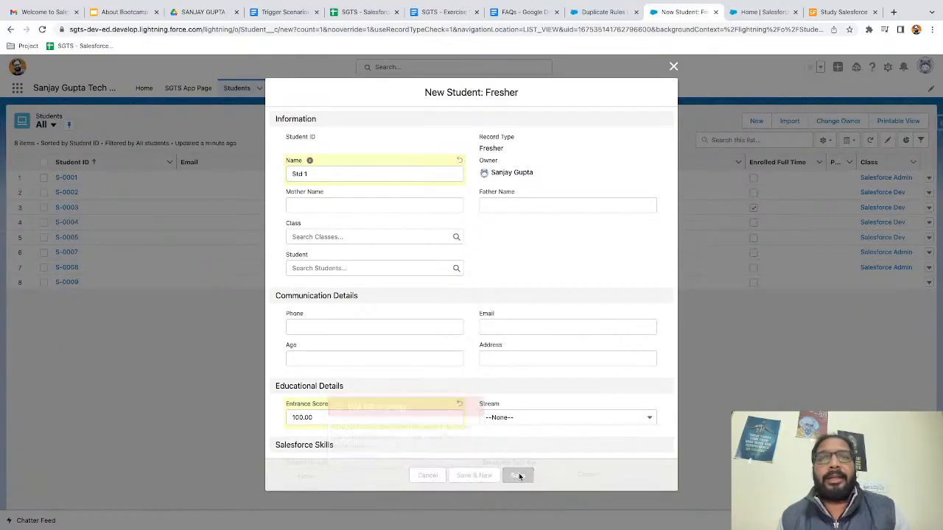
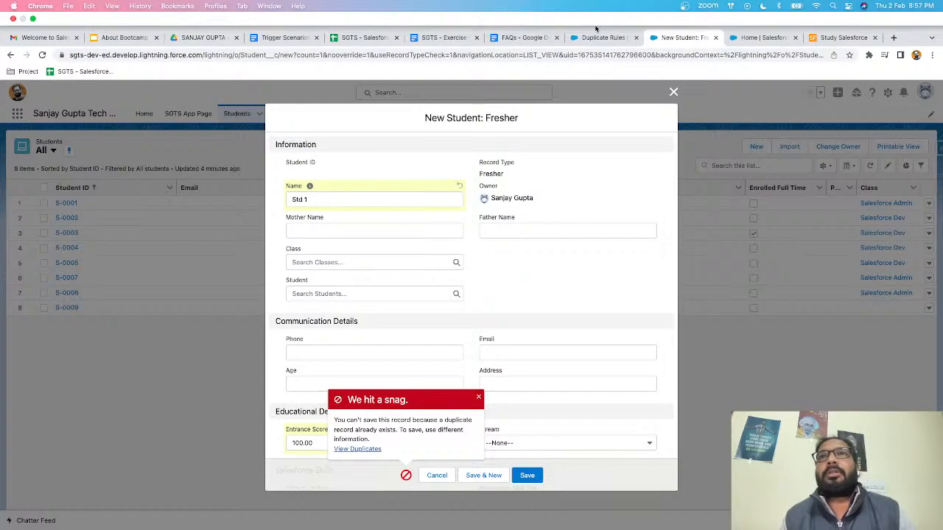
- Open the matching rule linked in the Prevent Duplicate Student duplicate rule to check its matching criteria and status
{"action": "left_click", "coordinate": [597, 39]}
{"action": "scroll", "coordinate": [434, 294], "scroll_direction": "down", "scroll_amount": 2}
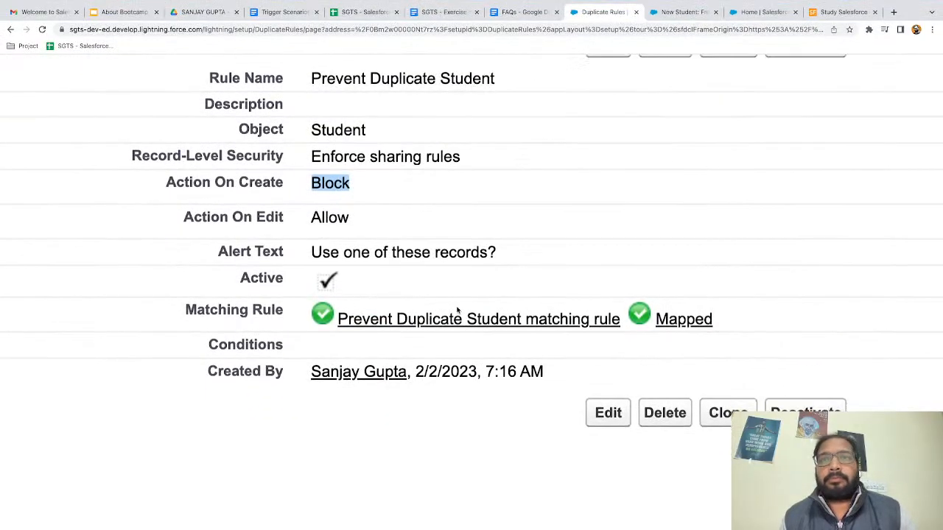
{"action": "left_click", "coordinate": [466, 320]}
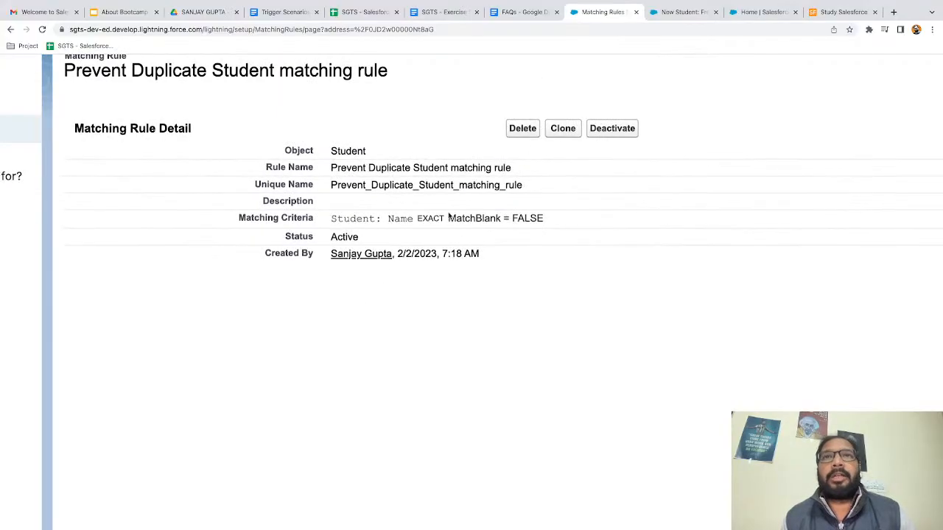
- Open a clone of the Prevent Duplicate Student matching rule and look through the fields available for its matching criteria
{"action": "left_click", "coordinate": [612, 129]}
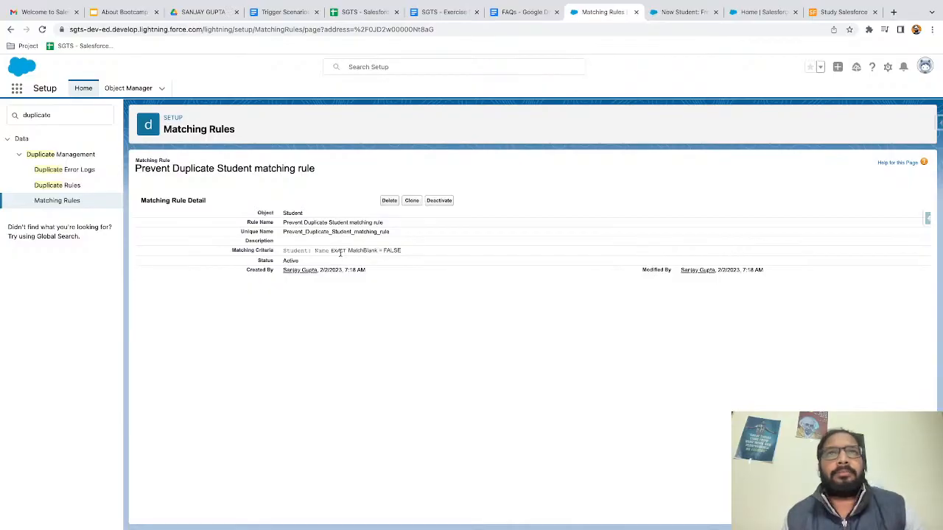
{"action": "left_click", "coordinate": [413, 202]}
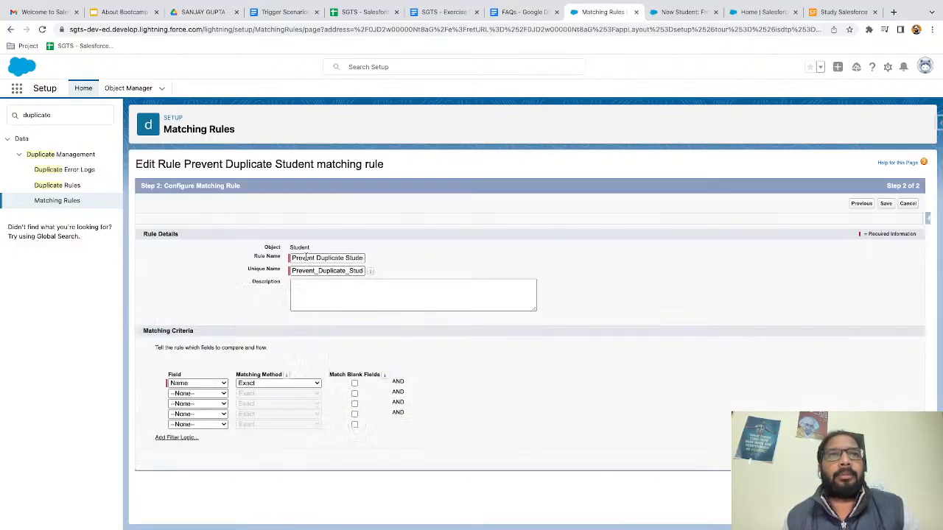
{"action": "scroll", "coordinate": [283, 333], "scroll_direction": "up", "scroll_amount": 5}
{"action": "scroll", "coordinate": [282, 331], "scroll_direction": "down", "scroll_amount": 2}
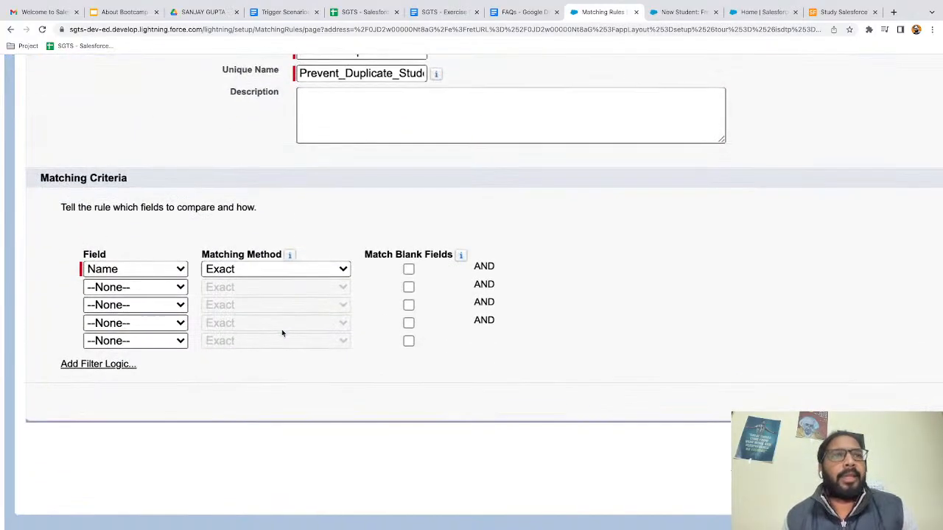
{"action": "left_click", "coordinate": [146, 274]}
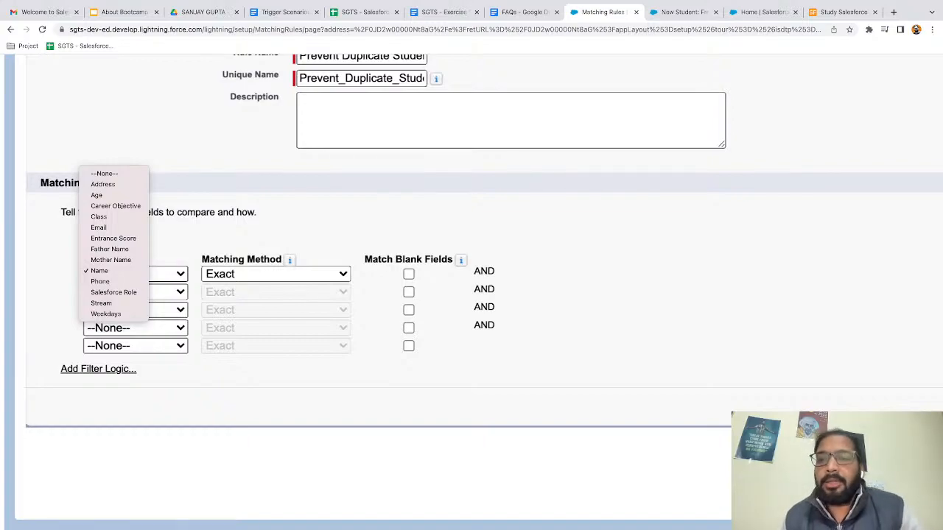
{"action": "left_click", "coordinate": [258, 142]}
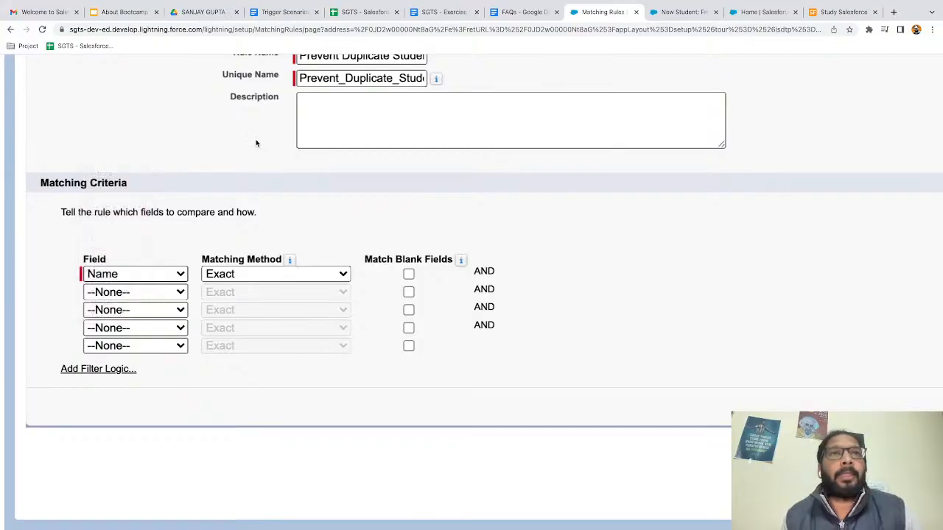
{"action": "scroll", "coordinate": [258, 142], "scroll_direction": "down", "scroll_amount": 5}
- Open the Prevent Duplicate Student duplicate rule, review its Action On Create setting, and return to the unsaved New Student form
{"action": "left_click", "coordinate": [69, 185]}
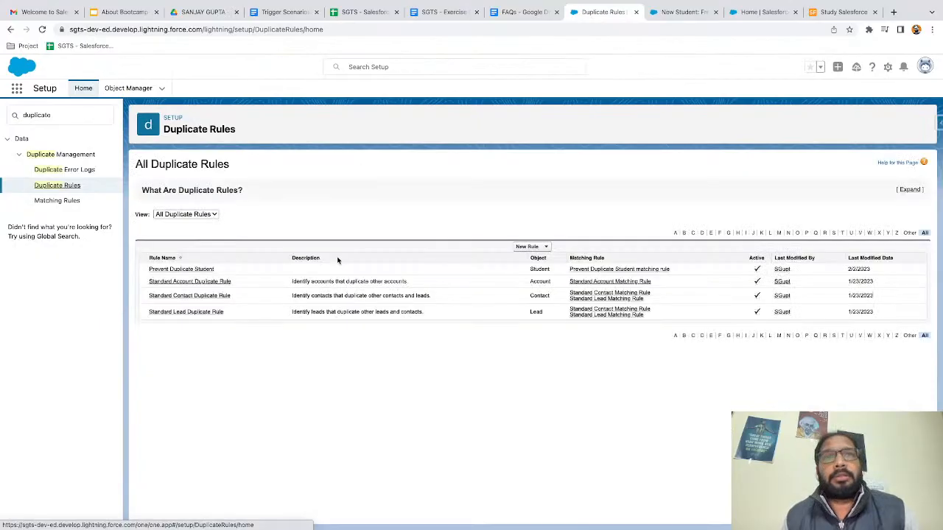
{"action": "left_click", "coordinate": [185, 269]}
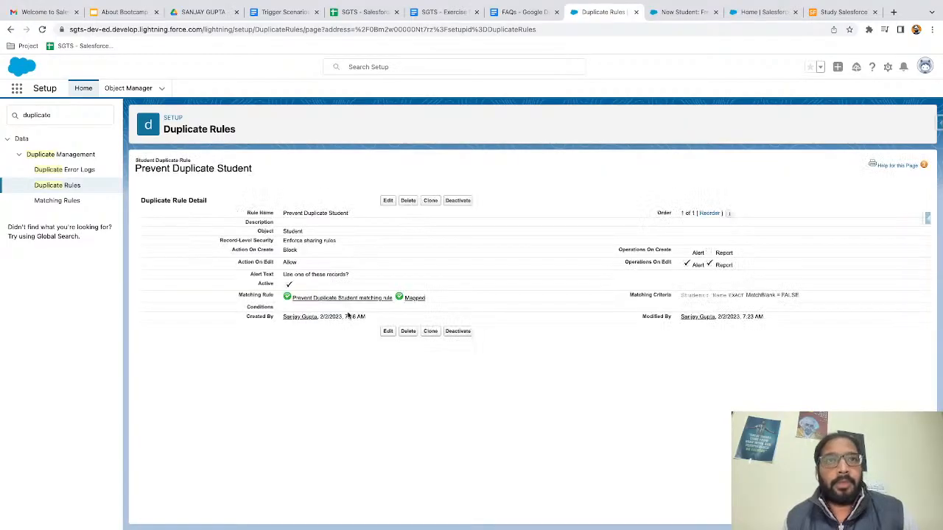
{"action": "scroll", "coordinate": [348, 316], "scroll_direction": "up", "scroll_amount": 3}
{"action": "scroll", "coordinate": [350, 318], "scroll_direction": "up", "scroll_amount": 3}
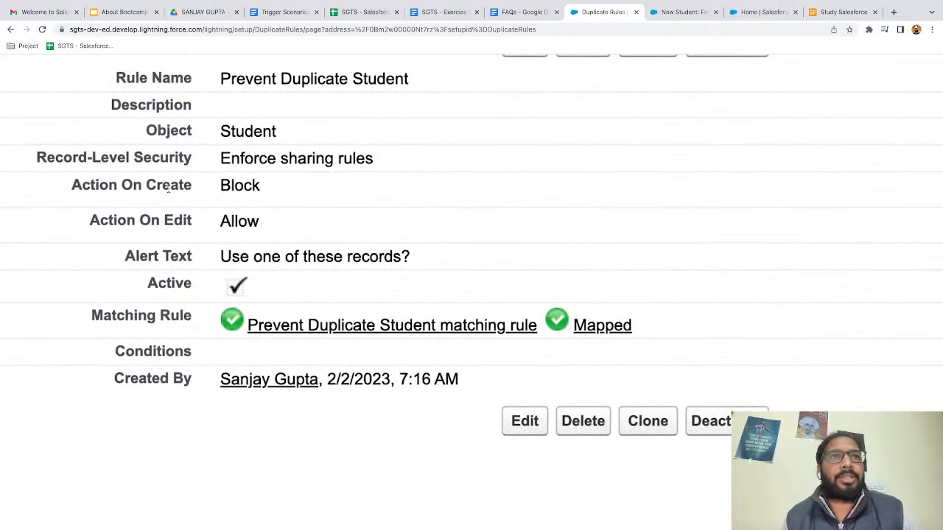
{"action": "left_click_drag", "start_coordinate": [219, 187], "coordinate": [265, 189]}
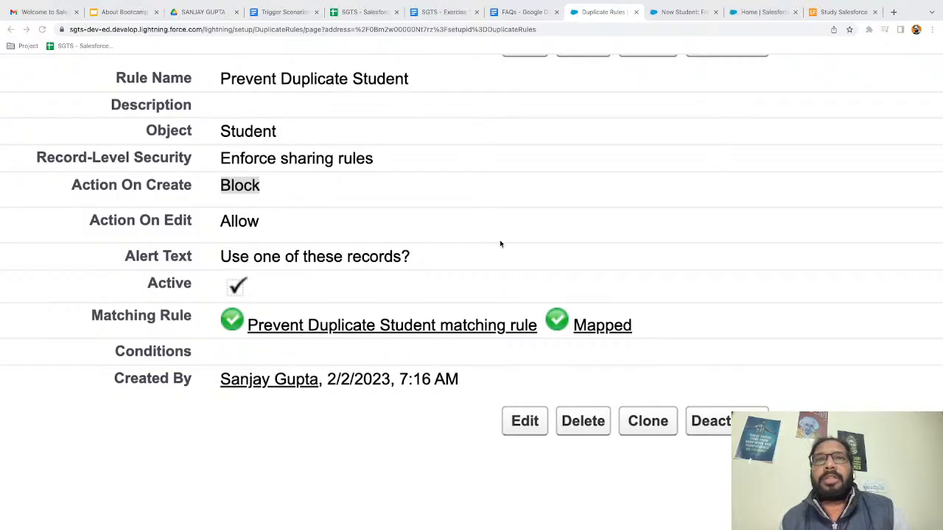
{"action": "key", "text": "ctrl+0"}
{"action": "left_click", "coordinate": [672, 11]}
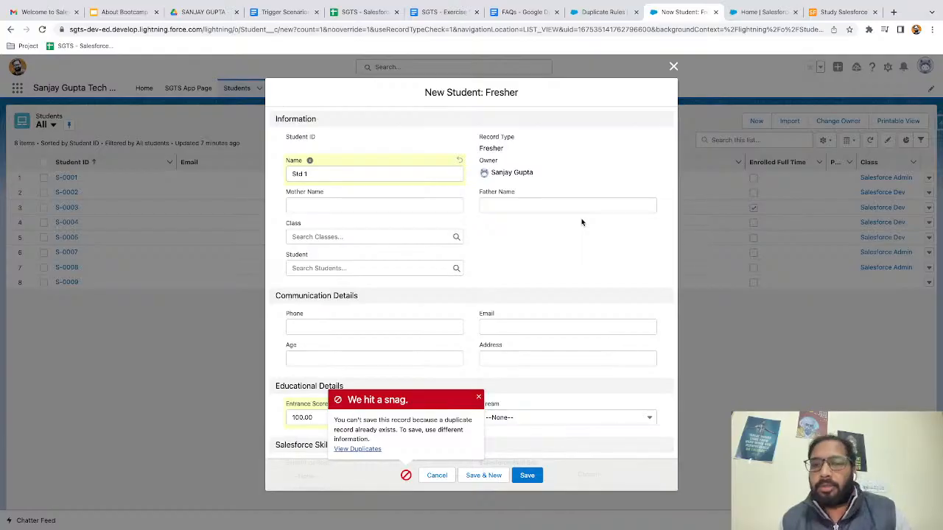
- Switch to the Google Slides training deck and present it from the Duplicate & Matching Rule slide through the Activities list slide
{"action": "key", "text": "super+Tab"}
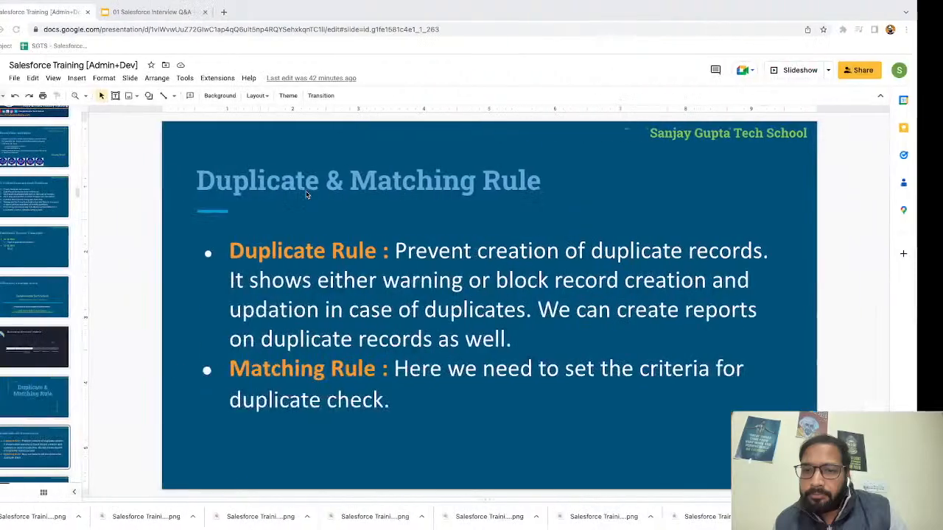
{"action": "left_click", "coordinate": [822, 71]}
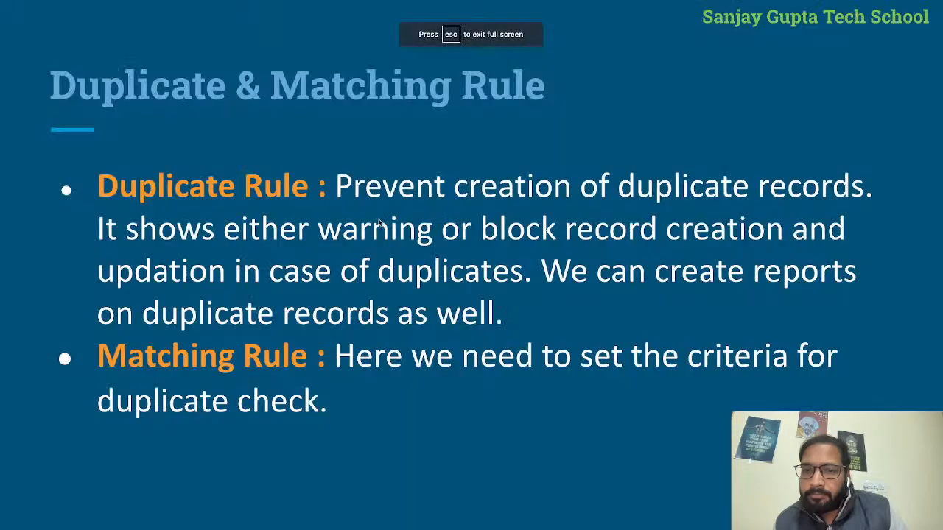
{"action": "key", "text": "Right"}
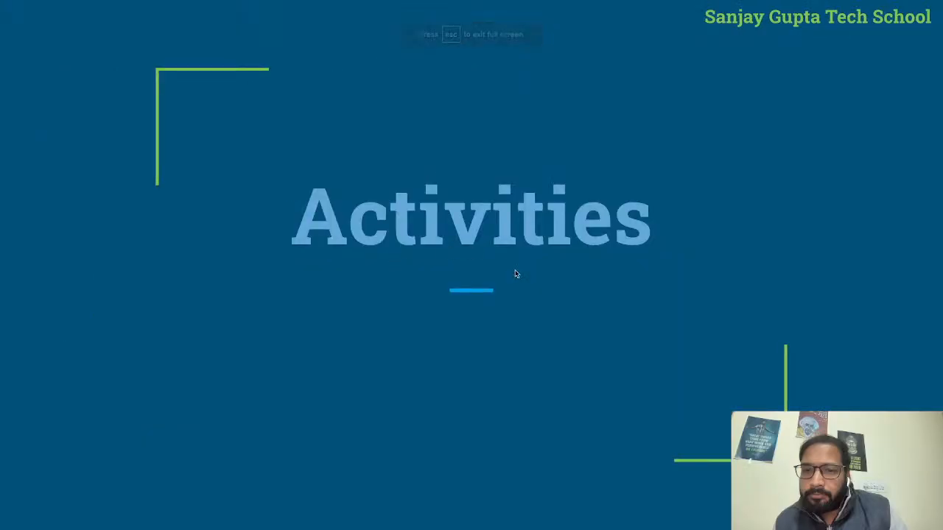
{"action": "key", "text": "Right"}
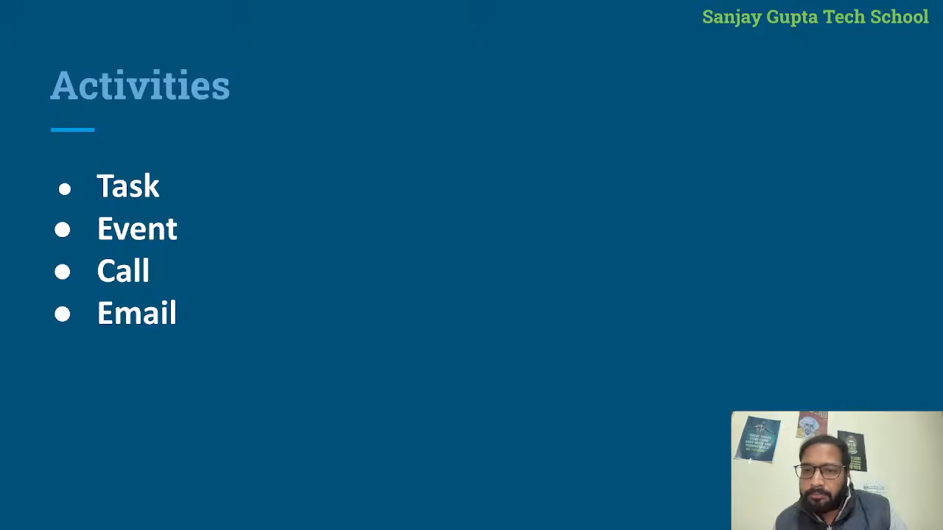
- Return to Salesforce, discard the unsaved new student, and open the first student record in the list
{"action": "key", "text": "ctrl+Right"}
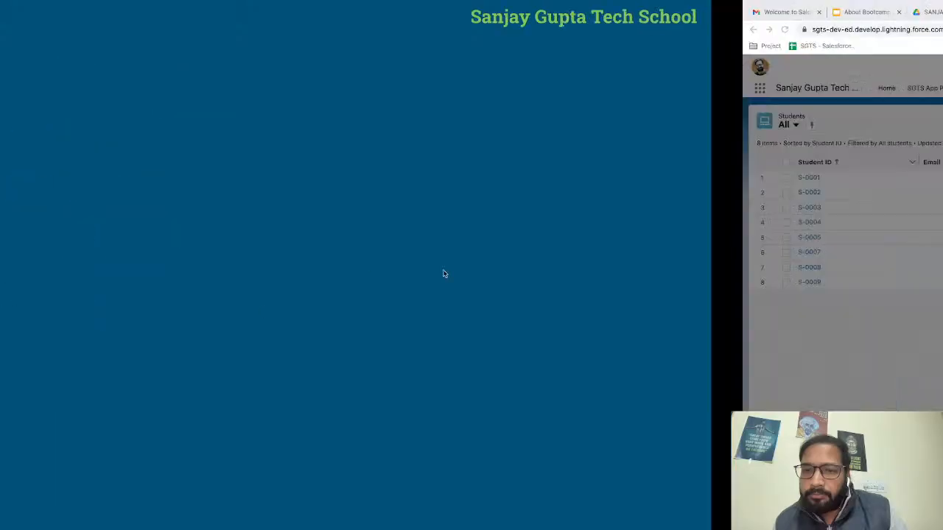
{"action": "left_click", "coordinate": [673, 66]}
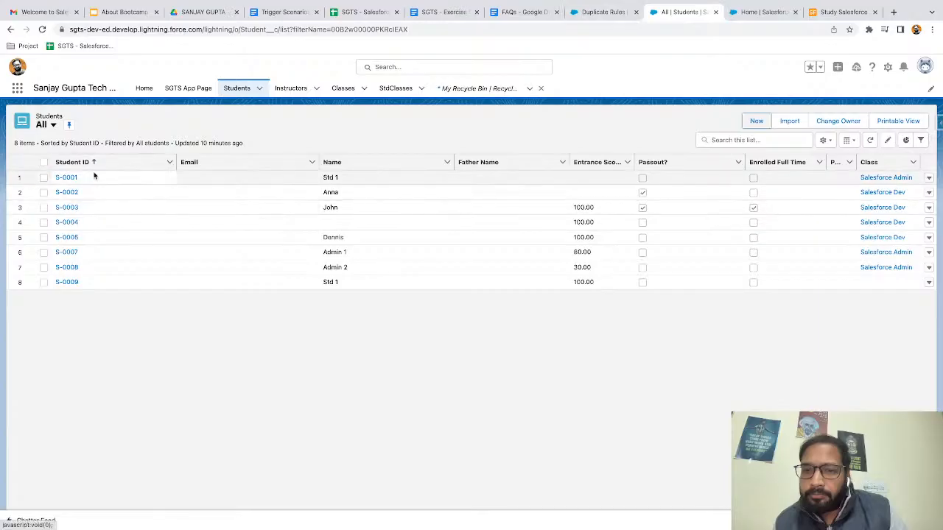
{"action": "left_click", "coordinate": [69, 177]}
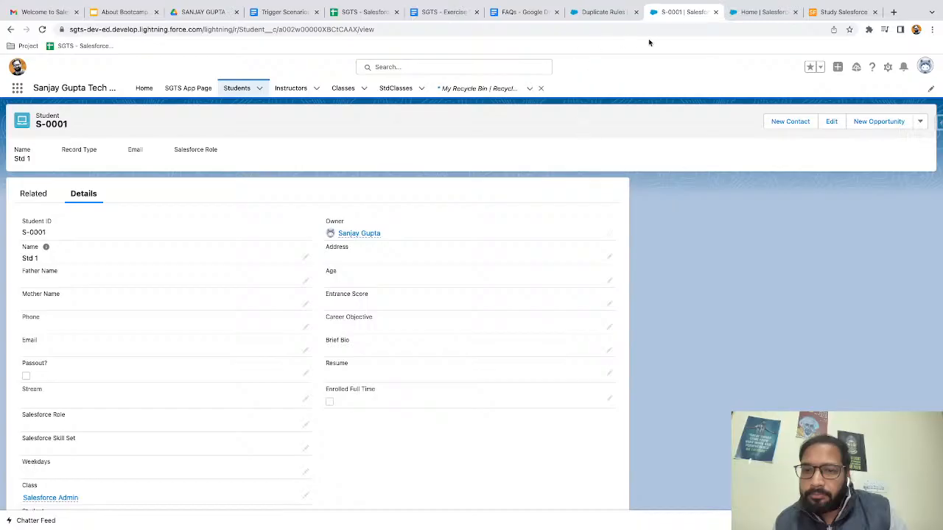
- Switch to the Sales app from the Home page and open the Dickenson plc account, dismissing the feature pop-up
{"action": "left_click", "coordinate": [749, 16]}
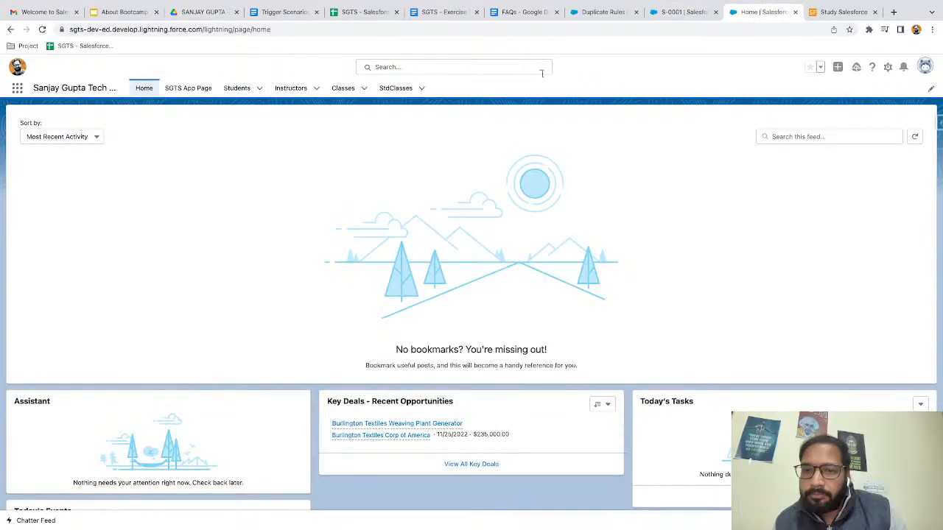
{"action": "left_click", "coordinate": [17, 87]}
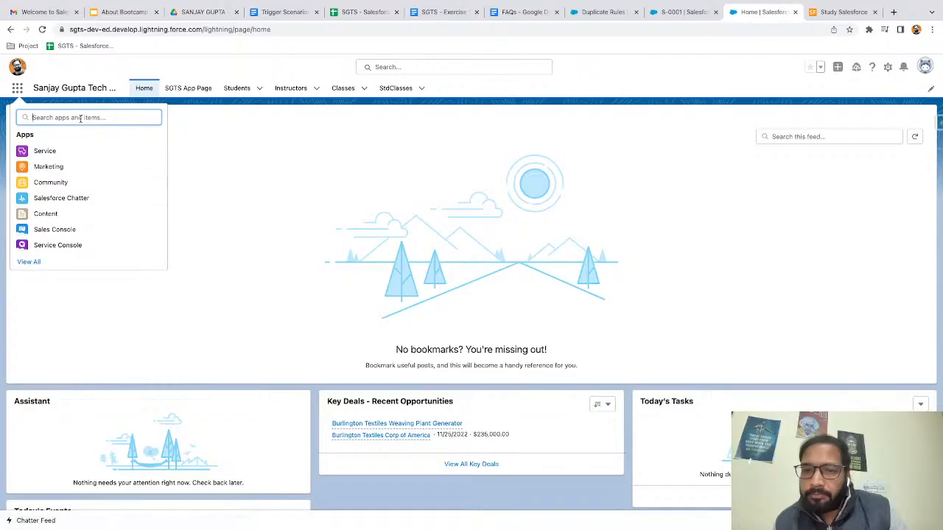
{"action": "type", "text": "sales"}
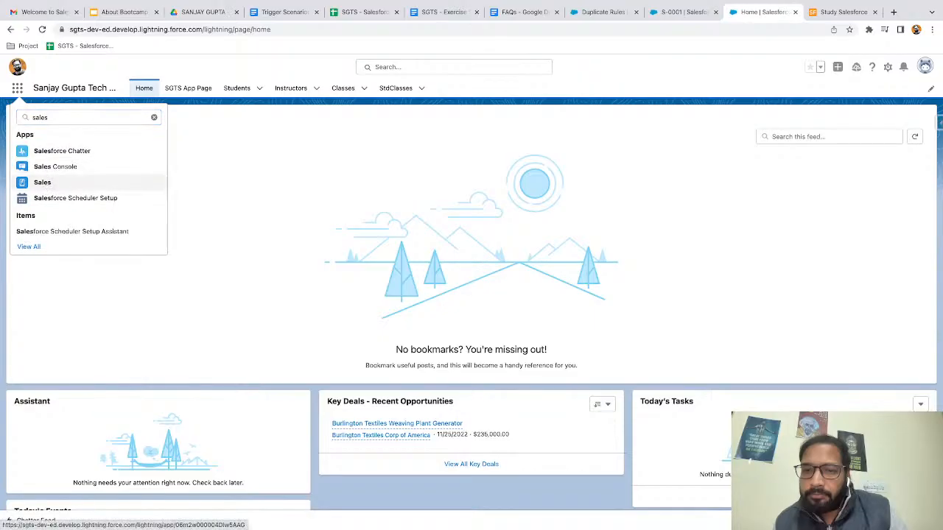
{"action": "left_click", "coordinate": [43, 182]}
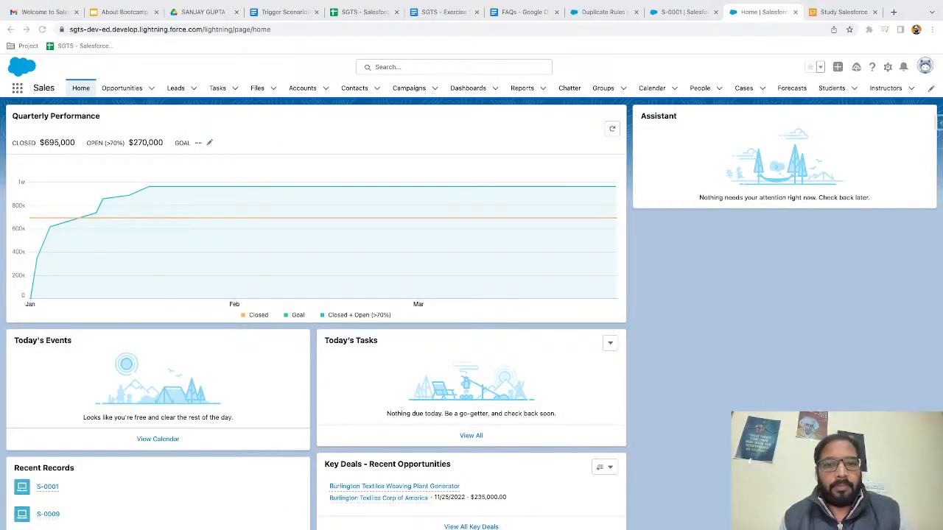
{"action": "left_click", "coordinate": [300, 89]}
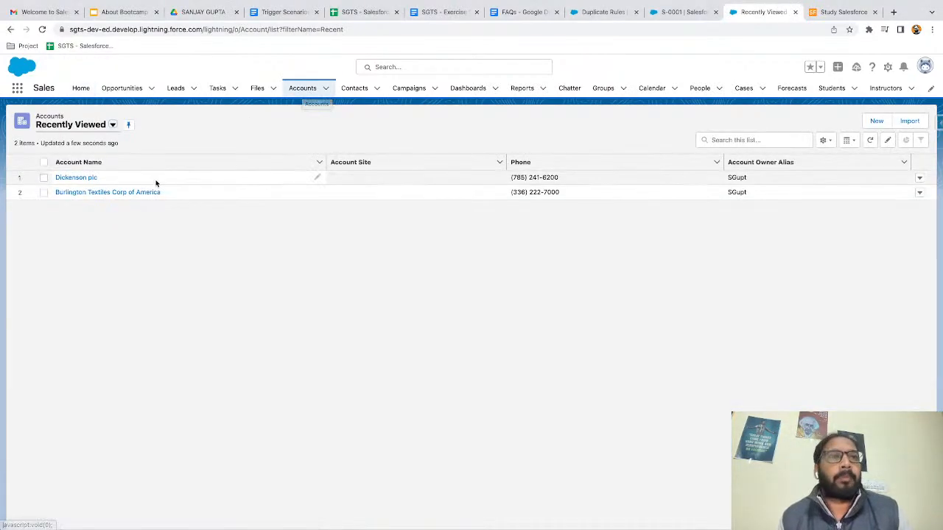
{"action": "left_click", "coordinate": [75, 179]}
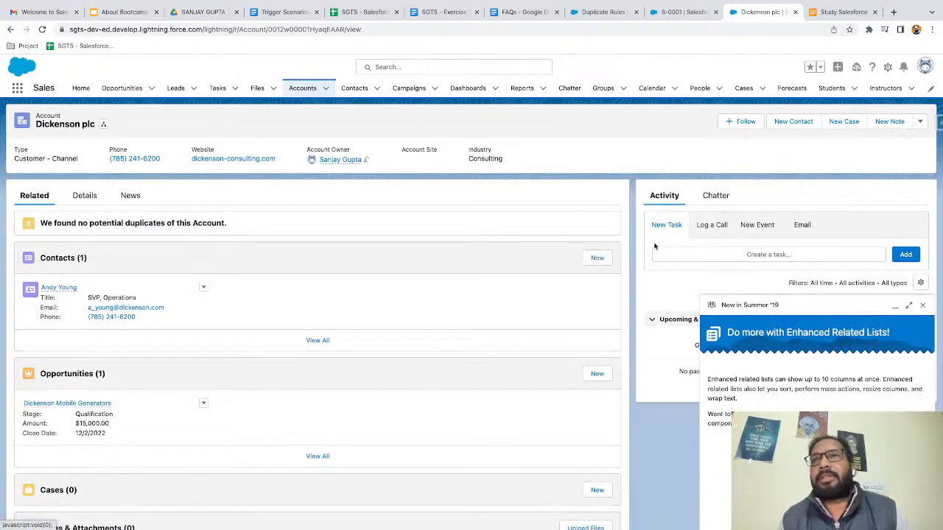
{"action": "left_click", "coordinate": [922, 306]}
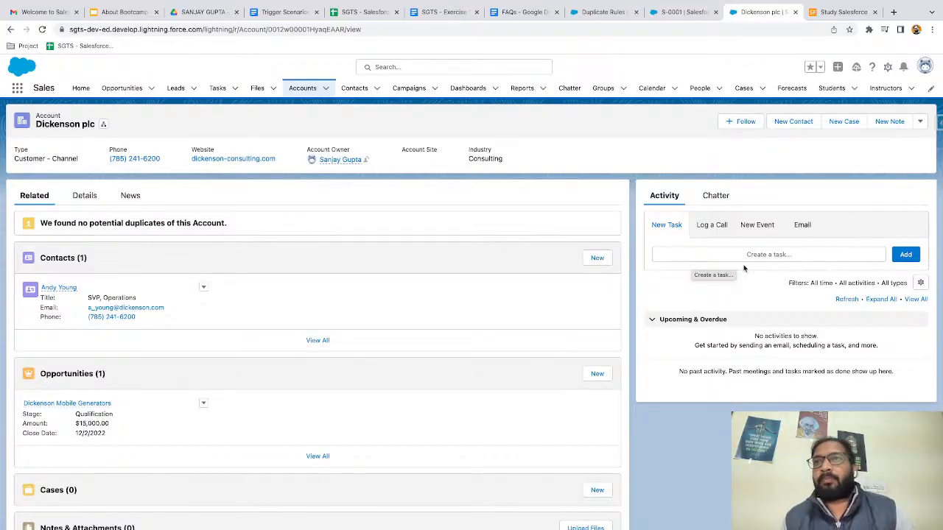
- Start a new task on the Dickenson plc account with Subject Call and Due Date 2/10/2023
{"action": "left_click", "coordinate": [764, 254]}
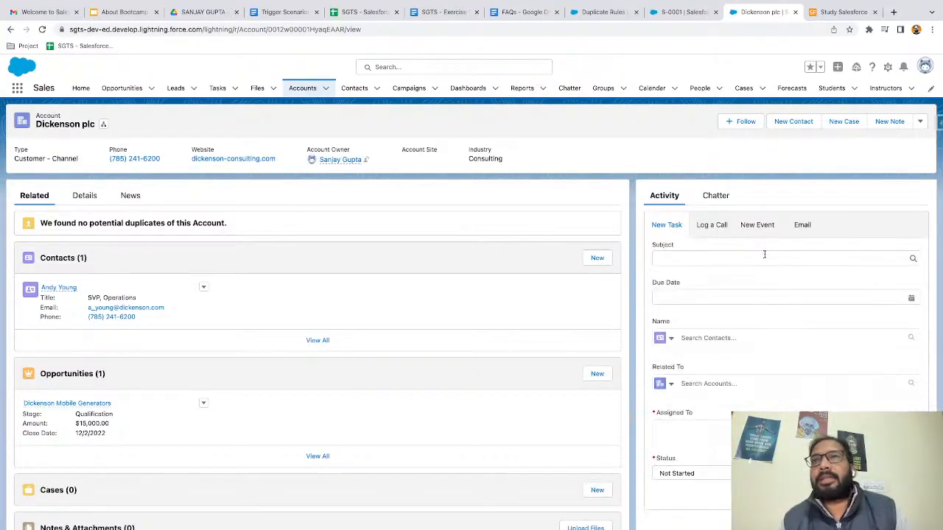
{"action": "left_click", "coordinate": [702, 257]}
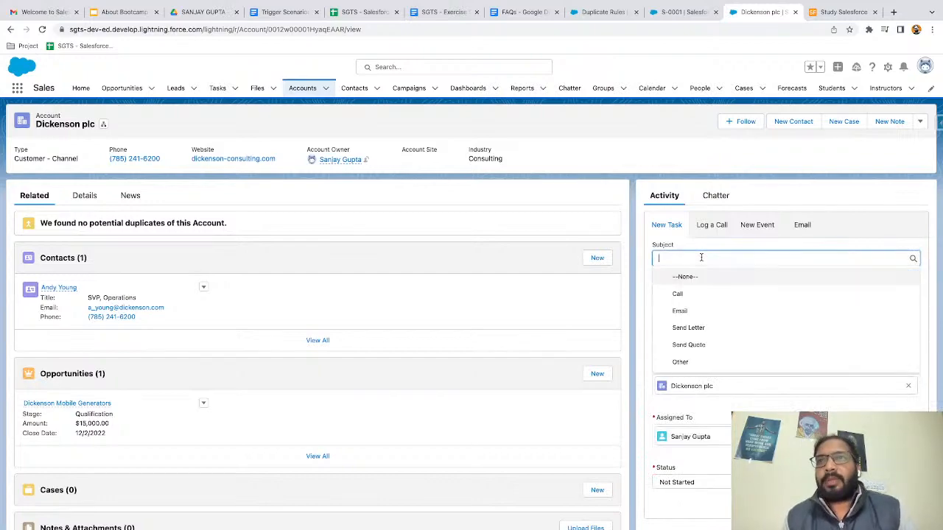
{"action": "left_click", "coordinate": [688, 296]}
{"action": "left_click", "coordinate": [680, 296]}
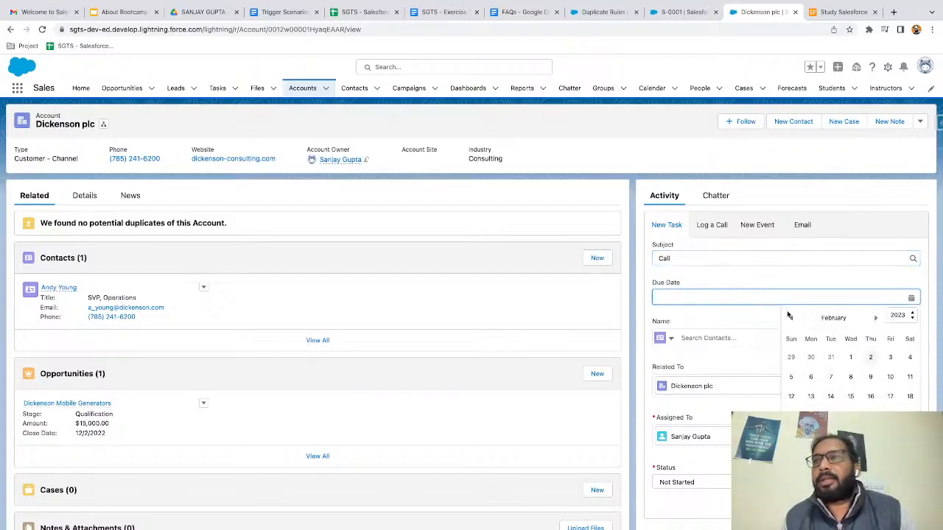
{"action": "left_click", "coordinate": [891, 377]}
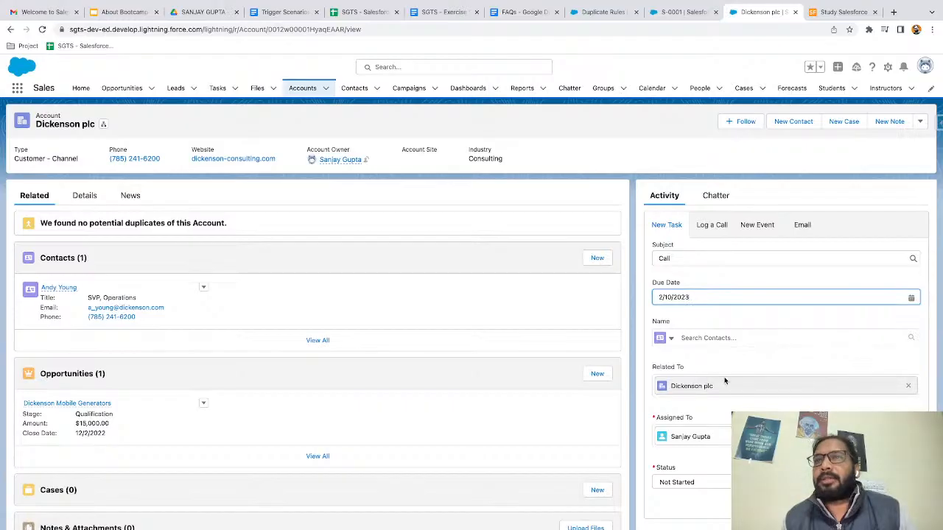
- Check the task's status options, keep Not Started, and save the Call task
{"action": "scroll", "coordinate": [724, 381], "scroll_direction": "down", "scroll_amount": 2}
{"action": "scroll", "coordinate": [725, 332], "scroll_direction": "up", "scroll_amount": 1}
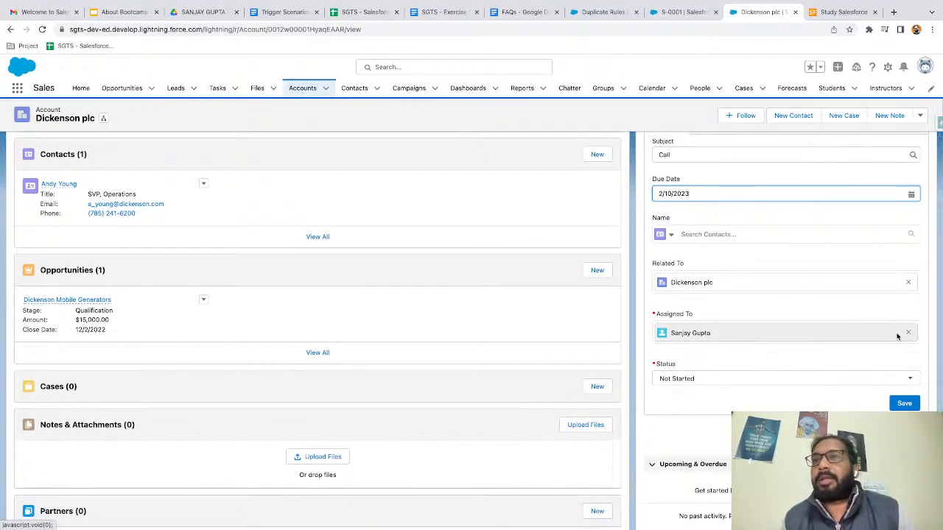
{"action": "left_click", "coordinate": [845, 352]}
{"action": "left_click", "coordinate": [693, 380]}
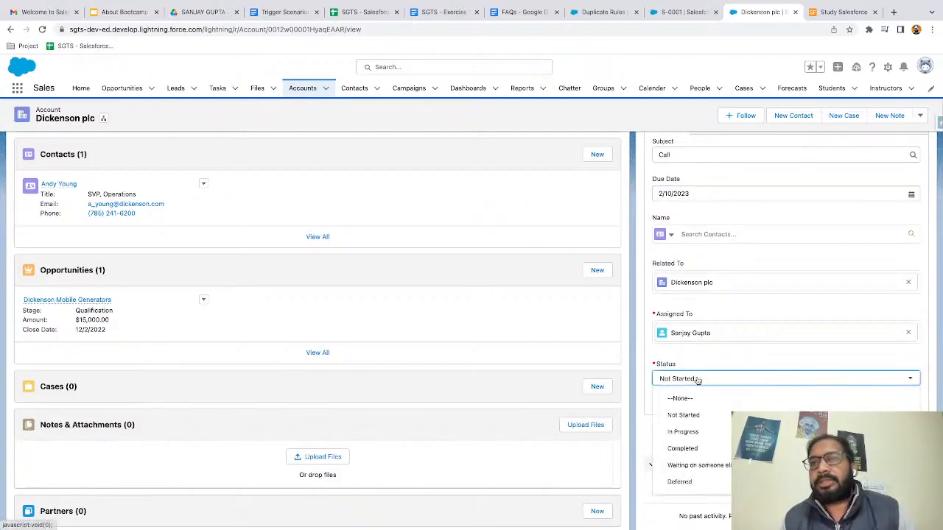
{"action": "left_click", "coordinate": [707, 361]}
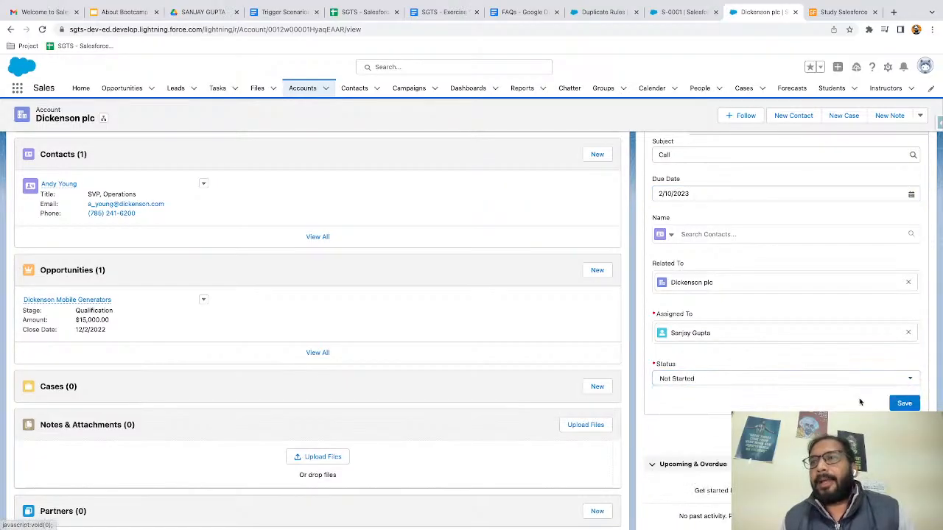
{"action": "left_click", "coordinate": [904, 404]}
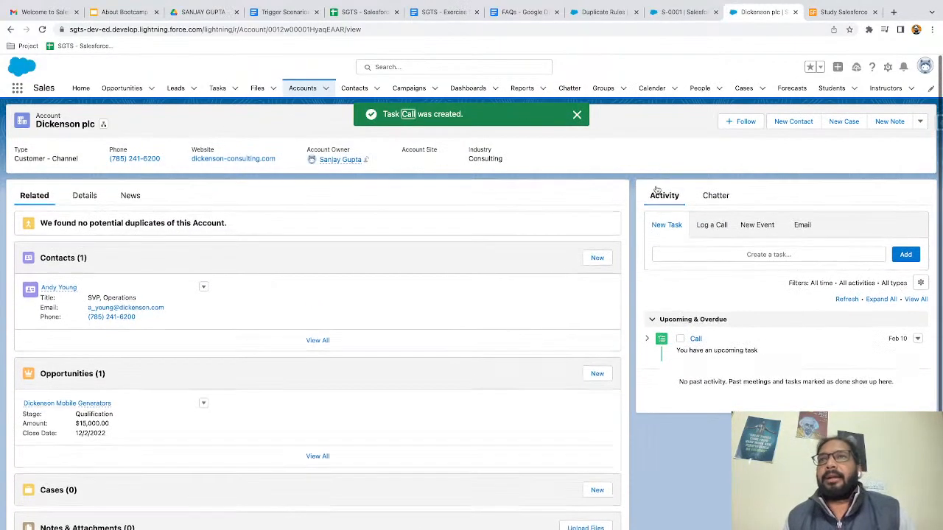
- Open the Call task from the account's upcoming activities to view its details, and return to its related Dickenson plc account
{"action": "left_click", "coordinate": [695, 339]}
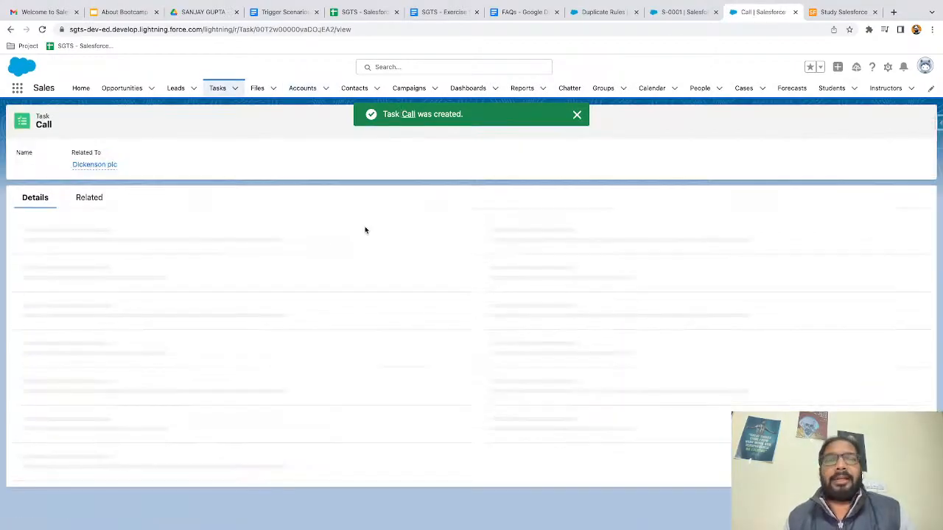
{"action": "left_click", "coordinate": [577, 115]}
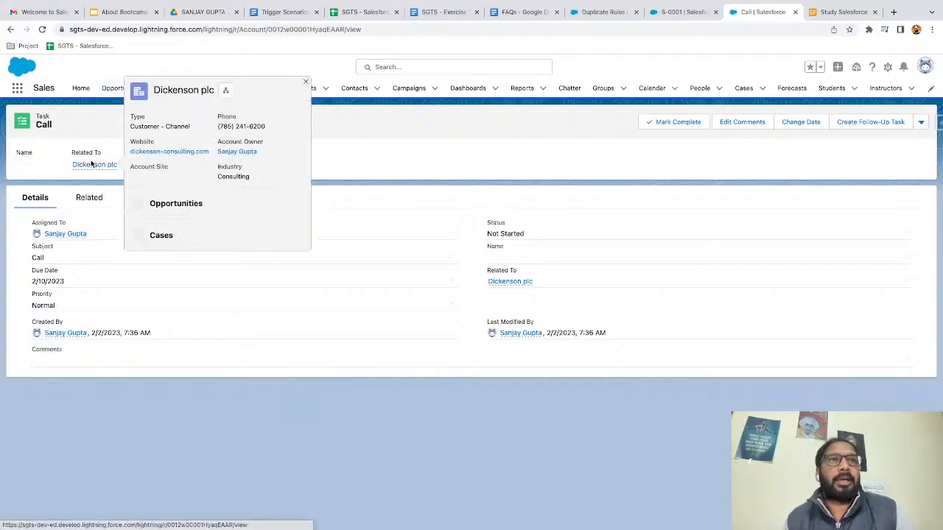
{"action": "left_click", "coordinate": [89, 164]}
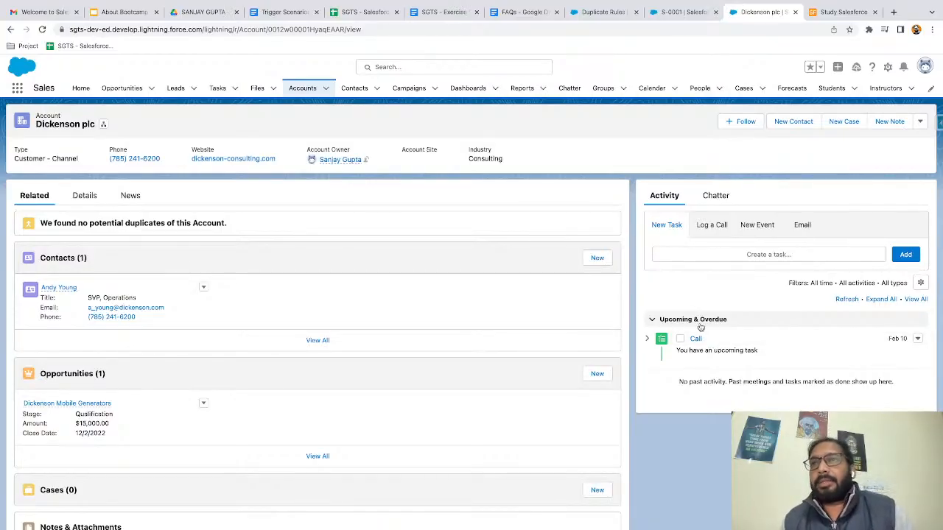
- View the call logging form and the new event form on the Dickenson plc account and review their fields
{"action": "left_click", "coordinate": [715, 229]}
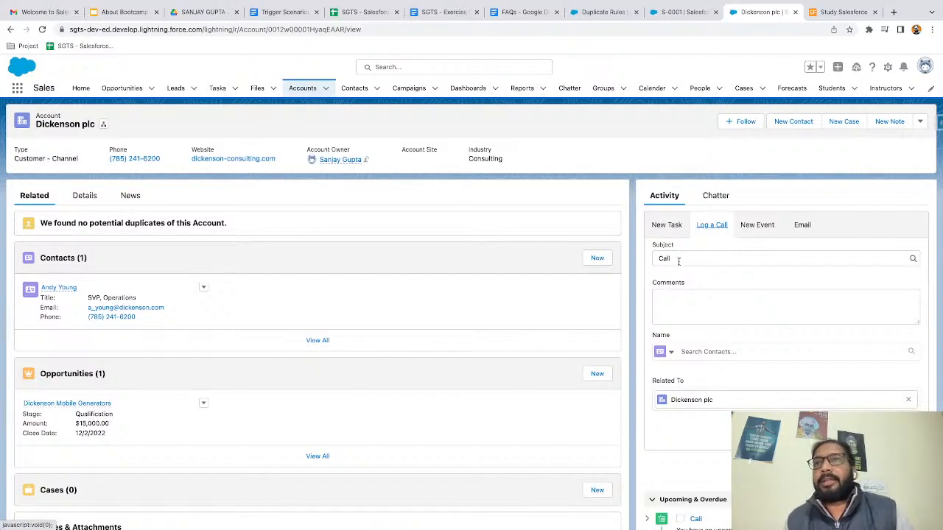
{"action": "left_click", "coordinate": [699, 307]}
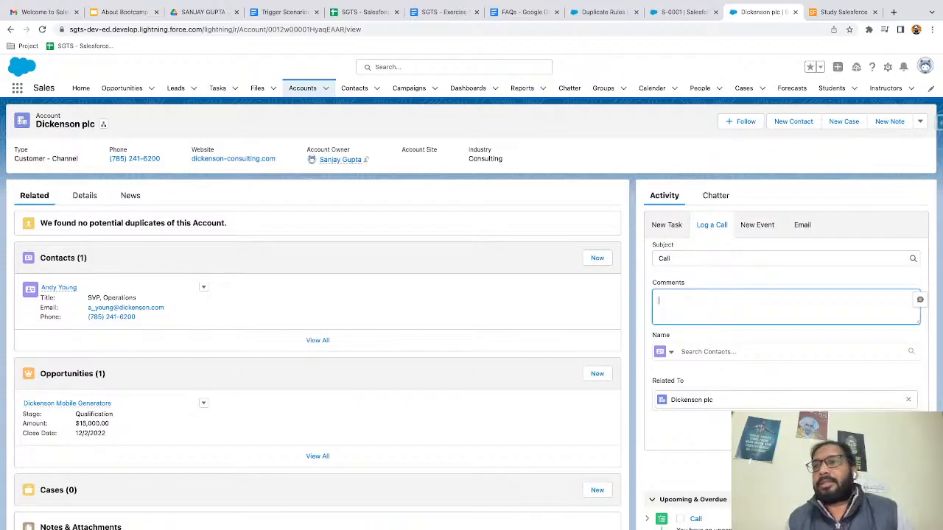
{"action": "left_click", "coordinate": [753, 227]}
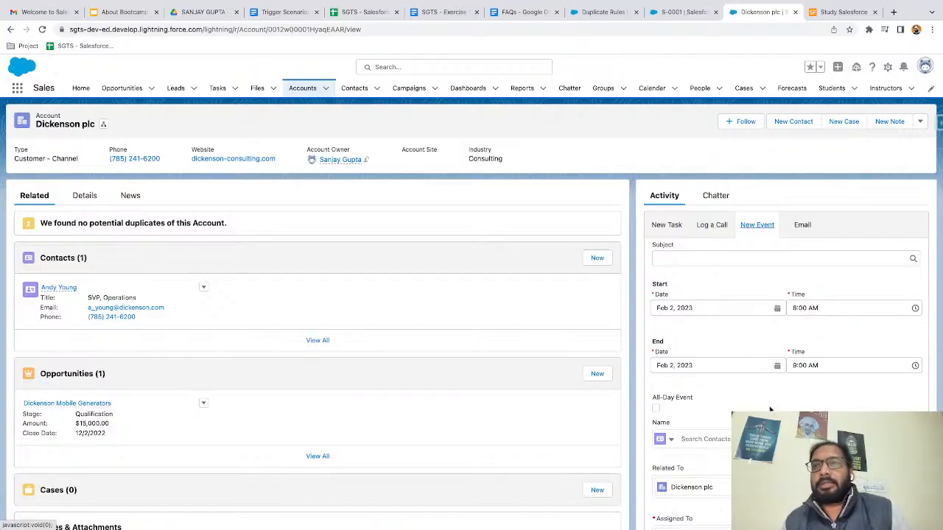
{"action": "scroll", "coordinate": [774, 393], "scroll_direction": "down", "scroll_amount": 3}
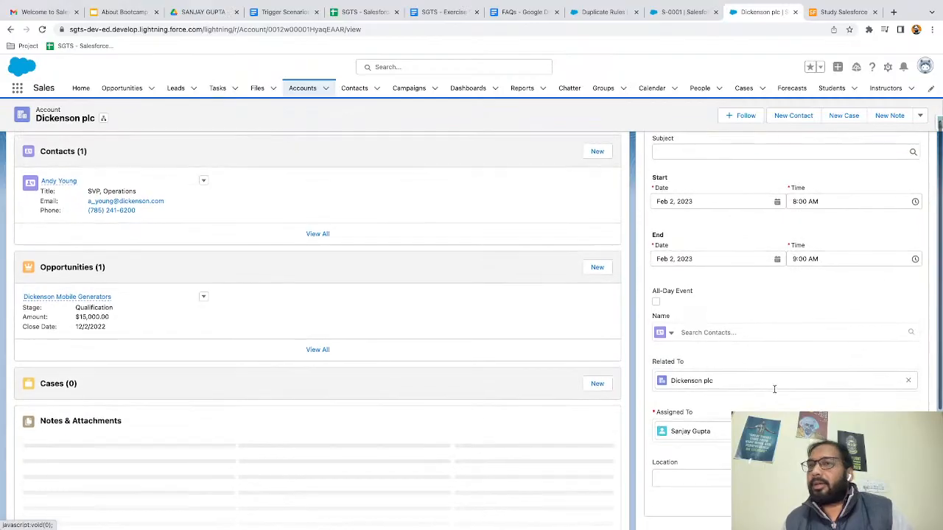
{"action": "scroll", "coordinate": [774, 389], "scroll_direction": "up", "scroll_amount": 2}
{"action": "scroll", "coordinate": [775, 389], "scroll_direction": "up", "scroll_amount": 1}
- Open the email composer on the Dickenson plc account and review its address fields, subject and message body
{"action": "left_click", "coordinate": [802, 209]}
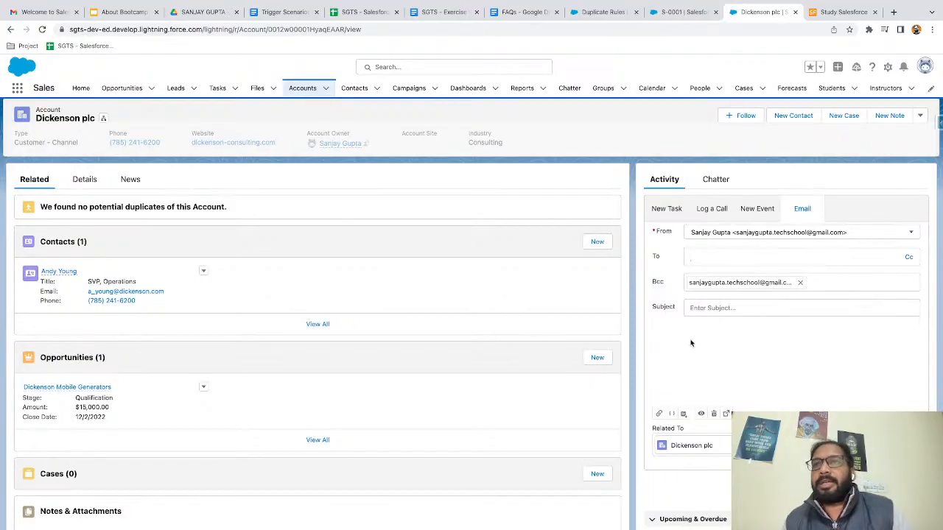
{"action": "left_click", "coordinate": [754, 337]}
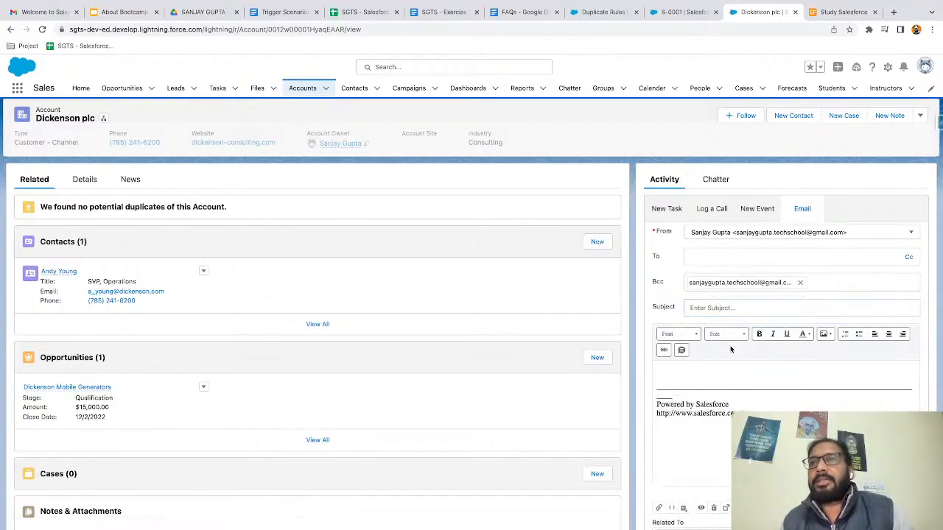
{"action": "scroll", "coordinate": [722, 361], "scroll_direction": "down", "scroll_amount": 1}
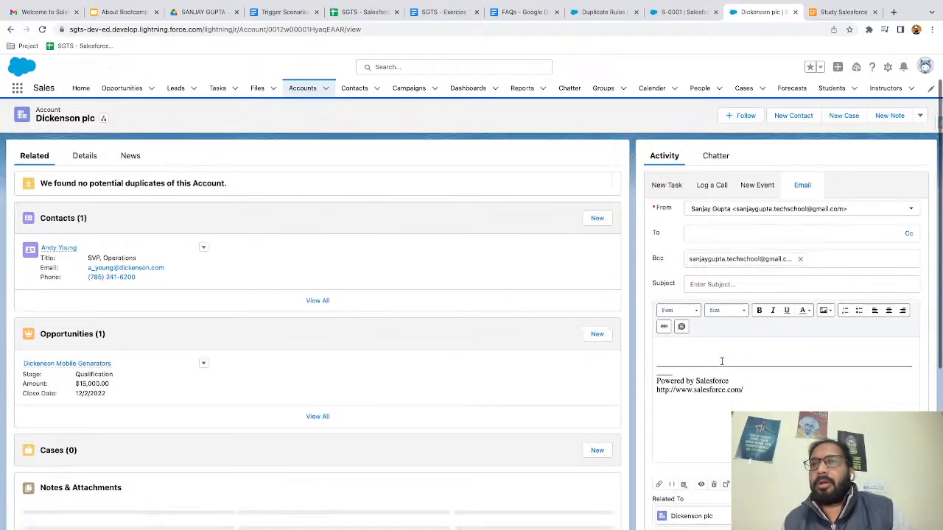
{"action": "scroll", "coordinate": [722, 361], "scroll_direction": "down", "scroll_amount": 1}
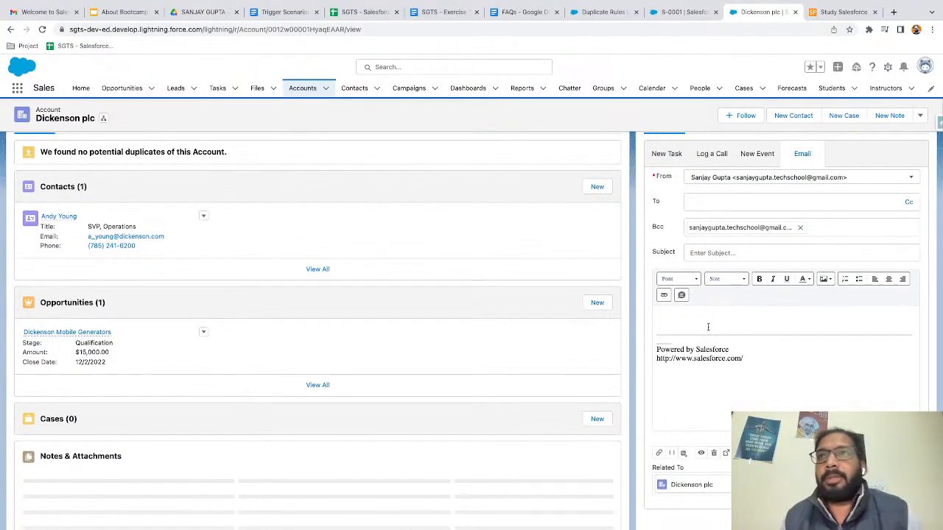
{"action": "scroll", "coordinate": [708, 326], "scroll_direction": "up", "scroll_amount": 2}
{"action": "left_click", "coordinate": [714, 278]}
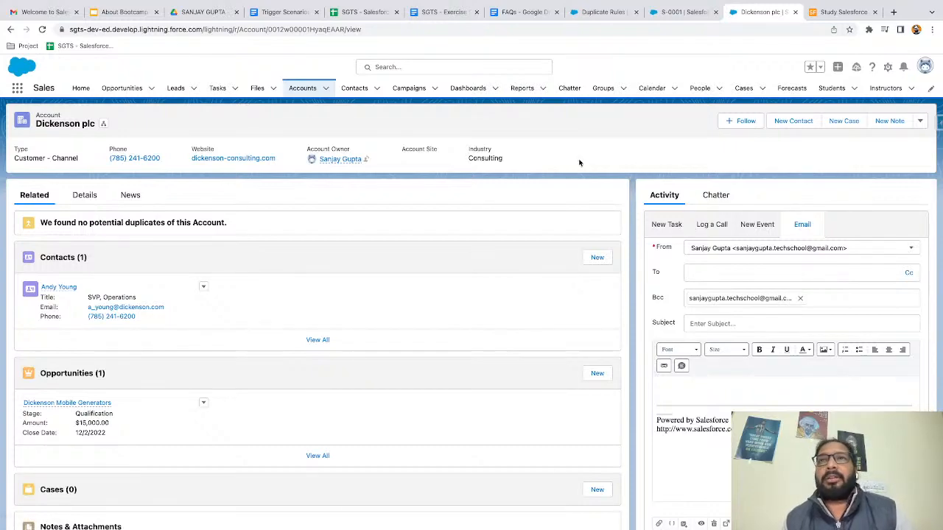
- Find the Student custom object in Object Manager and open its details to examine the Track Activities setting
{"action": "left_click", "coordinate": [627, 12]}
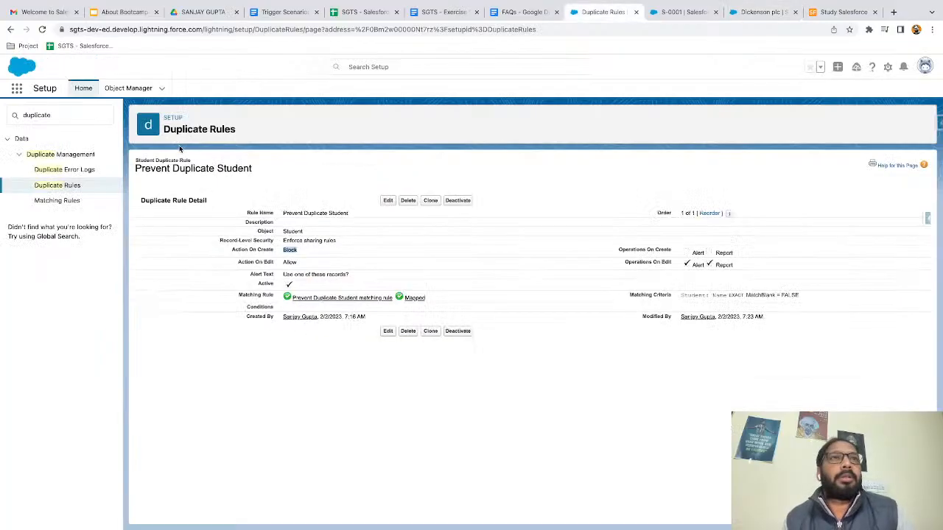
{"action": "left_click", "coordinate": [126, 92]}
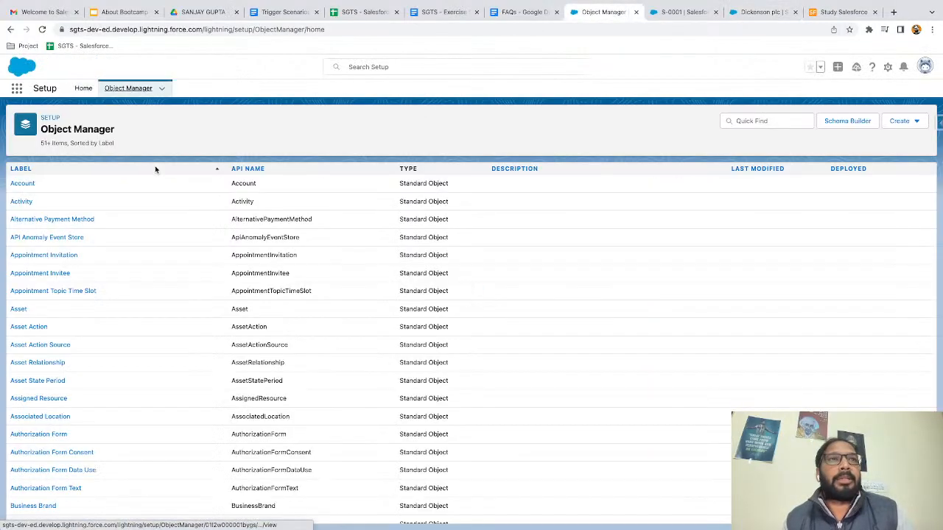
{"action": "left_click", "coordinate": [739, 120]}
{"action": "type", "text": "stud"}
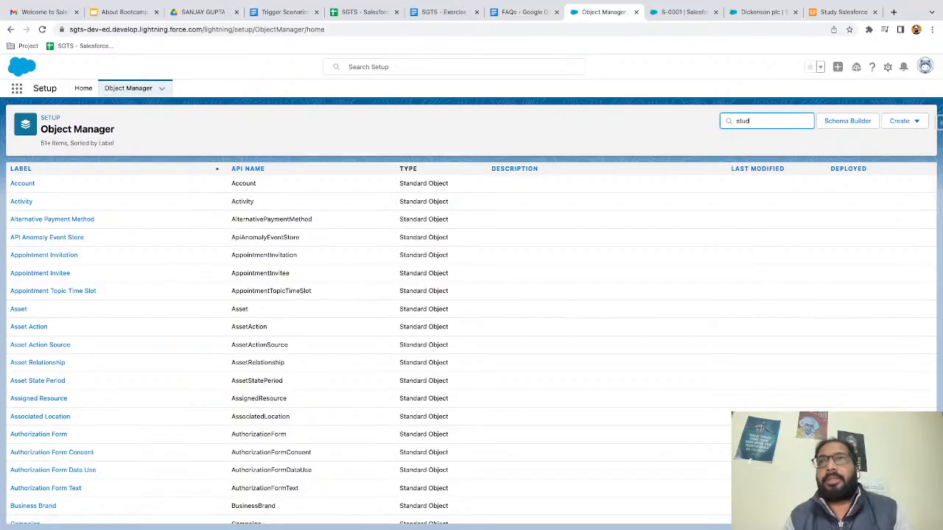
{"action": "type", "text": "ent"}
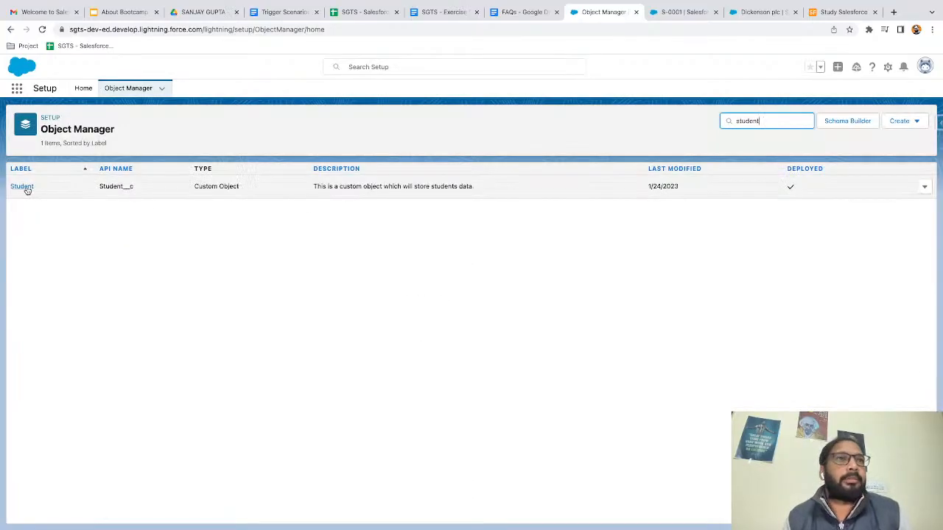
{"action": "left_click", "coordinate": [26, 189]}
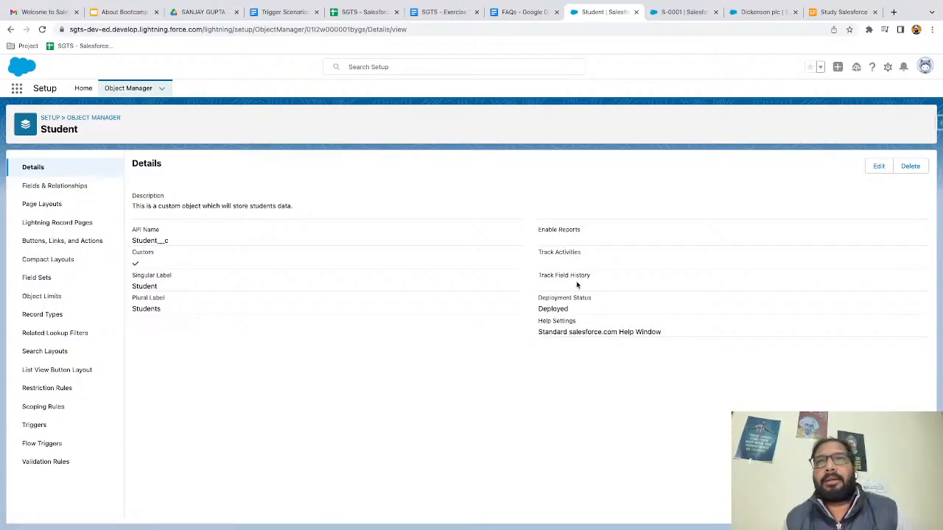
{"action": "scroll", "coordinate": [580, 263], "scroll_direction": "up", "scroll_amount": 5}
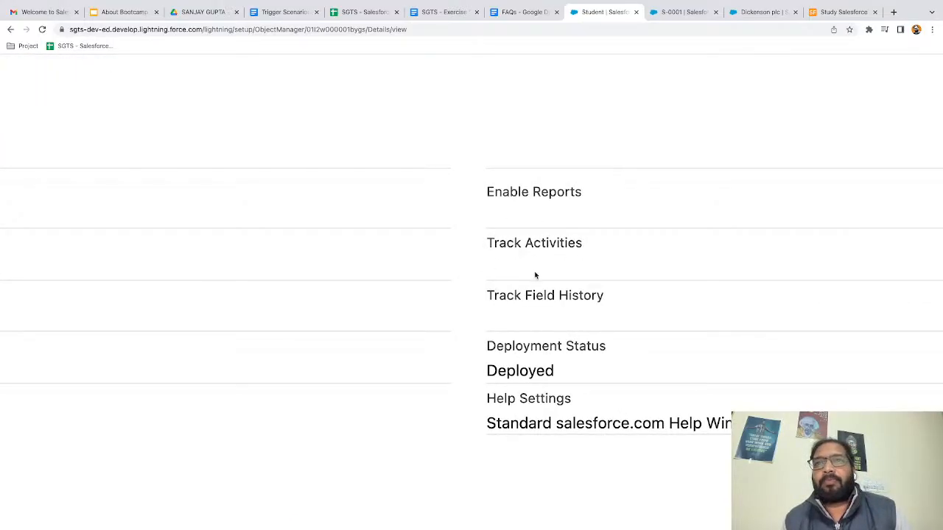
{"action": "scroll", "coordinate": [546, 254], "scroll_direction": "down", "scroll_amount": 5}
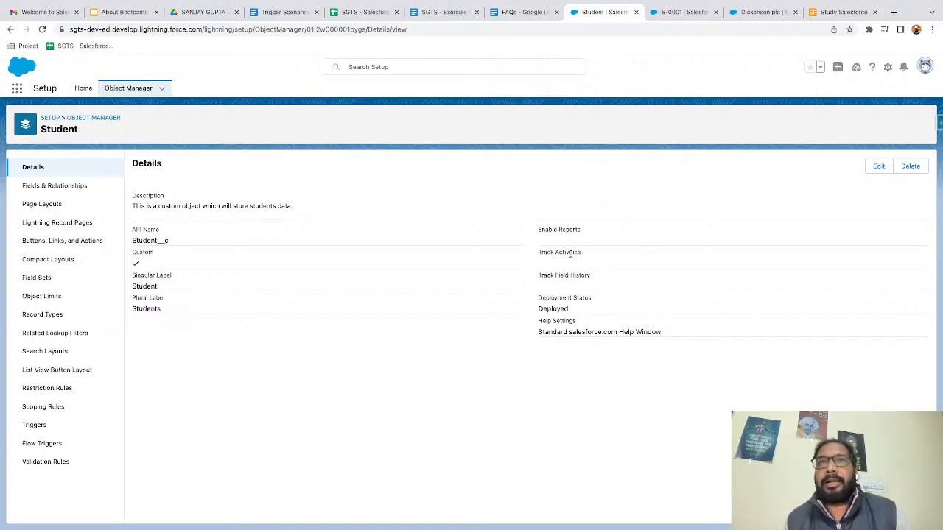
- Edit the Student object to enable Allow Activities under Optional Features and save it
{"action": "left_click", "coordinate": [878, 167]}
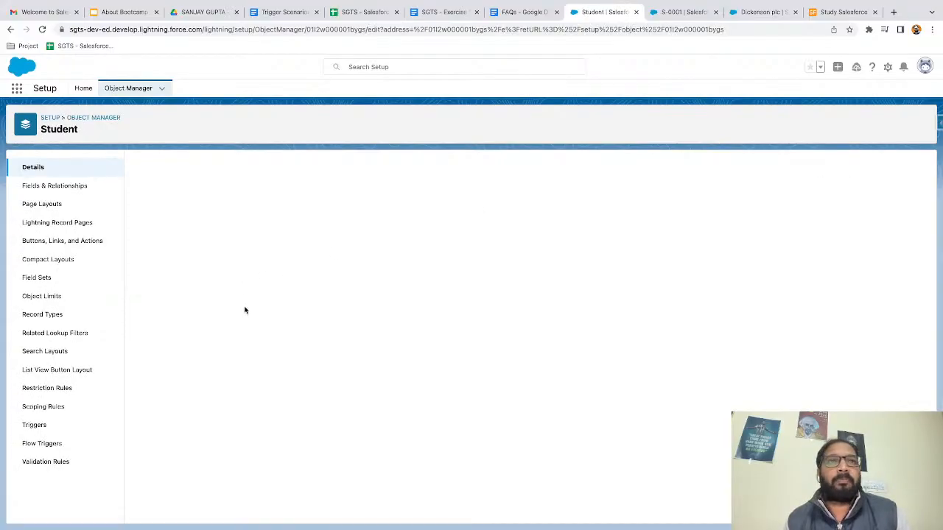
{"action": "scroll", "coordinate": [257, 343], "scroll_direction": "down", "scroll_amount": 3}
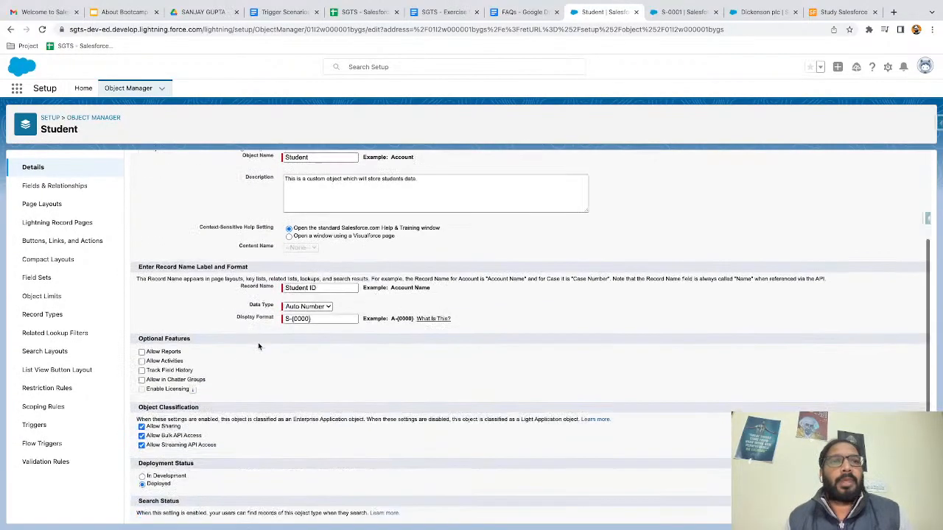
{"action": "scroll", "coordinate": [204, 328], "scroll_direction": "up", "scroll_amount": 5}
{"action": "scroll", "coordinate": [204, 328], "scroll_direction": "left", "scroll_amount": 2}
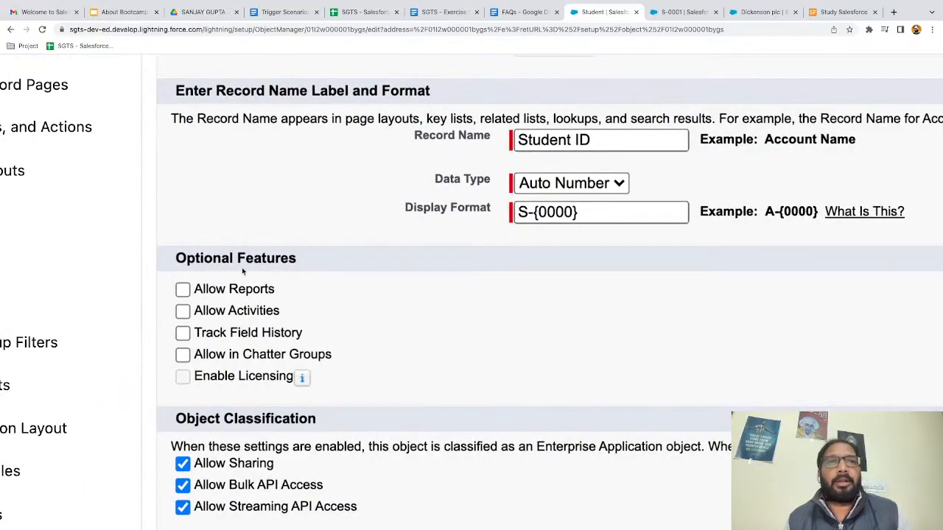
{"action": "left_click", "coordinate": [184, 312]}
{"action": "left_click", "coordinate": [558, 95]}
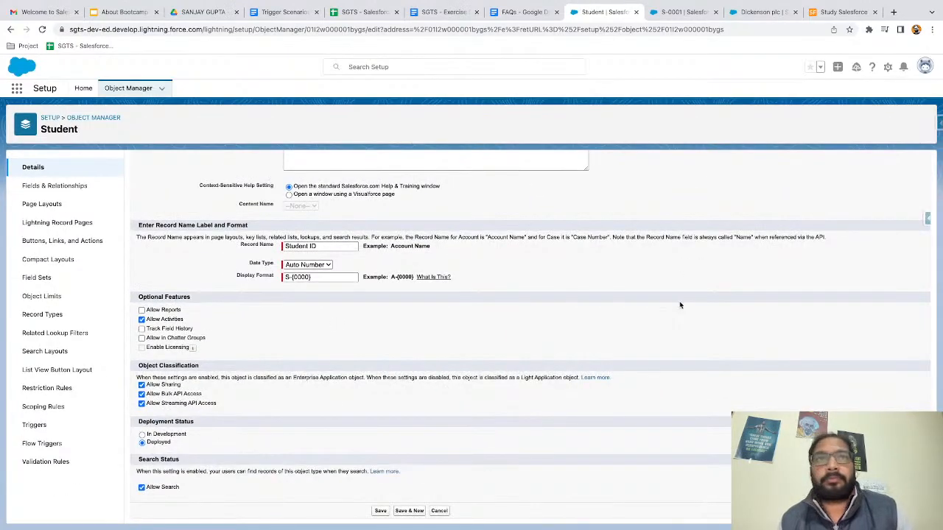
{"action": "left_click", "coordinate": [380, 510]}
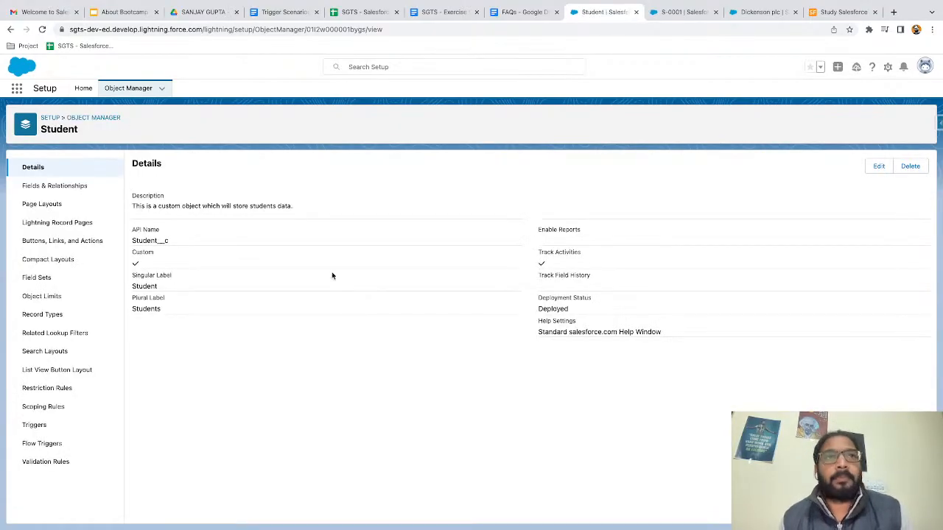
- Check Track Activities in the Student object's details, and reload student record S-0001 to view its Activity component
{"action": "scroll", "coordinate": [520, 274], "scroll_direction": "up", "scroll_amount": 5}
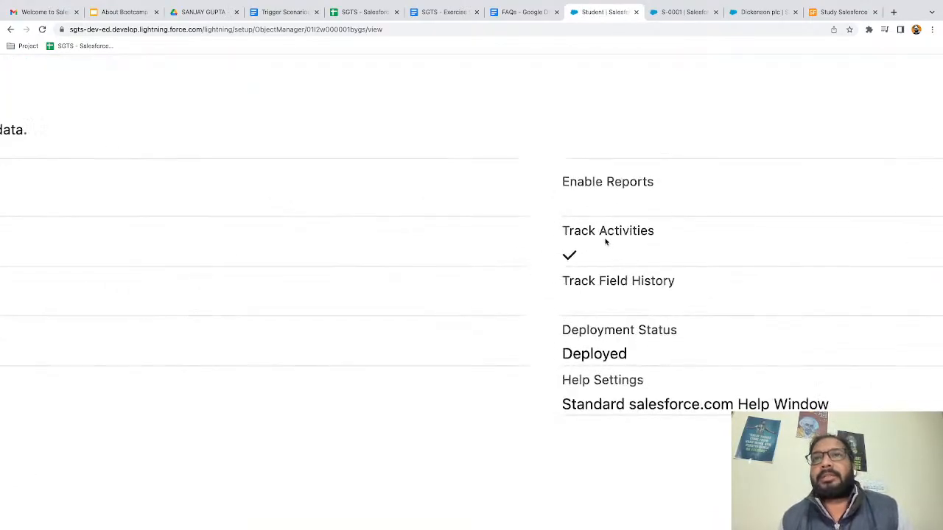
{"action": "scroll", "coordinate": [575, 264], "scroll_direction": "down", "scroll_amount": 5}
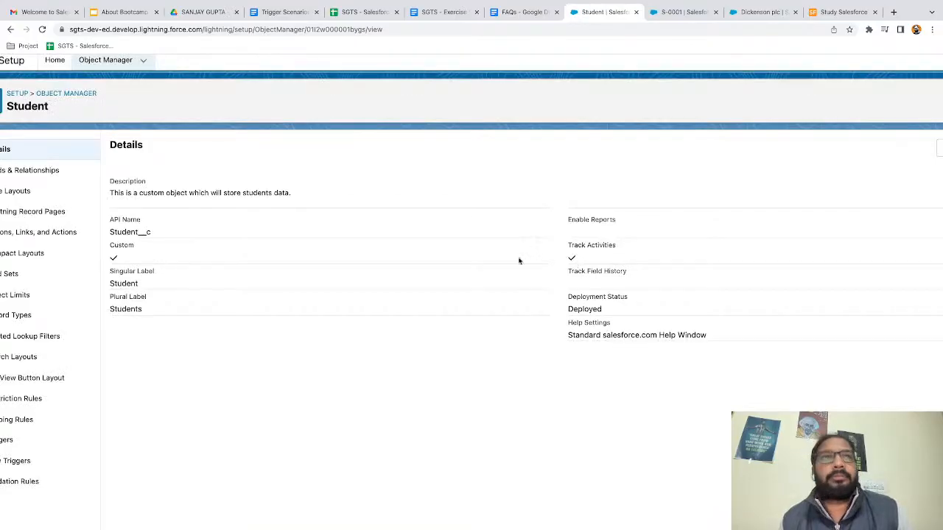
{"action": "left_click", "coordinate": [685, 14]}
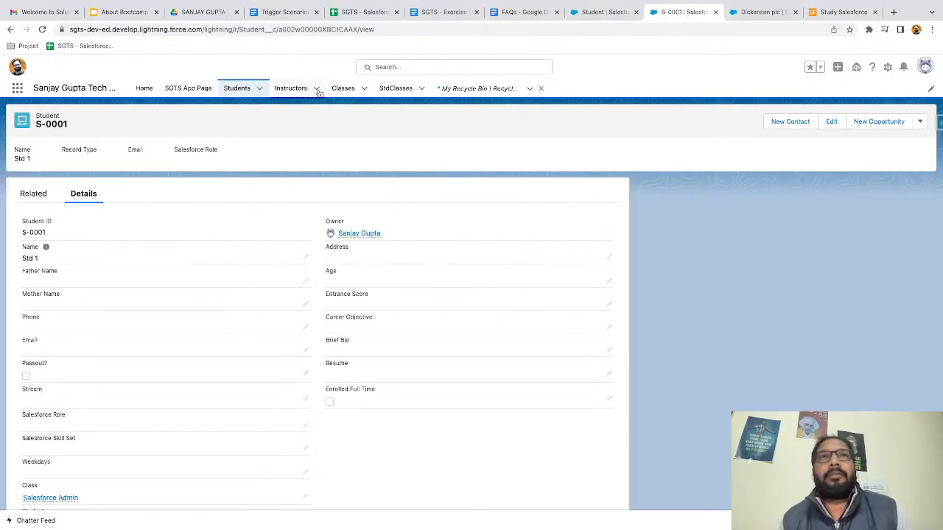
{"action": "left_click", "coordinate": [42, 30]}
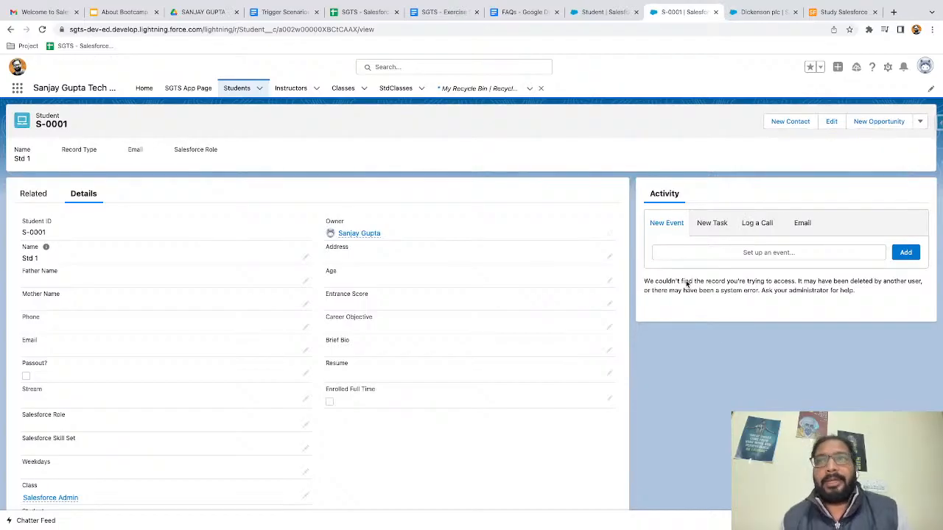
- Switch to the SGTS - Exercise Sheet in Google Docs and review the Student record page and Day - 7 exercises
{"action": "left_click", "coordinate": [431, 16]}
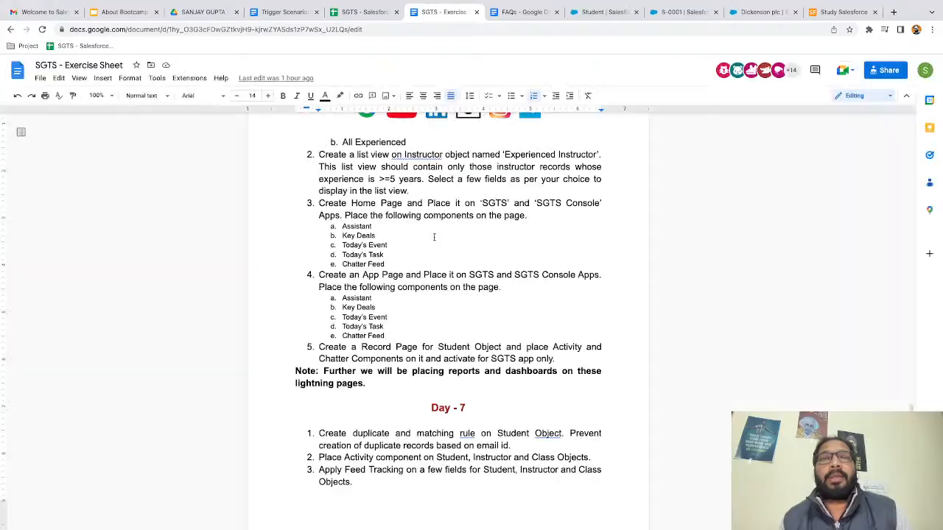
{"action": "scroll", "coordinate": [400, 227], "scroll_direction": "down", "scroll_amount": 1}
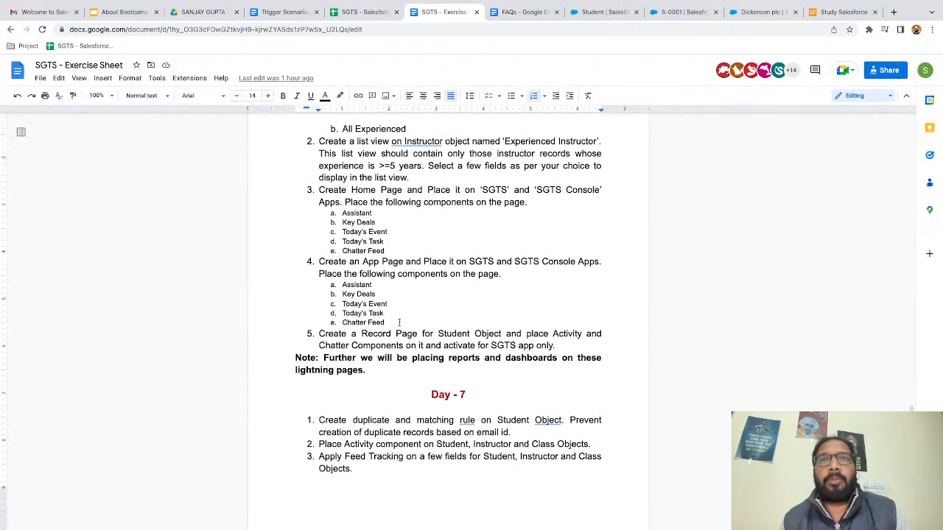
{"action": "scroll", "coordinate": [464, 332], "scroll_direction": "down", "scroll_amount": 1}
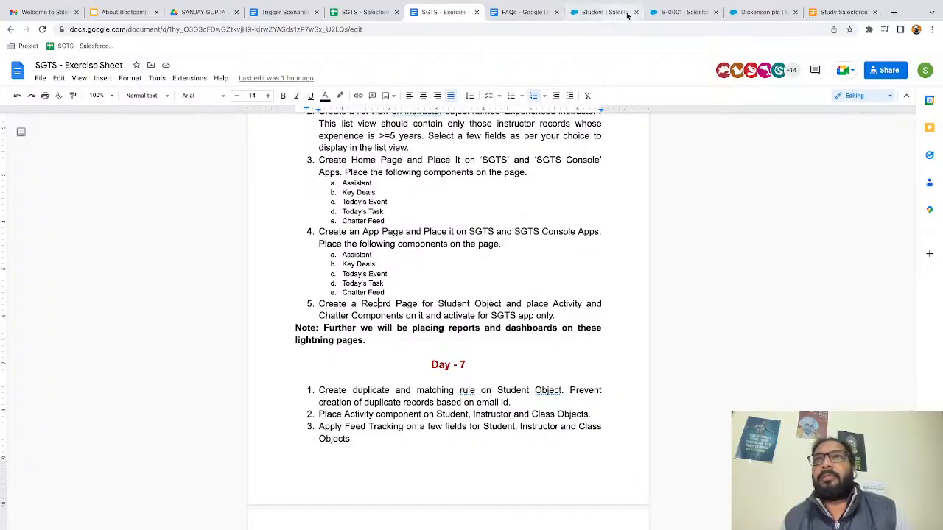
- Return to Salesforce, inspect the Activity tab component of S-0001's record page in Lightning App Builder, and leave without saving
{"action": "left_click", "coordinate": [682, 12]}
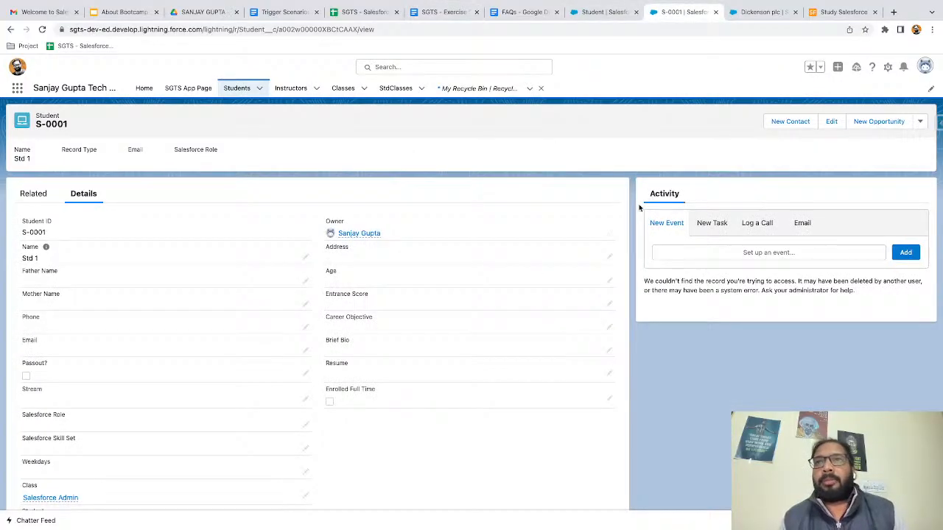
{"action": "left_click", "coordinate": [887, 67]}
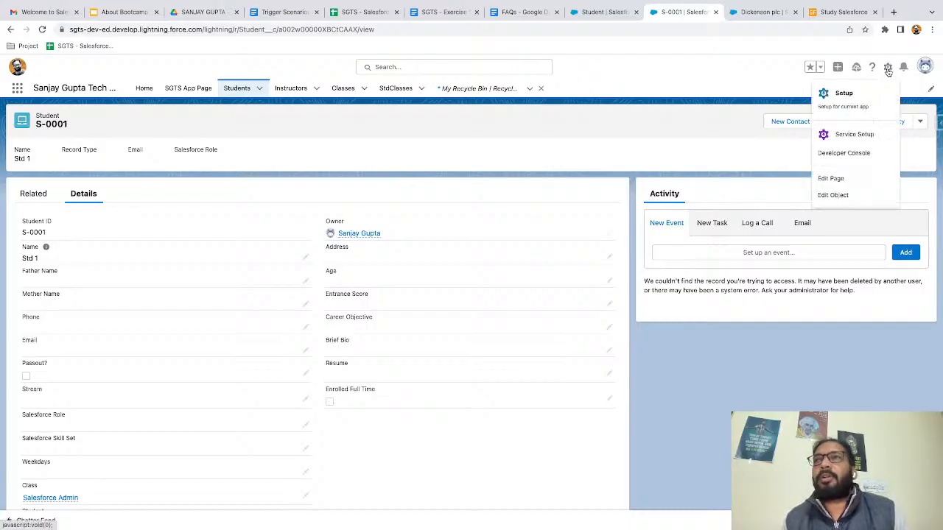
{"action": "left_click", "coordinate": [830, 178]}
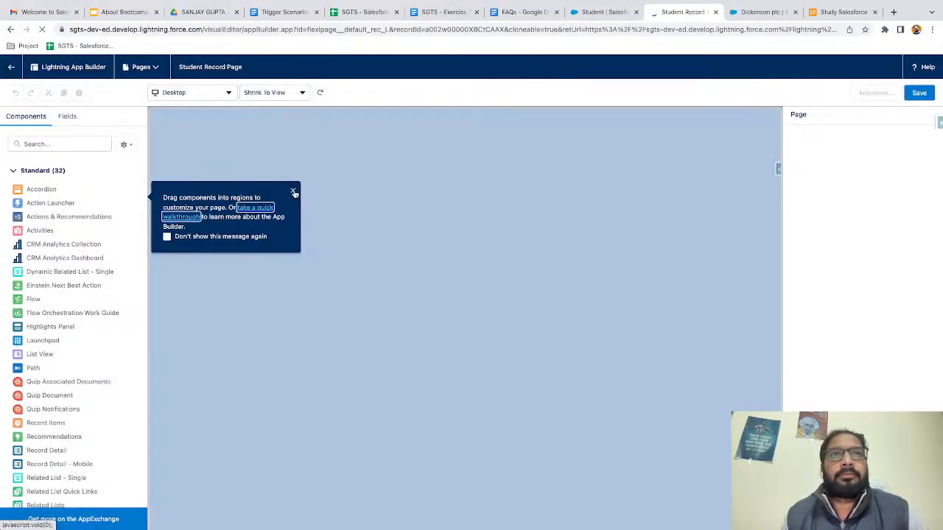
{"action": "left_click", "coordinate": [294, 191]}
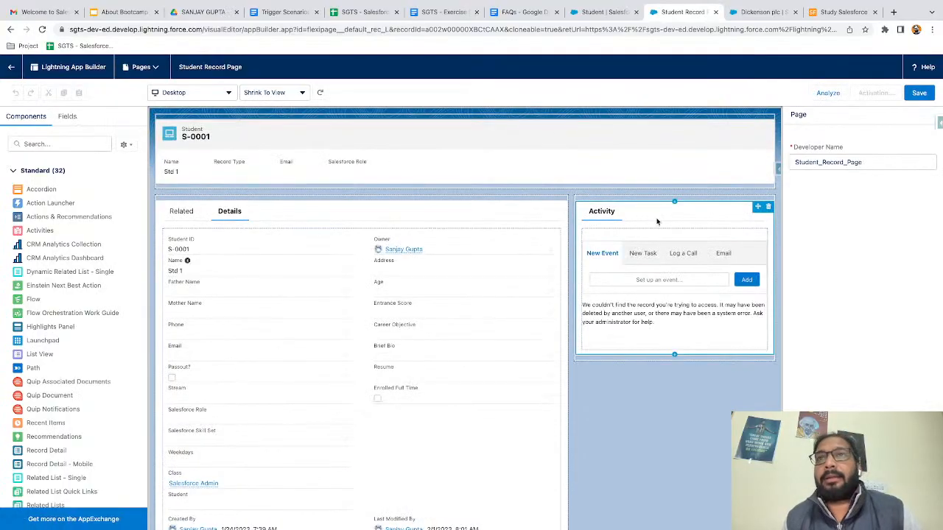
{"action": "left_click", "coordinate": [652, 219]}
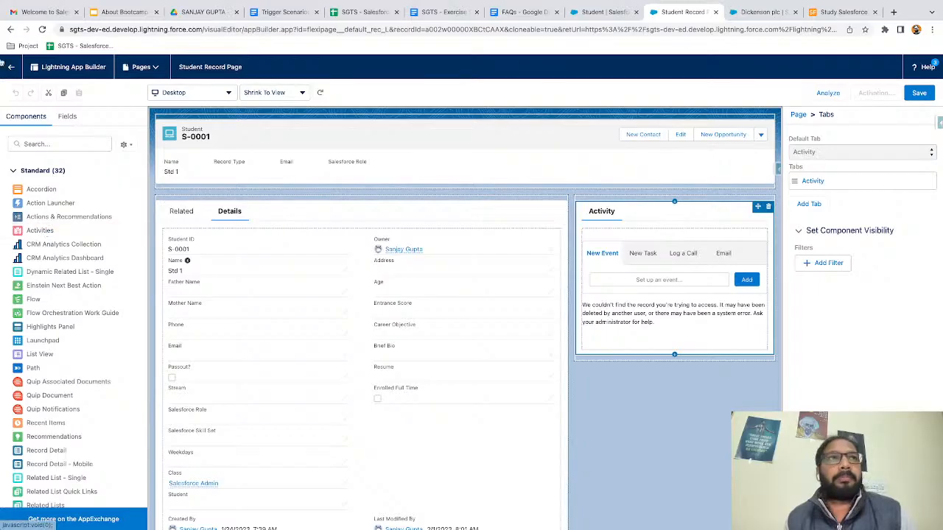
{"action": "left_click", "coordinate": [12, 67]}
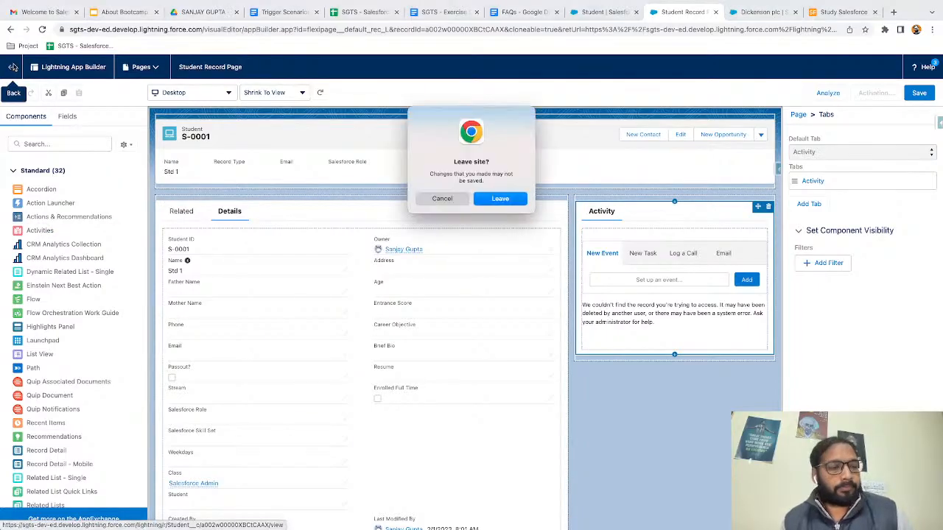
{"action": "left_click", "coordinate": [495, 199]}
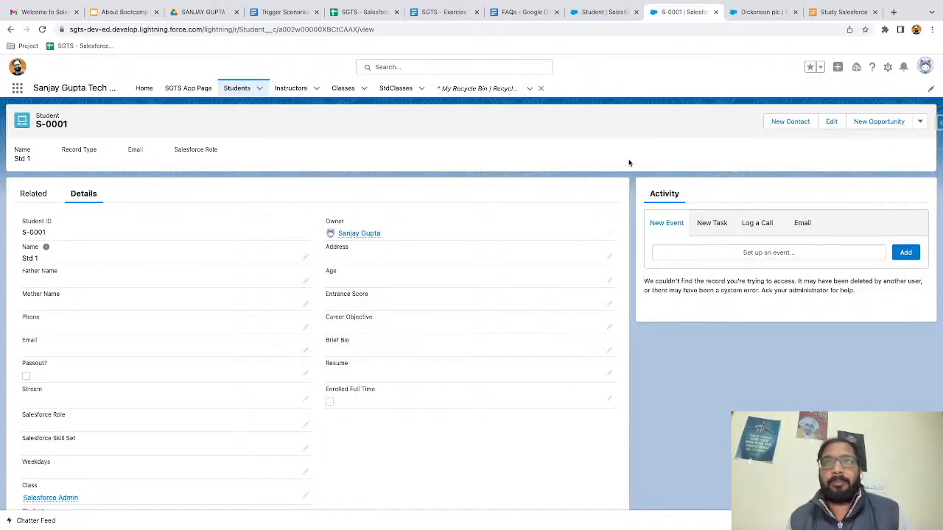
- Switch to the presentation slideshow and advance from the Activities slide to the Feed Tracking slide
{"action": "key", "text": "ctrl+Left"}
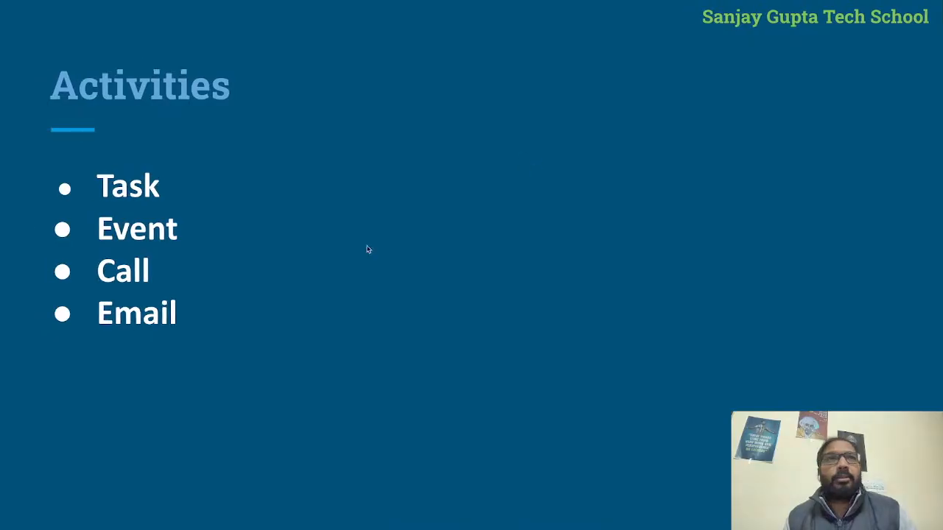
{"action": "key", "text": "Right"}
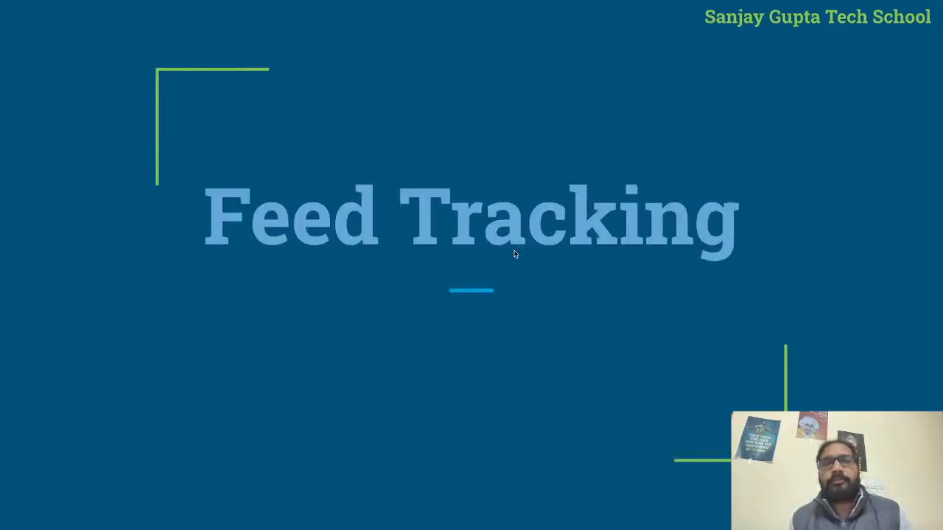
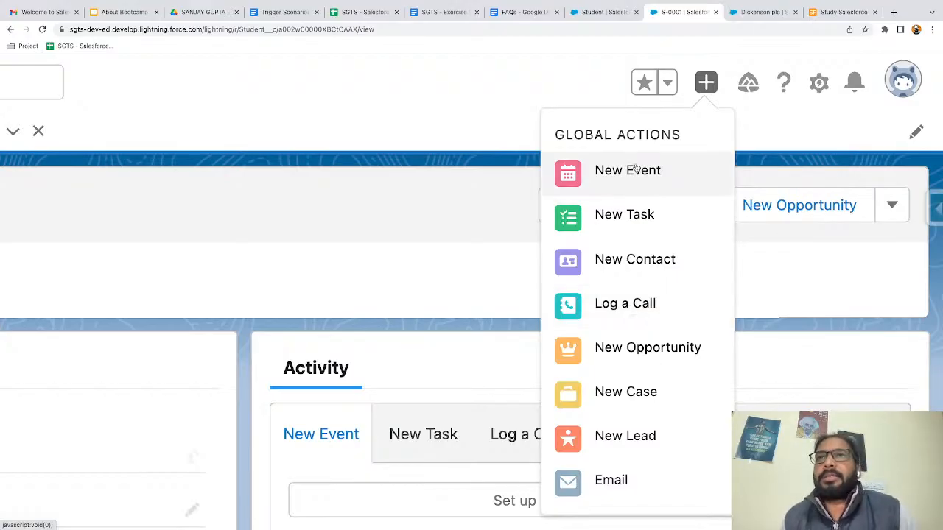
- In Salesforce, open a New Event form from Global Actions, close it without saving, and review the list of global actions
{"action": "left_click", "coordinate": [636, 167]}
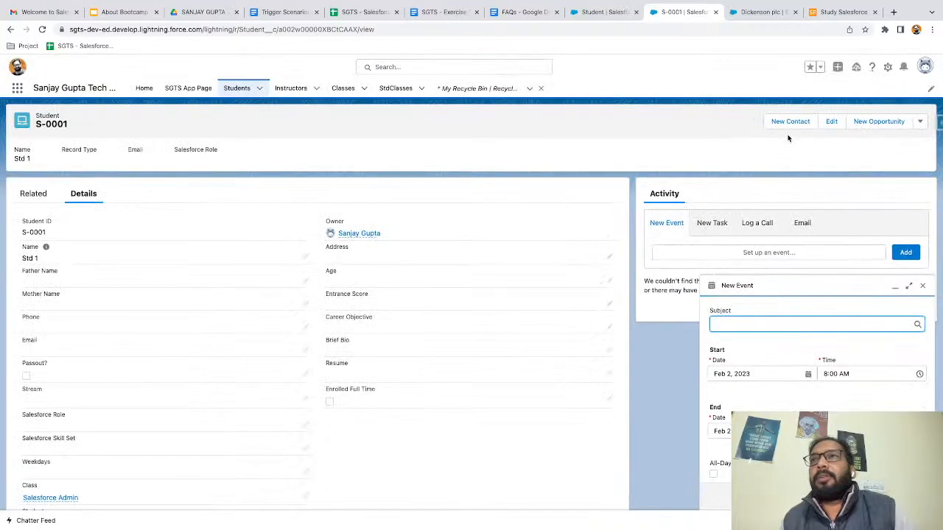
{"action": "left_click", "coordinate": [838, 67]}
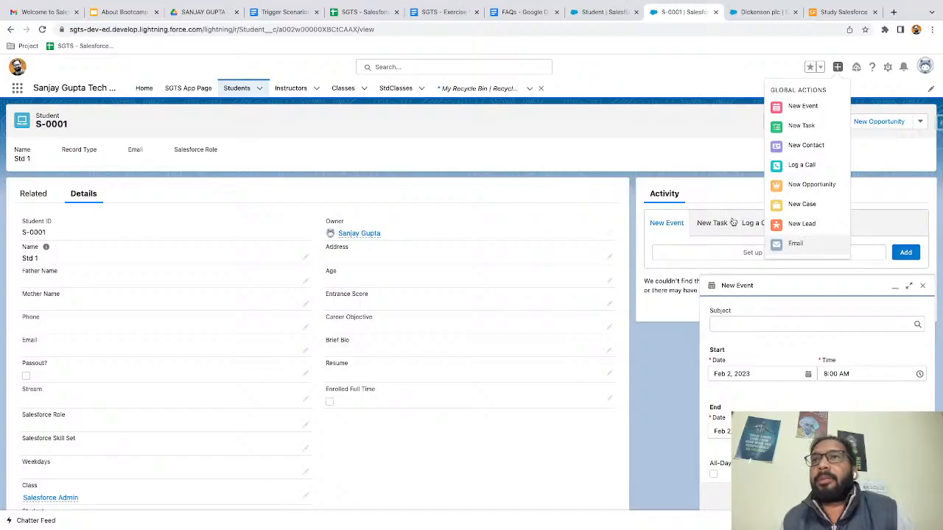
{"action": "left_click", "coordinate": [716, 196]}
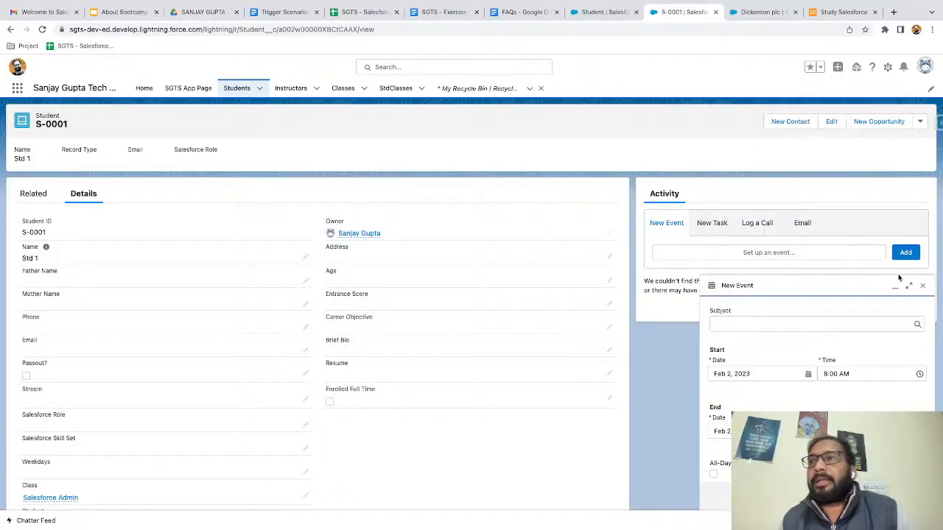
{"action": "left_click", "coordinate": [922, 286]}
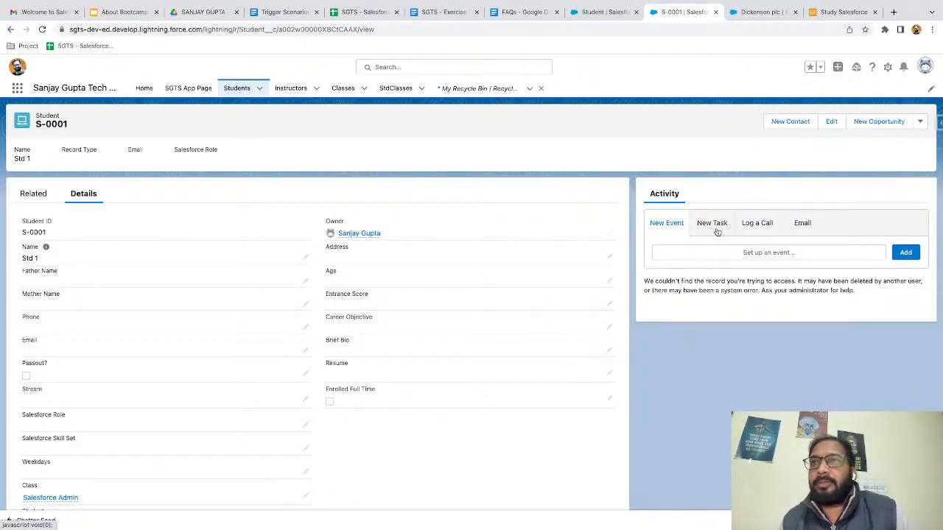
{"action": "left_click", "coordinate": [838, 67]}
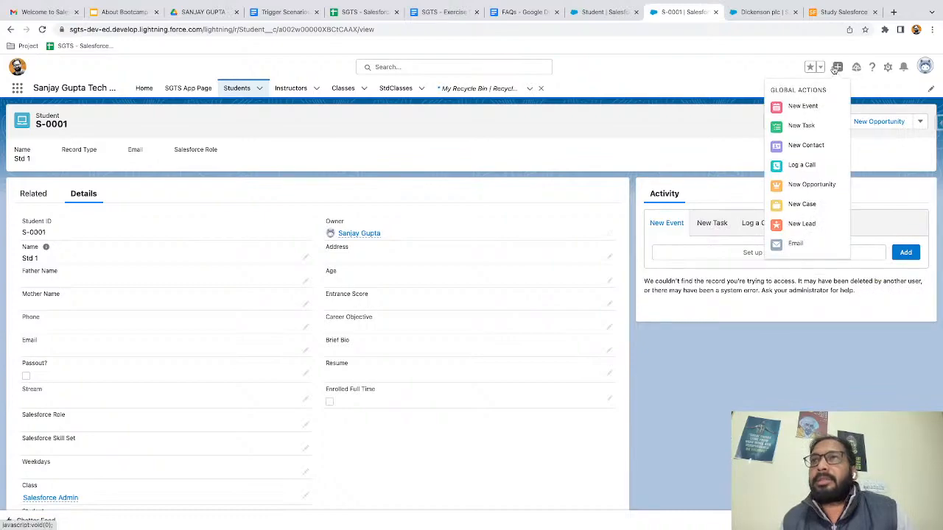
- Check the Track Activities setting in the Student object's details, and return to the S-0001 student record
{"action": "left_click", "coordinate": [744, 85]}
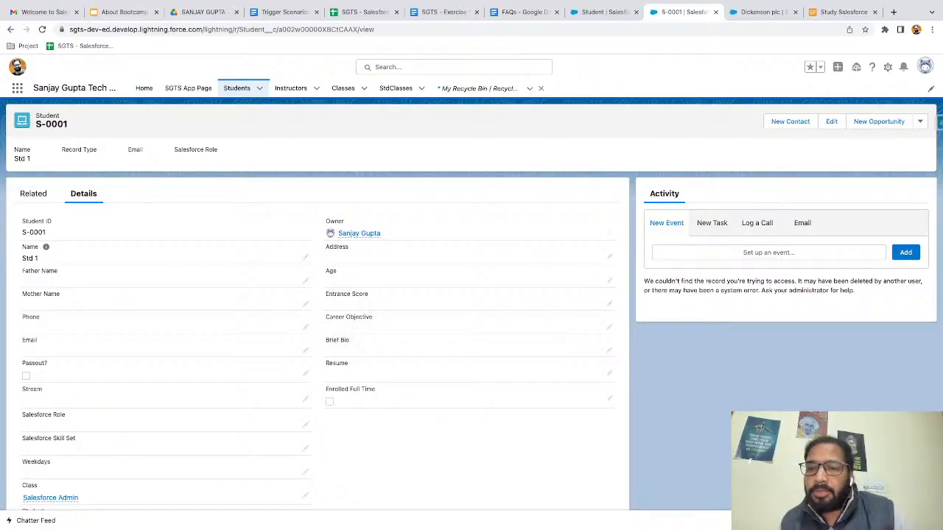
{"action": "left_click", "coordinate": [594, 12]}
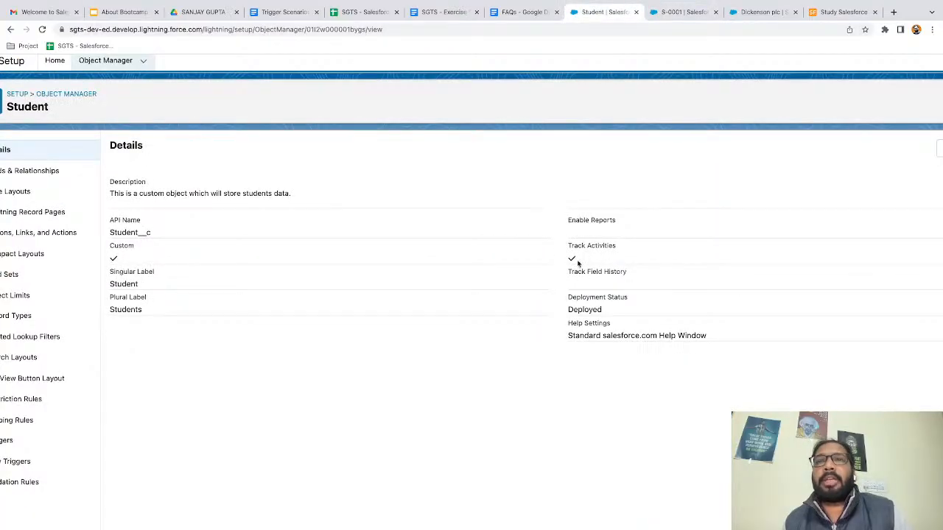
{"action": "left_click", "coordinate": [682, 14]}
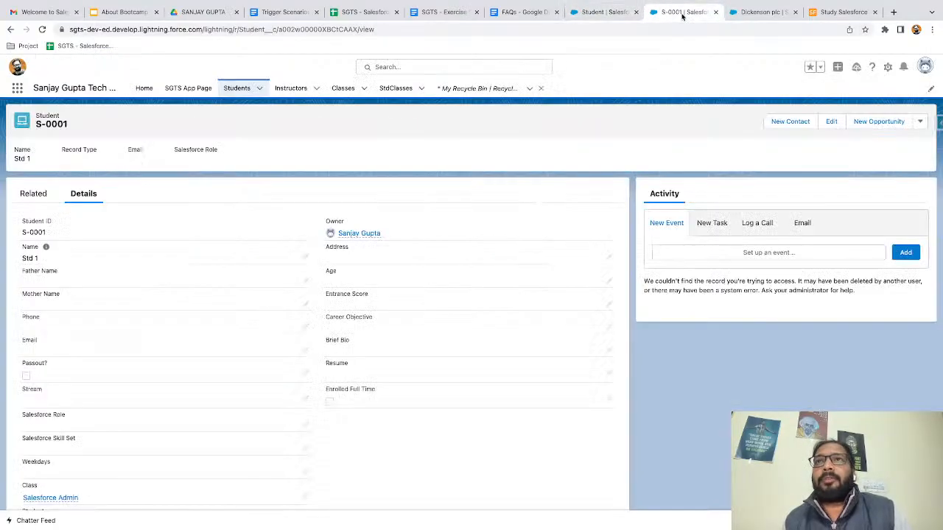
- Open the S-0001 student record's page for editing in Lightning App Builder and dismiss the introductory tip
{"action": "left_click", "coordinate": [887, 68]}
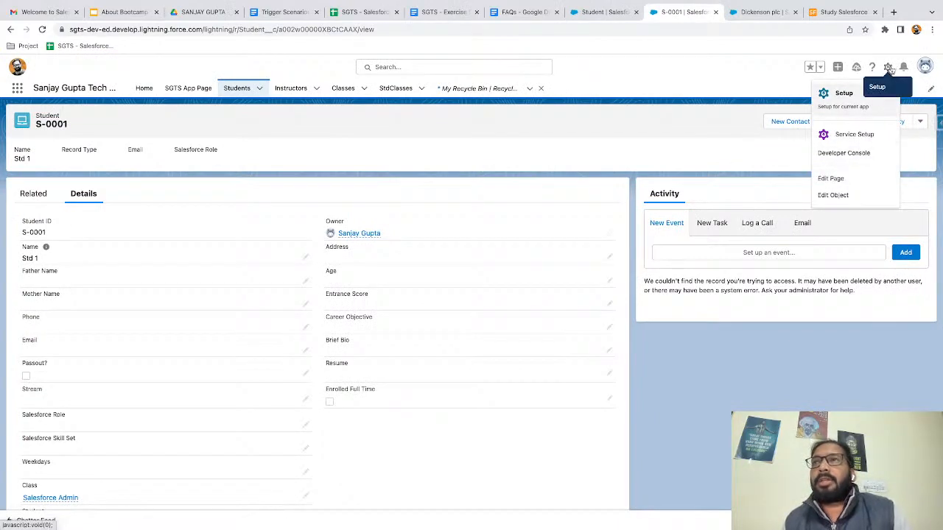
{"action": "left_click", "coordinate": [830, 179]}
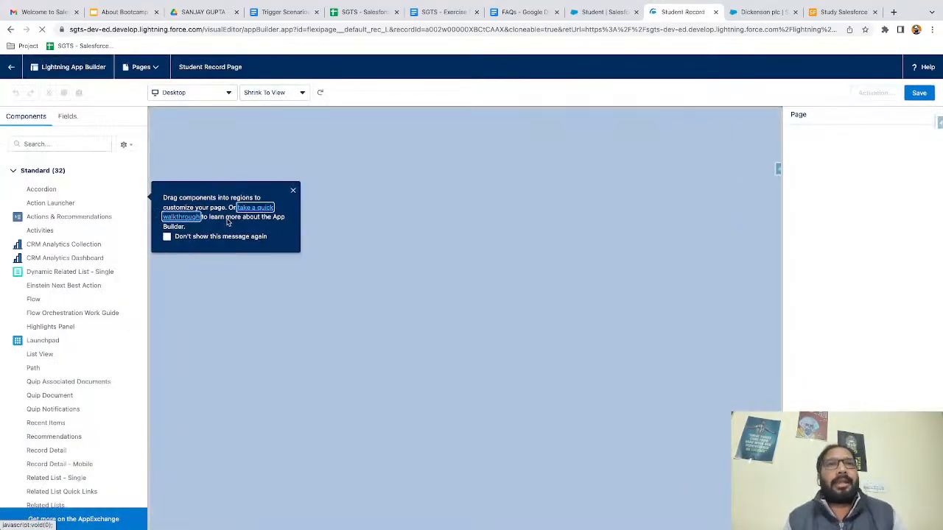
{"action": "left_click", "coordinate": [292, 191]}
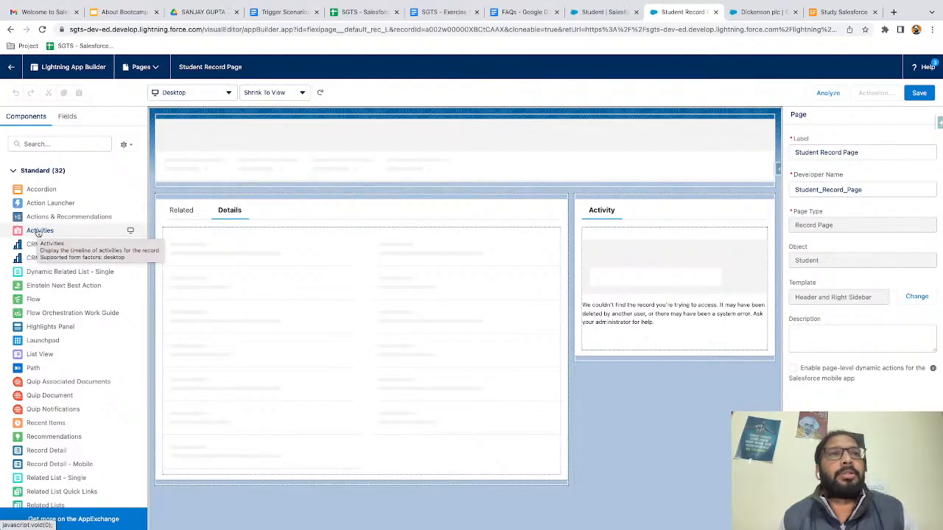
- Add an Activities component above the existing Activity tab in the sidebar region, and delete the added component again
{"action": "left_click_drag", "start_coordinate": [38, 233], "coordinate": [613, 203]}
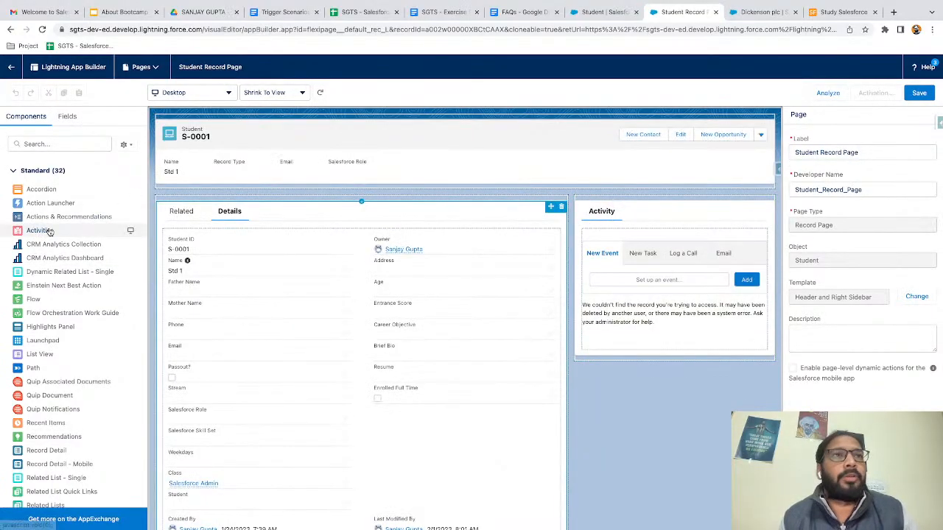
{"action": "left_click_drag", "start_coordinate": [44, 230], "coordinate": [665, 212]}
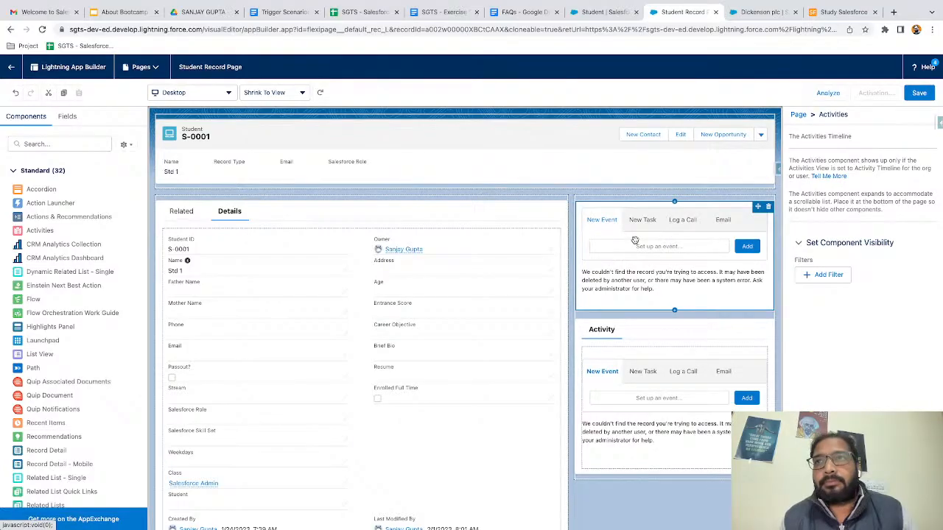
{"action": "left_click", "coordinate": [768, 207]}
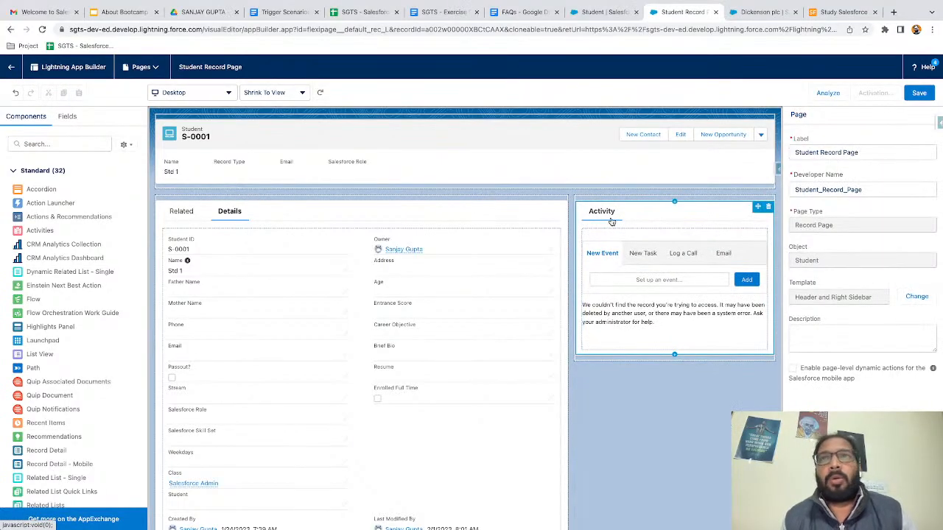
- Look through the standard component list down to Tabs, and leave the Student Record Page editor without saving
{"action": "scroll", "coordinate": [66, 398], "scroll_direction": "down", "scroll_amount": 4}
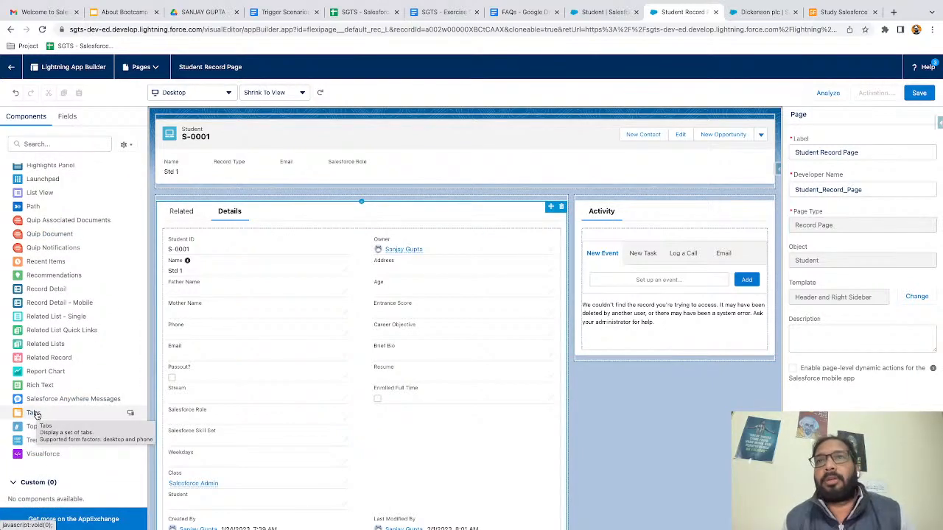
{"action": "scroll", "coordinate": [37, 221], "scroll_direction": "up", "scroll_amount": 3}
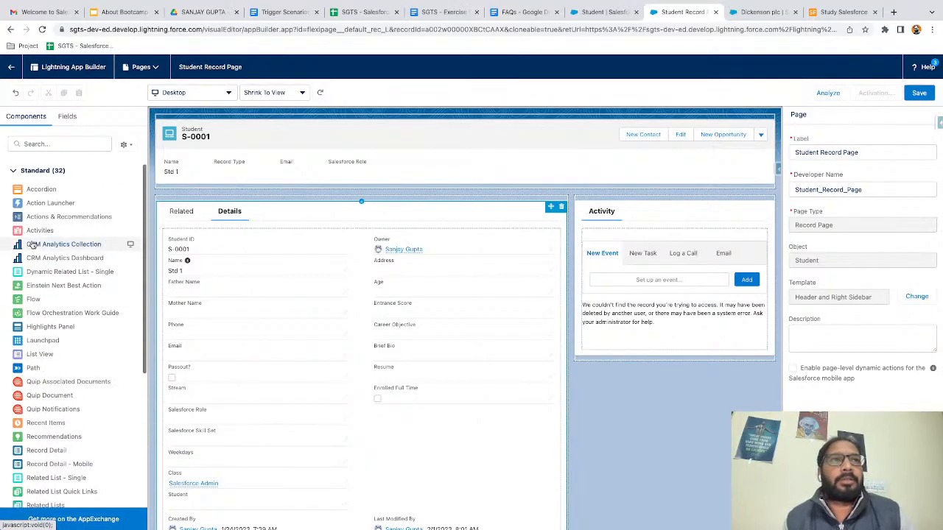
{"action": "left_click", "coordinate": [602, 231]}
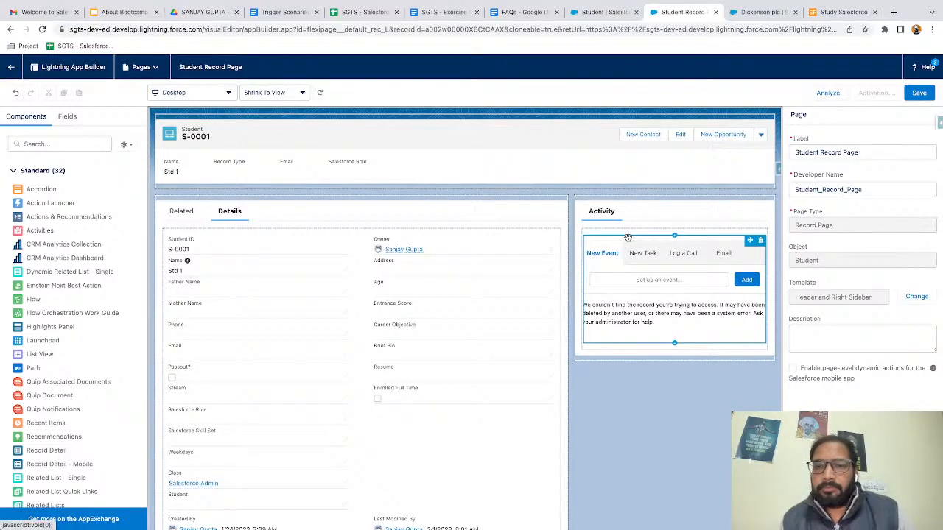
{"action": "left_click", "coordinate": [12, 67]}
{"action": "left_click", "coordinate": [499, 197]}
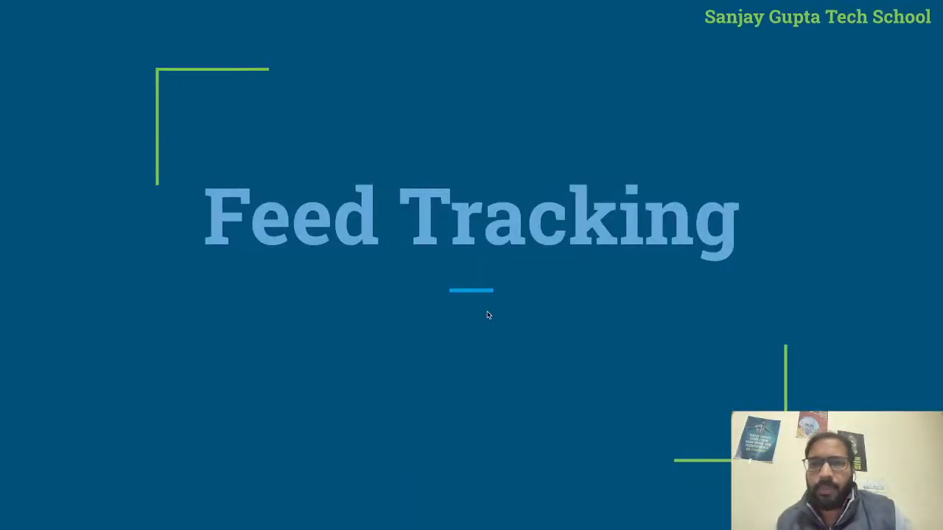
{"action": "left_click", "coordinate": [535, 286]}
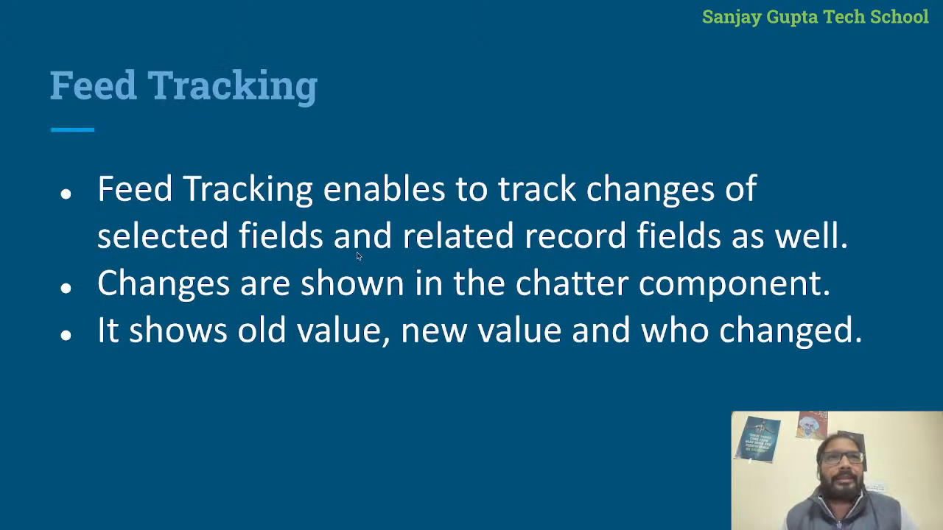
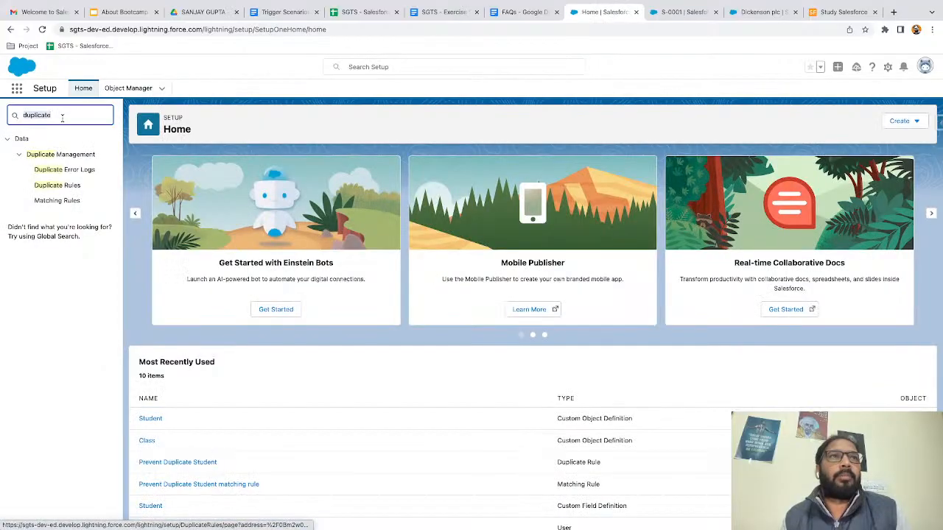
- Search Setup for "feed" and open the Feed Tracking settings
{"action": "type", "text": "feed"}
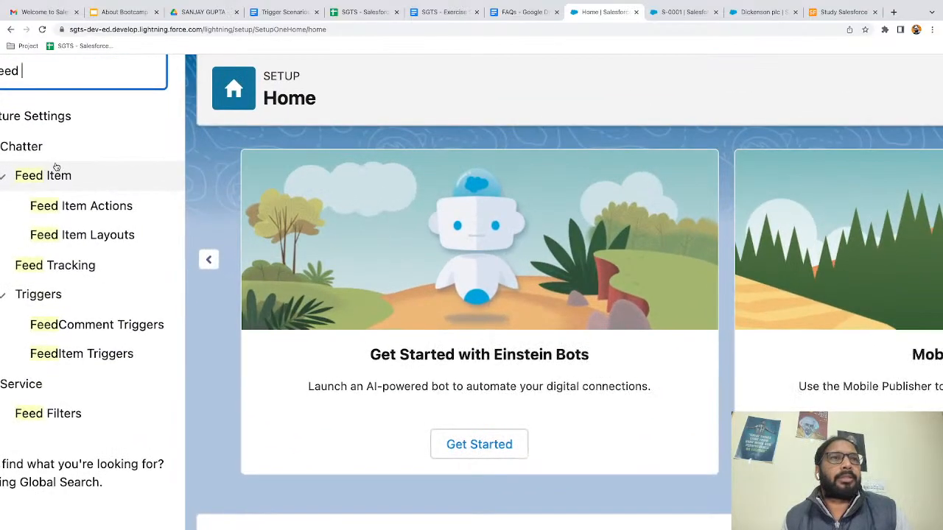
{"action": "scroll", "coordinate": [148, 171], "scroll_direction": "down", "scroll_amount": 2}
{"action": "scroll", "coordinate": [148, 172], "scroll_direction": "left", "scroll_amount": 1}
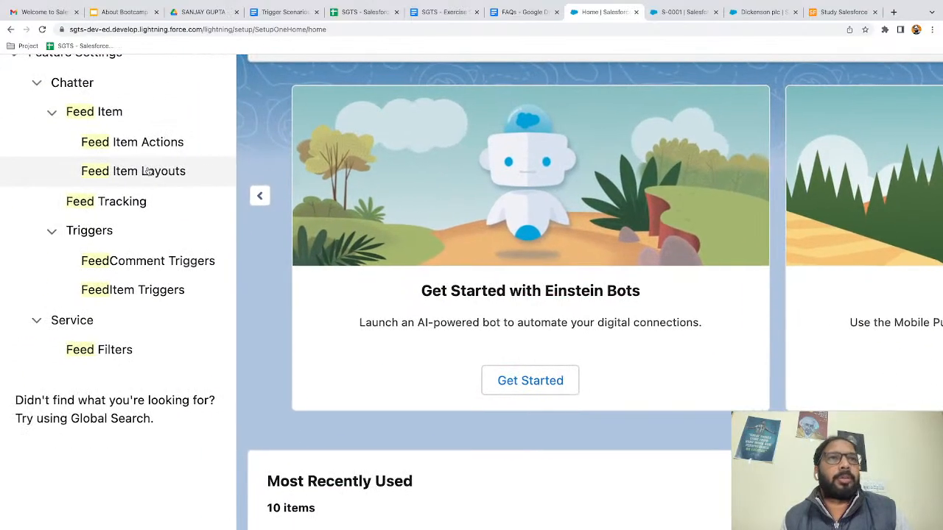
{"action": "left_click", "coordinate": [115, 203]}
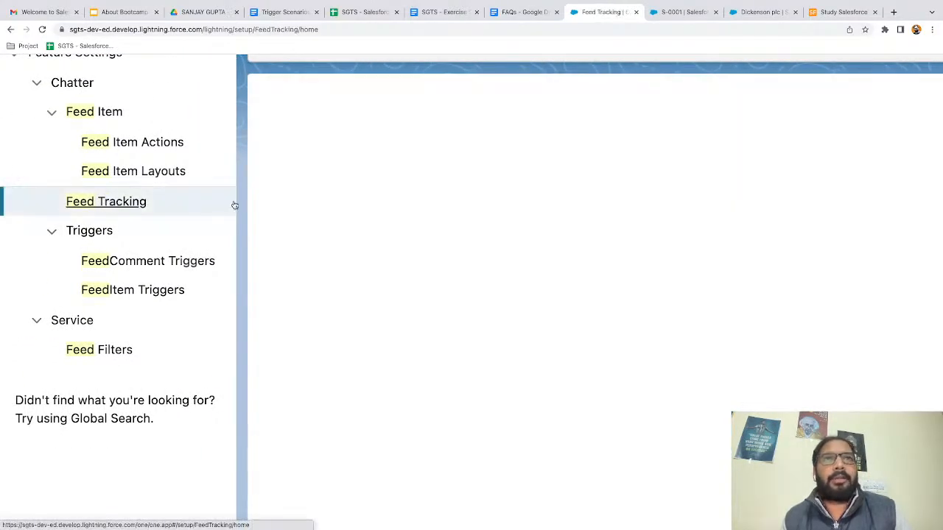
{"action": "scroll", "coordinate": [363, 226], "scroll_direction": "down", "scroll_amount": 3}
{"action": "scroll", "coordinate": [362, 226], "scroll_direction": "right", "scroll_amount": 1}
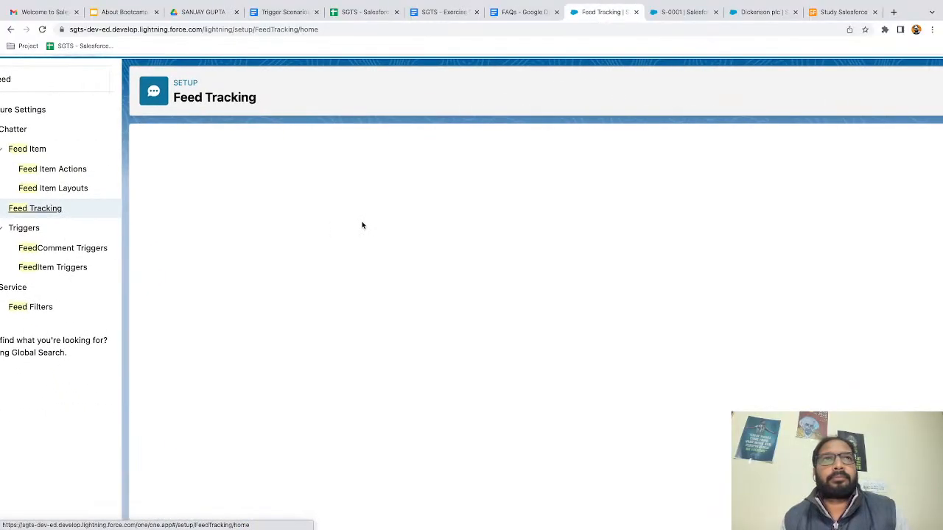
{"action": "scroll", "coordinate": [363, 226], "scroll_direction": "left", "scroll_amount": 1}
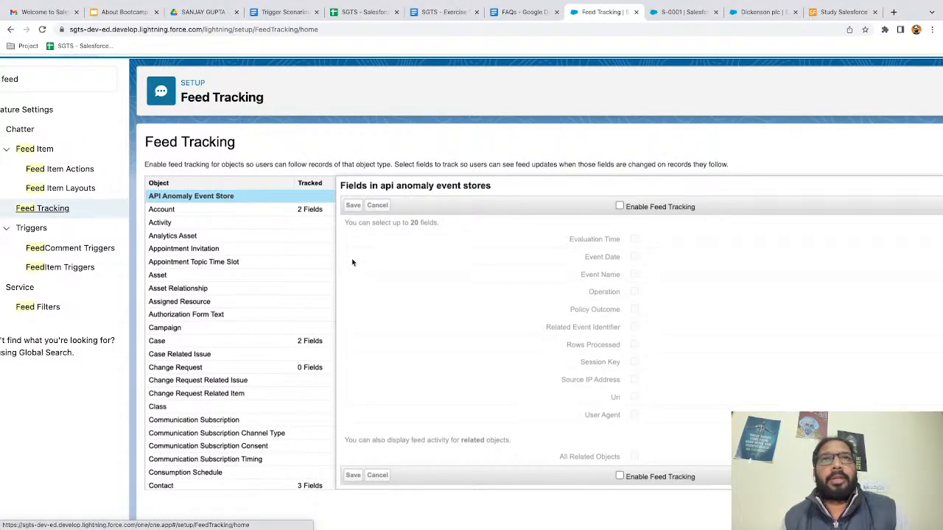
- Examine the list of trackable objects and the feed tracking fields of the Account object
{"action": "scroll", "coordinate": [352, 262], "scroll_direction": "down", "scroll_amount": 1}
{"action": "scroll", "coordinate": [262, 238], "scroll_direction": "down", "scroll_amount": 1}
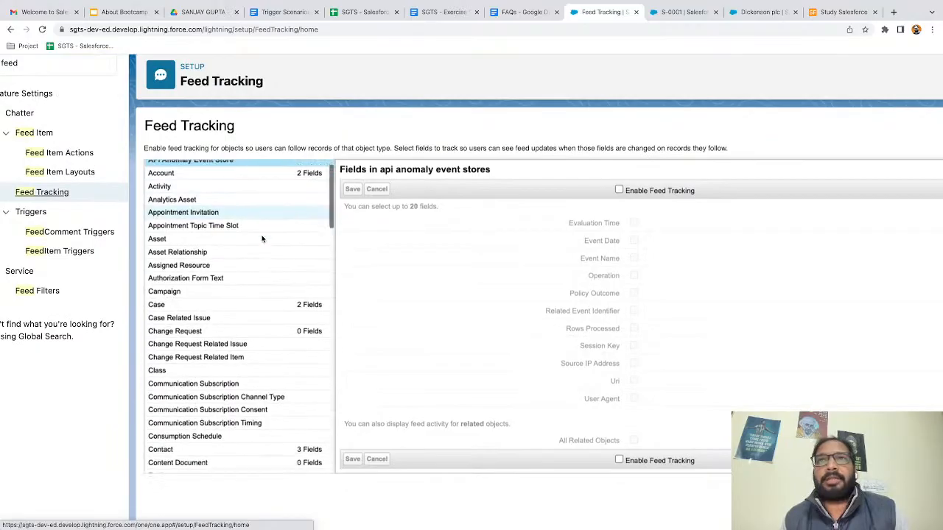
{"action": "scroll", "coordinate": [225, 280], "scroll_direction": "up", "scroll_amount": 1}
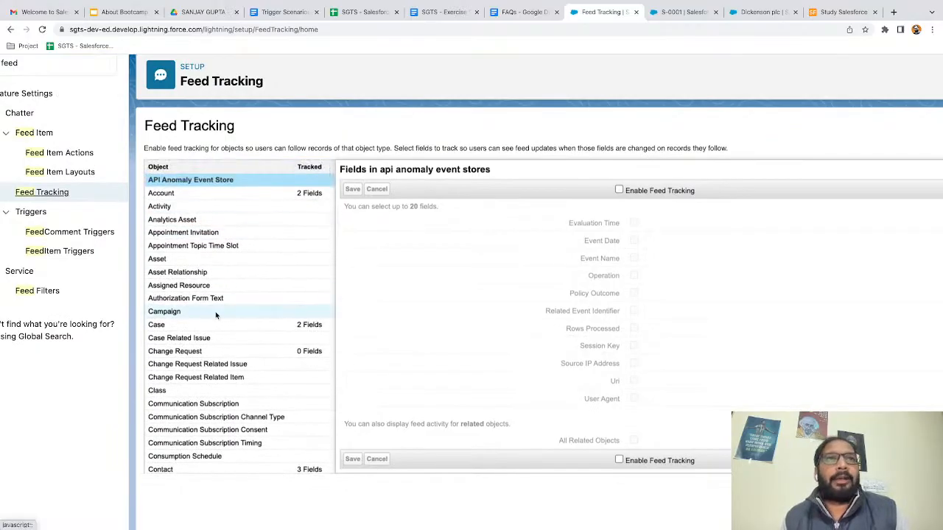
{"action": "scroll", "coordinate": [216, 315], "scroll_direction": "down", "scroll_amount": 2}
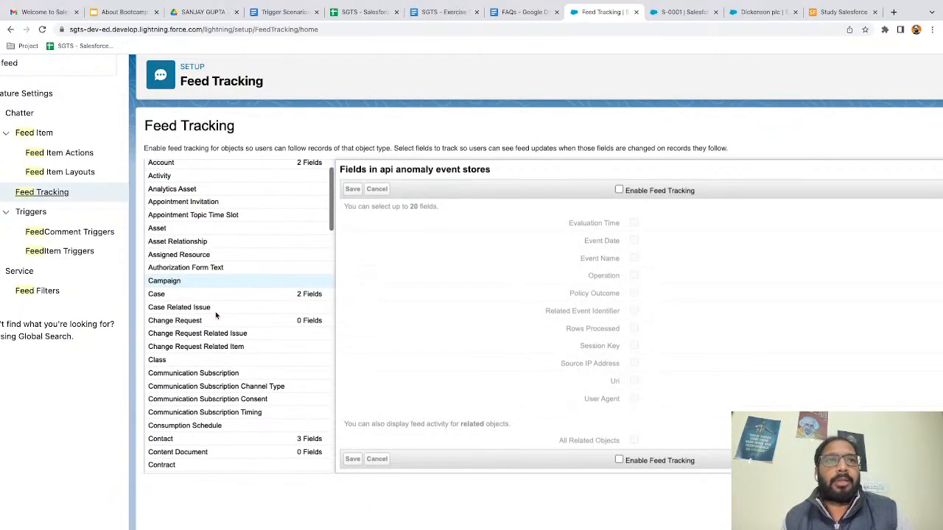
{"action": "scroll", "coordinate": [231, 287], "scroll_direction": "up", "scroll_amount": 2}
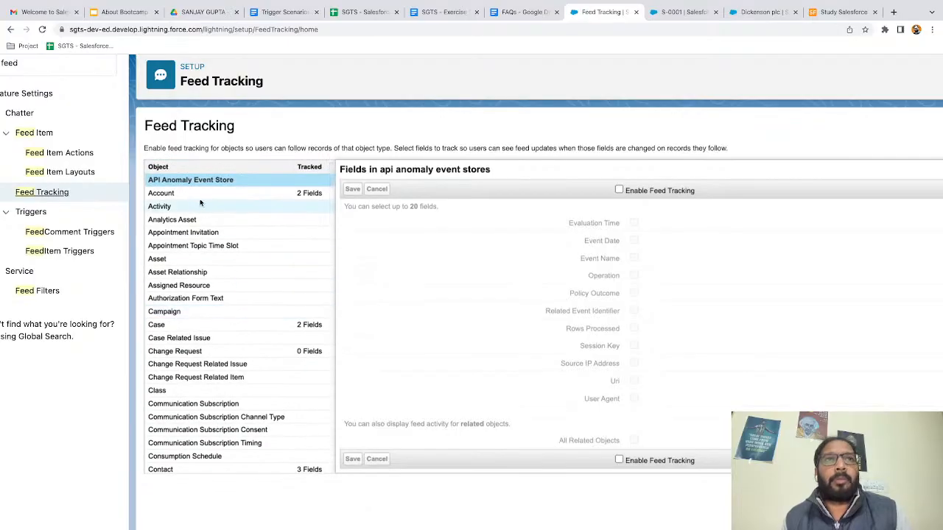
{"action": "left_click", "coordinate": [267, 197]}
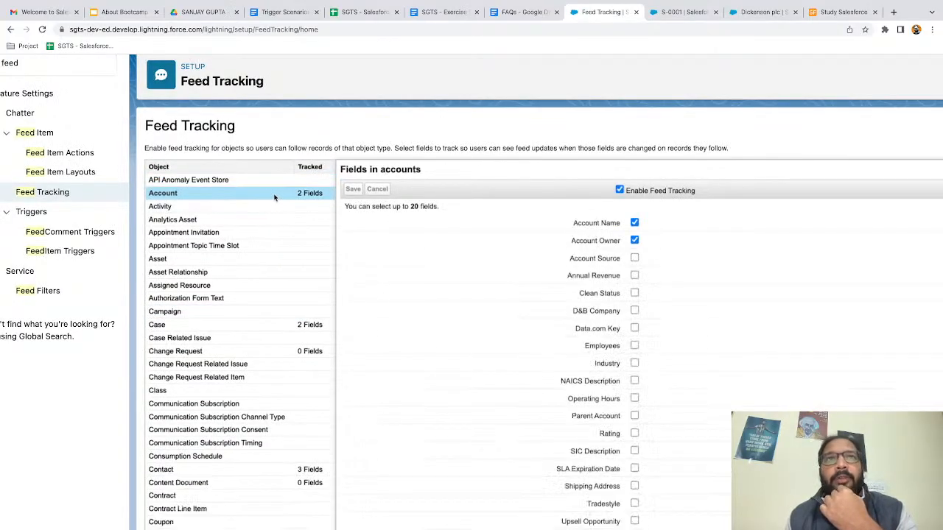
{"action": "scroll", "coordinate": [726, 268], "scroll_direction": "right", "scroll_amount": 1}
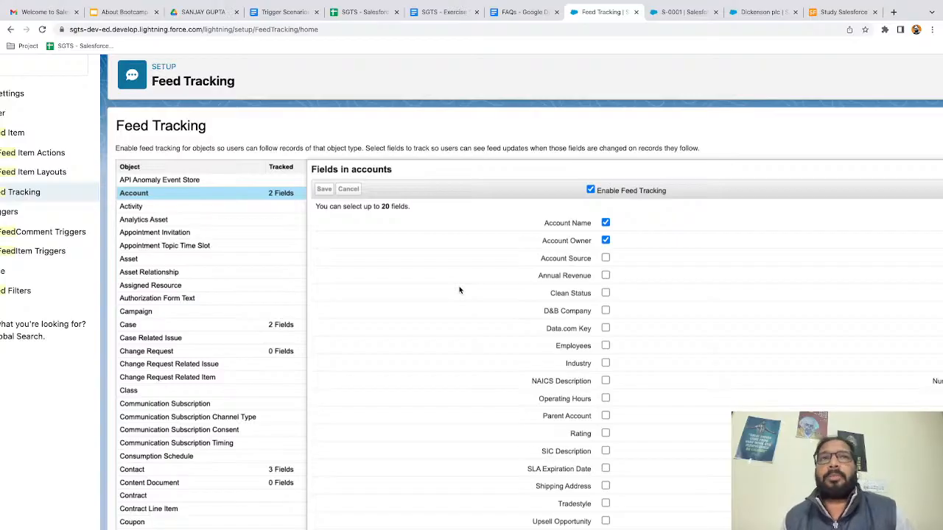
{"action": "scroll", "coordinate": [503, 293], "scroll_direction": "down", "scroll_amount": 1}
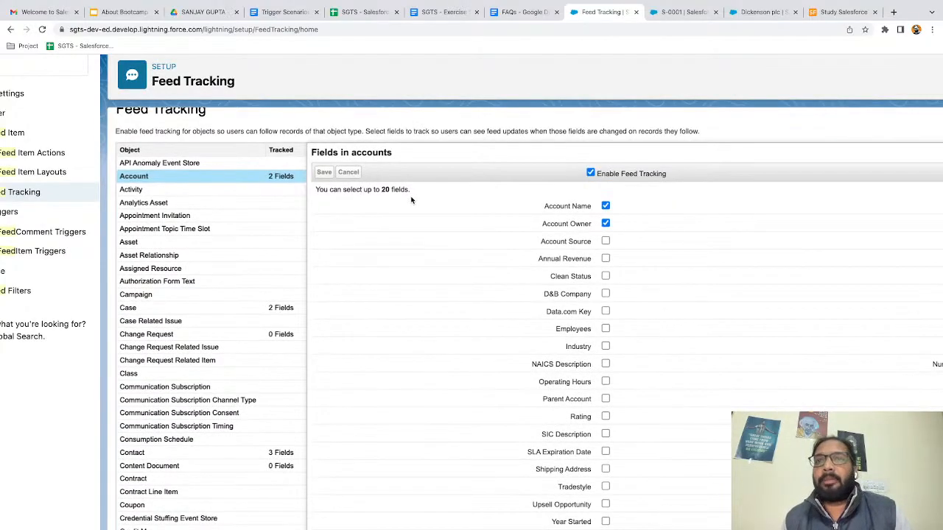
{"action": "scroll", "coordinate": [416, 270], "scroll_direction": "down", "scroll_amount": 3}
{"action": "scroll", "coordinate": [416, 270], "scroll_direction": "down", "scroll_amount": 1}
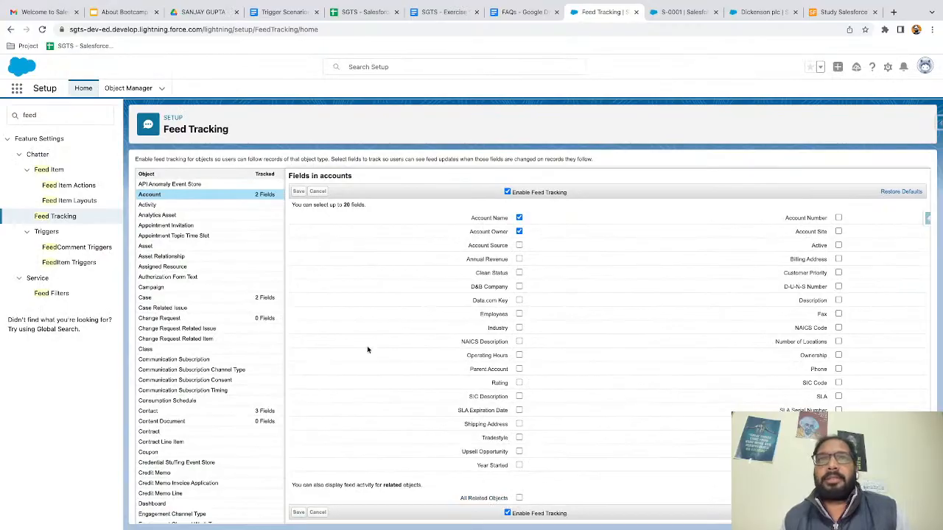
- Select the Student object in the Feed Tracking settings and enable feed tracking for it
{"action": "scroll", "coordinate": [203, 326], "scroll_direction": "down", "scroll_amount": 2}
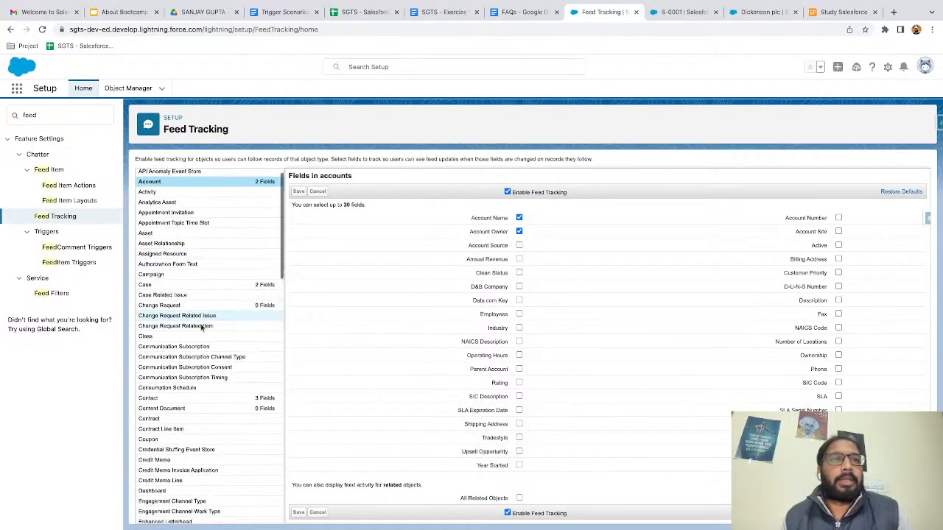
{"action": "scroll", "coordinate": [201, 328], "scroll_direction": "down", "scroll_amount": 10}
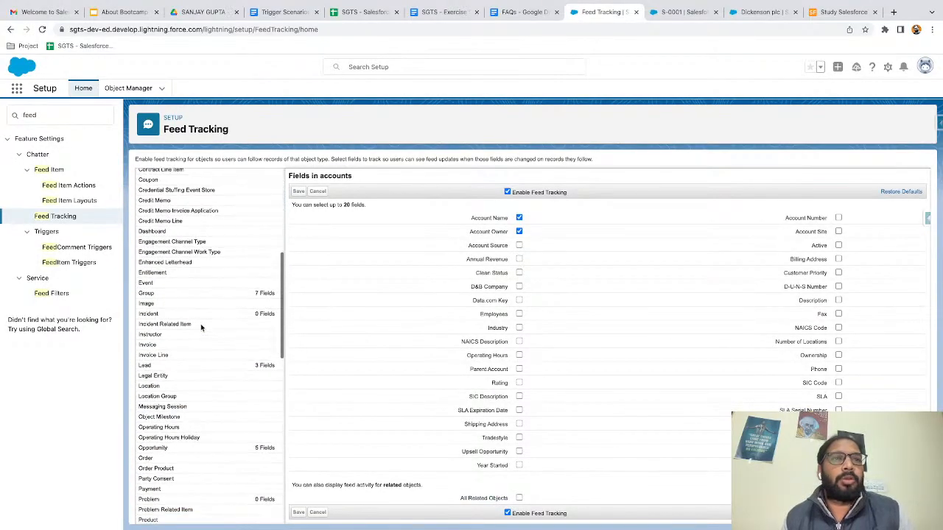
{"action": "scroll", "coordinate": [200, 324], "scroll_direction": "down", "scroll_amount": 6}
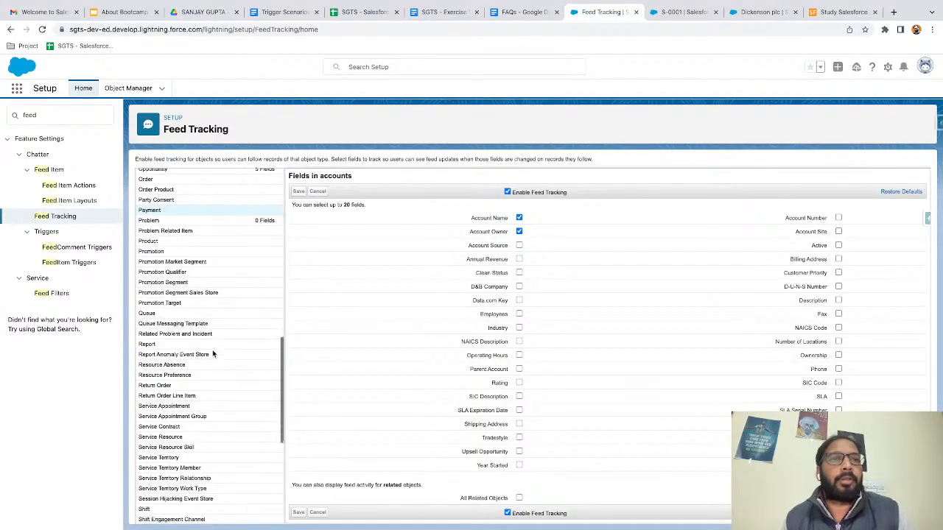
{"action": "scroll", "coordinate": [213, 354], "scroll_direction": "down", "scroll_amount": 3}
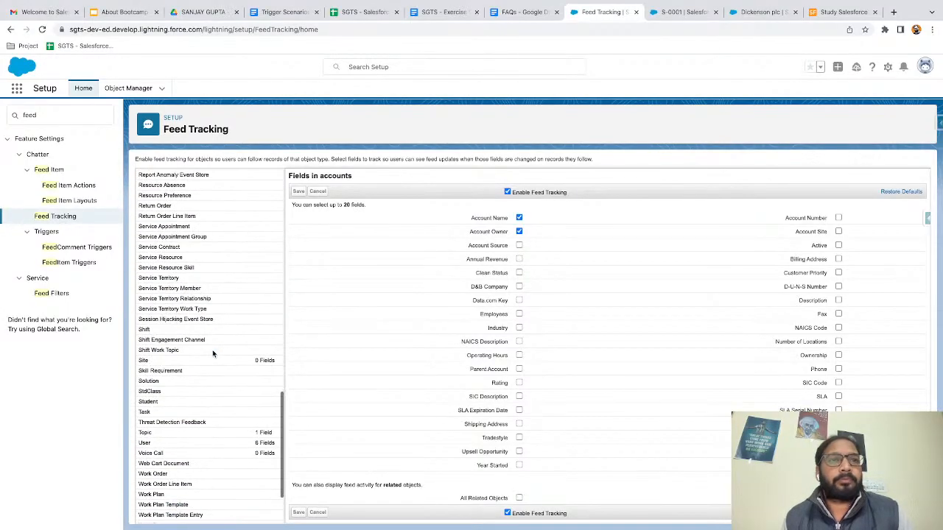
{"action": "left_click", "coordinate": [204, 402]}
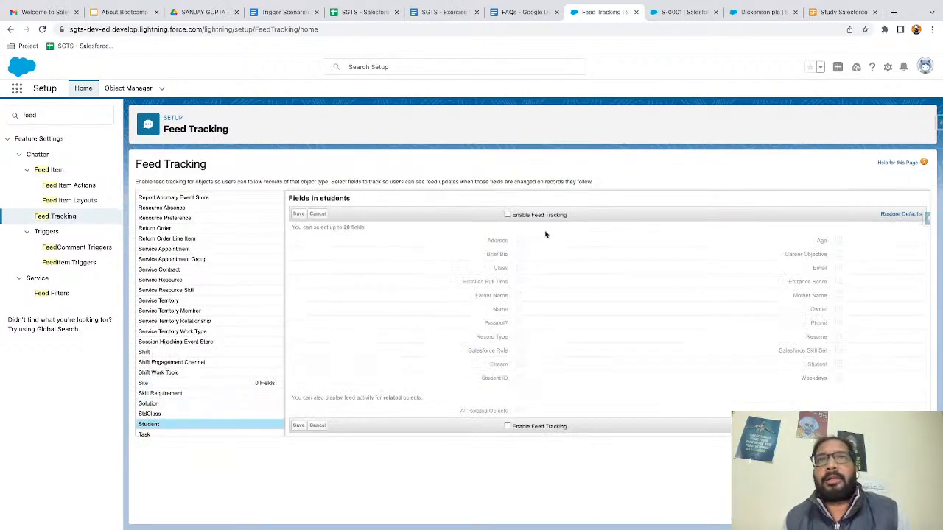
{"action": "scroll", "coordinate": [536, 227], "scroll_direction": "up", "scroll_amount": 5}
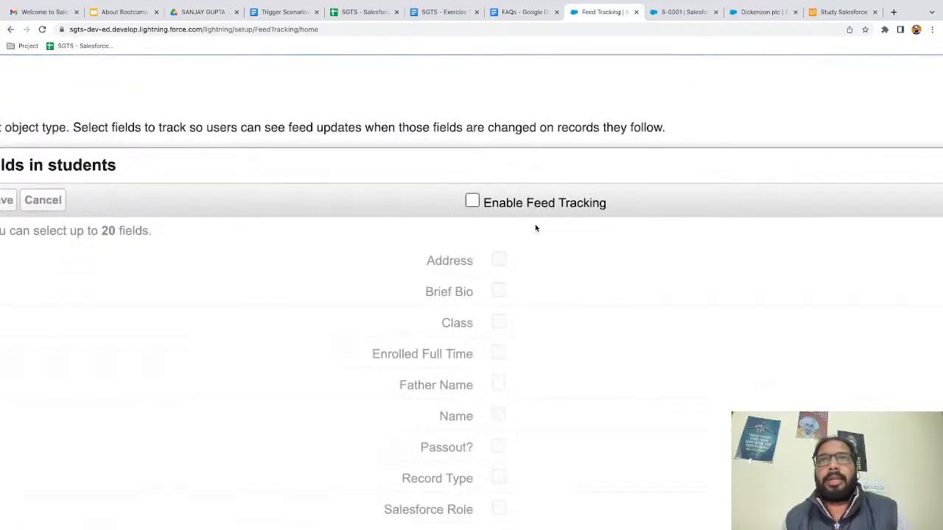
{"action": "left_click", "coordinate": [472, 201]}
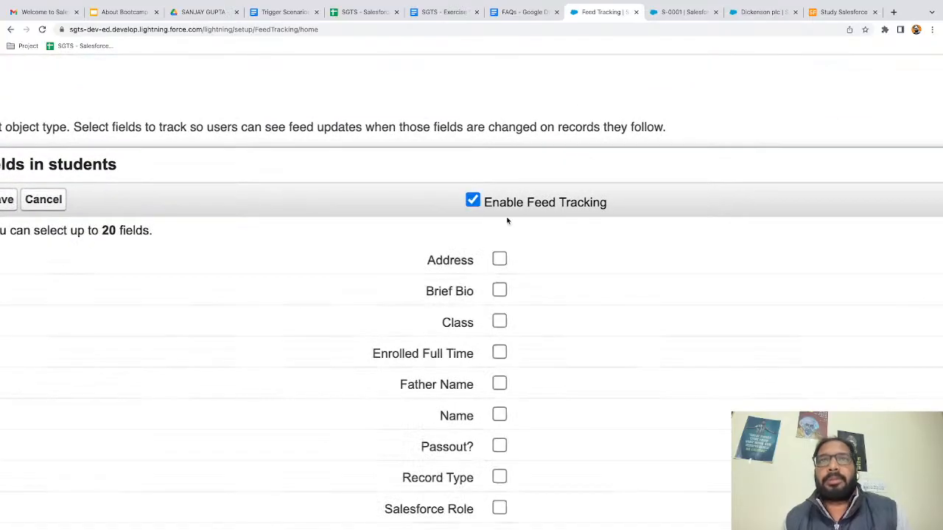
- Select the Student fields Age, Father Name, Name, Salesforce Role, Phone and Email for feed tracking
{"action": "scroll", "coordinate": [508, 217], "scroll_direction": "down", "scroll_amount": 5}
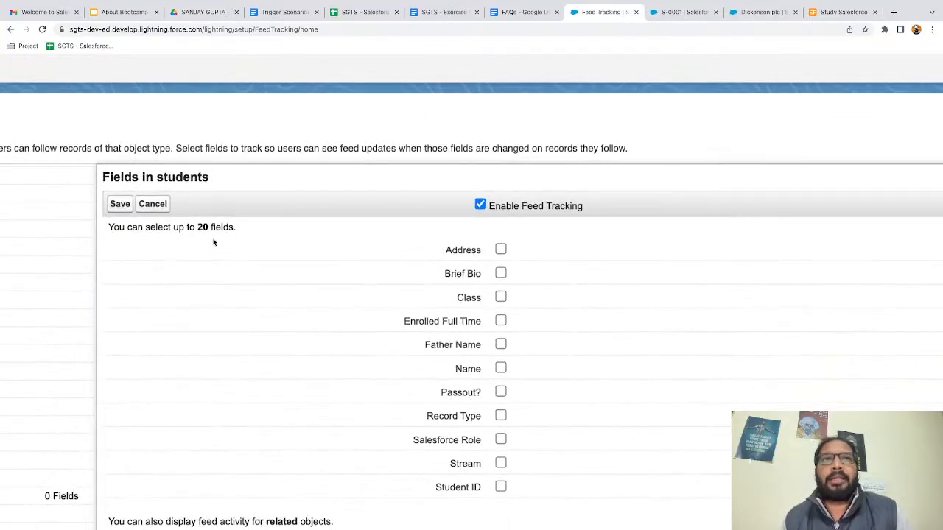
{"action": "scroll", "coordinate": [240, 244], "scroll_direction": "down", "scroll_amount": 2}
{"action": "scroll", "coordinate": [526, 246], "scroll_direction": "right", "scroll_amount": 2}
{"action": "scroll", "coordinate": [526, 246], "scroll_direction": "right", "scroll_amount": 4}
{"action": "left_click", "coordinate": [799, 170]}
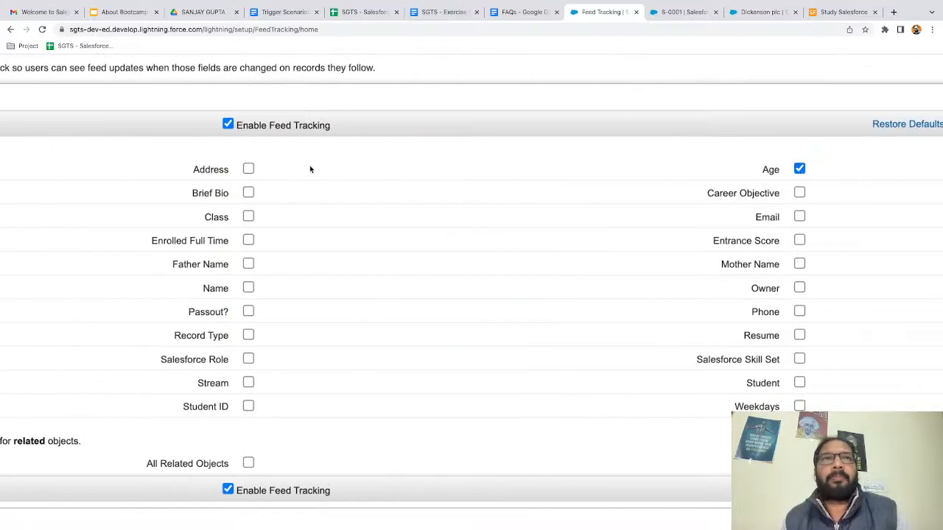
{"action": "left_click", "coordinate": [248, 264]}
{"action": "left_click", "coordinate": [249, 288]}
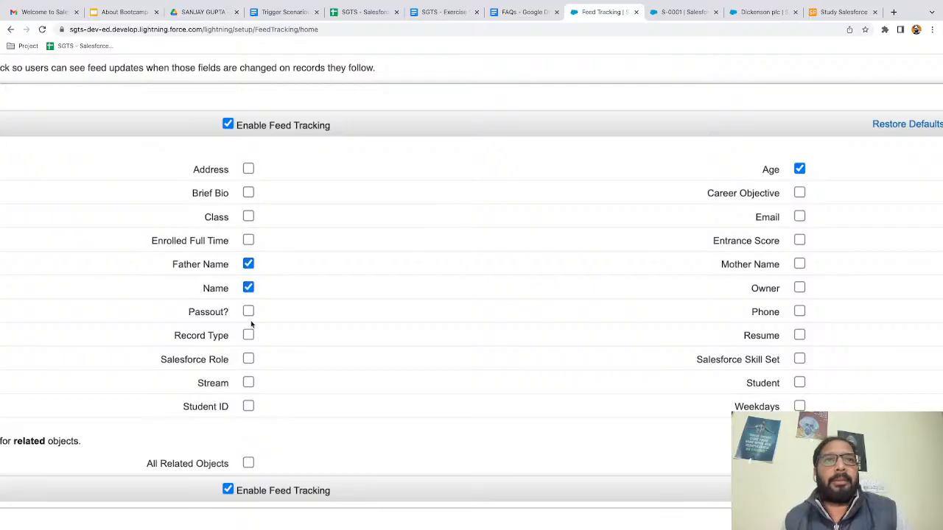
{"action": "left_click", "coordinate": [248, 360]}
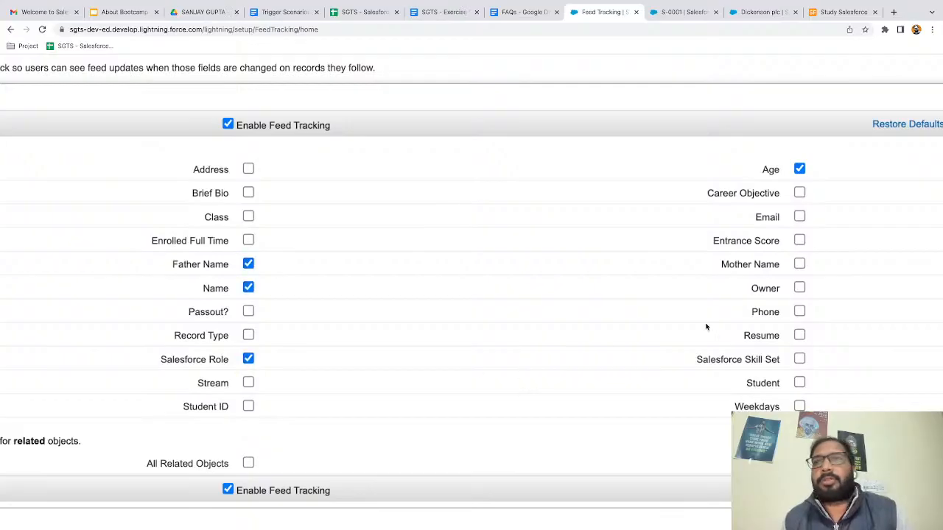
{"action": "left_click", "coordinate": [799, 313]}
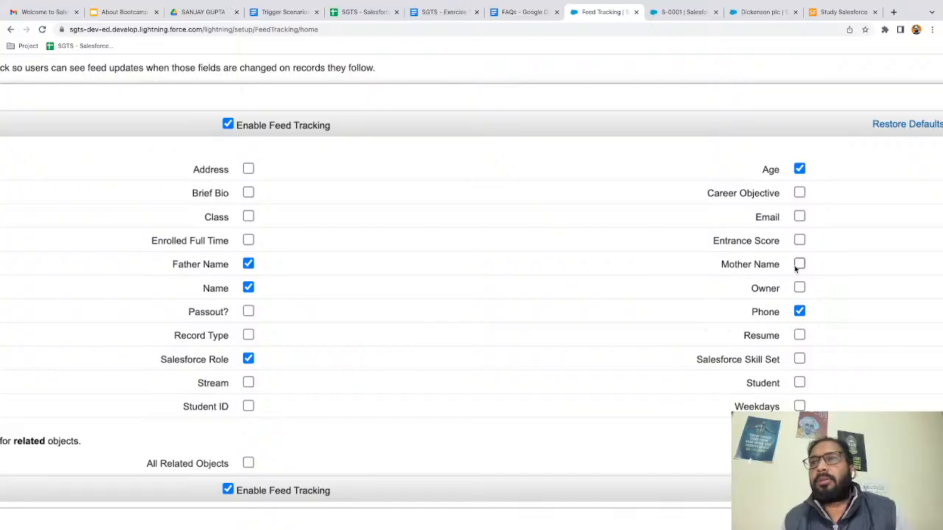
{"action": "left_click", "coordinate": [799, 217]}
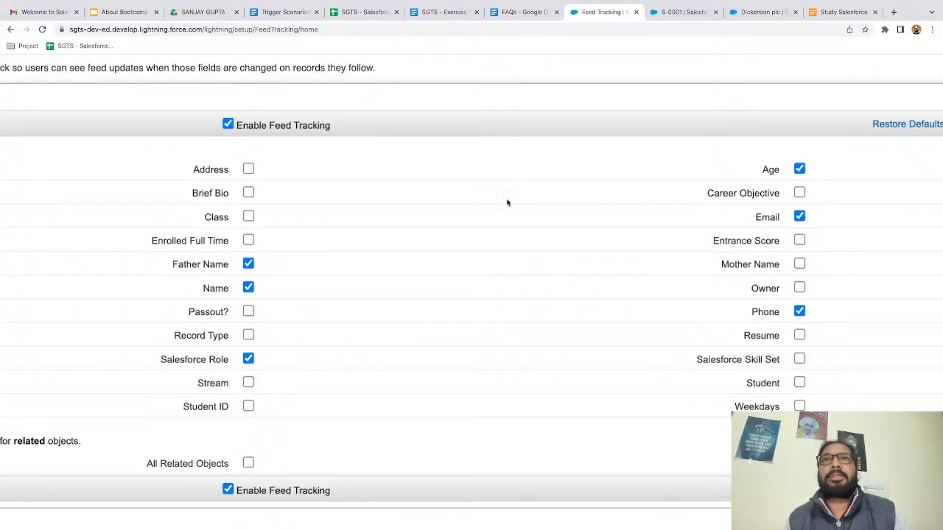
- Switch to the SGTS - Exercise Sheet document and read the Day - 7 exercise about applying Feed Tracking
{"action": "left_click", "coordinate": [438, 15]}
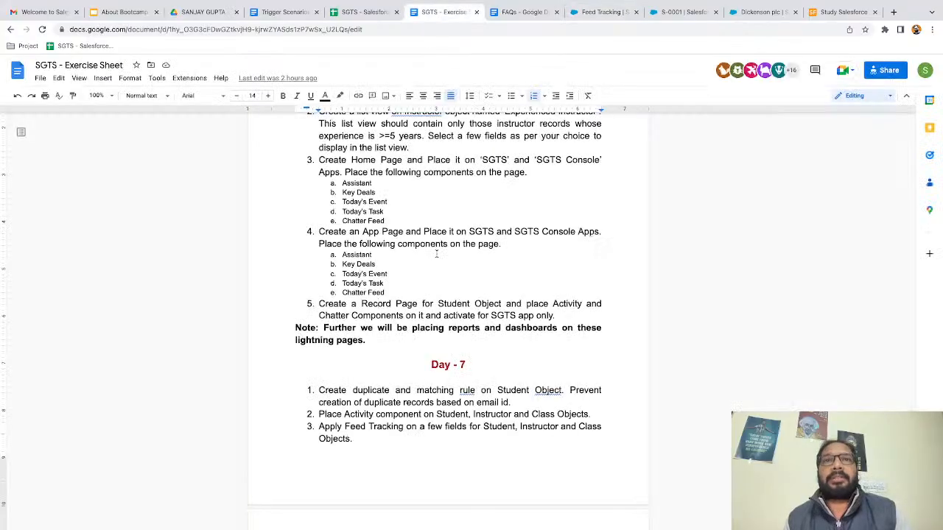
{"action": "scroll", "coordinate": [427, 335], "scroll_direction": "down", "scroll_amount": 3}
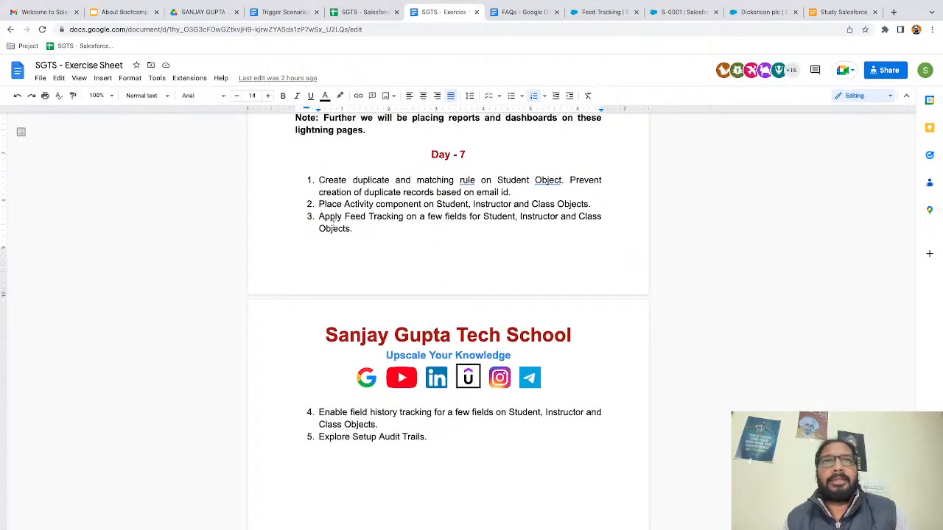
{"action": "left_click_drag", "start_coordinate": [320, 217], "coordinate": [357, 229]}
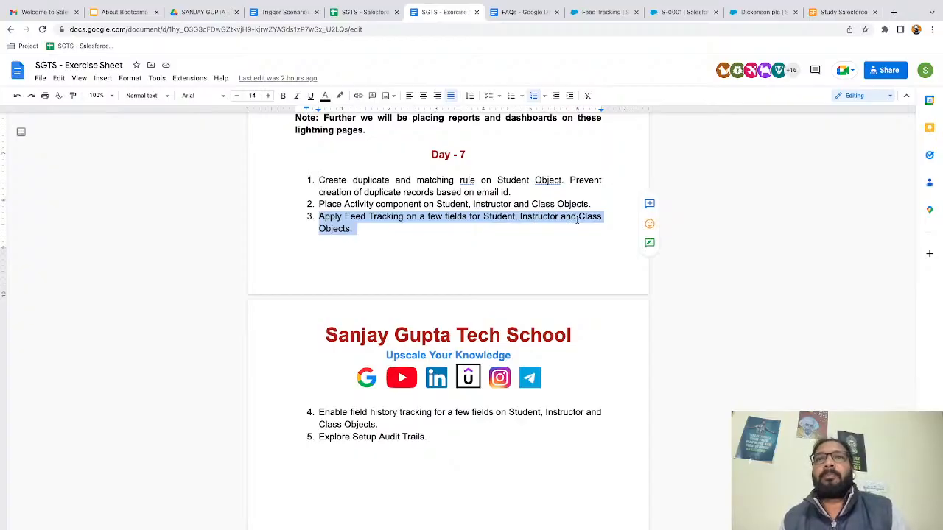
{"action": "left_click", "coordinate": [361, 229]}
- Reword Day - 7 exercise 3 so the object list reads "Student, Instructor, Class and Account Objects"
{"action": "left_click", "coordinate": [601, 216]}
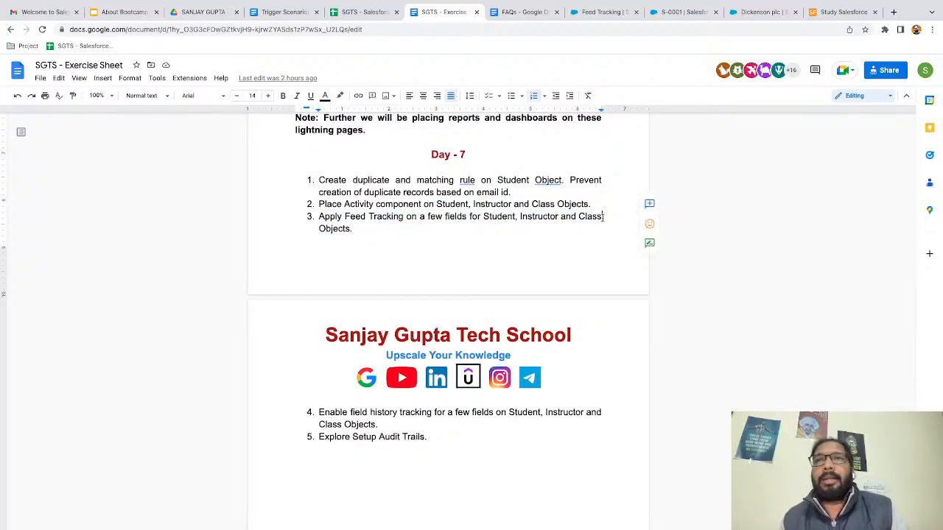
{"action": "left_click", "coordinate": [576, 217]}
{"action": "key", "text": "BackSpace"}
{"action": "key", "text": "BackSpace"}
{"action": "key", "text": "BackSpace"}
{"action": "key", "text": "BackSpace"}
{"action": "type", "text": ","}
{"action": "type", "text": " ad"}
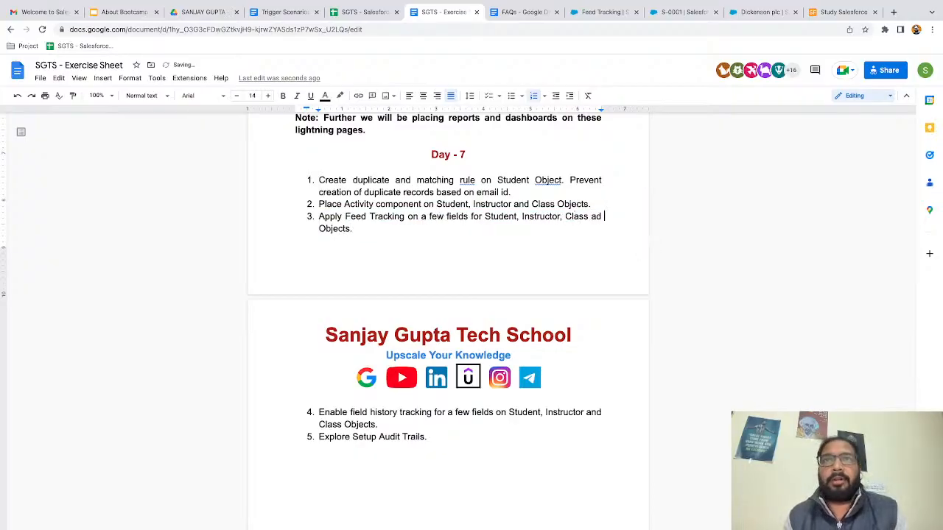
{"action": "type", "text": "n"}
{"action": "key", "text": "BackSpace"}
{"action": "key", "text": "BackSpace"}
{"action": "key", "text": "BackSpace"}
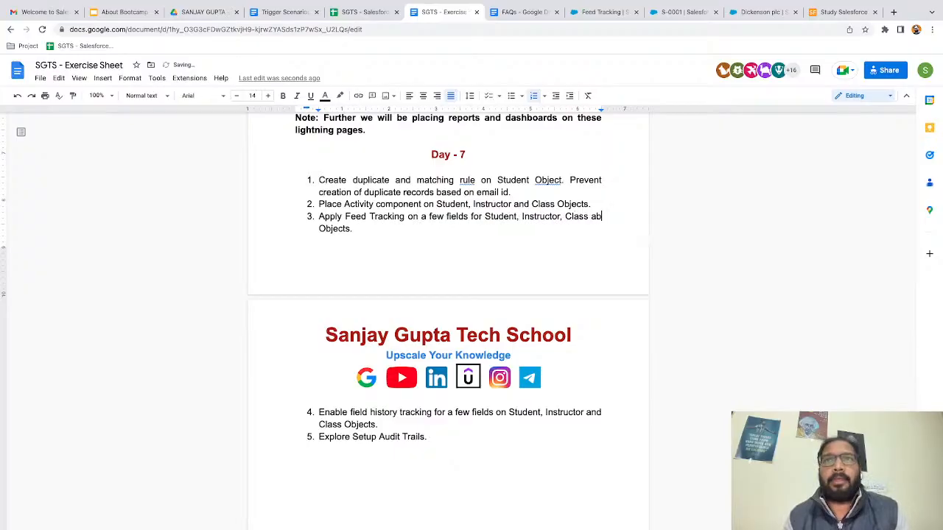
{"action": "type", "text": "nd Account"}
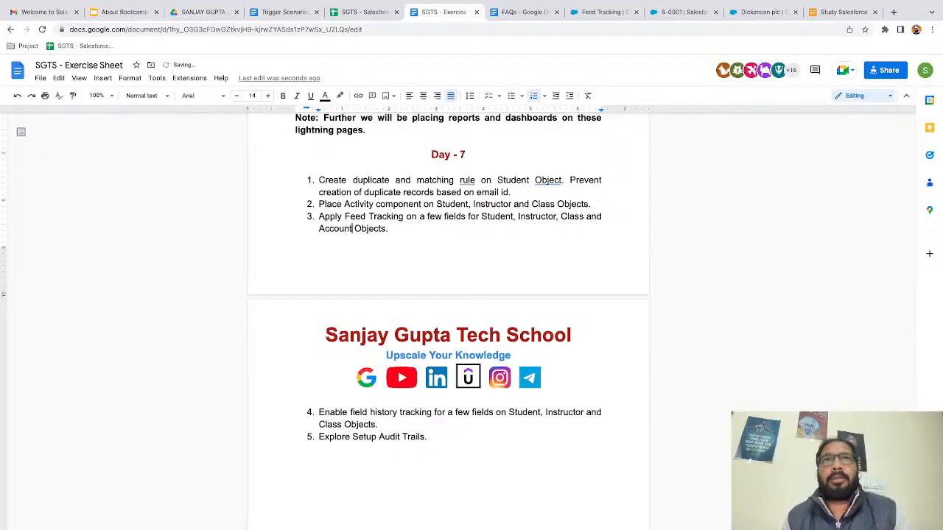
- Return to the Salesforce Feed Tracking settings, save the Student field selection and check the Student entry in the object list
{"action": "left_click", "coordinate": [602, 13]}
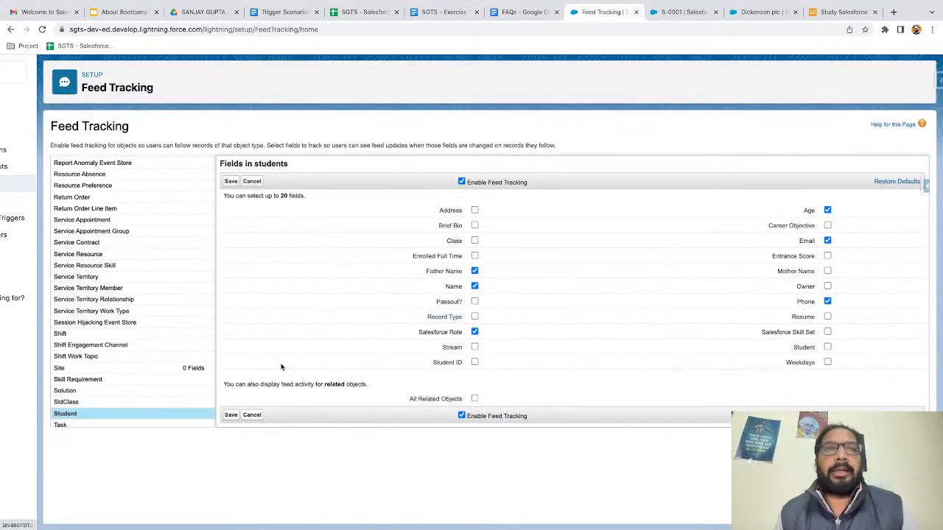
{"action": "left_click", "coordinate": [231, 416]}
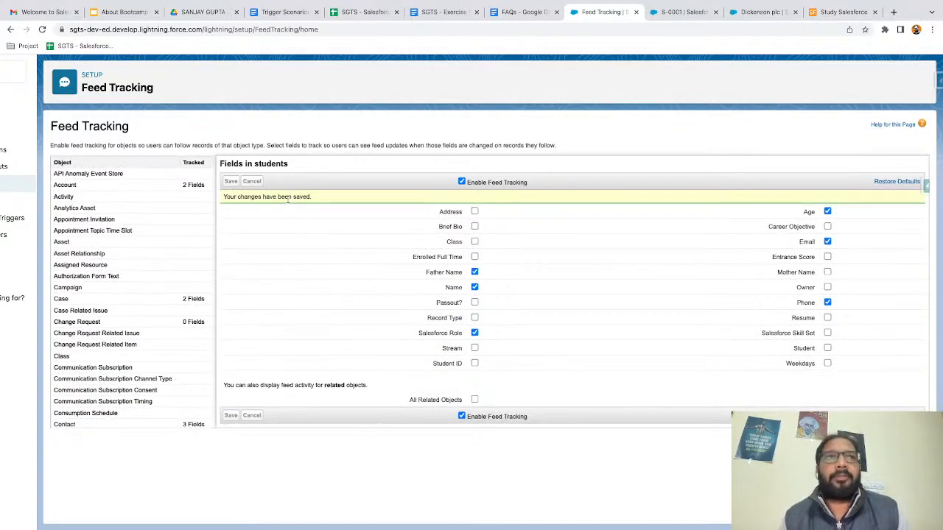
{"action": "scroll", "coordinate": [87, 325], "scroll_direction": "down", "scroll_amount": 20}
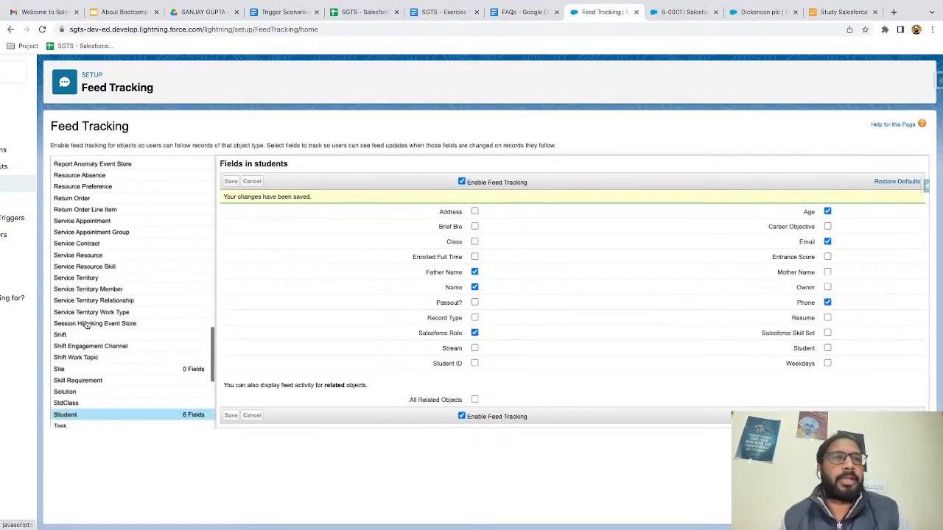
{"action": "scroll", "coordinate": [86, 325], "scroll_direction": "down", "scroll_amount": 2}
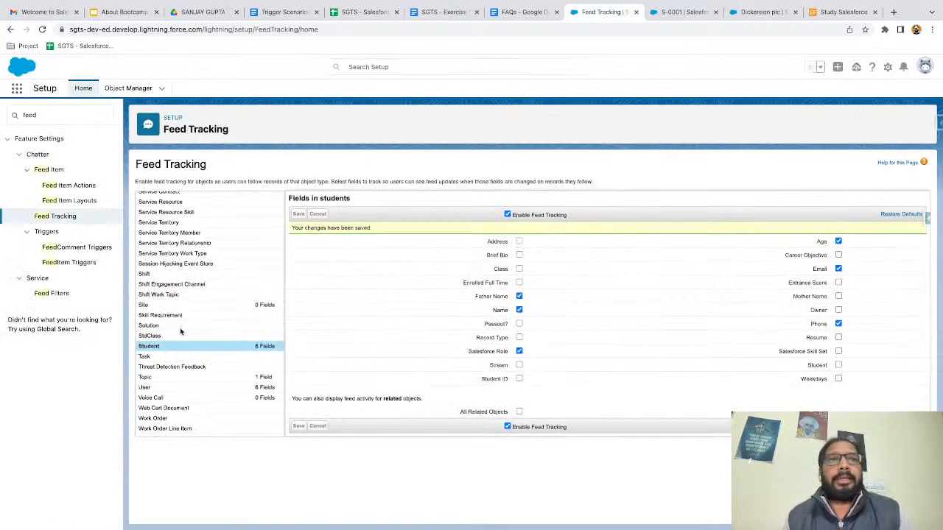
- Open the student record's page in Lightning App Builder and examine its Activity and Chatter tabs
{"action": "left_click", "coordinate": [679, 12]}
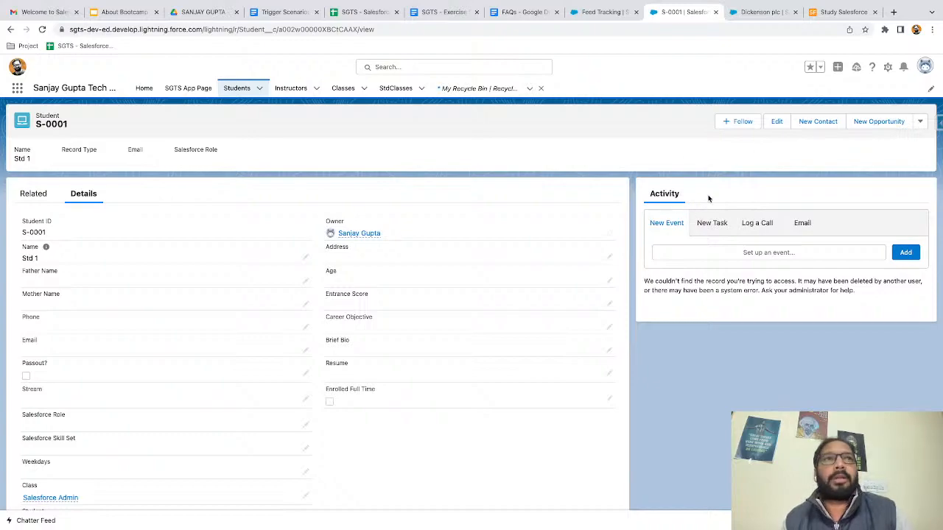
{"action": "left_click", "coordinate": [888, 67]}
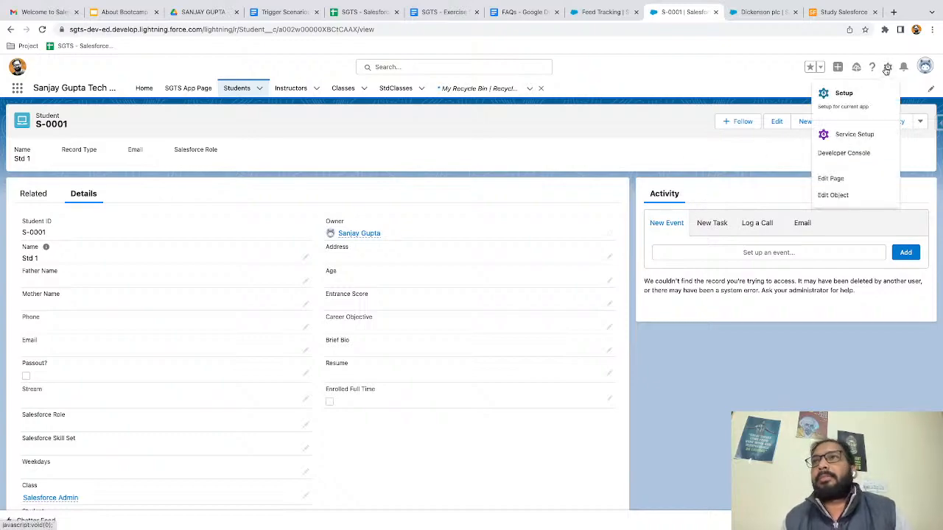
{"action": "left_click", "coordinate": [830, 179]}
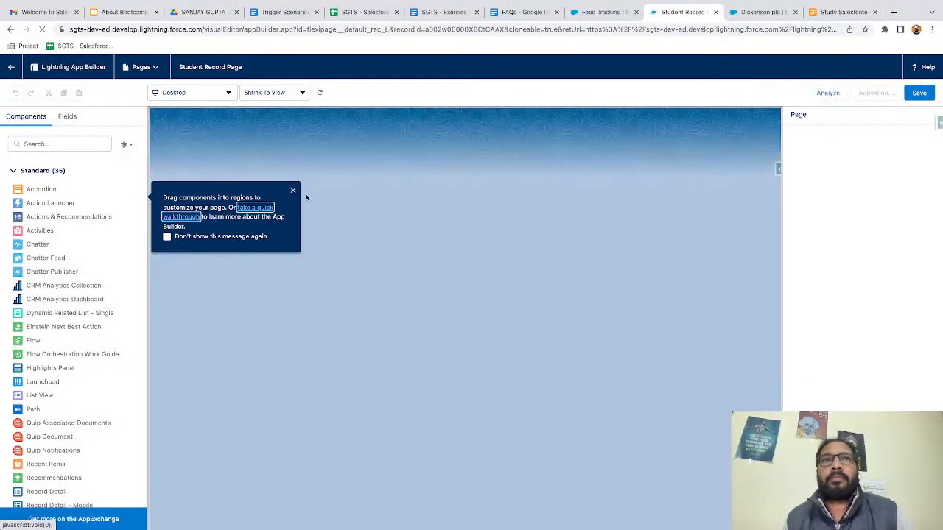
{"action": "left_click", "coordinate": [293, 190]}
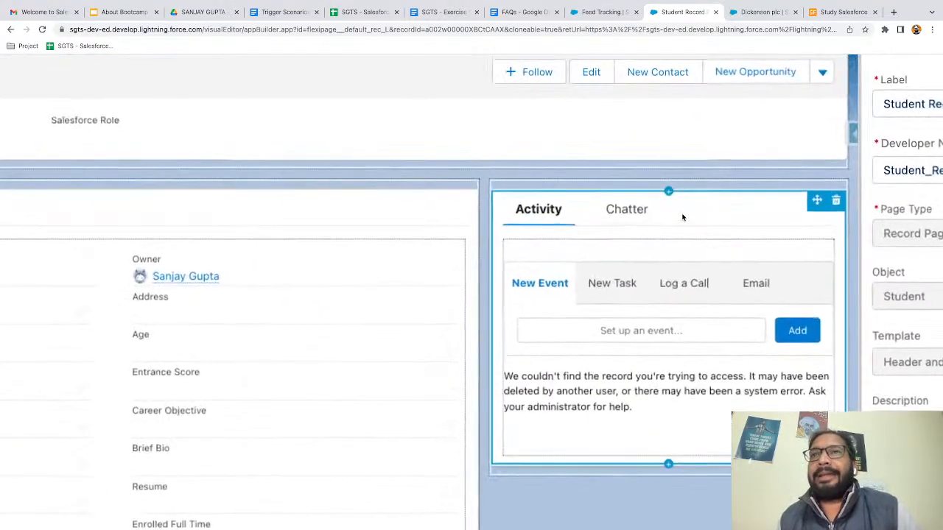
{"action": "left_click", "coordinate": [558, 211]}
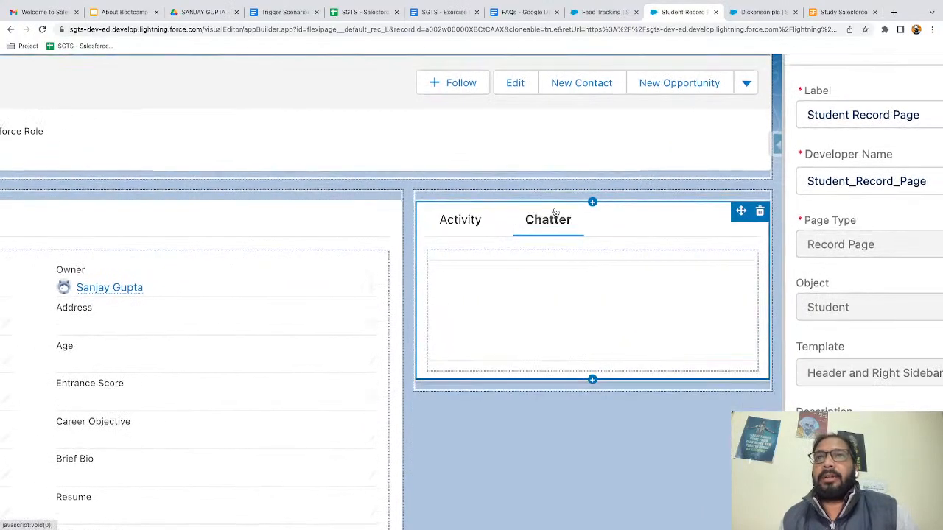
{"action": "left_click", "coordinate": [506, 290]}
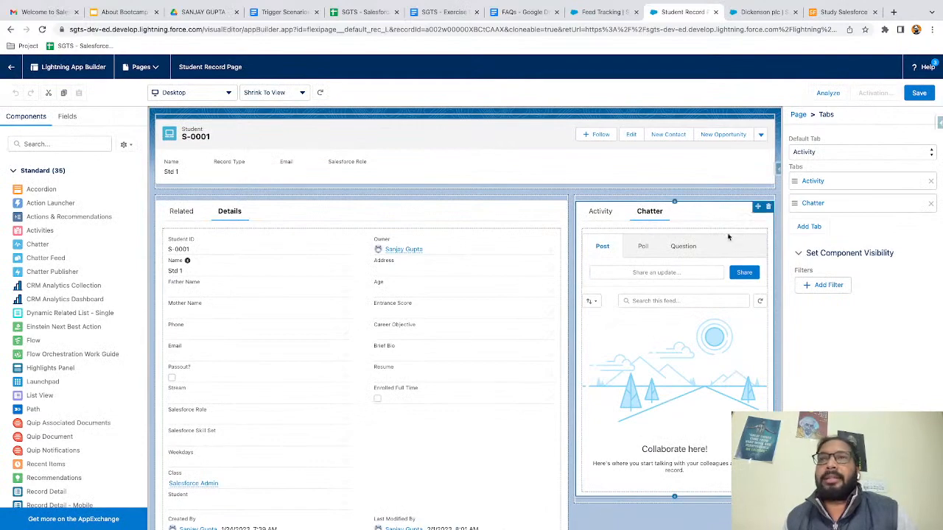
{"action": "left_click", "coordinate": [601, 212]}
{"action": "left_click", "coordinate": [647, 214]}
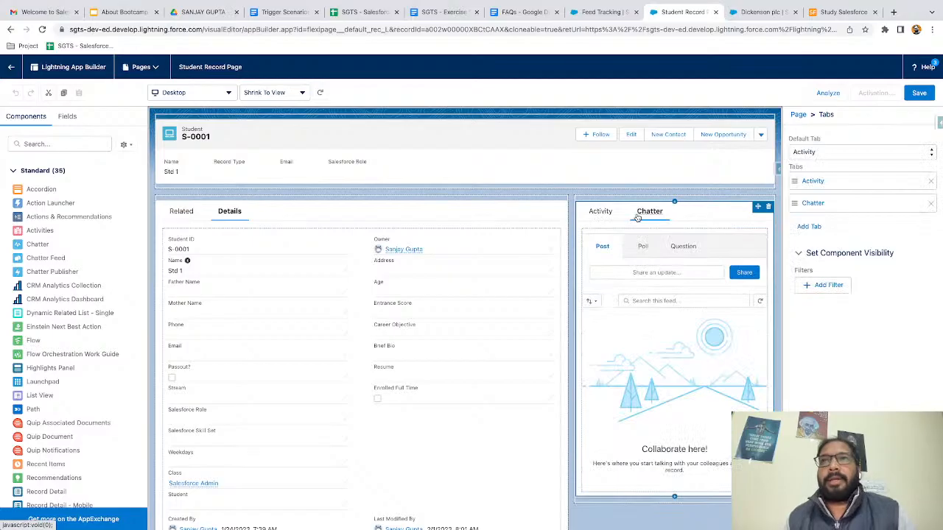
- Leave the page editor without saving and show the Chatter feed on the student record
{"action": "left_click", "coordinate": [10, 69]}
{"action": "left_click", "coordinate": [499, 199]}
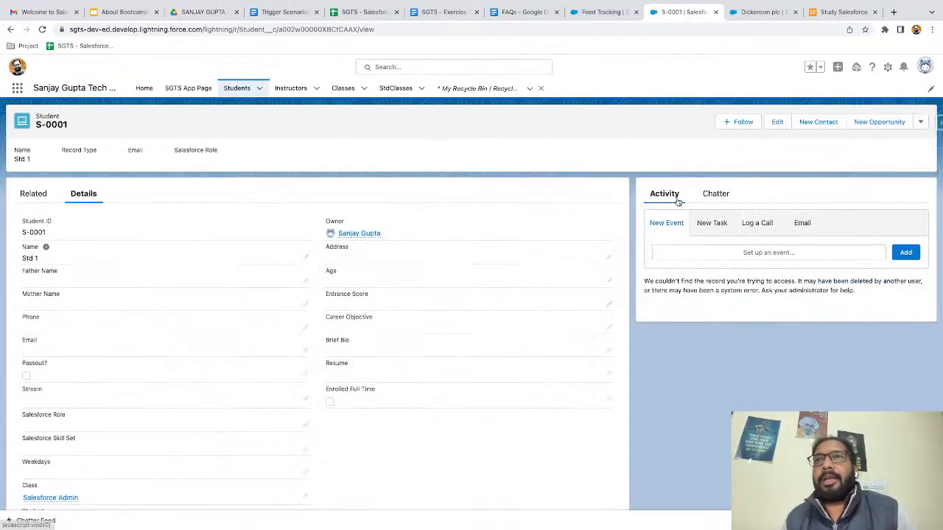
{"action": "left_click", "coordinate": [715, 196]}
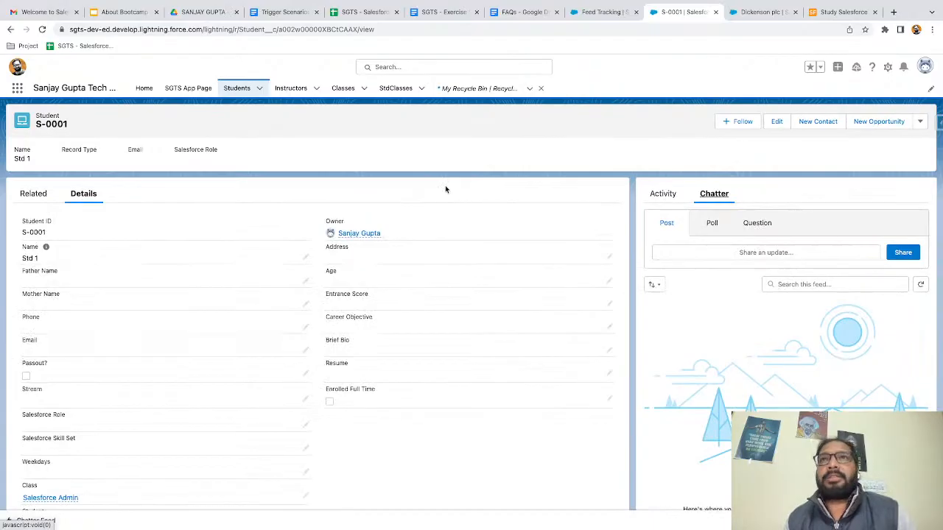
- Review which Student fields are selected in the Feed Tracking settings
{"action": "left_click", "coordinate": [601, 12]}
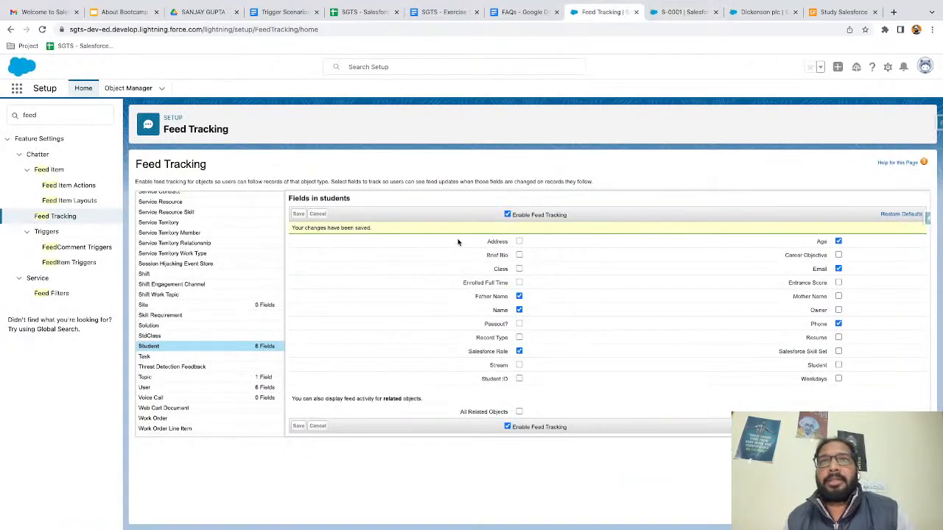
{"action": "scroll", "coordinate": [457, 241], "scroll_direction": "up", "scroll_amount": 4}
{"action": "scroll", "coordinate": [458, 242], "scroll_direction": "right", "scroll_amount": 3}
{"action": "scroll", "coordinate": [458, 242], "scroll_direction": "down", "scroll_amount": 1}
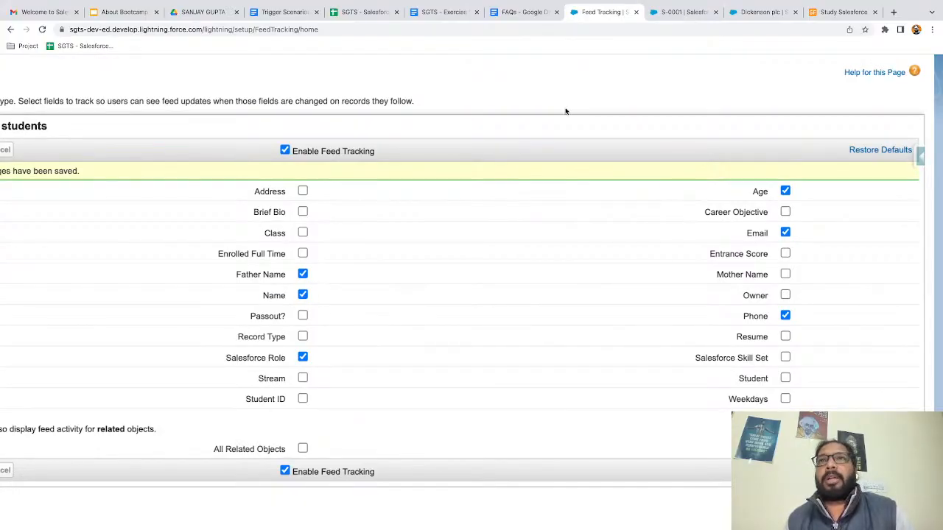
- Change the Name of the student record to "Std 2" and save the record
{"action": "left_click", "coordinate": [677, 17]}
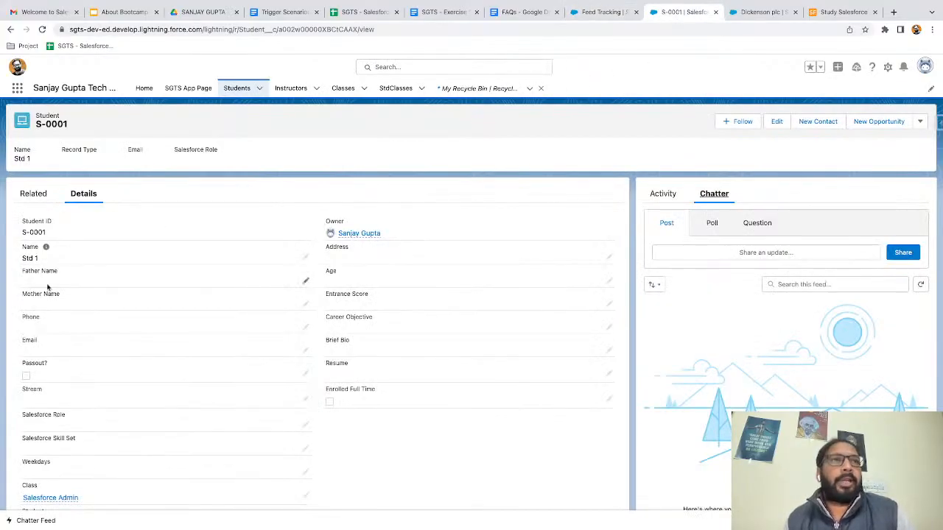
{"action": "left_click", "coordinate": [305, 258]}
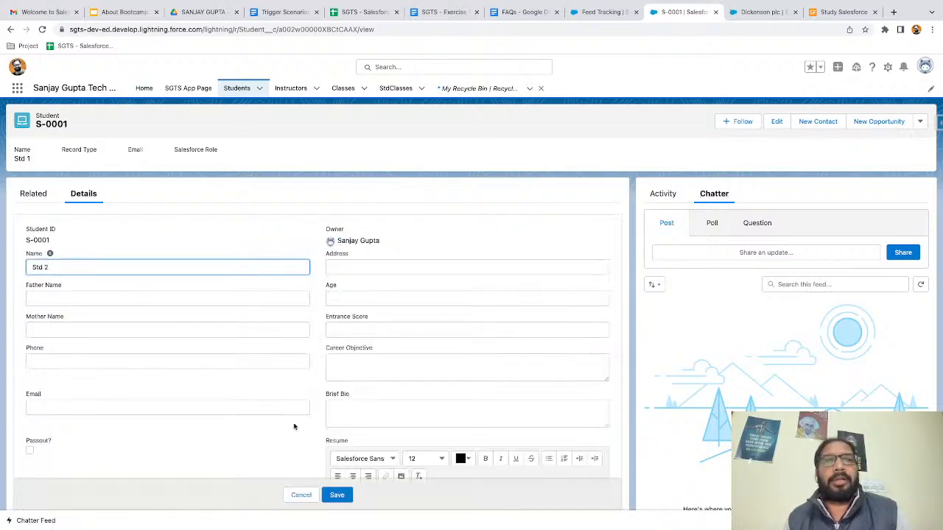
{"action": "left_click", "coordinate": [337, 495]}
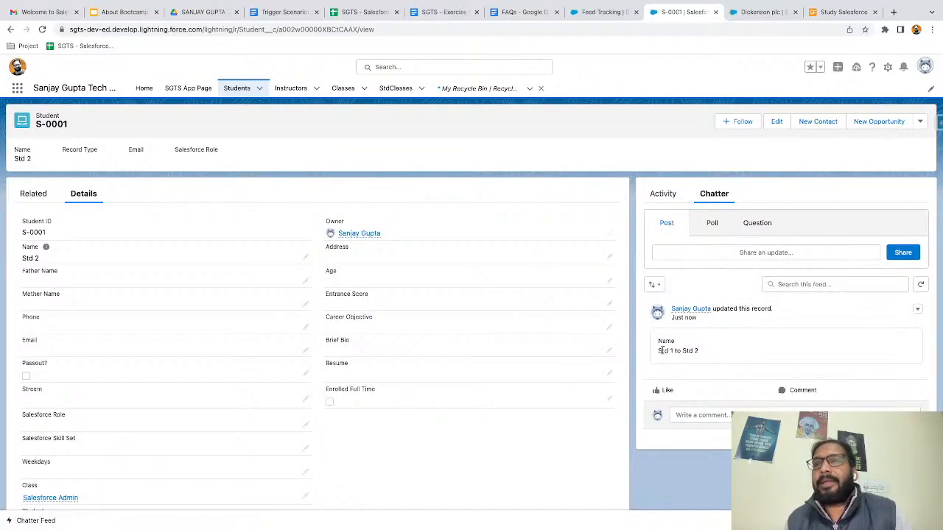
- Examine the Chatter feed entry that logs the Name change on the student record
{"action": "scroll", "coordinate": [673, 340], "scroll_direction": "up", "scroll_amount": 5}
{"action": "scroll", "coordinate": [674, 340], "scroll_direction": "right", "scroll_amount": 3}
{"action": "left_click_drag", "start_coordinate": [457, 343], "coordinate": [552, 368]}
{"action": "left_click", "coordinate": [459, 363]}
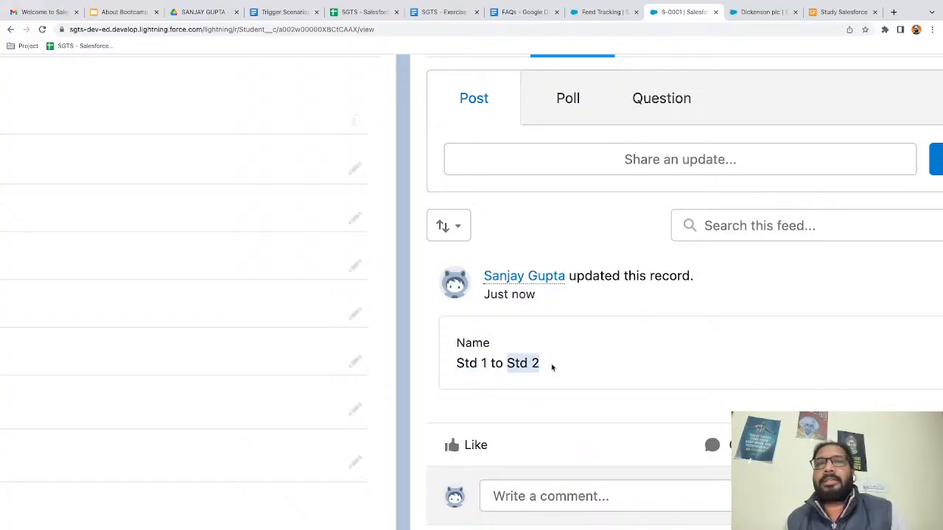
{"action": "left_click", "coordinate": [551, 367]}
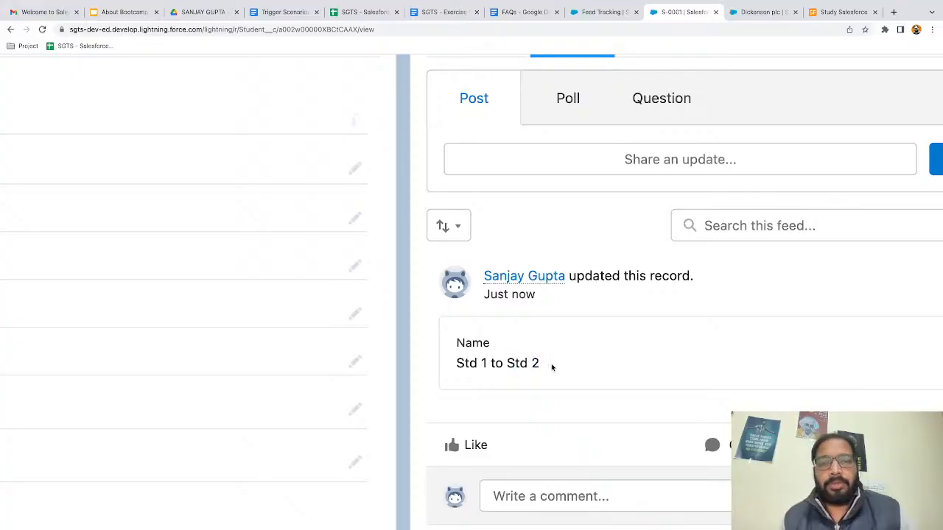
{"action": "scroll", "coordinate": [551, 367], "scroll_direction": "down", "scroll_amount": 2}
{"action": "scroll", "coordinate": [552, 367], "scroll_direction": "right", "scroll_amount": 1}
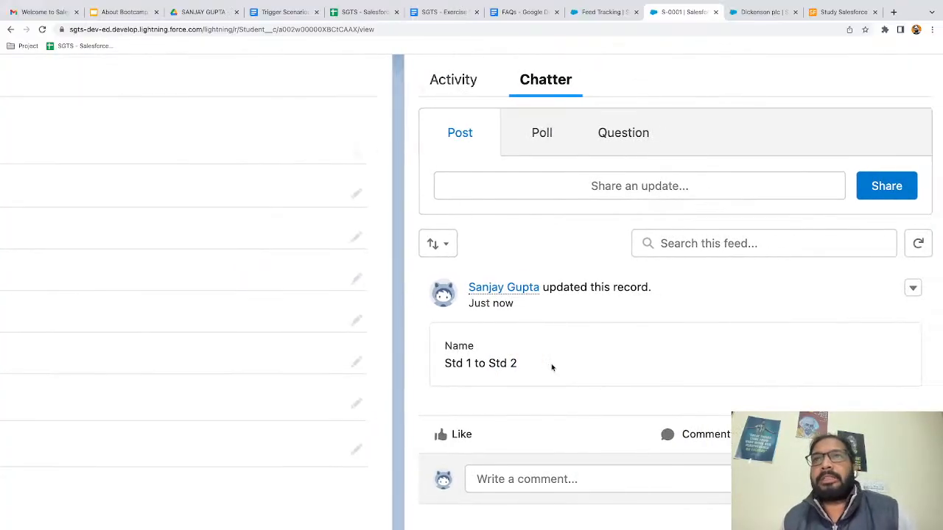
{"action": "scroll", "coordinate": [551, 366], "scroll_direction": "down", "scroll_amount": 2}
{"action": "scroll", "coordinate": [551, 366], "scroll_direction": "right", "scroll_amount": 1}
{"action": "scroll", "coordinate": [551, 366], "scroll_direction": "down", "scroll_amount": 2}
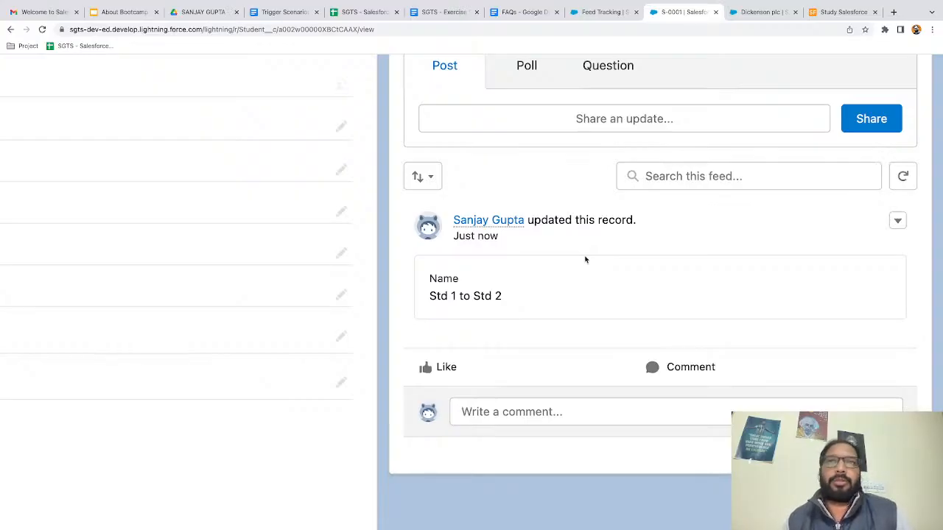
- Share a post reading "Hi.." in the Chatter feed of student record S-0001
{"action": "scroll", "coordinate": [555, 254], "scroll_direction": "up", "scroll_amount": 2}
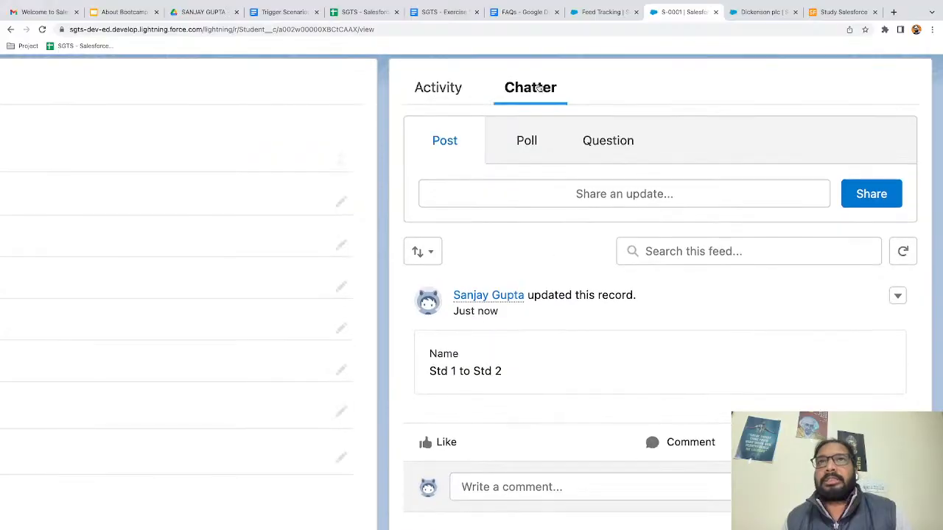
{"action": "scroll", "coordinate": [552, 318], "scroll_direction": "down", "scroll_amount": 3}
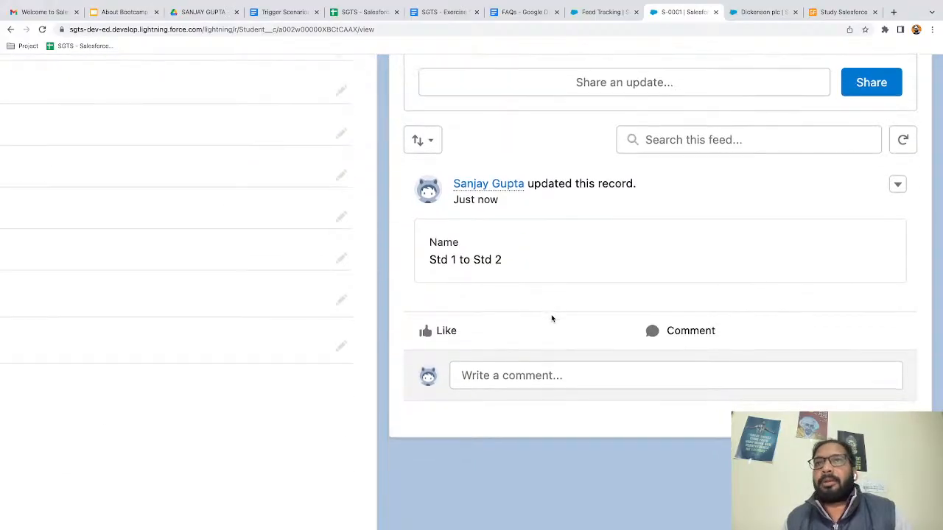
{"action": "scroll", "coordinate": [579, 269], "scroll_direction": "up", "scroll_amount": 3}
{"action": "left_click", "coordinate": [630, 215]}
{"action": "scroll", "coordinate": [570, 228], "scroll_direction": "up", "scroll_amount": 5}
{"action": "scroll", "coordinate": [566, 256], "scroll_direction": "down", "scroll_amount": 4}
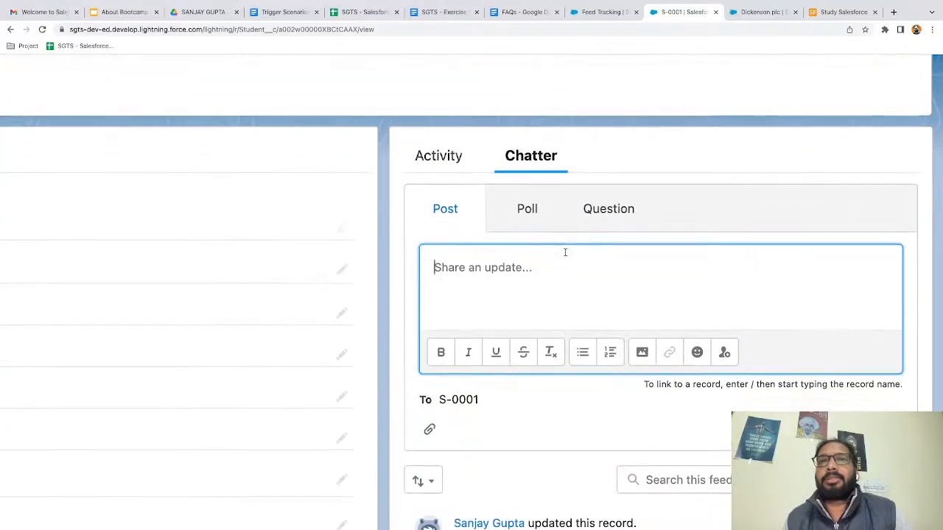
{"action": "type", "text": "Hi"}
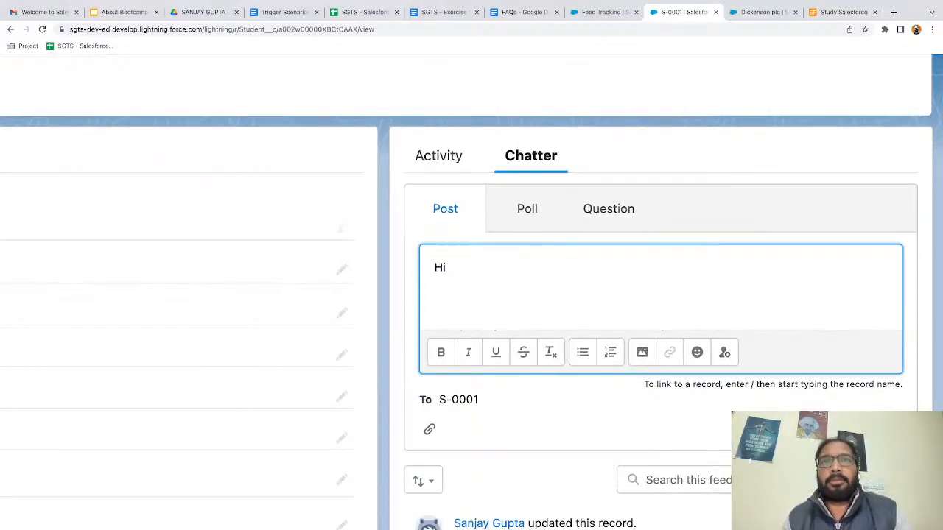
{"action": "type", "text": ".."}
{"action": "scroll", "coordinate": [745, 379], "scroll_direction": "down", "scroll_amount": 2}
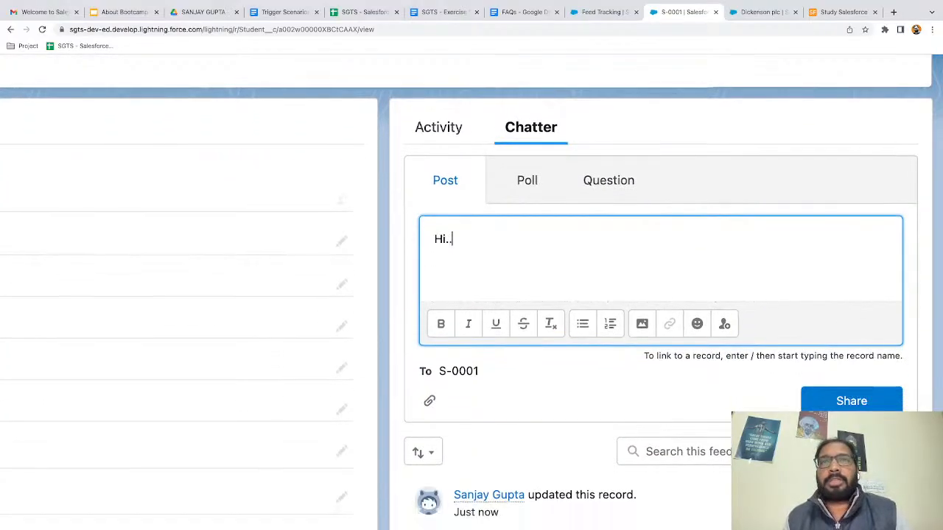
{"action": "left_click", "coordinate": [854, 343]}
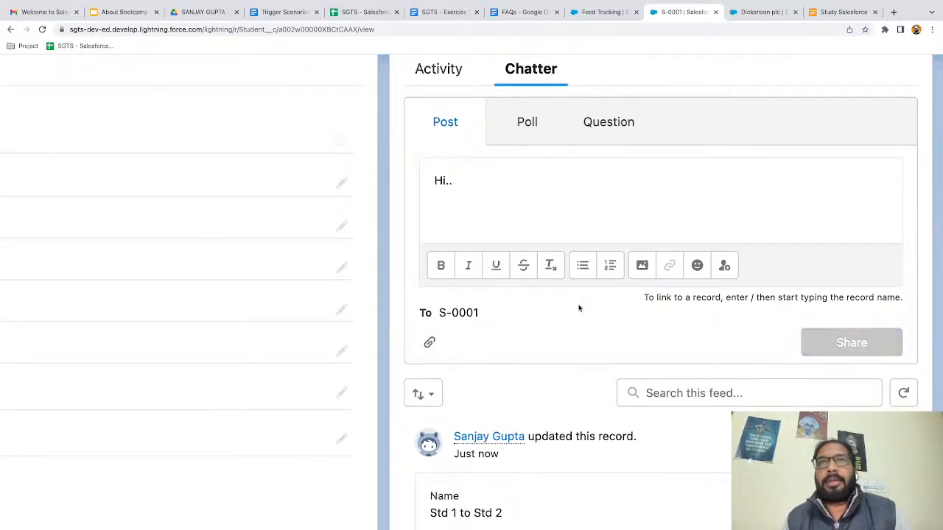
- Comment on the "Hi.." post with "this is a sample comment" and a mention of Test User
{"action": "scroll", "coordinate": [538, 343], "scroll_direction": "down", "scroll_amount": 5}
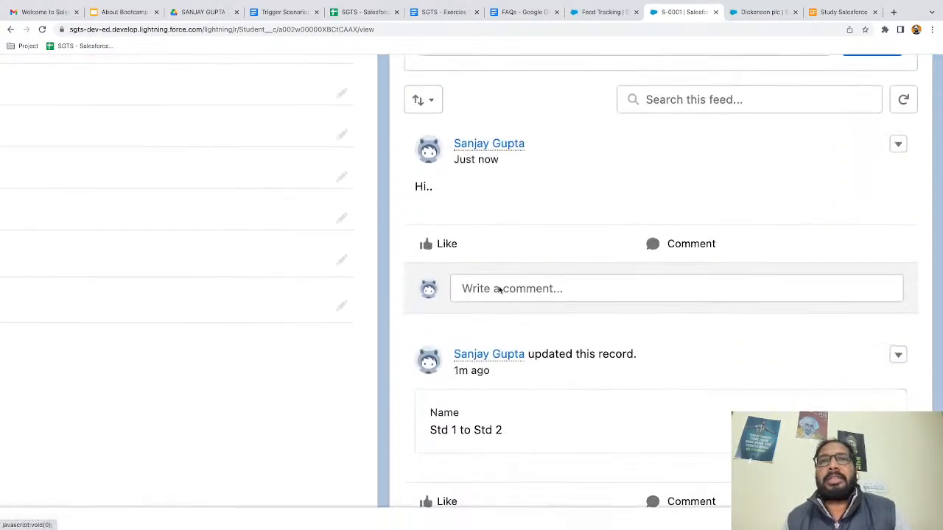
{"action": "scroll", "coordinate": [471, 244], "scroll_direction": "down", "scroll_amount": 1}
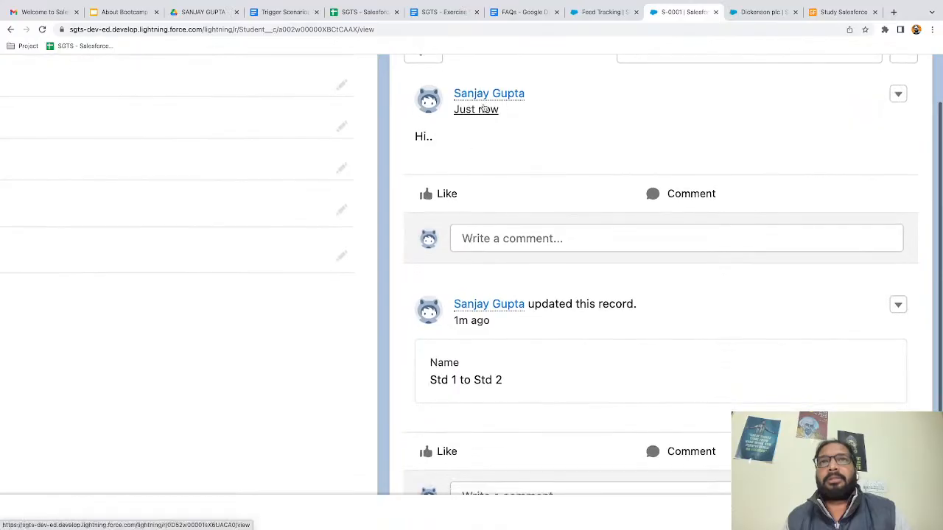
{"action": "scroll", "coordinate": [485, 218], "scroll_direction": "down", "scroll_amount": 1}
{"action": "scroll", "coordinate": [484, 218], "scroll_direction": "down", "scroll_amount": 2}
{"action": "scroll", "coordinate": [485, 218], "scroll_direction": "up", "scroll_amount": 2}
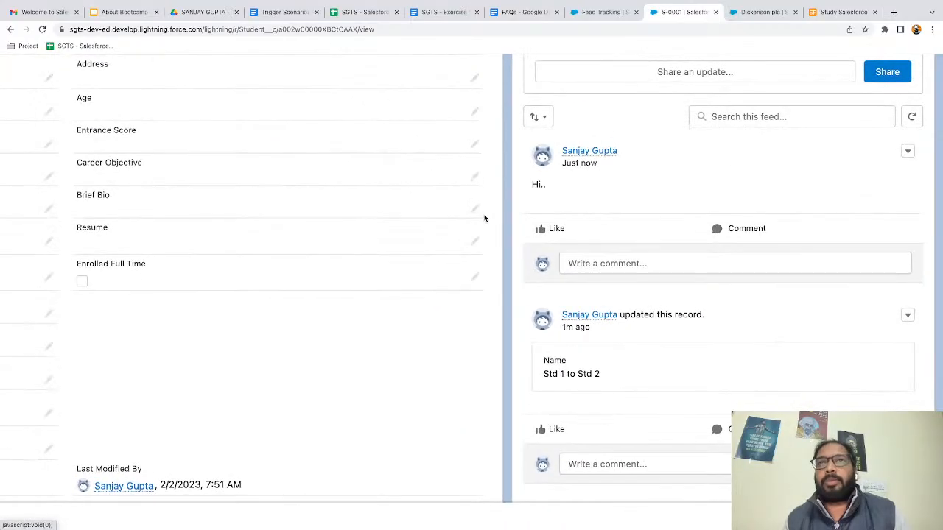
{"action": "scroll", "coordinate": [484, 217], "scroll_direction": "down", "scroll_amount": 1}
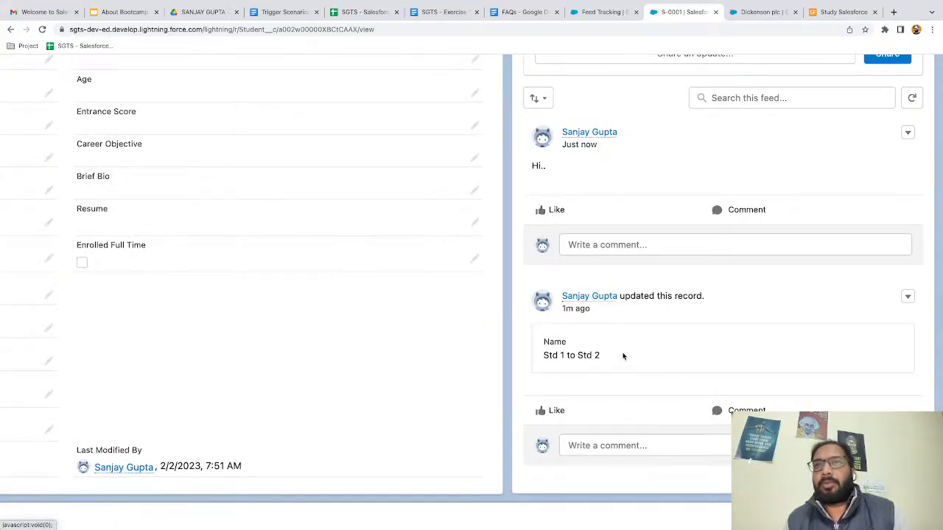
{"action": "left_click", "coordinate": [625, 244]}
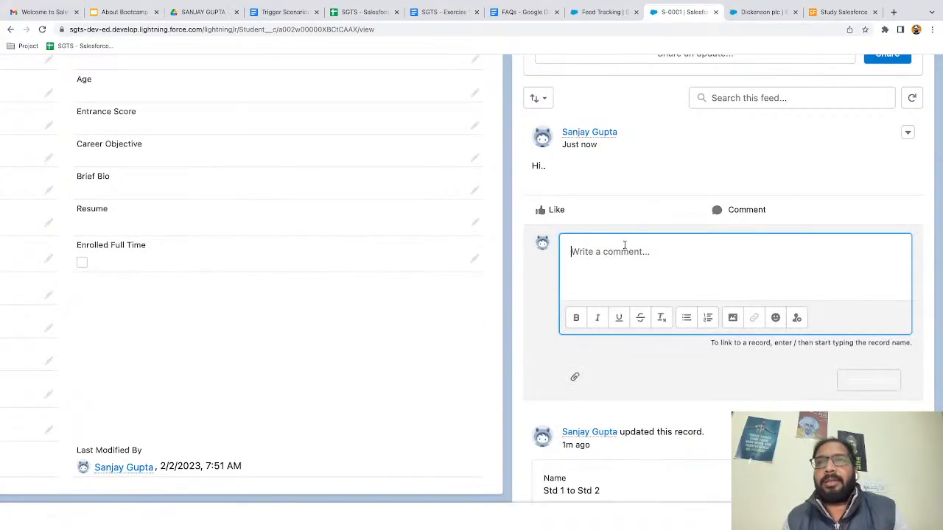
{"action": "type", "text": "this is a sampl"}
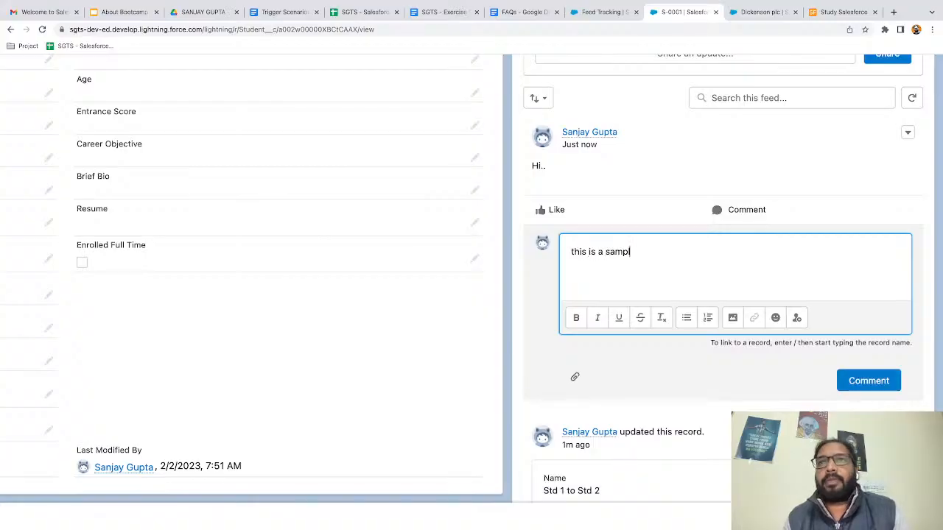
{"action": "type", "text": "e comment"}
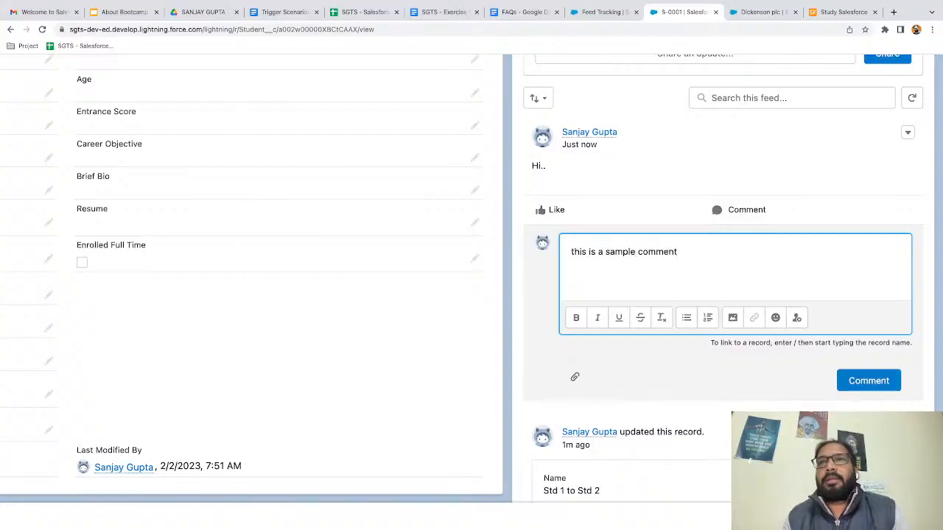
{"action": "type", "text": " @"}
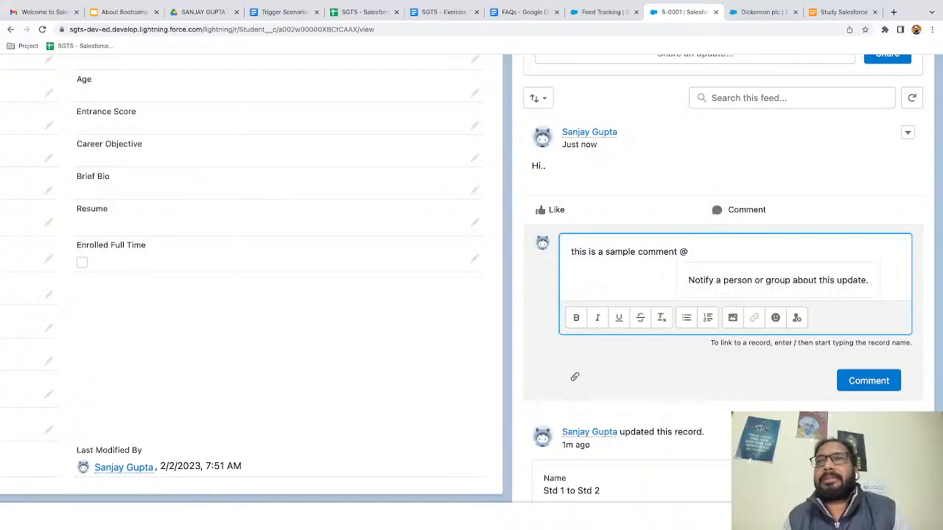
{"action": "type", "text": "test"}
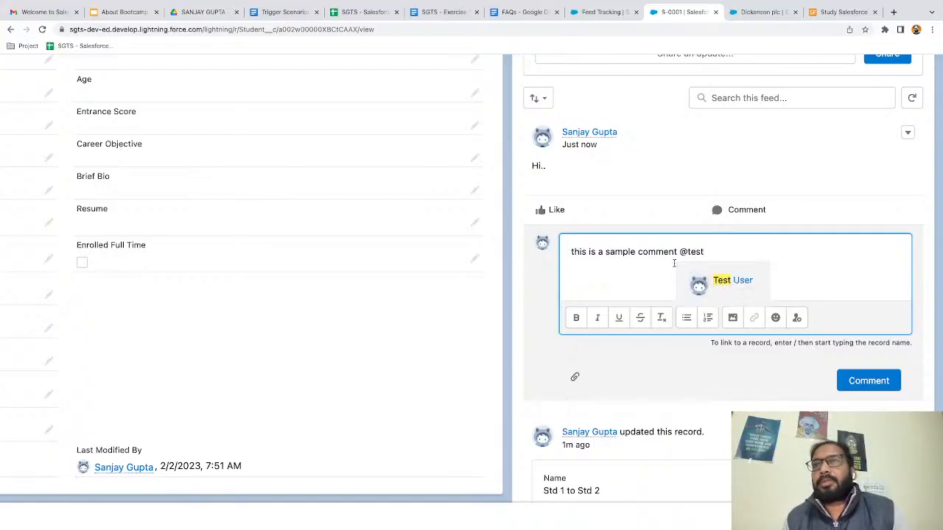
{"action": "left_click", "coordinate": [730, 280]}
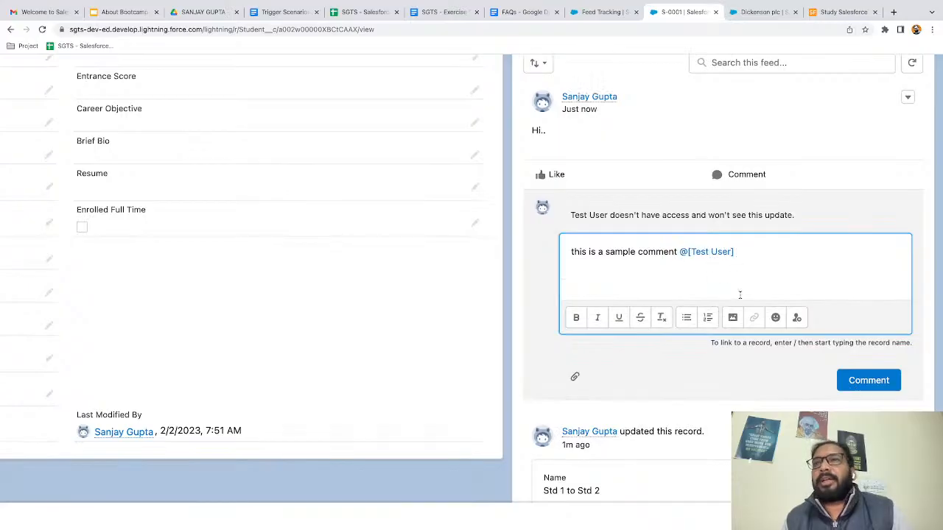
{"action": "left_click", "coordinate": [845, 374]}
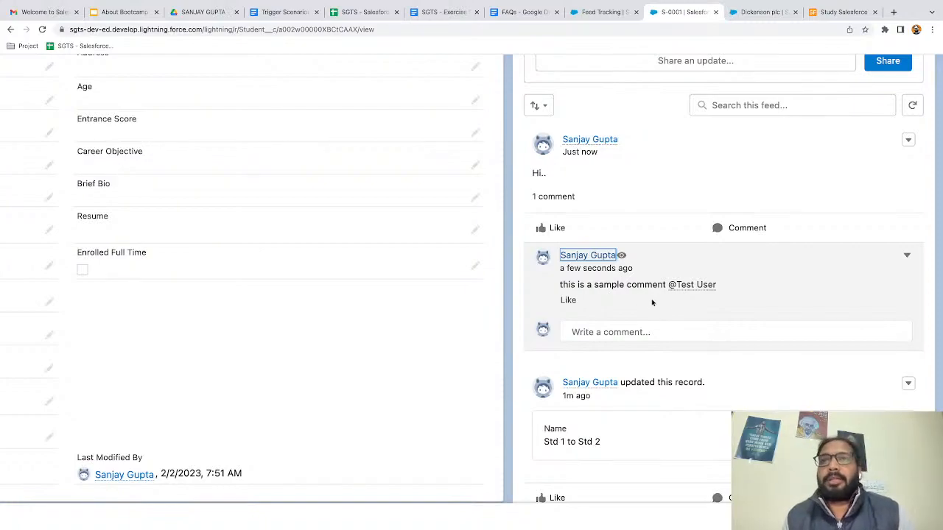
- Share a new Chatter post on the student record that mentions Test User and says "Hello!"
{"action": "scroll", "coordinate": [649, 298], "scroll_direction": "up", "scroll_amount": 2}
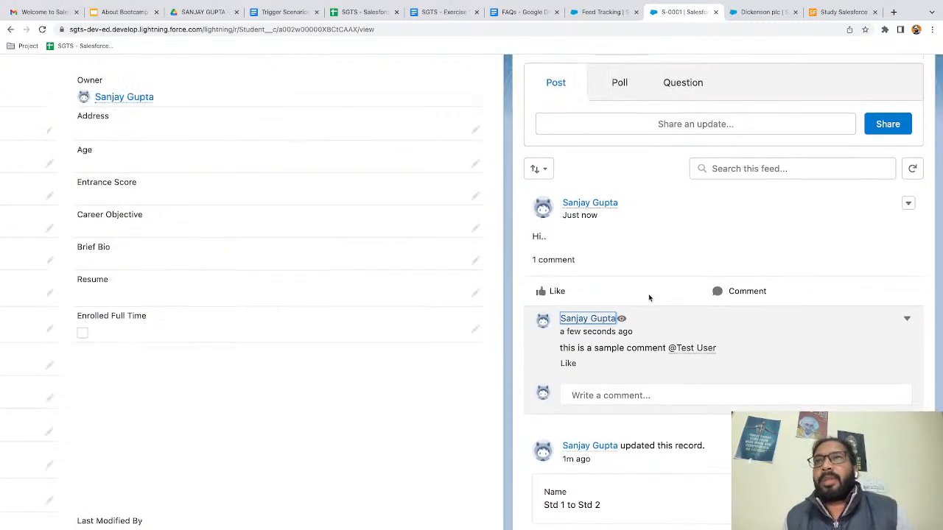
{"action": "left_click", "coordinate": [686, 162]}
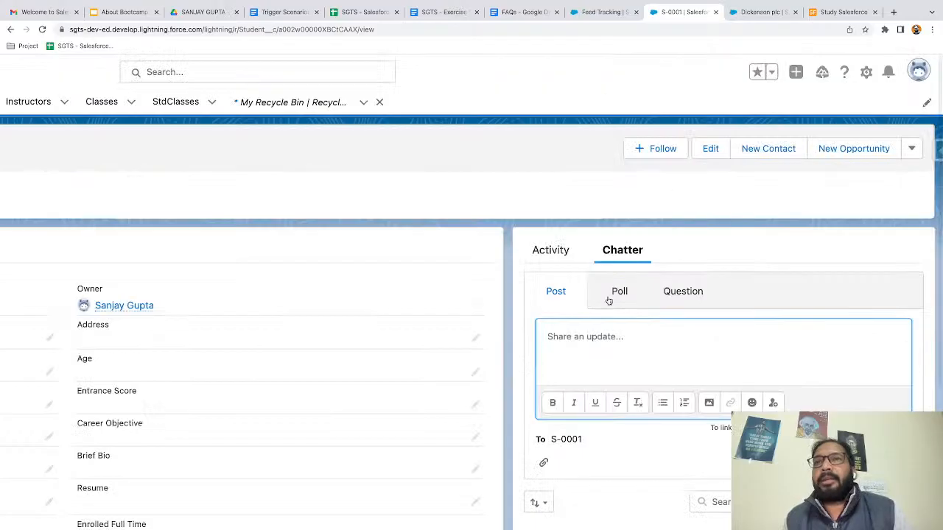
{"action": "scroll", "coordinate": [609, 299], "scroll_direction": "down", "scroll_amount": 2}
{"action": "type", "text": "@test"}
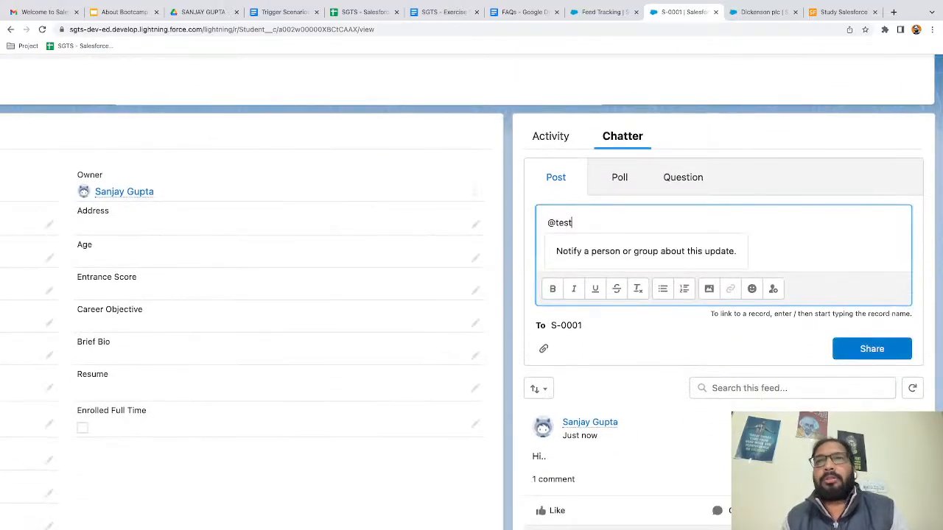
{"action": "left_click", "coordinate": [581, 248]}
{"action": "type", "text": "Hello!"}
{"action": "left_click", "coordinate": [853, 347]}
{"action": "scroll", "coordinate": [639, 322], "scroll_direction": "down", "scroll_amount": 3}
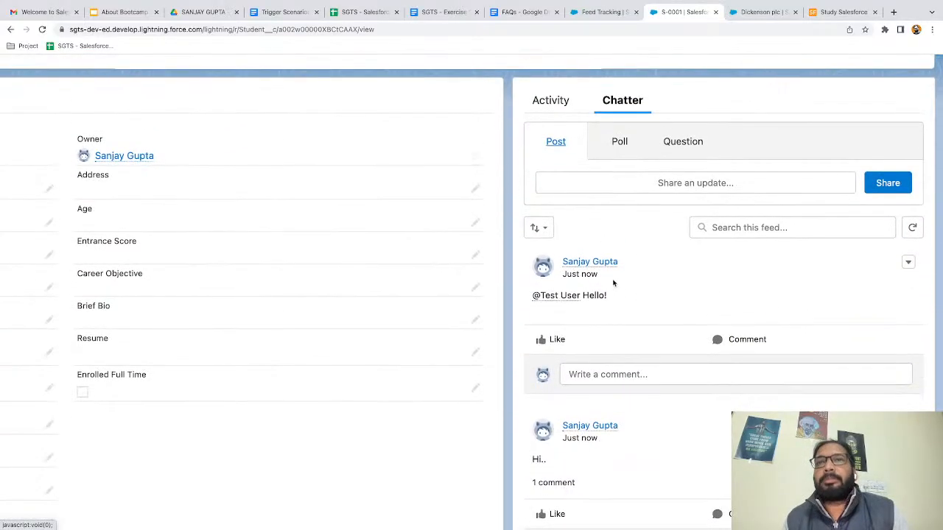
- Review the posts, the comment and the tracked Name change in the student record's Chatter feed
{"action": "scroll", "coordinate": [616, 291], "scroll_direction": "down", "scroll_amount": 5}
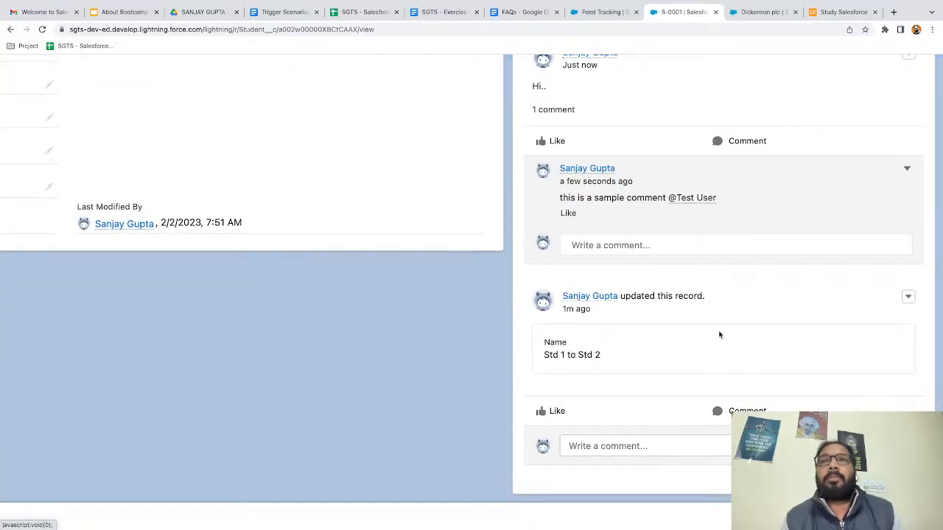
{"action": "scroll", "coordinate": [764, 279], "scroll_direction": "up", "scroll_amount": 1}
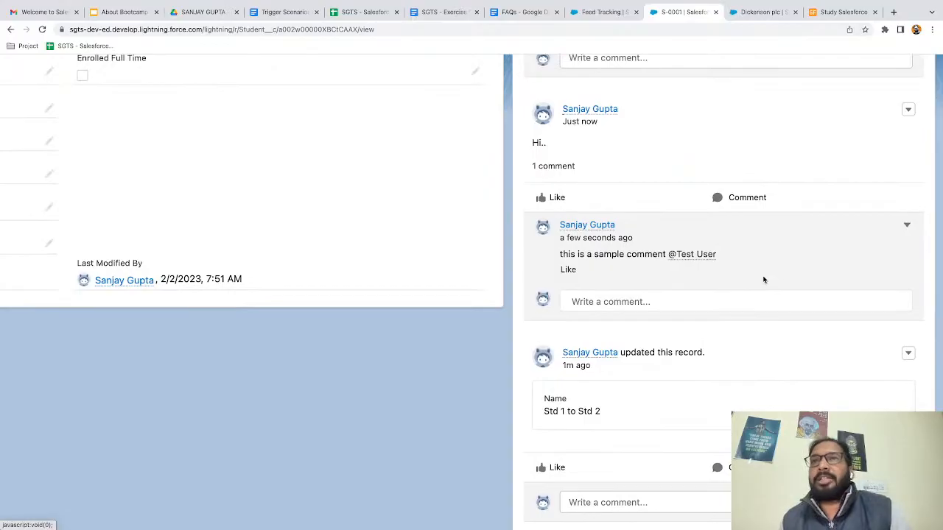
{"action": "scroll", "coordinate": [764, 280], "scroll_direction": "up", "scroll_amount": 1}
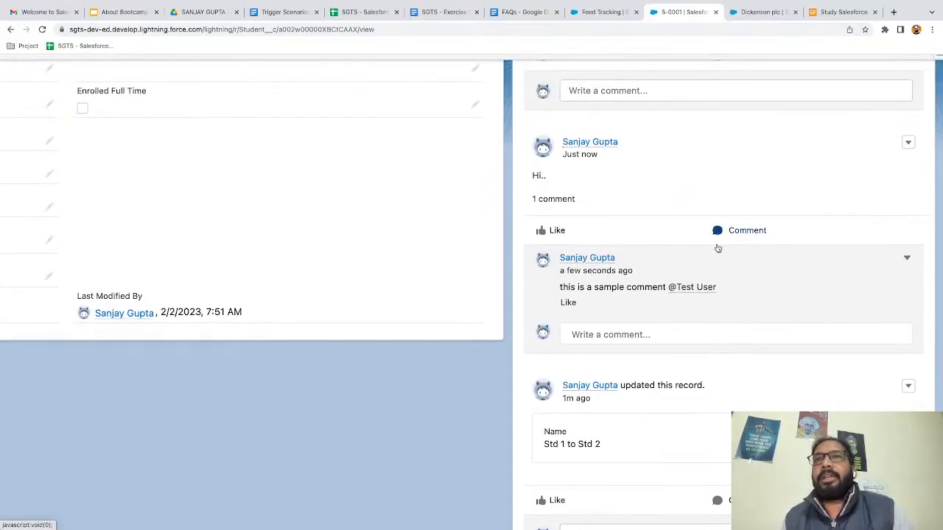
{"action": "scroll", "coordinate": [717, 248], "scroll_direction": "up", "scroll_amount": 1}
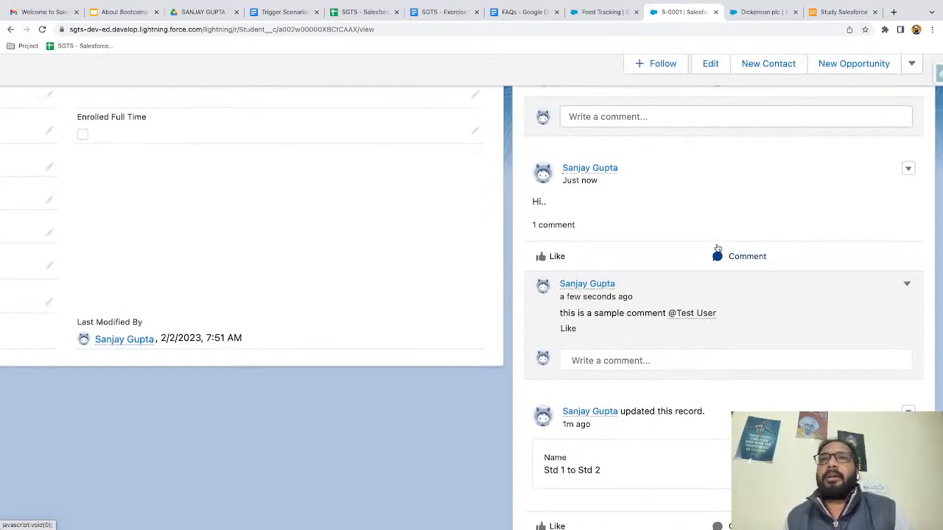
{"action": "scroll", "coordinate": [717, 248], "scroll_direction": "up", "scroll_amount": 5}
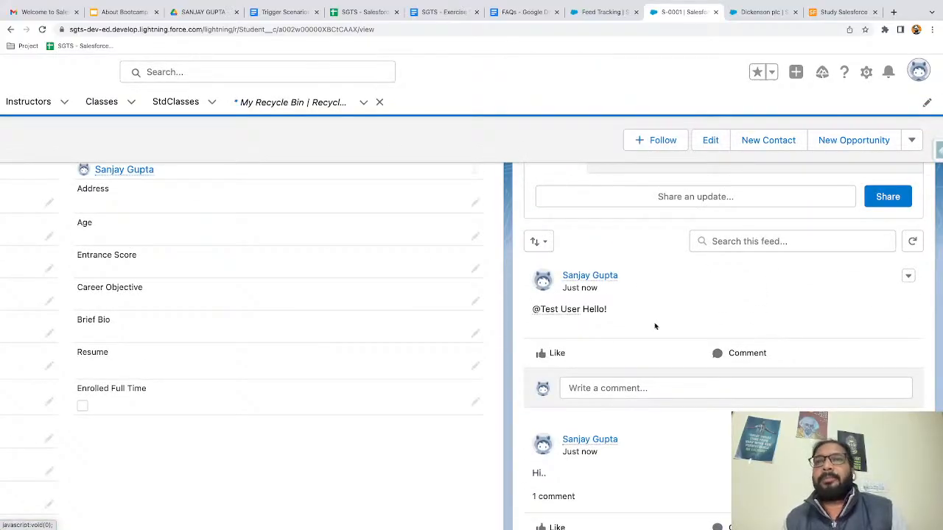
{"action": "key", "text": "ctrl+minus"}
{"action": "scroll", "coordinate": [719, 335], "scroll_direction": "up", "scroll_amount": 3}
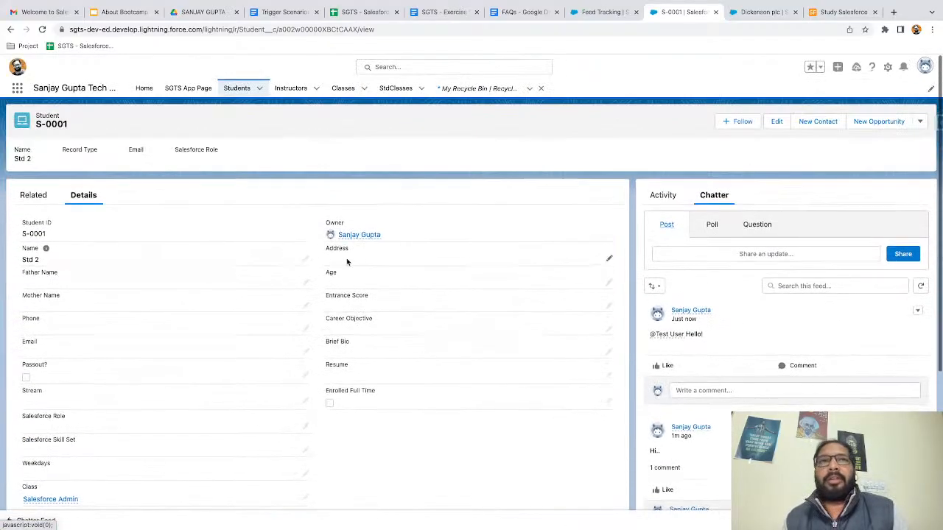
{"action": "scroll", "coordinate": [745, 358], "scroll_direction": "down", "scroll_amount": 5}
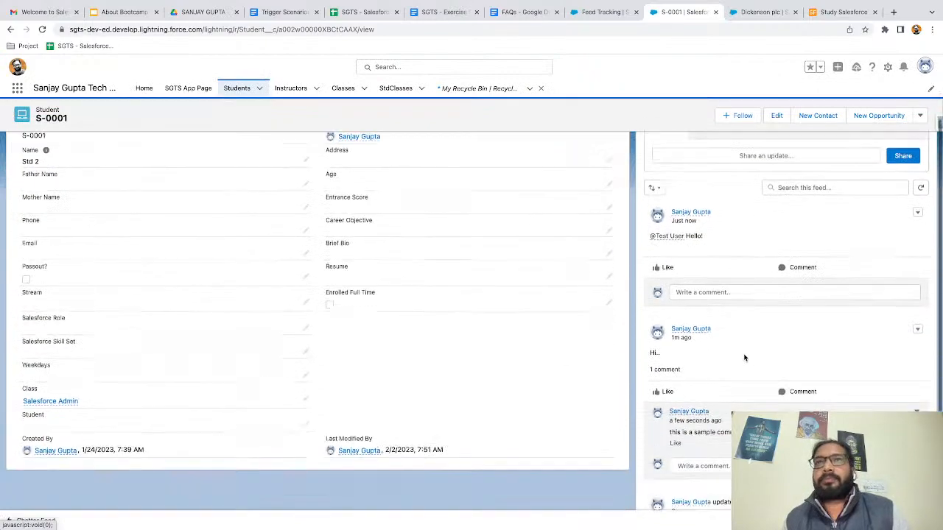
- Open student record S-0002 from the Students list and view its Chatter feed
{"action": "left_click", "coordinate": [237, 88]}
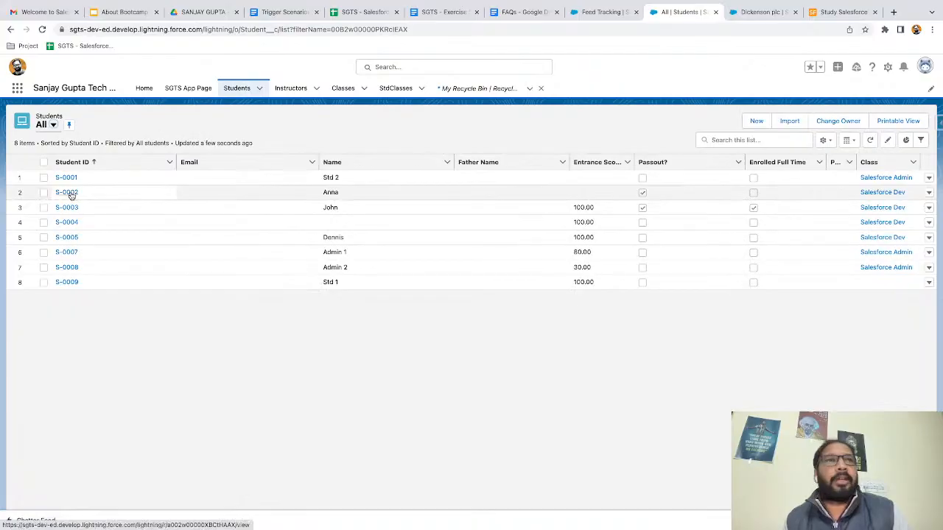
{"action": "left_click", "coordinate": [68, 193]}
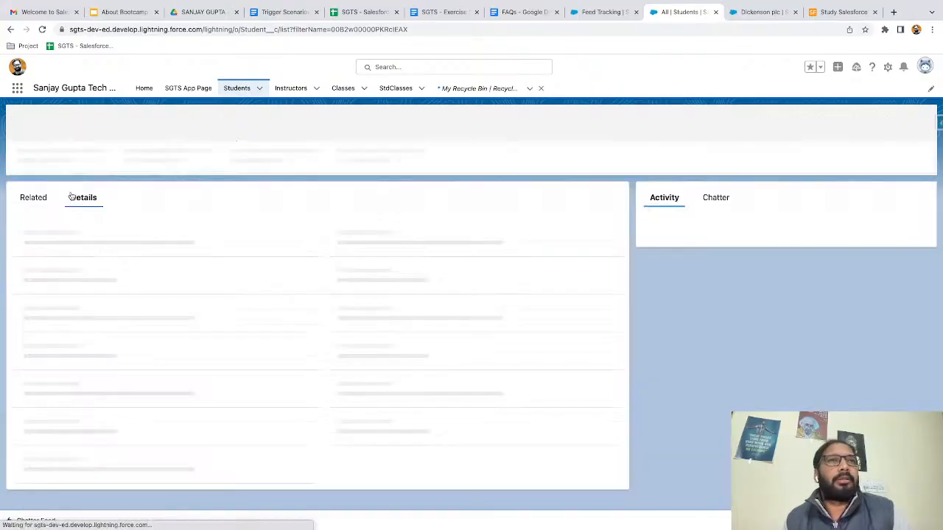
{"action": "left_click", "coordinate": [716, 194]}
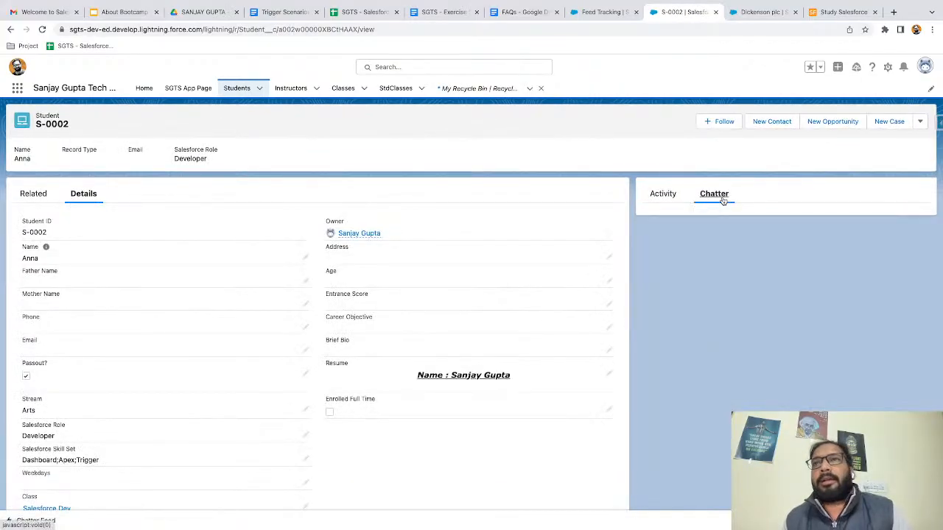
{"action": "scroll", "coordinate": [741, 337], "scroll_direction": "down", "scroll_amount": 1}
{"action": "scroll", "coordinate": [741, 337], "scroll_direction": "up", "scroll_amount": 1}
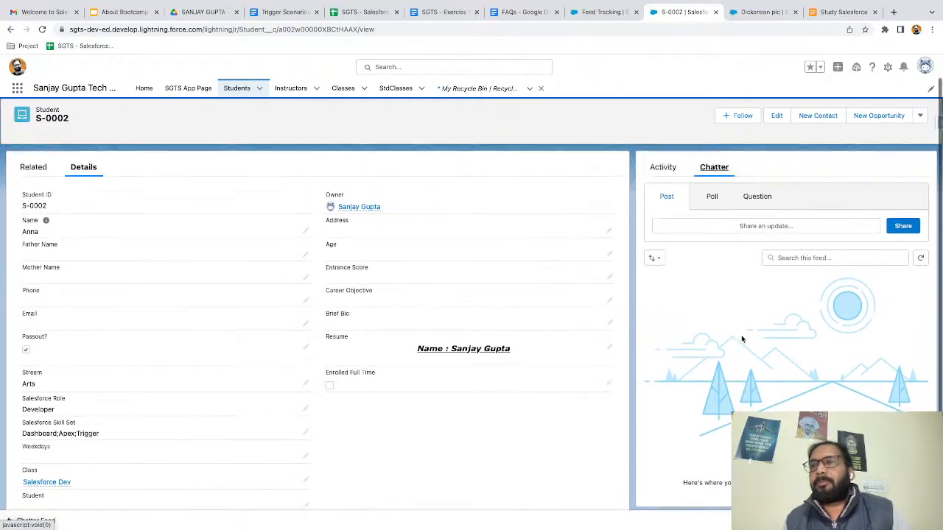
- Return to student record S-0001 and view the posts and tracked change in its Chatter feed
{"action": "left_click", "coordinate": [236, 88]}
{"action": "left_click", "coordinate": [66, 178]}
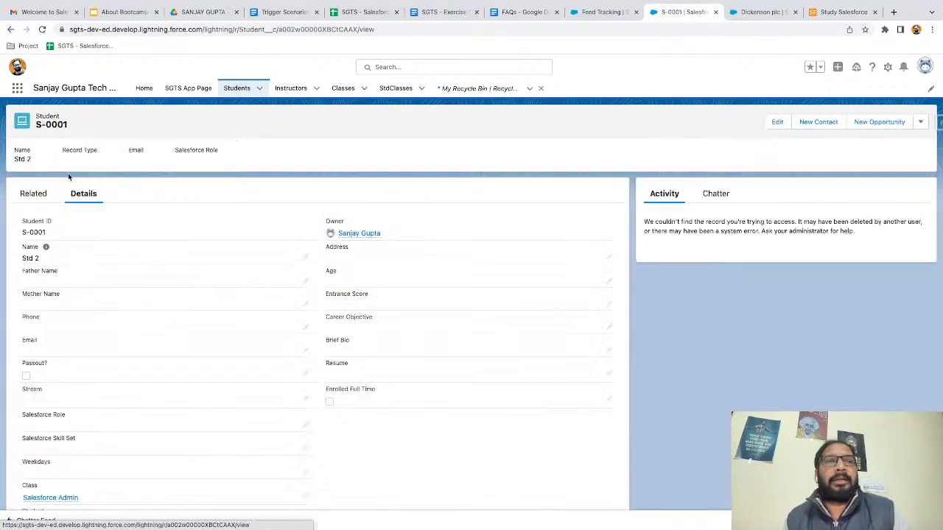
{"action": "left_click", "coordinate": [726, 198]}
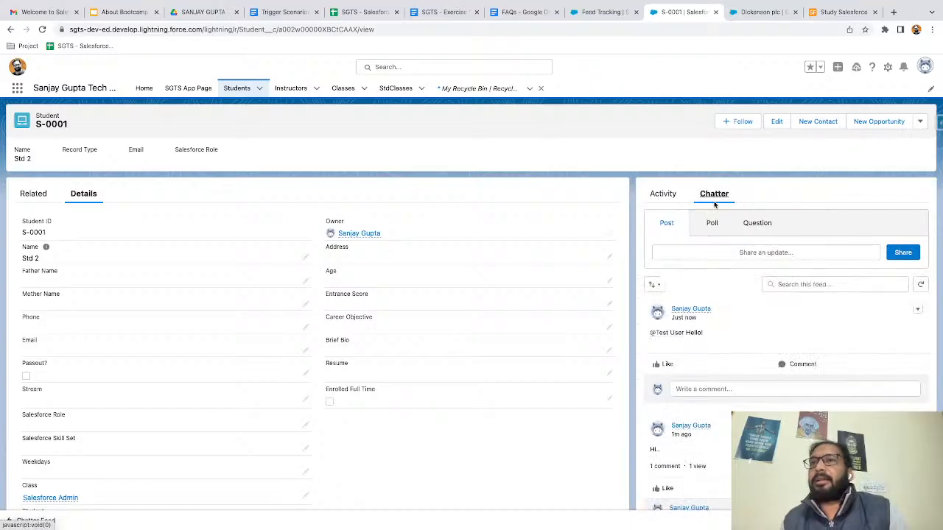
{"action": "scroll", "coordinate": [716, 314], "scroll_direction": "down", "scroll_amount": 5}
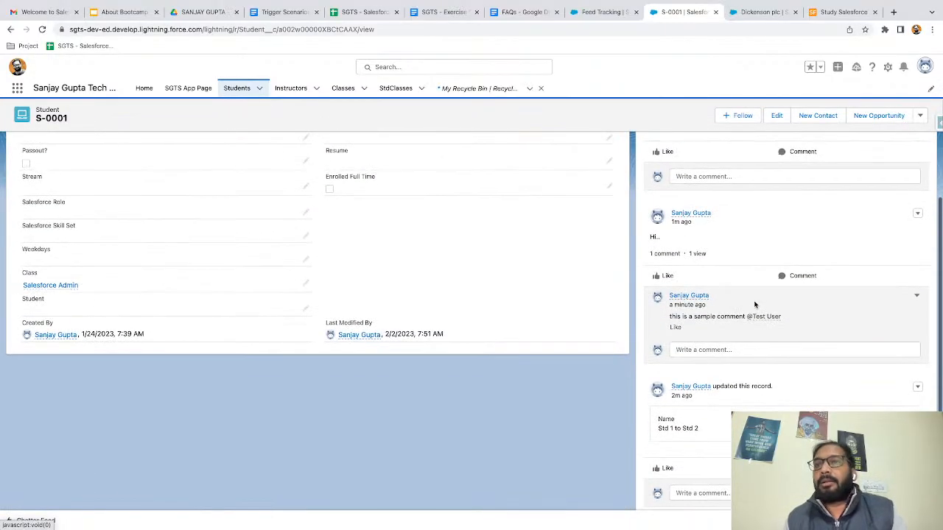
{"action": "scroll", "coordinate": [755, 302], "scroll_direction": "down", "scroll_amount": 1}
{"action": "scroll", "coordinate": [536, 277], "scroll_direction": "up", "scroll_amount": 1}
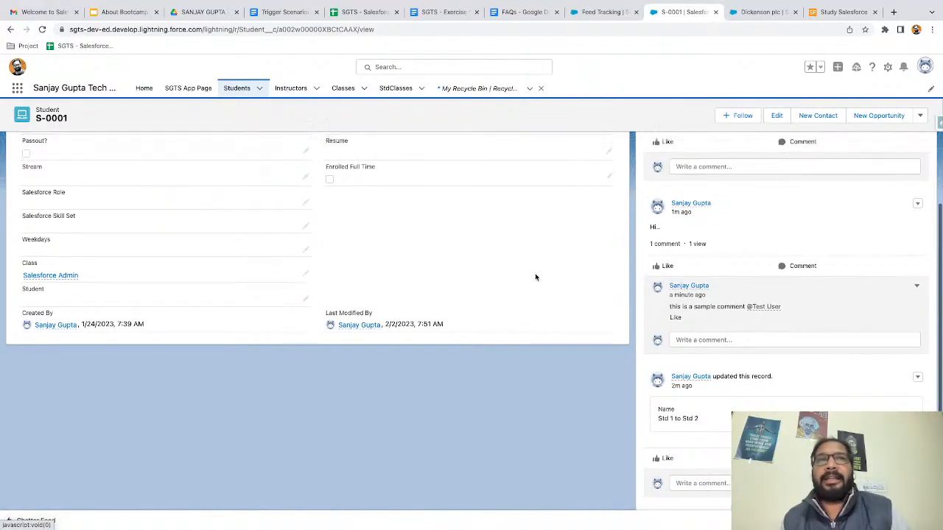
{"action": "scroll", "coordinate": [757, 405], "scroll_direction": "down", "scroll_amount": 1}
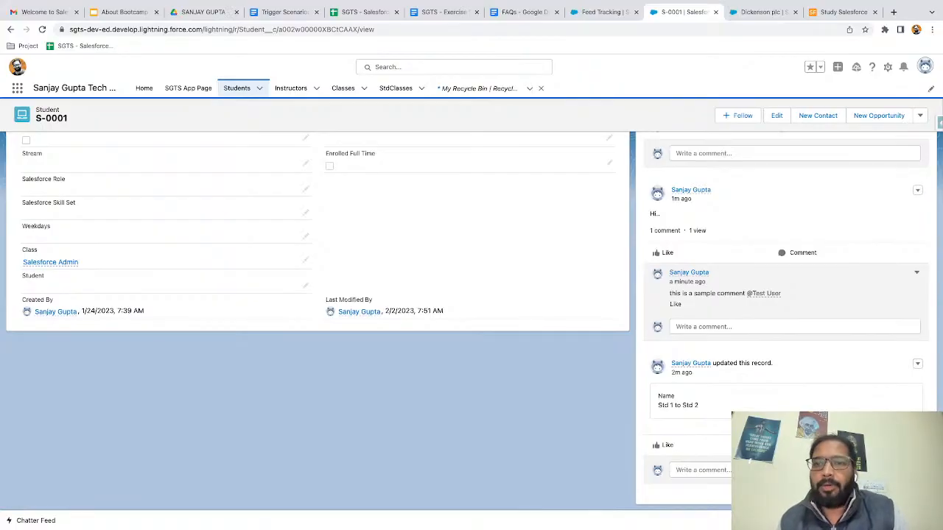
- Go back to Setup, search for "public grou" and open the Public Groups page
{"action": "left_click", "coordinate": [589, 21]}
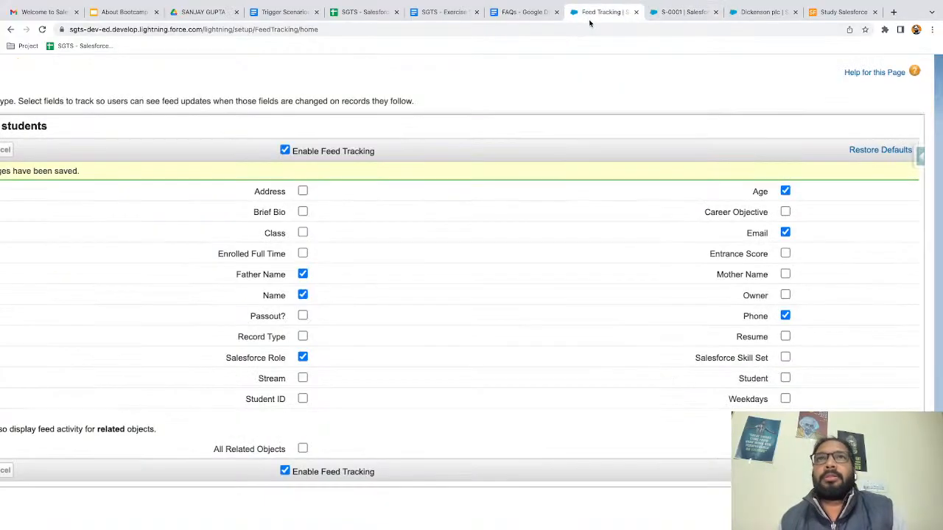
{"action": "scroll", "coordinate": [379, 159], "scroll_direction": "down", "scroll_amount": 3}
{"action": "scroll", "coordinate": [219, 171], "scroll_direction": "down", "scroll_amount": 3}
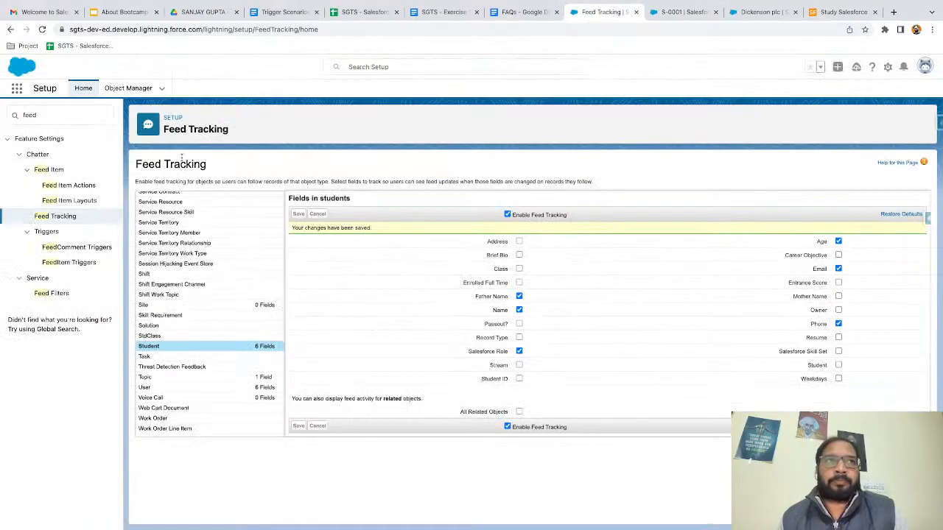
{"action": "left_click", "coordinate": [63, 118]}
{"action": "type", "text": "public"}
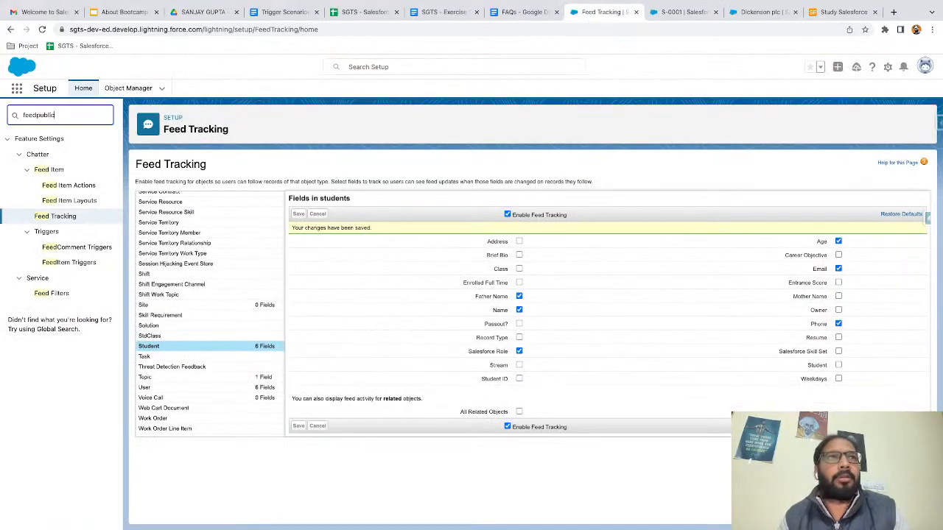
{"action": "key", "text": "ctrl+a"}
{"action": "type", "text": "public grou"}
{"action": "left_click", "coordinate": [53, 155]}
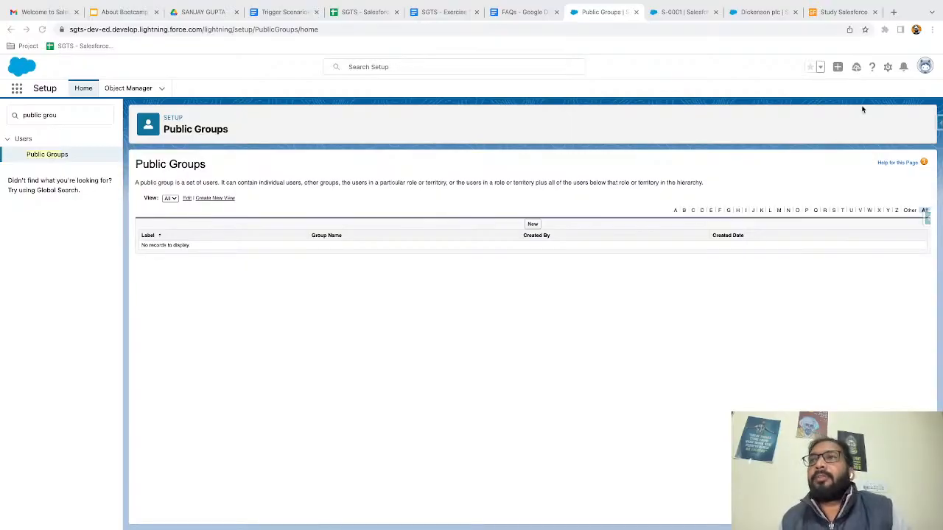
- Check the Salesforce notifications and close the list
{"action": "left_click", "coordinate": [904, 68]}
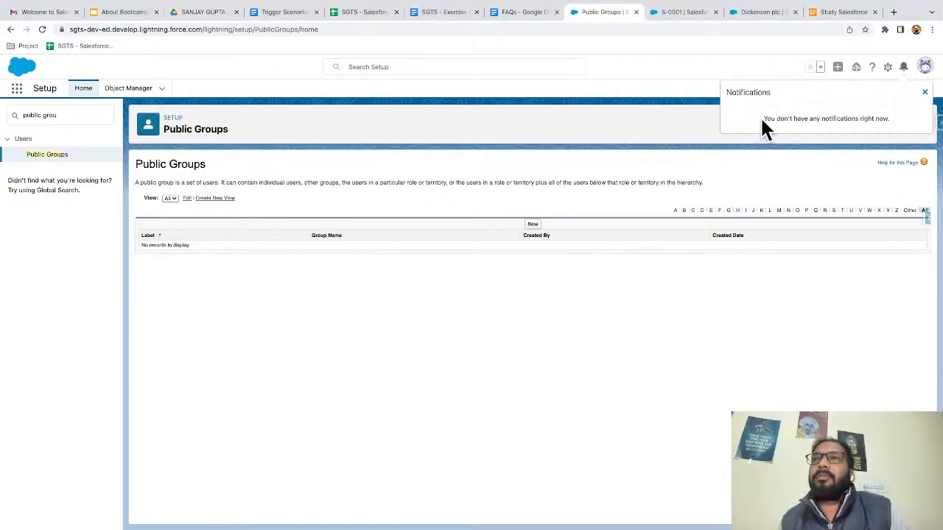
{"action": "left_click", "coordinate": [709, 103]}
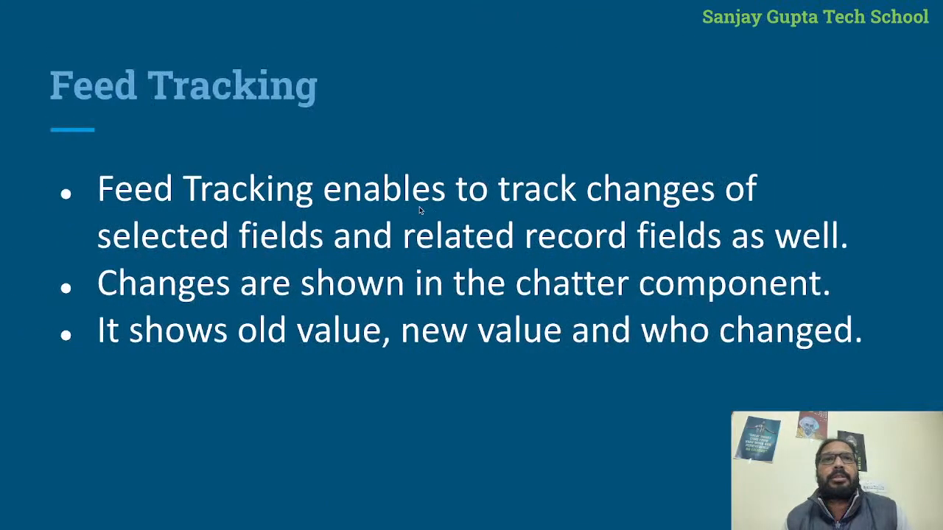
{"action": "left_click", "coordinate": [402, 242]}
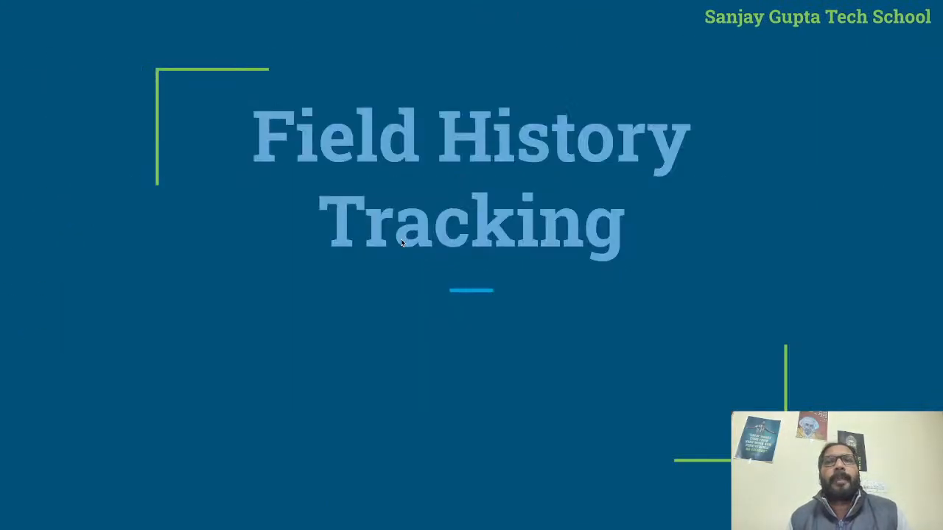
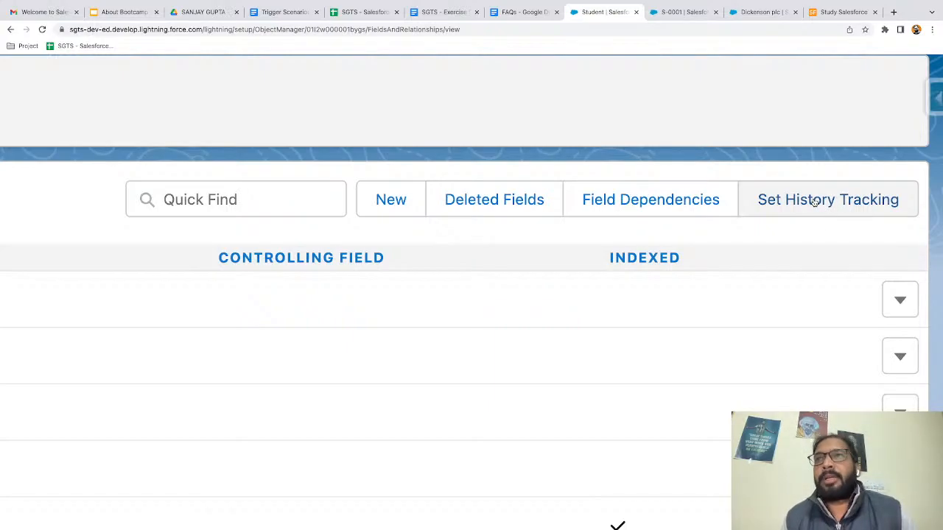
- Set history tracking on the Student object for Email, Phone, Name, Stream, Brief Bio and Salesforce Skill Set, and save it
{"action": "left_click", "coordinate": [815, 201]}
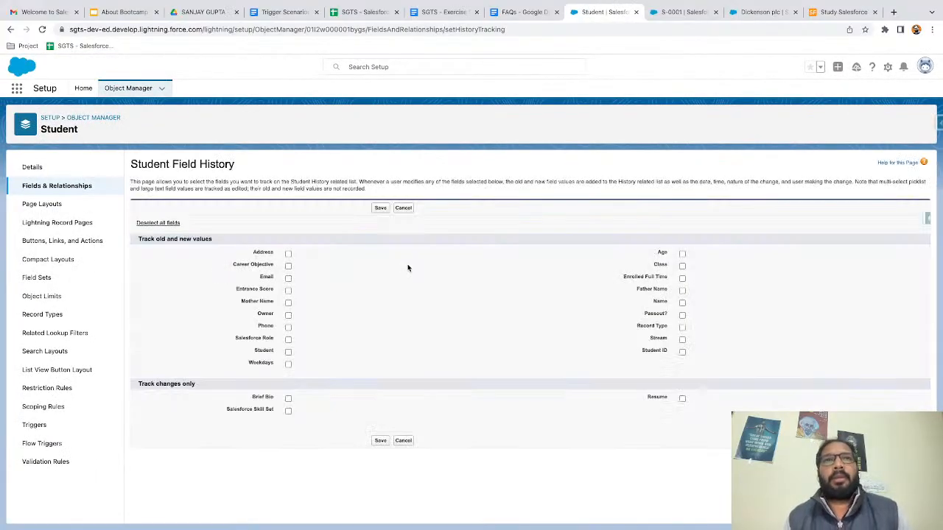
{"action": "scroll", "coordinate": [408, 268], "scroll_direction": "up", "scroll_amount": 2}
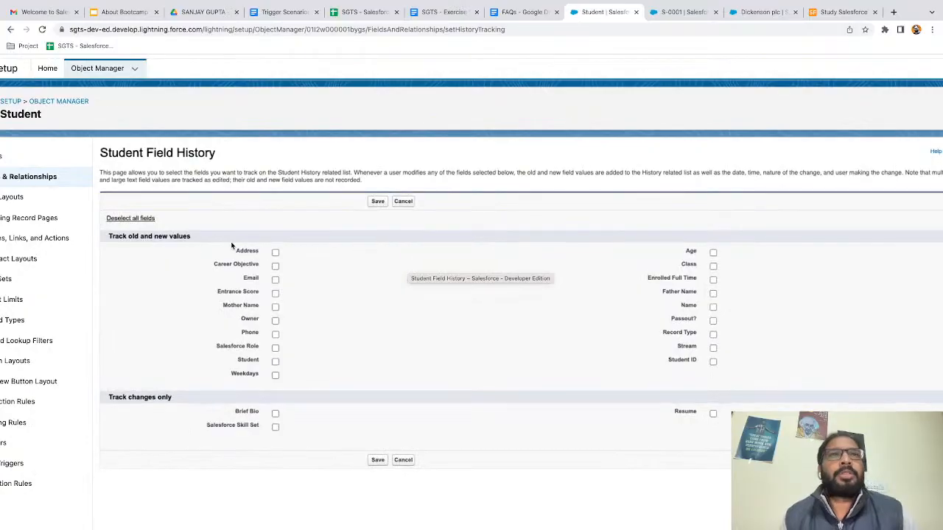
{"action": "scroll", "coordinate": [350, 237], "scroll_direction": "right", "scroll_amount": 2}
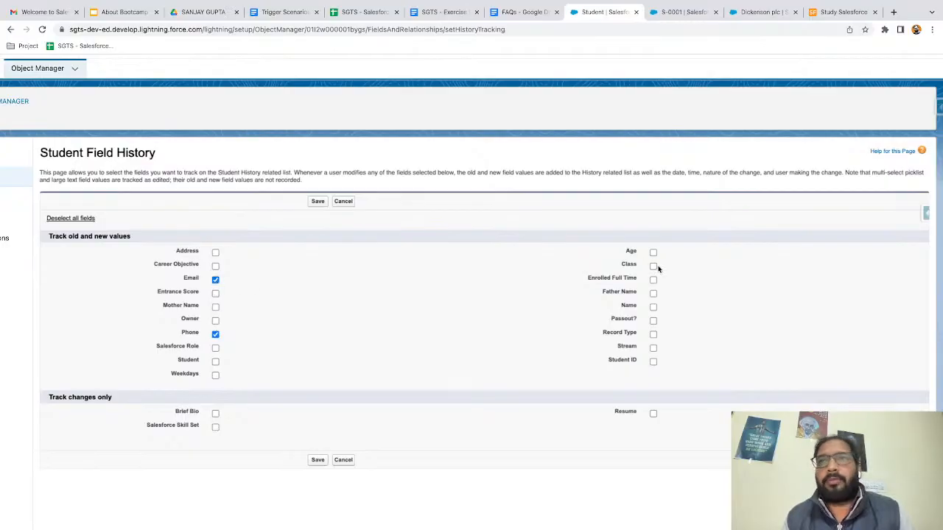
{"action": "left_click", "coordinate": [653, 307]}
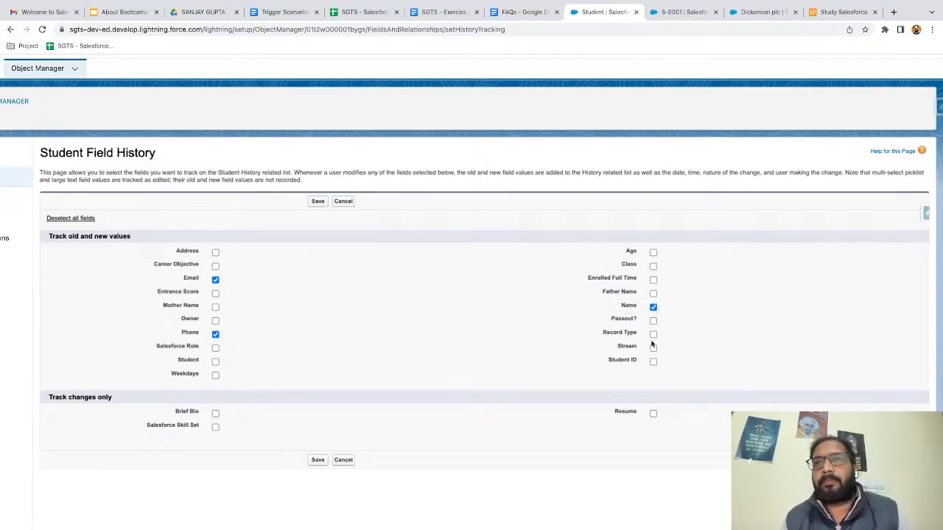
{"action": "left_click", "coordinate": [654, 349]}
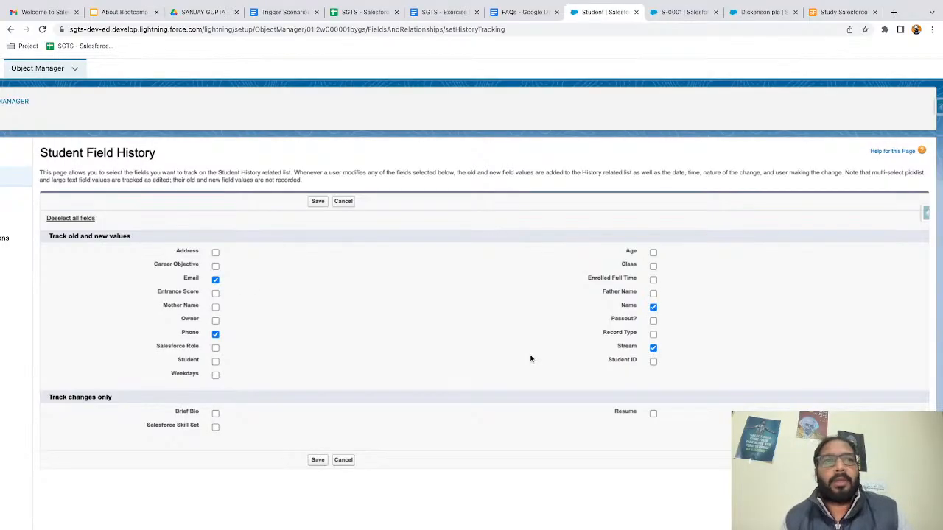
{"action": "left_click", "coordinate": [215, 415]}
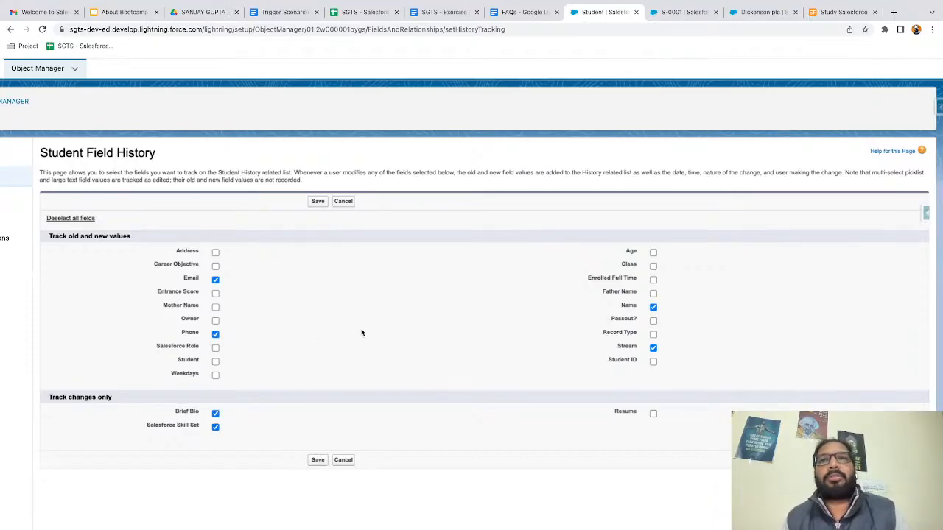
{"action": "left_click", "coordinate": [318, 461]}
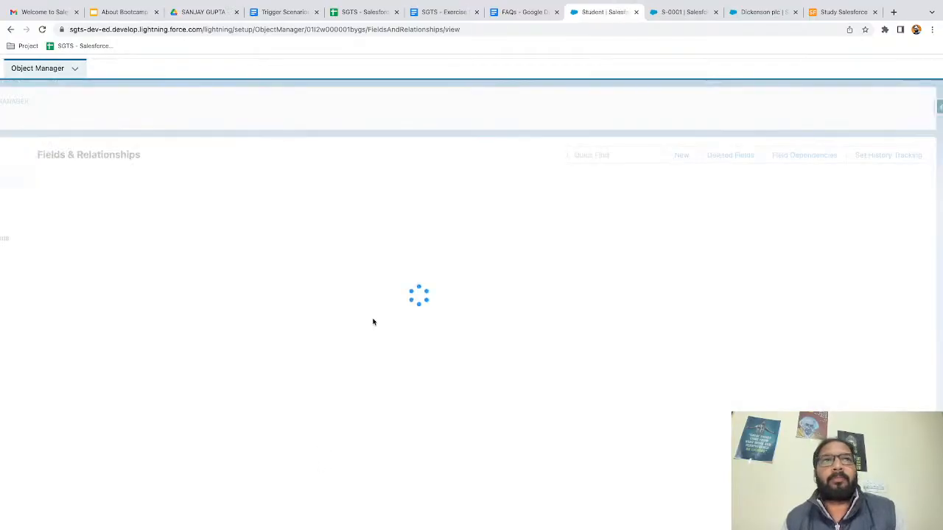
- Reopen student record S-0001 from the Students list and check its related lists
{"action": "left_click", "coordinate": [684, 11]}
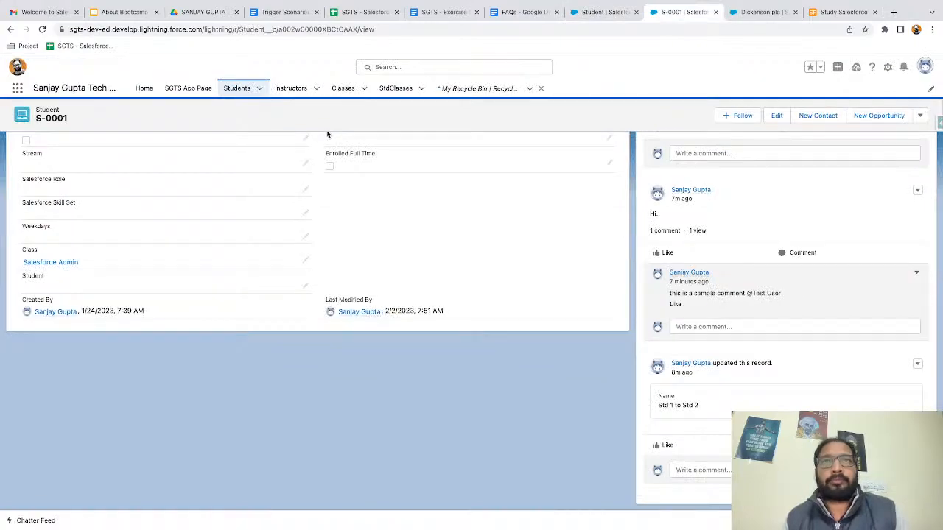
{"action": "left_click", "coordinate": [240, 89]}
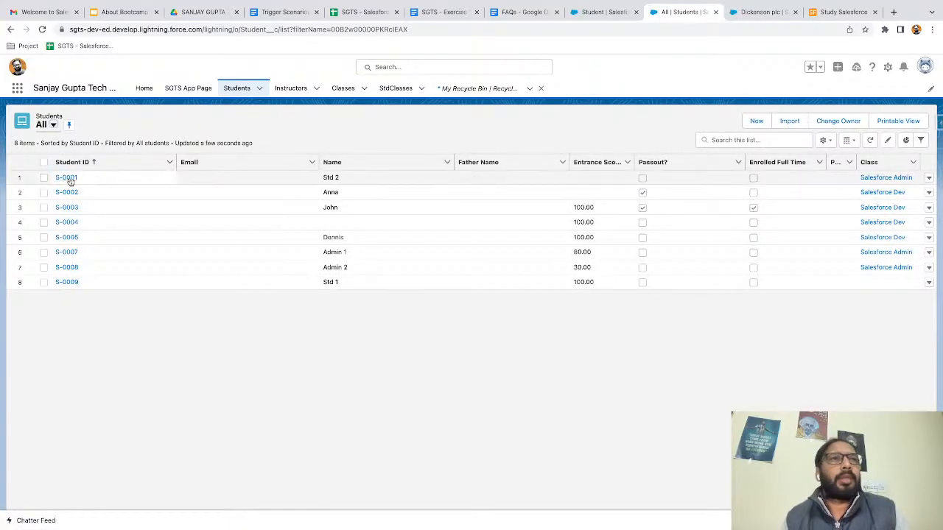
{"action": "left_click", "coordinate": [68, 178]}
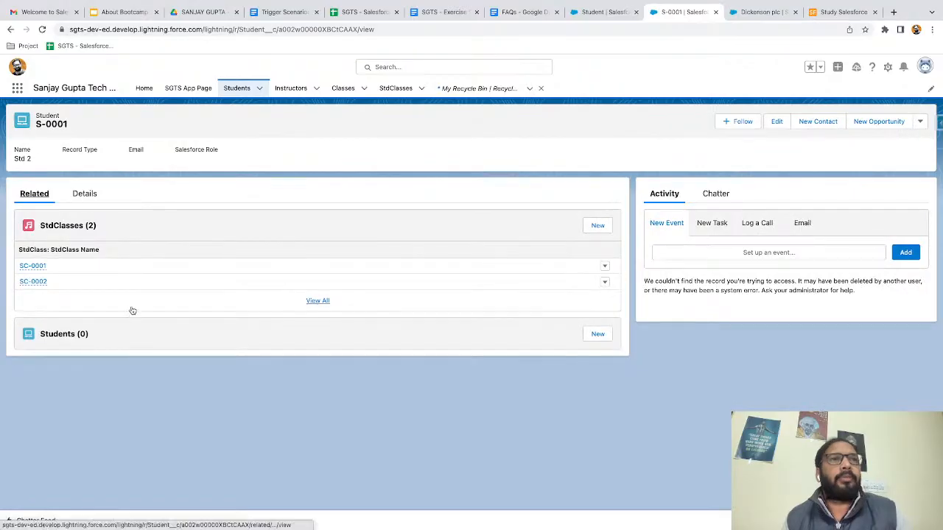
- Recheck which Student fields are selected for history tracking and save the selection again
{"action": "left_click", "coordinate": [609, 12]}
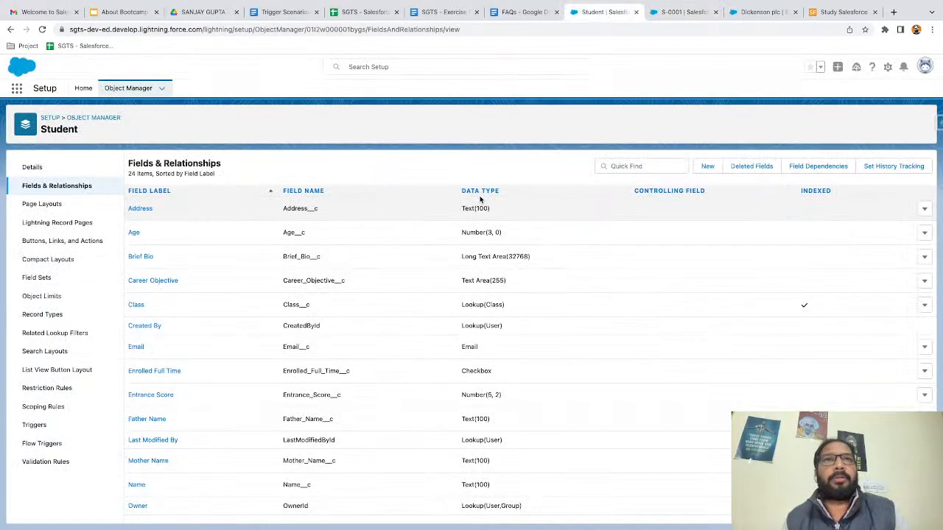
{"action": "left_click", "coordinate": [884, 166]}
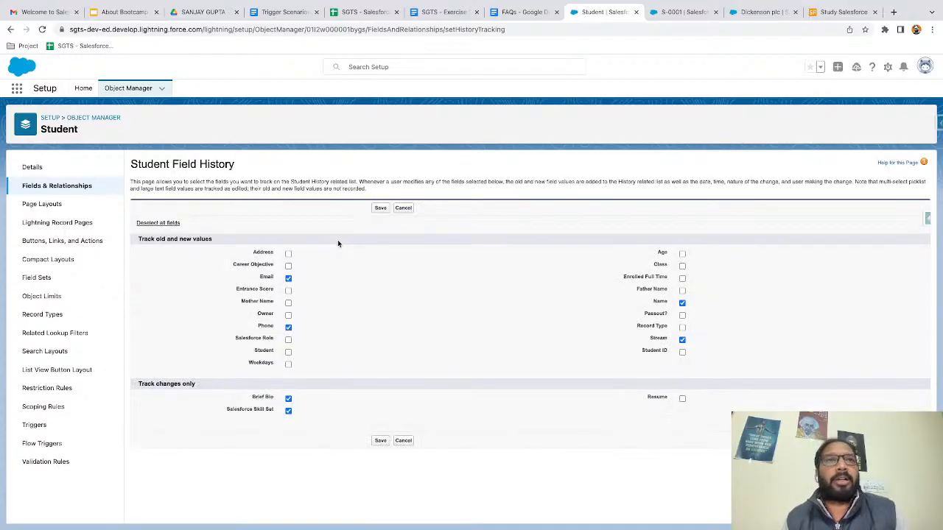
{"action": "left_click", "coordinate": [380, 209]}
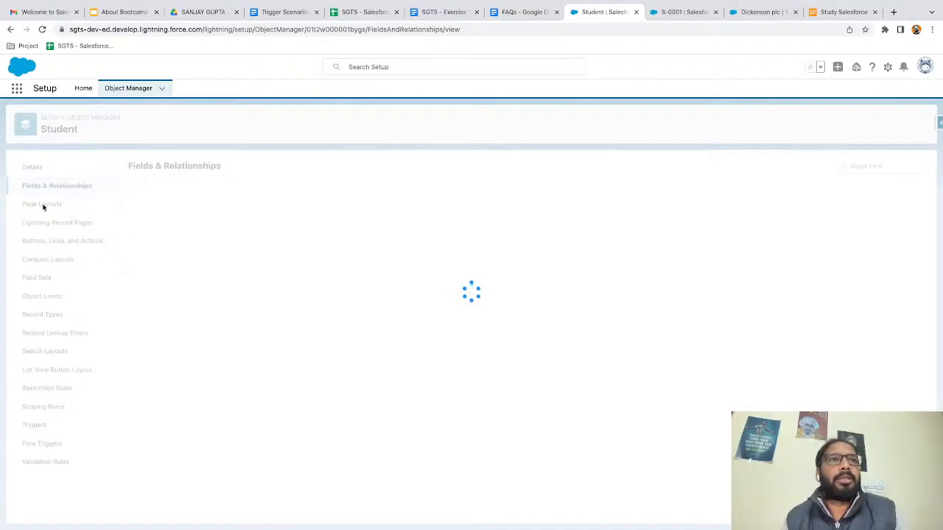
- Open the Student object's Fresher Layout and examine the related lists available for the page layout
{"action": "left_click", "coordinate": [43, 205]}
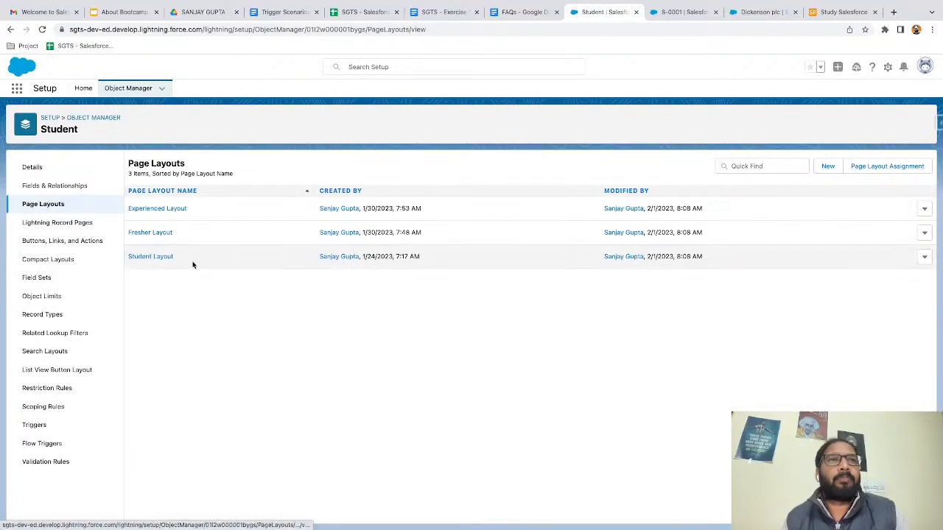
{"action": "left_click", "coordinate": [149, 233]}
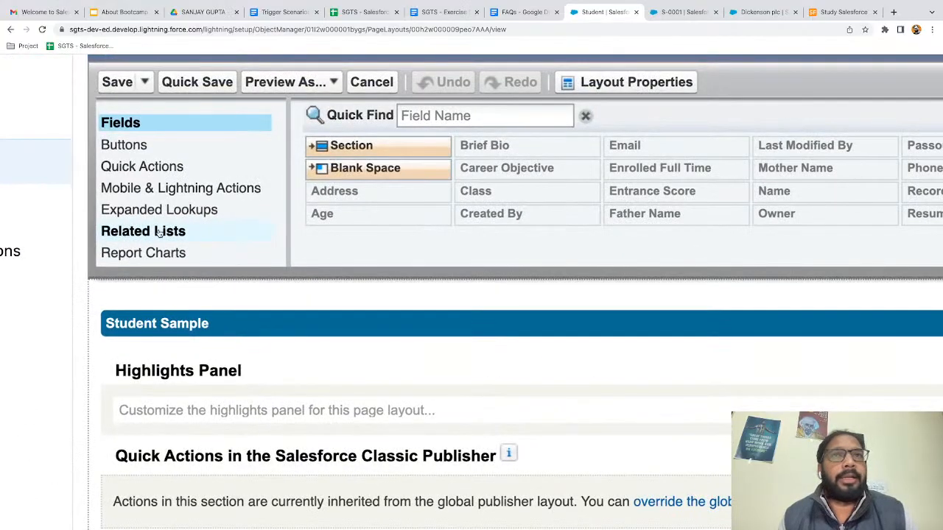
{"action": "left_click", "coordinate": [159, 232]}
{"action": "scroll", "coordinate": [192, 225], "scroll_direction": "down", "scroll_amount": 5}
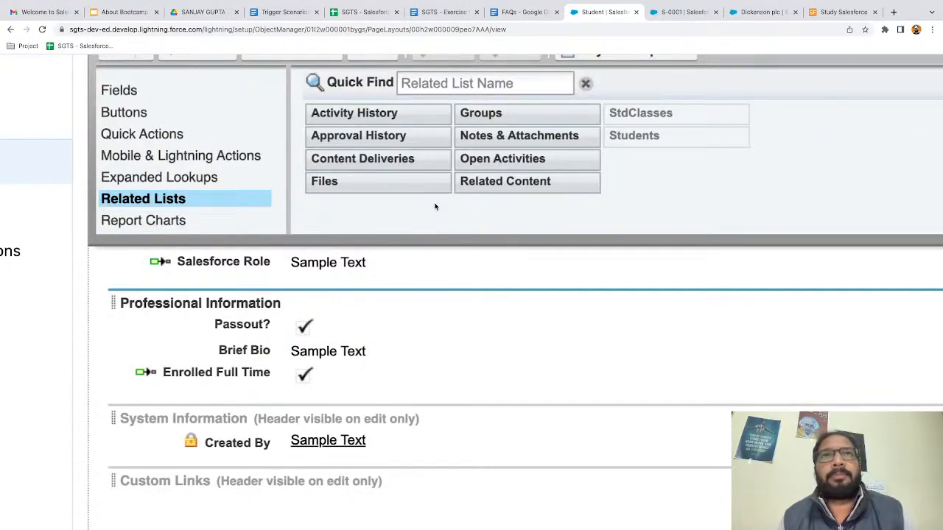
{"action": "scroll", "coordinate": [431, 233], "scroll_direction": "down", "scroll_amount": 1}
{"action": "scroll", "coordinate": [430, 232], "scroll_direction": "up", "scroll_amount": 1}
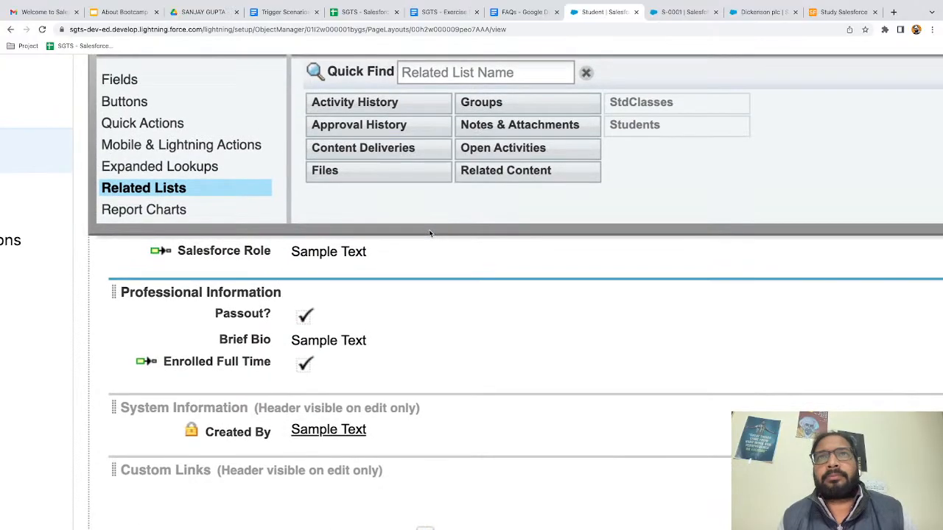
{"action": "scroll", "coordinate": [430, 240], "scroll_direction": "up", "scroll_amount": 1}
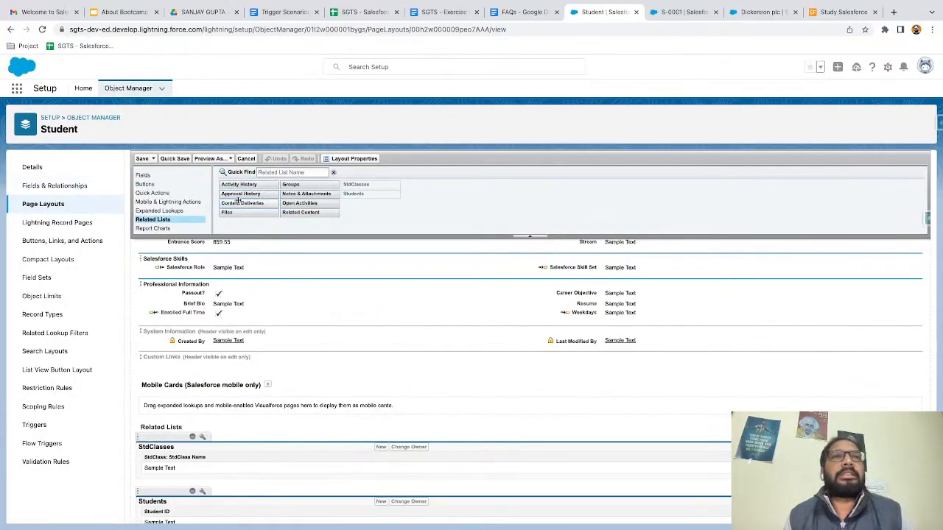
- Open the Student object's definition for editing and enable the Track Field History optional feature
{"action": "left_click", "coordinate": [35, 168]}
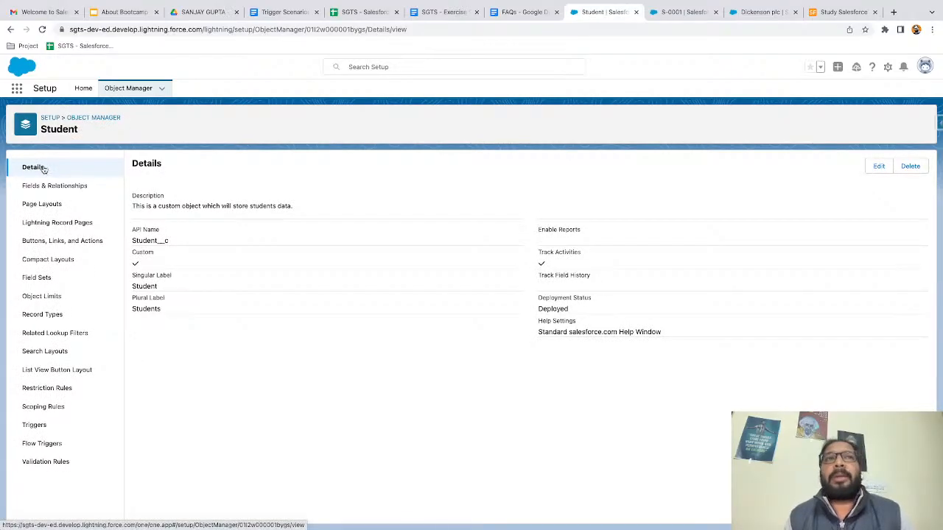
{"action": "scroll", "coordinate": [601, 251], "scroll_direction": "up", "scroll_amount": 5}
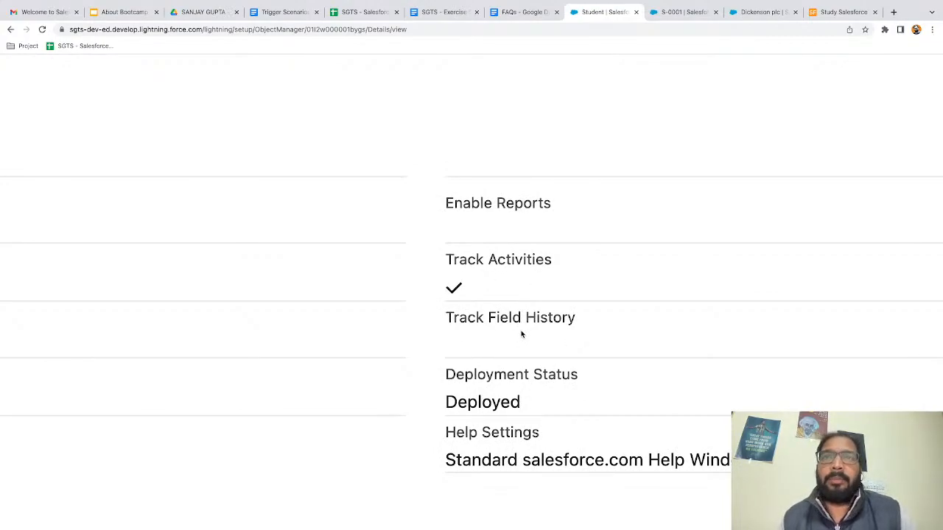
{"action": "scroll", "coordinate": [573, 347], "scroll_direction": "right", "scroll_amount": 3}
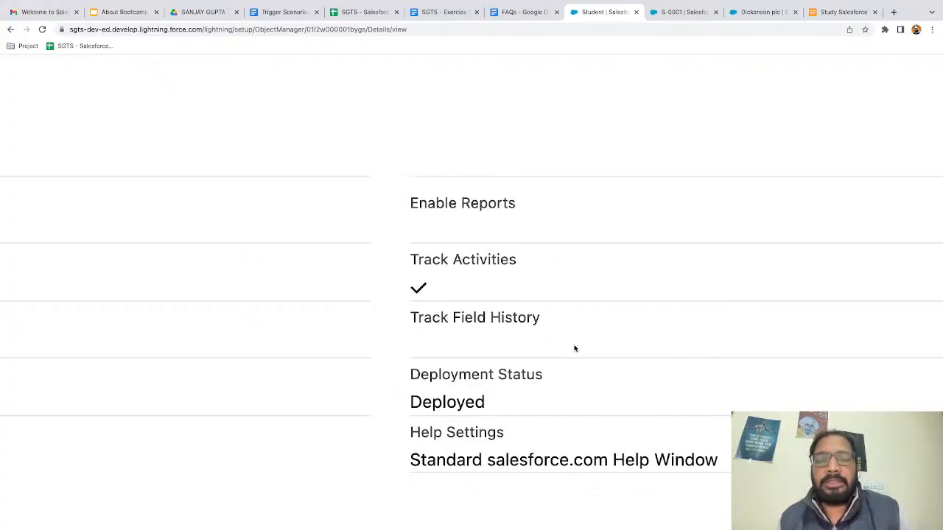
{"action": "scroll", "coordinate": [574, 349], "scroll_direction": "right", "scroll_amount": 5}
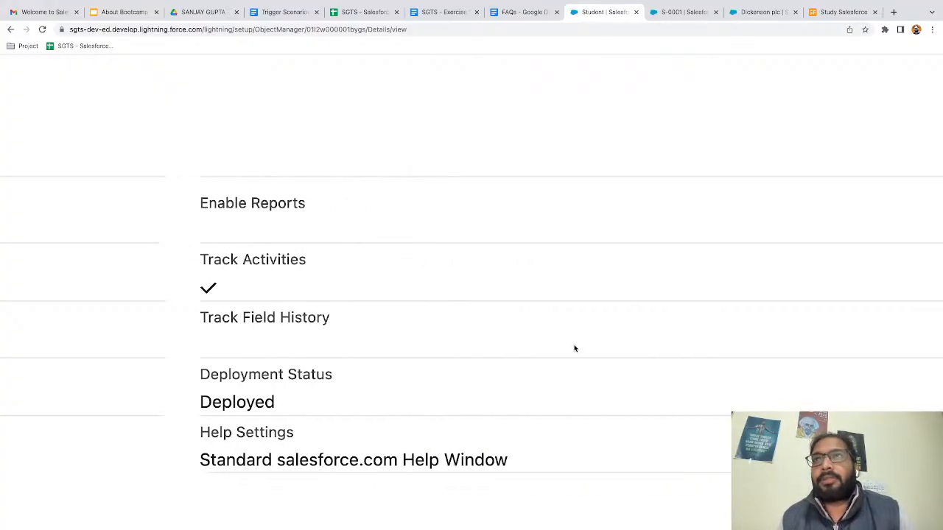
{"action": "scroll", "coordinate": [574, 348], "scroll_direction": "down", "scroll_amount": 3}
{"action": "left_click", "coordinate": [856, 182]}
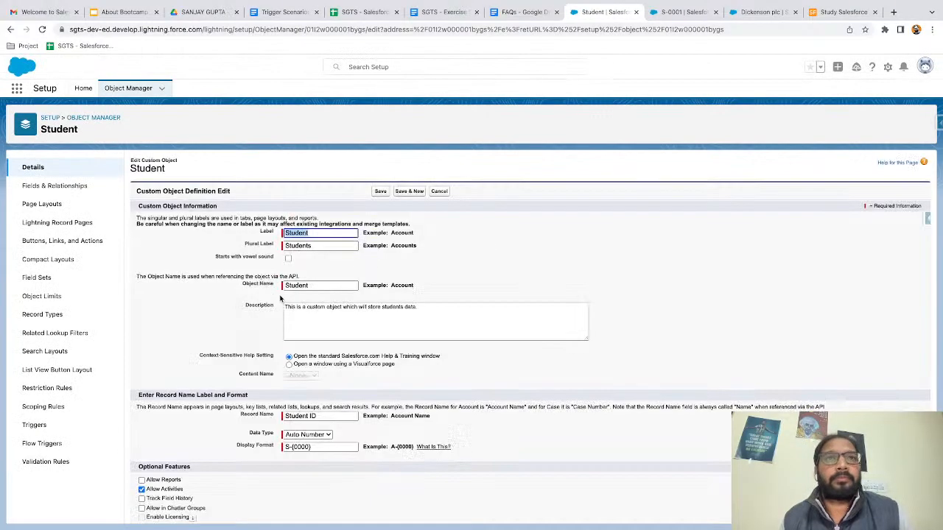
{"action": "scroll", "coordinate": [268, 352], "scroll_direction": "down", "scroll_amount": 3}
{"action": "scroll", "coordinate": [200, 326], "scroll_direction": "up", "scroll_amount": 4}
{"action": "scroll", "coordinate": [200, 327], "scroll_direction": "up", "scroll_amount": 3}
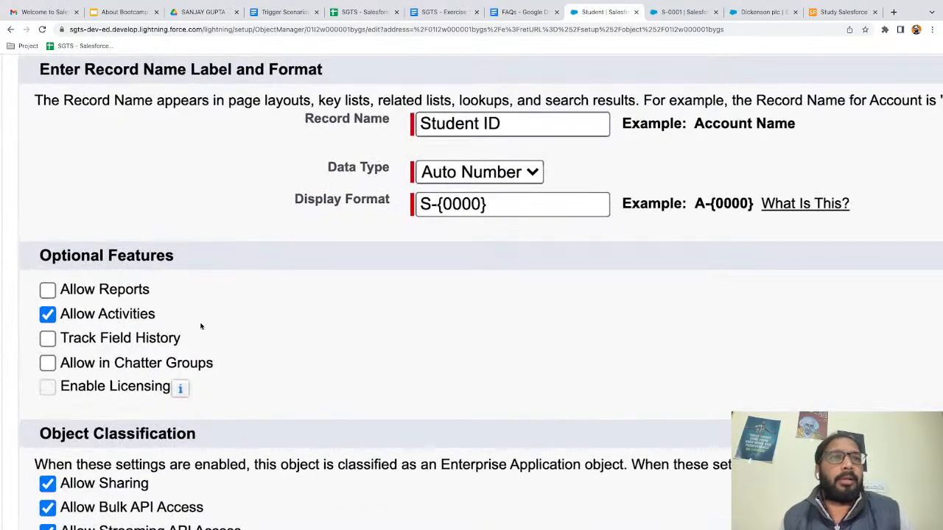
{"action": "scroll", "coordinate": [200, 326], "scroll_direction": "left", "scroll_amount": 5}
{"action": "left_click", "coordinate": [367, 339]}
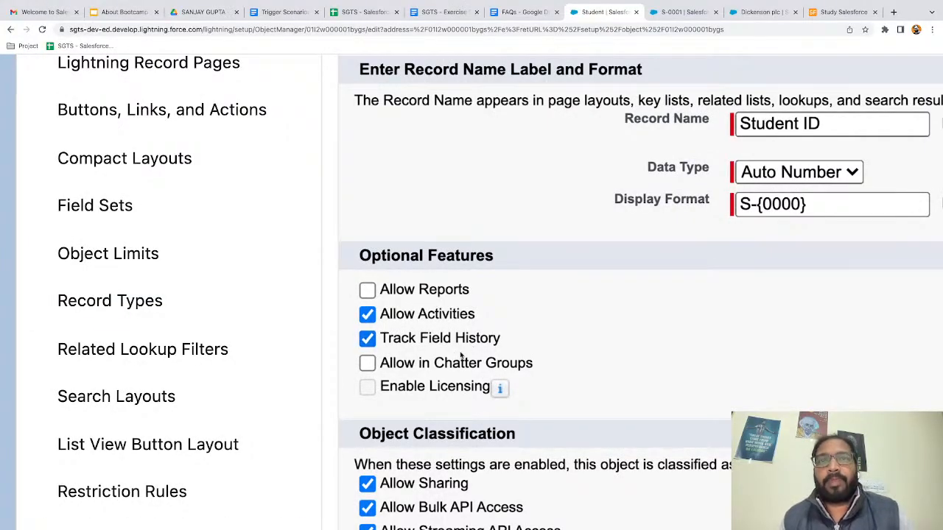
- Save the Student object definition and review the Track Field History setting in its details
{"action": "scroll", "coordinate": [464, 354], "scroll_direction": "down", "scroll_amount": 5}
{"action": "scroll", "coordinate": [460, 356], "scroll_direction": "up", "scroll_amount": 3}
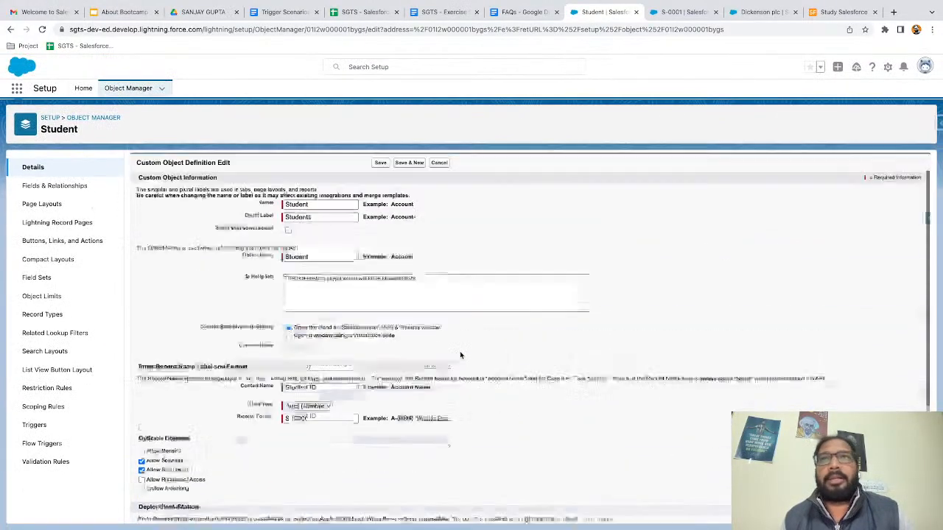
{"action": "left_click", "coordinate": [380, 192]}
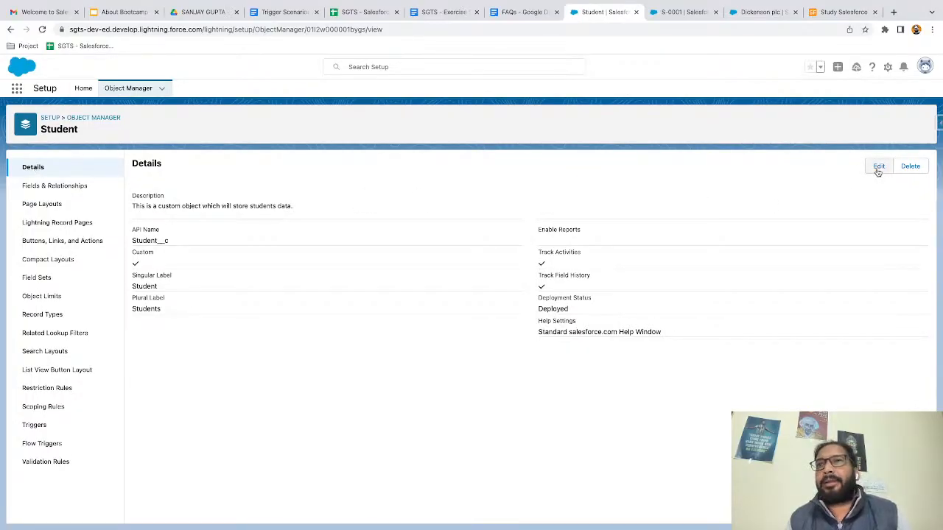
{"action": "scroll", "coordinate": [542, 274], "scroll_direction": "up", "scroll_amount": 5}
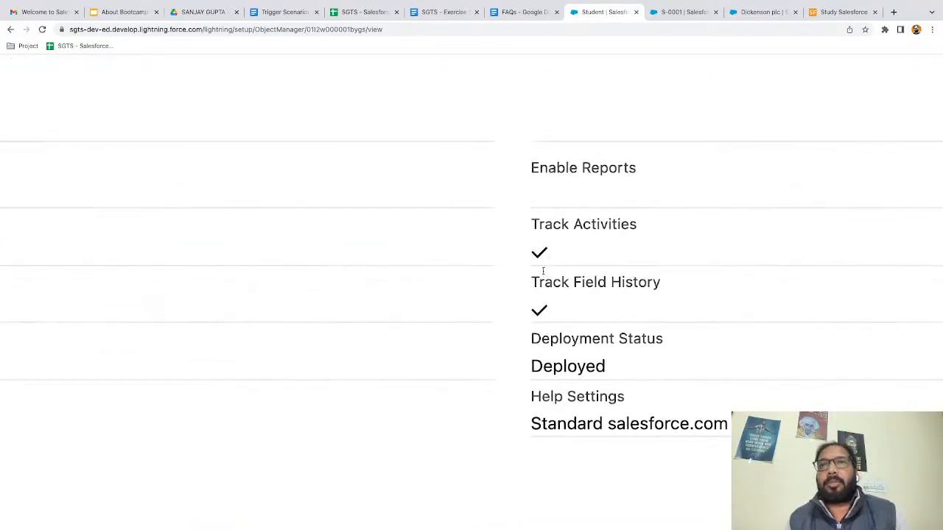
{"action": "scroll", "coordinate": [637, 286], "scroll_direction": "down", "scroll_amount": 5}
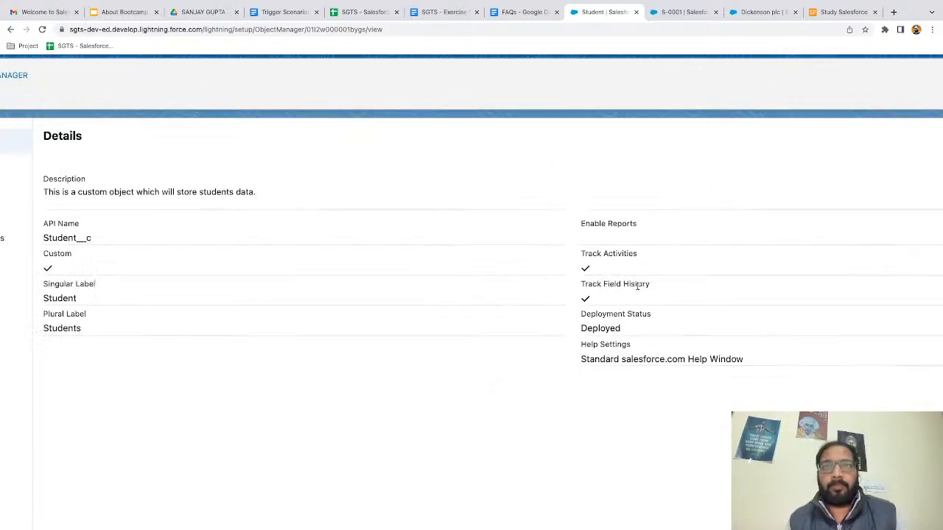
- Reload student record S-0001 and check its related lists for a history list
{"action": "left_click", "coordinate": [674, 11]}
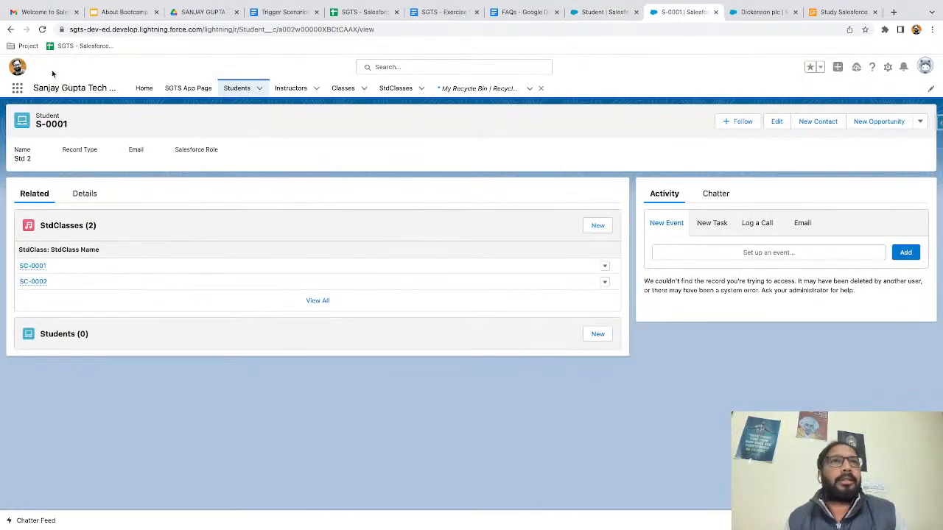
{"action": "left_click", "coordinate": [42, 30]}
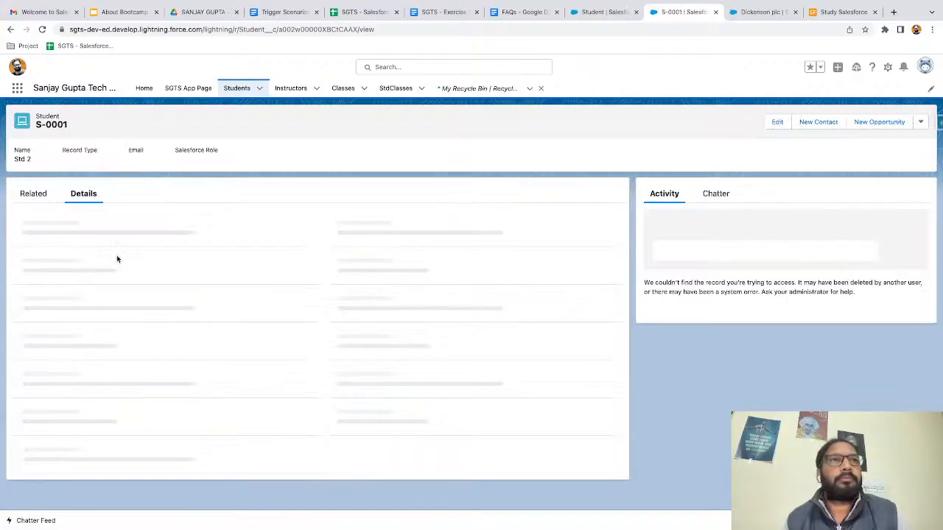
{"action": "left_click", "coordinate": [35, 195]}
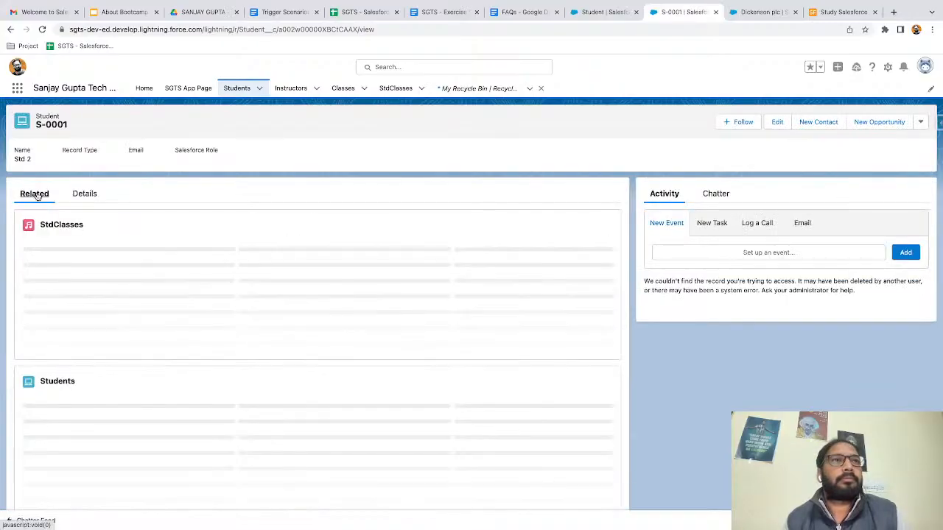
- Open student record S-0005 from the All Freshers list view and check its related lists
{"action": "left_click", "coordinate": [232, 90]}
{"action": "left_click", "coordinate": [53, 127]}
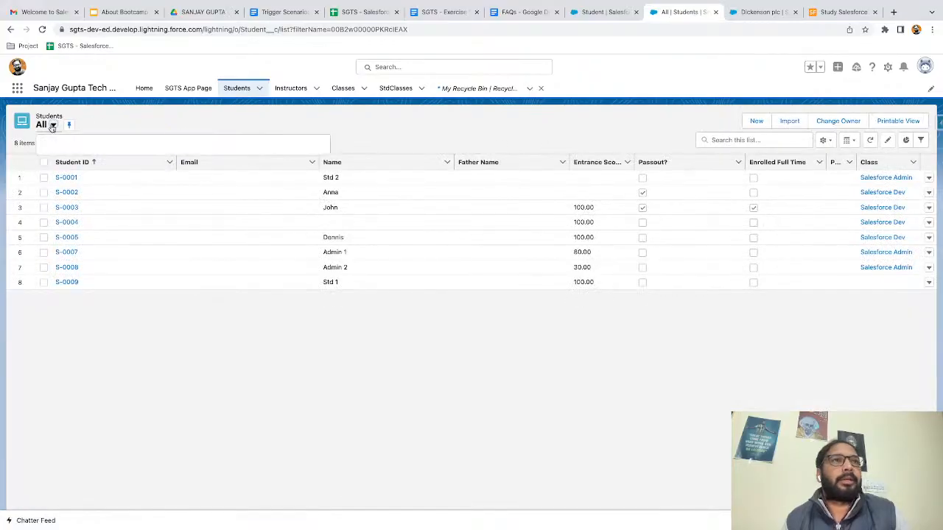
{"action": "left_click", "coordinate": [63, 194]}
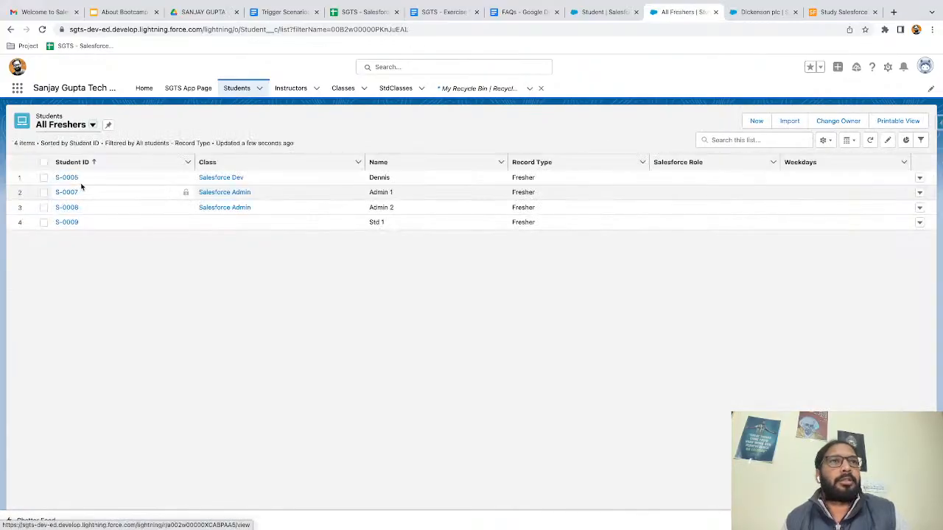
{"action": "left_click", "coordinate": [67, 178]}
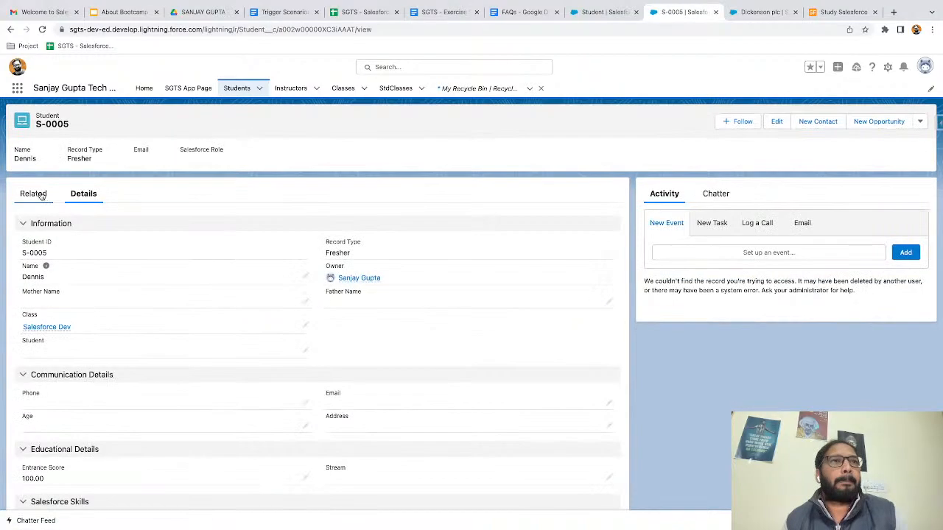
{"action": "left_click", "coordinate": [42, 194]}
{"action": "scroll", "coordinate": [96, 278], "scroll_direction": "down", "scroll_amount": 1}
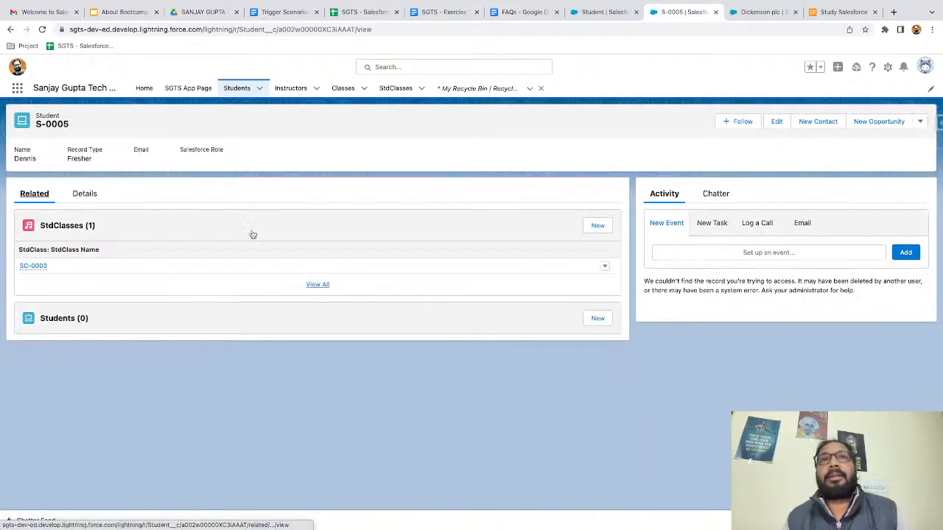
- Open the Student object's Fresher Layout for editing and bring up the related lists that can be added
{"action": "left_click", "coordinate": [592, 12]}
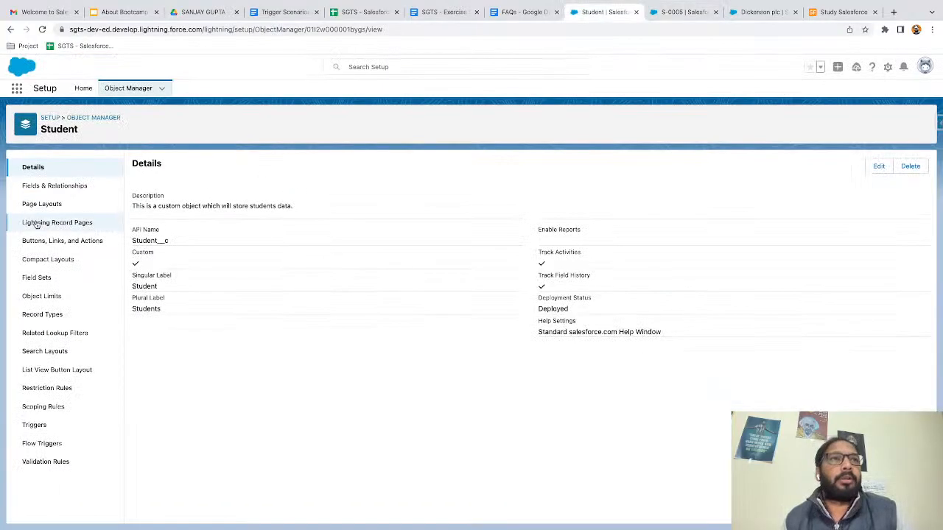
{"action": "left_click", "coordinate": [41, 205]}
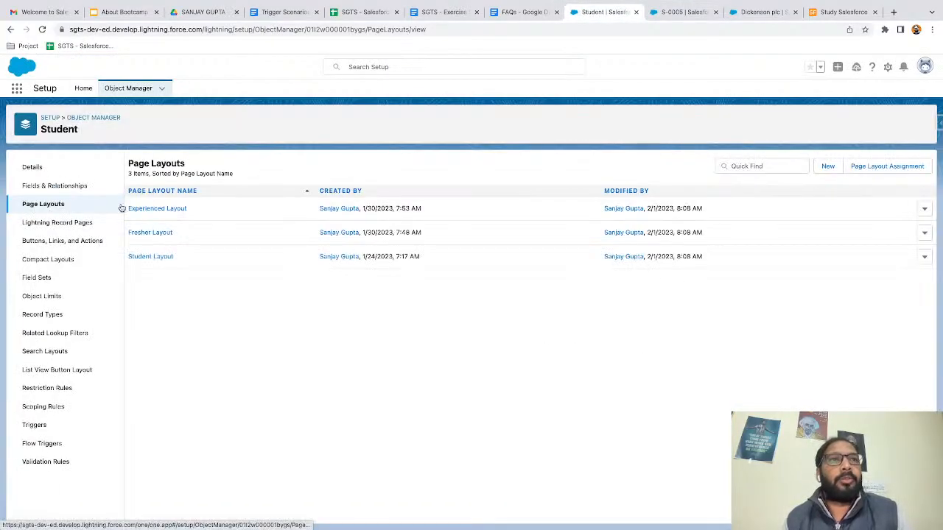
{"action": "left_click", "coordinate": [156, 233]}
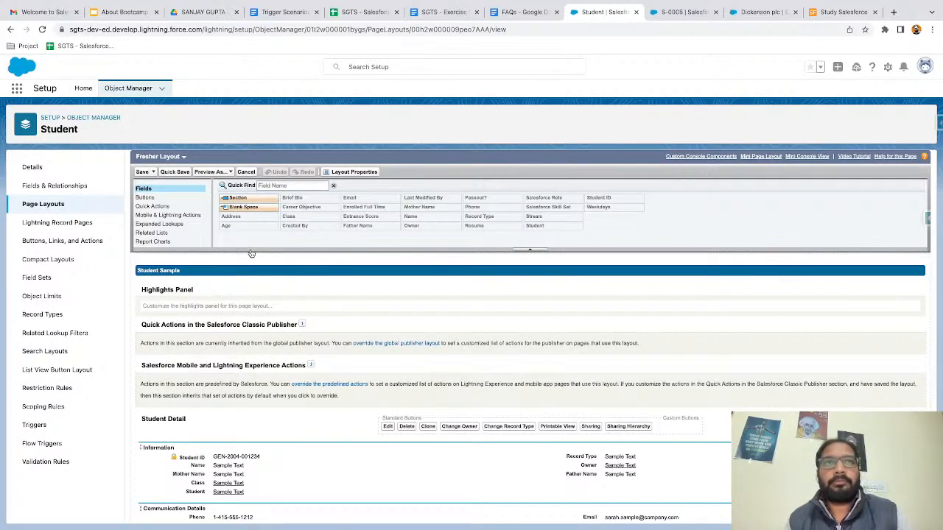
{"action": "scroll", "coordinate": [157, 232], "scroll_direction": "up", "scroll_amount": 5}
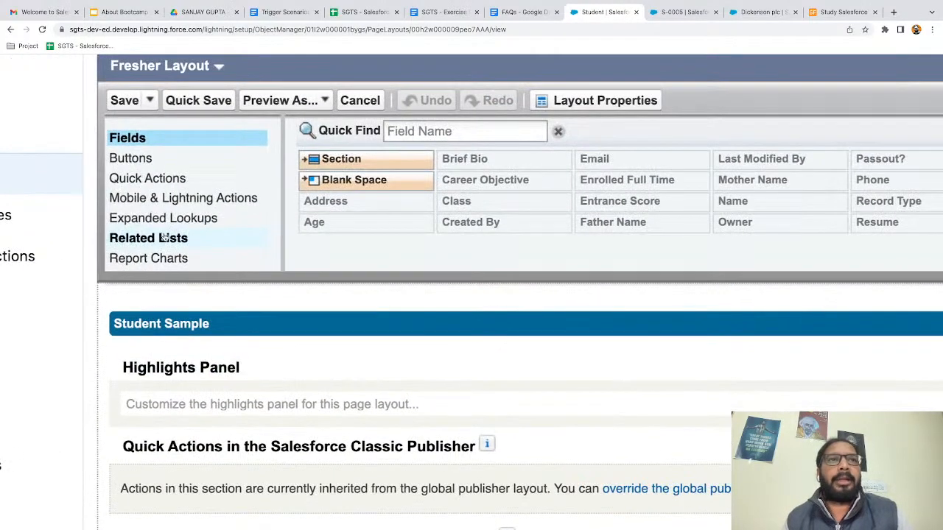
{"action": "left_click", "coordinate": [168, 236]}
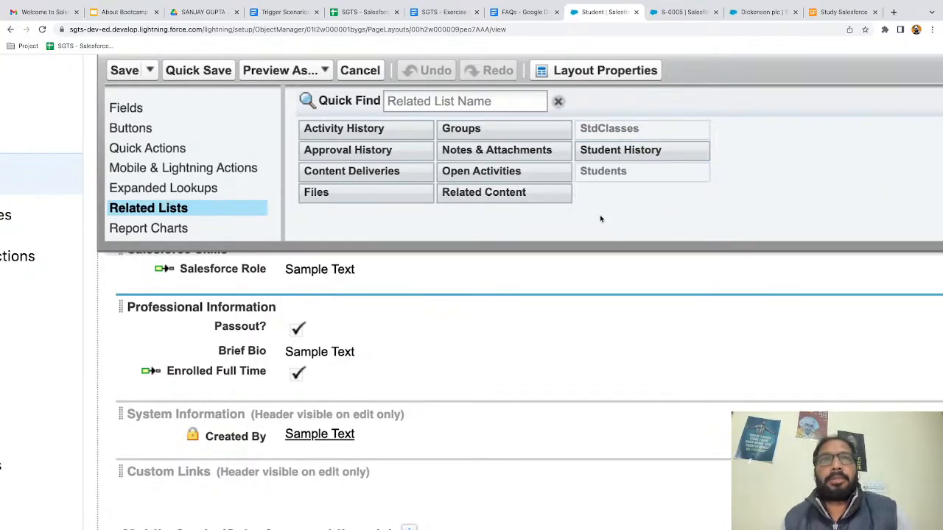
- Add the Student History related list below Students on the Fresher Layout and save, overwriting users' related list customizations
{"action": "scroll", "coordinate": [600, 214], "scroll_direction": "down", "scroll_amount": 2}
{"action": "scroll", "coordinate": [600, 219], "scroll_direction": "down", "scroll_amount": 3}
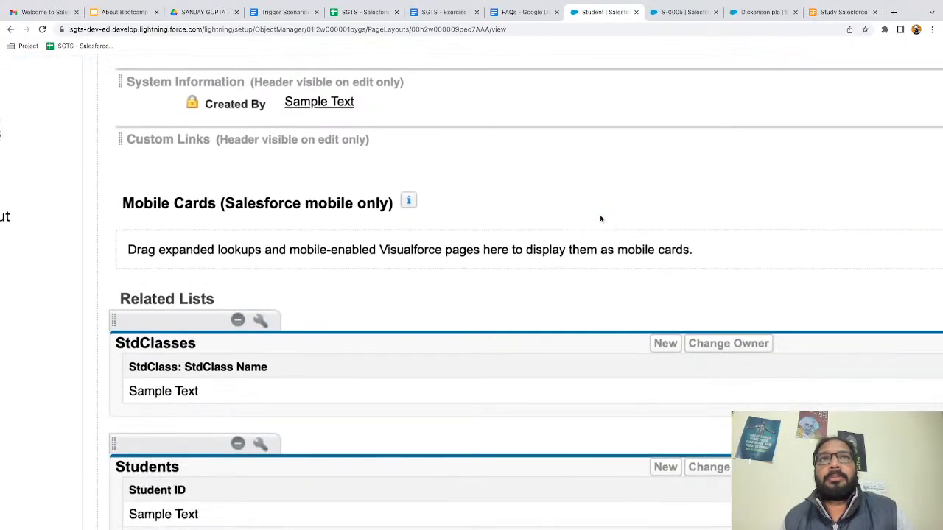
{"action": "scroll", "coordinate": [601, 219], "scroll_direction": "down", "scroll_amount": 5}
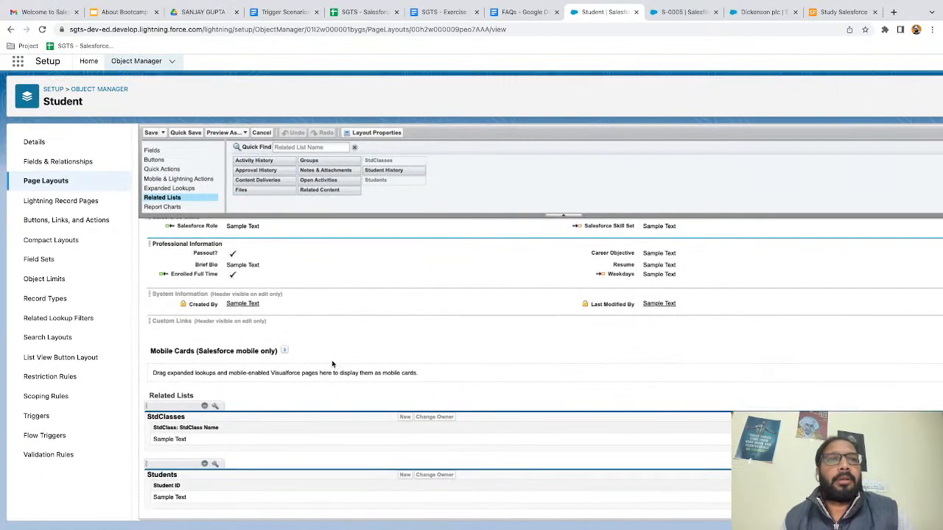
{"action": "left_click", "coordinate": [388, 174]}
{"action": "left_click", "coordinate": [445, 177]}
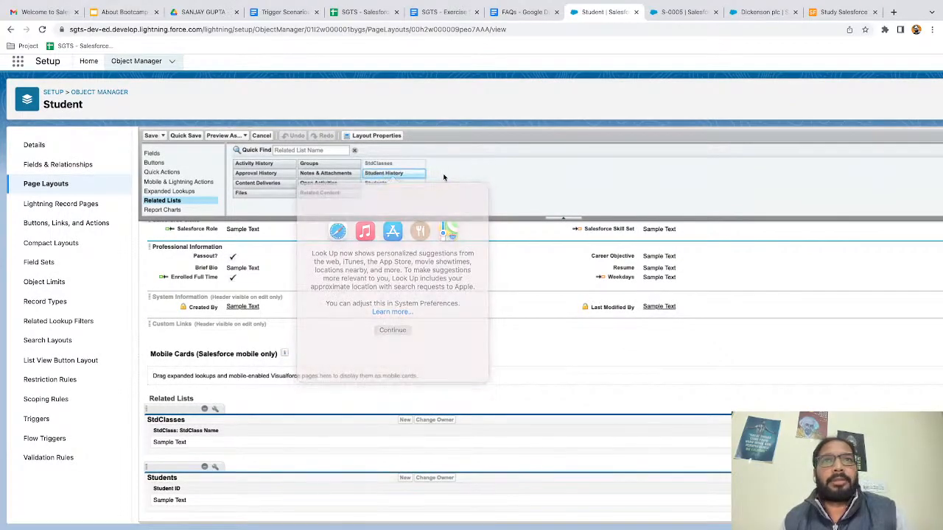
{"action": "left_click_drag", "start_coordinate": [389, 174], "coordinate": [220, 499]}
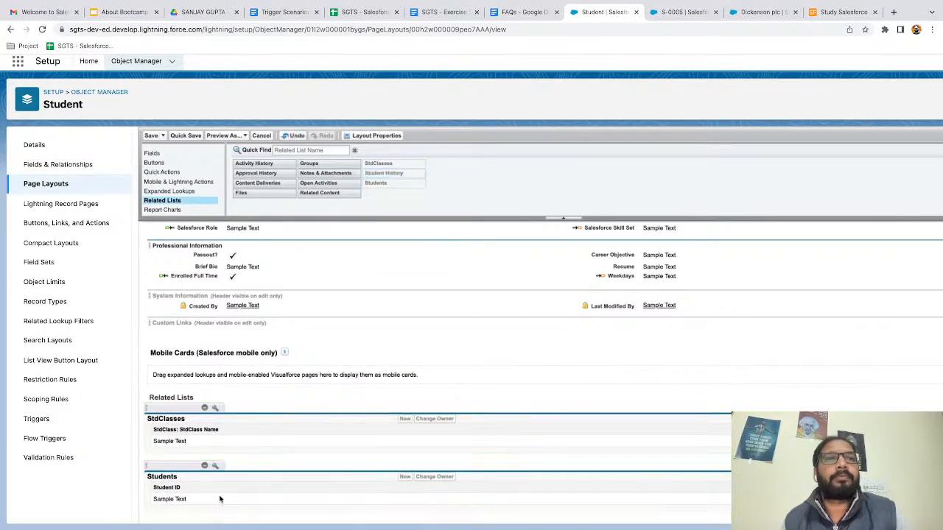
{"action": "scroll", "coordinate": [219, 494], "scroll_direction": "down", "scroll_amount": 1}
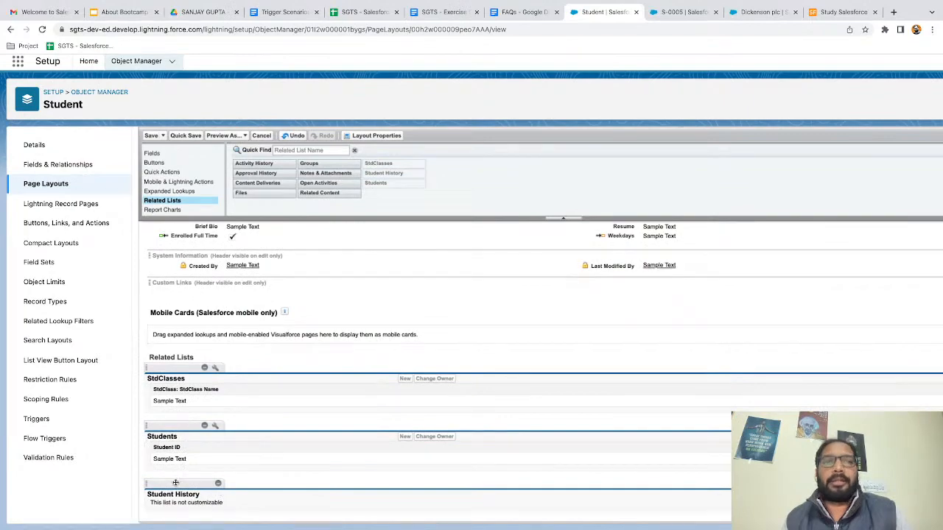
{"action": "left_click", "coordinate": [150, 136]}
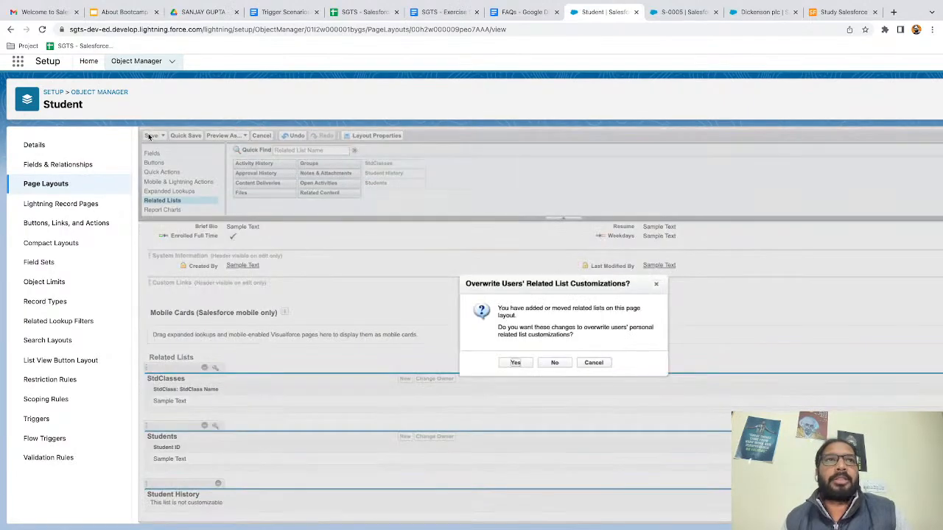
{"action": "left_click", "coordinate": [508, 362]}
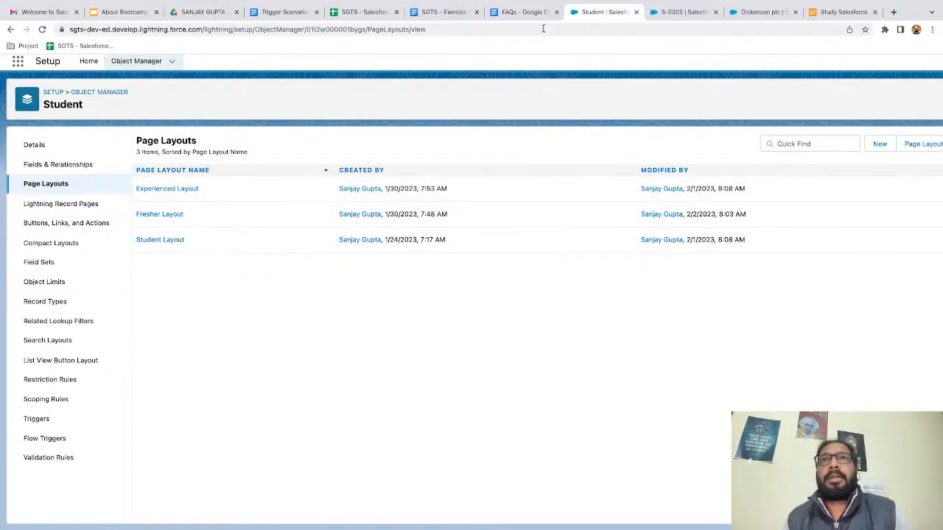
- Return to the student records and reopen S-0005 from the All Freshers list view
{"action": "key", "text": "ctrl+Tab"}
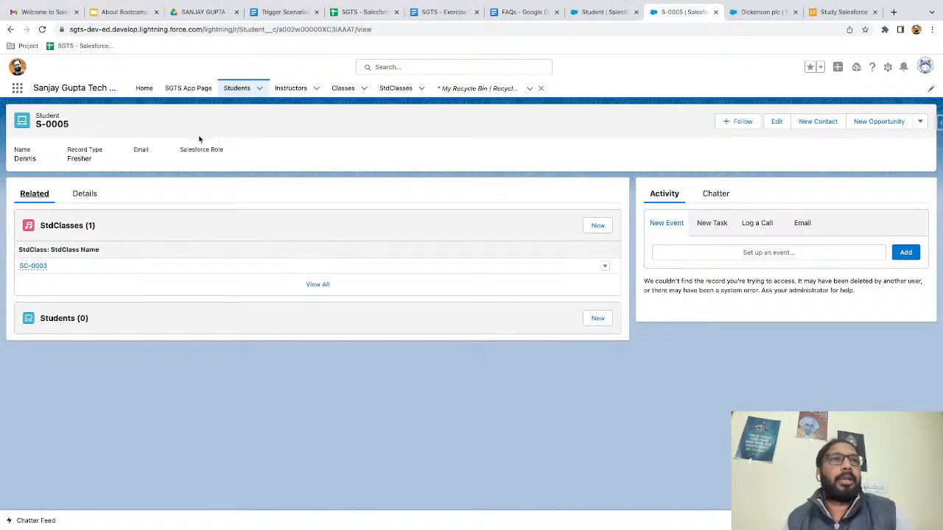
{"action": "left_click", "coordinate": [237, 87]}
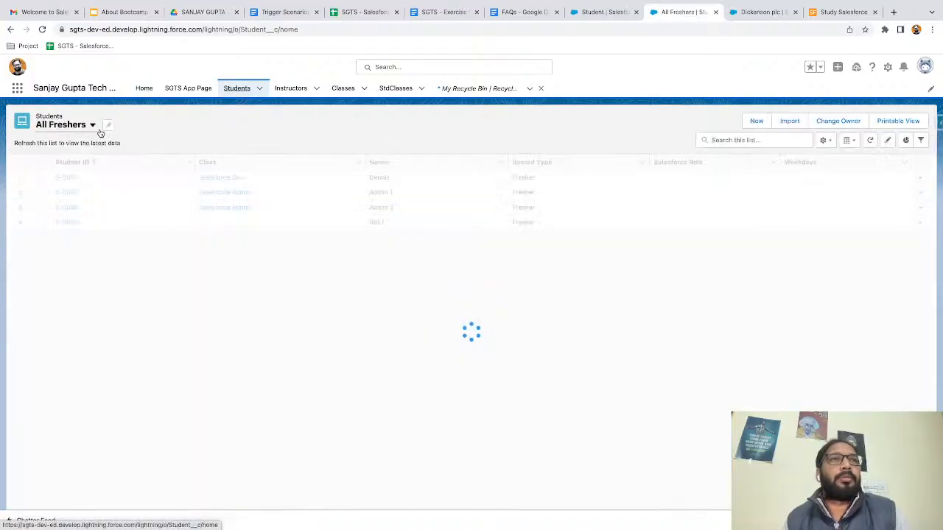
{"action": "left_click", "coordinate": [53, 126]}
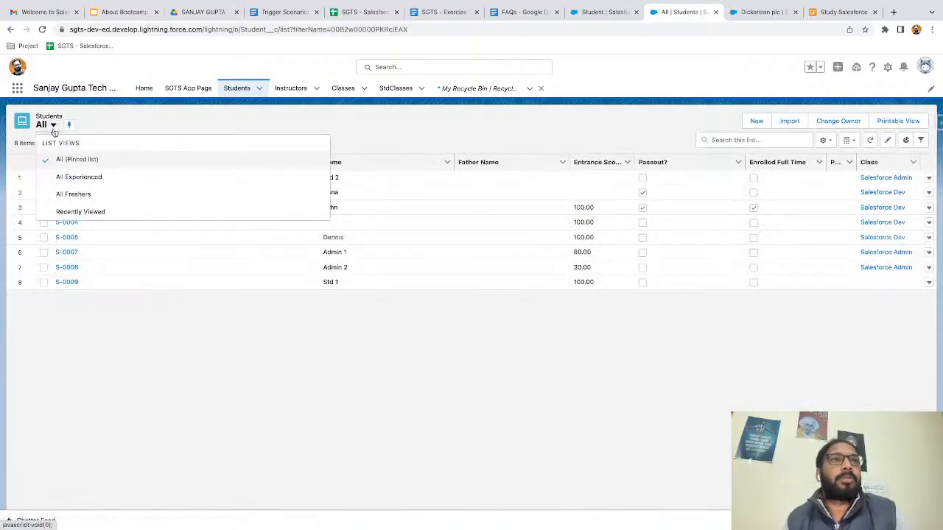
{"action": "left_click", "coordinate": [76, 195]}
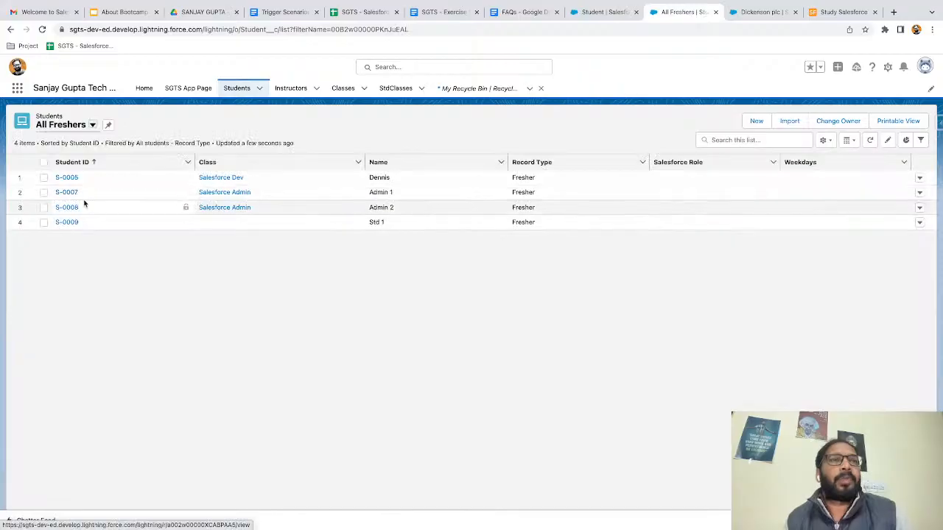
{"action": "left_click", "coordinate": [73, 180]}
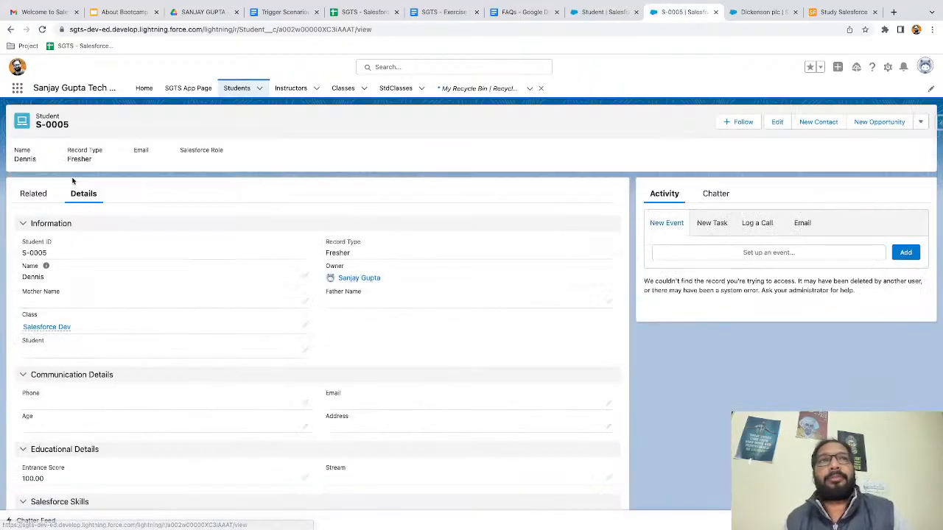
- Reload student record S-0005 and check its related lists for Student History
{"action": "left_click", "coordinate": [45, 196]}
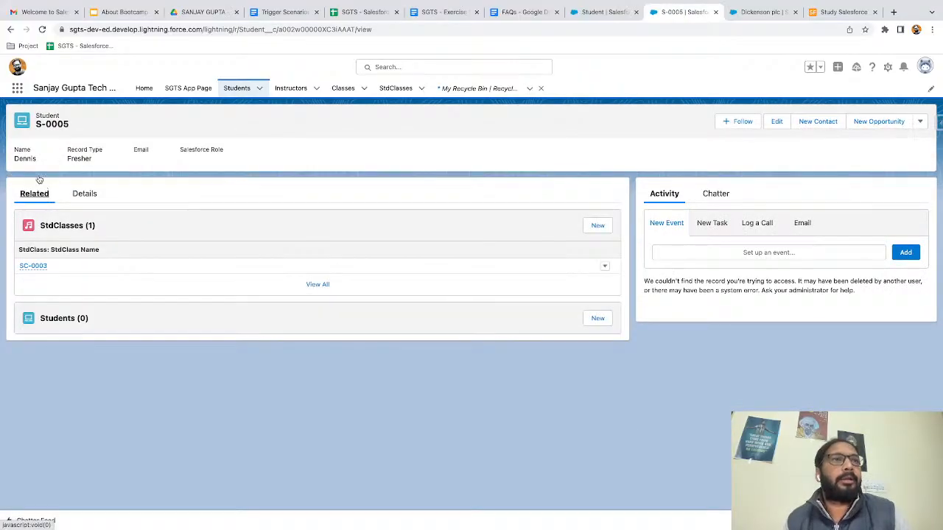
{"action": "left_click", "coordinate": [42, 30]}
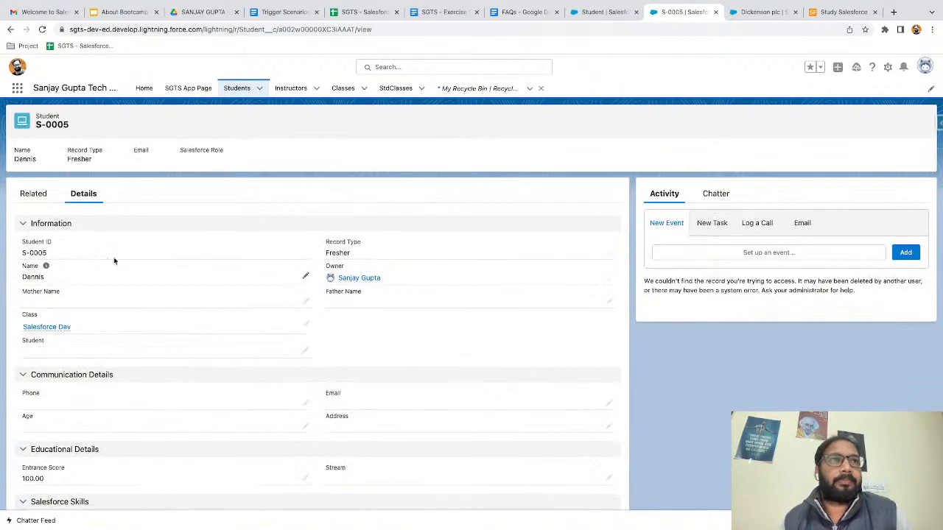
{"action": "left_click", "coordinate": [35, 196]}
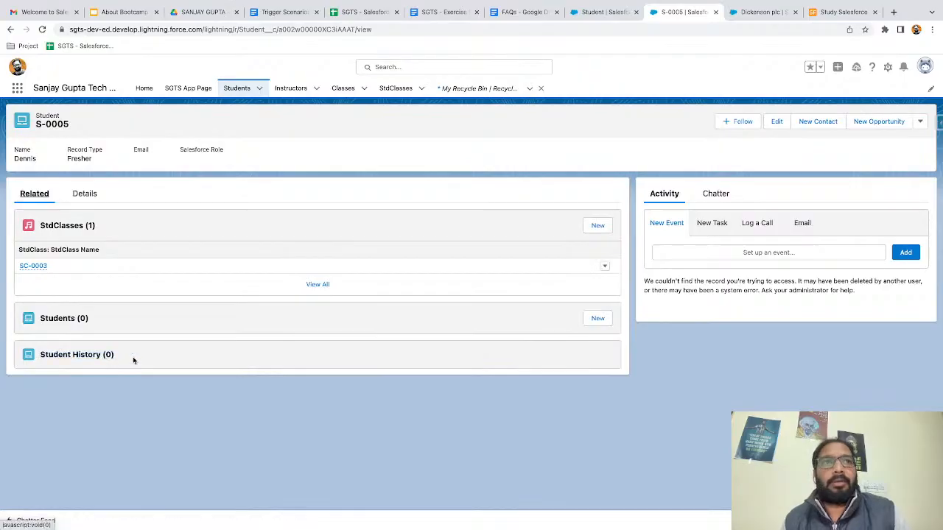
- Edit the details of student S-0005 and set the Name to Std 5
{"action": "left_click", "coordinate": [83, 197]}
{"action": "scroll", "coordinate": [246, 284], "scroll_direction": "down", "scroll_amount": 1}
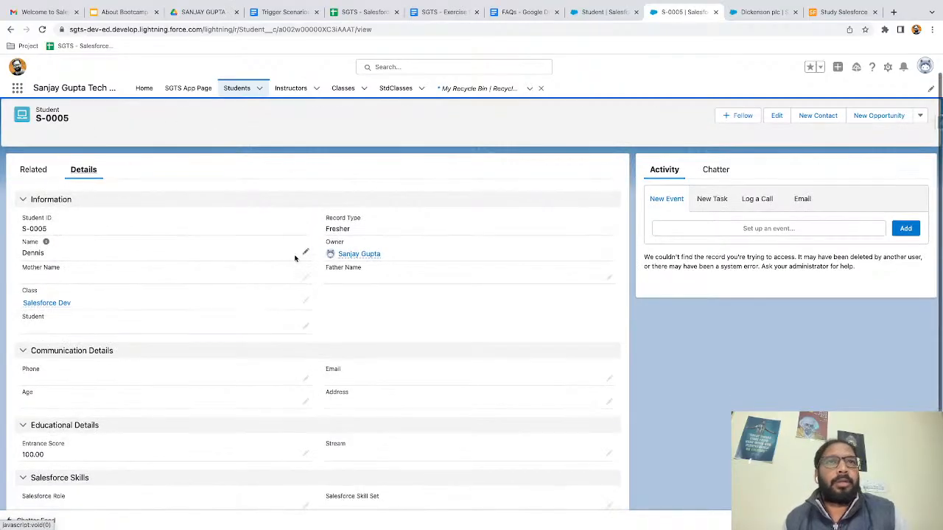
{"action": "left_click", "coordinate": [305, 253]}
{"action": "double_click", "coordinate": [167, 258]}
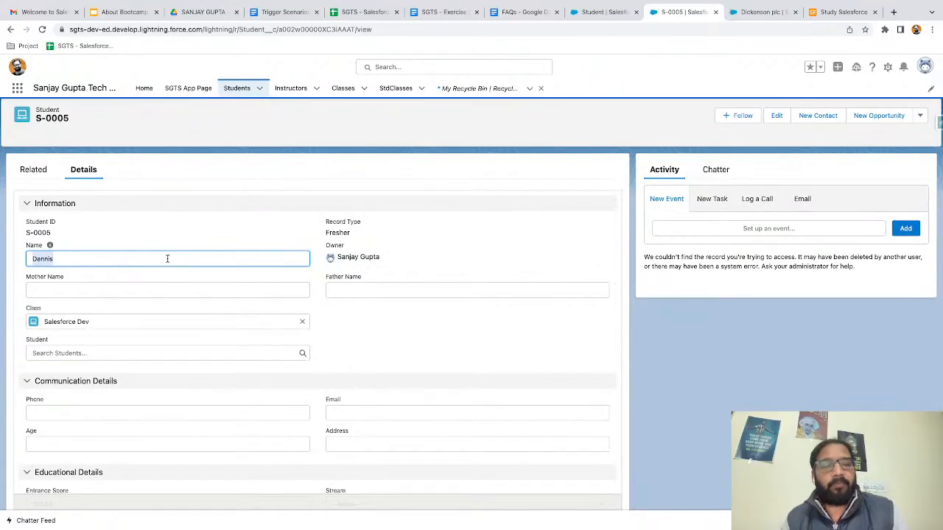
{"action": "type", "text": "STd"}
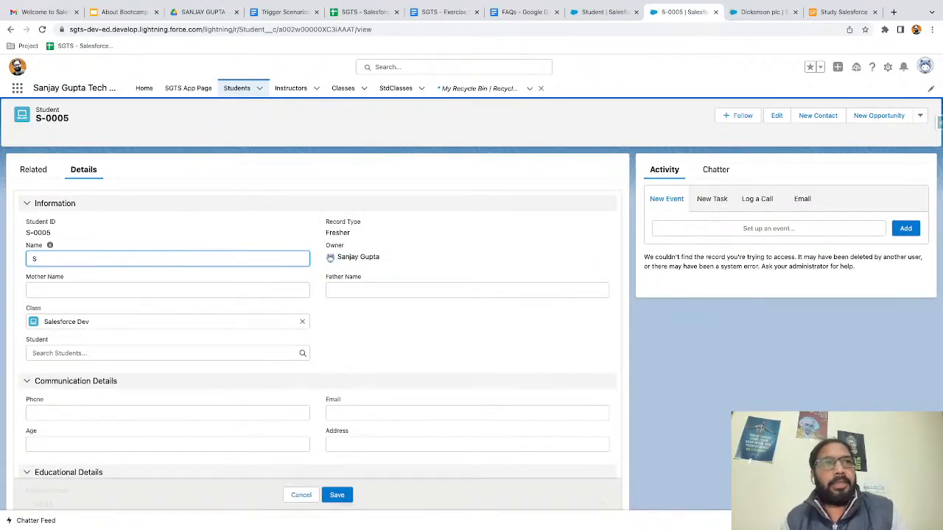
{"action": "scroll", "coordinate": [230, 343], "scroll_direction": "down", "scroll_amount": 3}
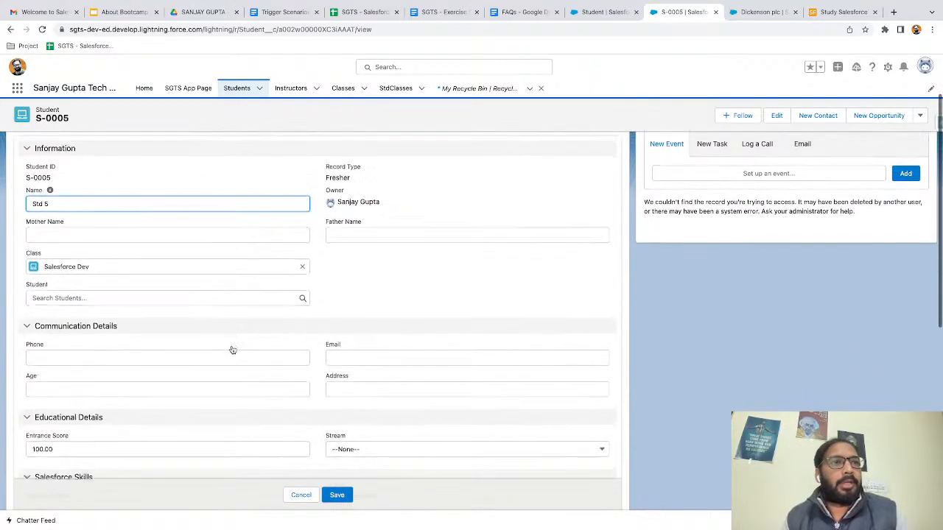
{"action": "scroll", "coordinate": [231, 349], "scroll_direction": "down", "scroll_amount": 3}
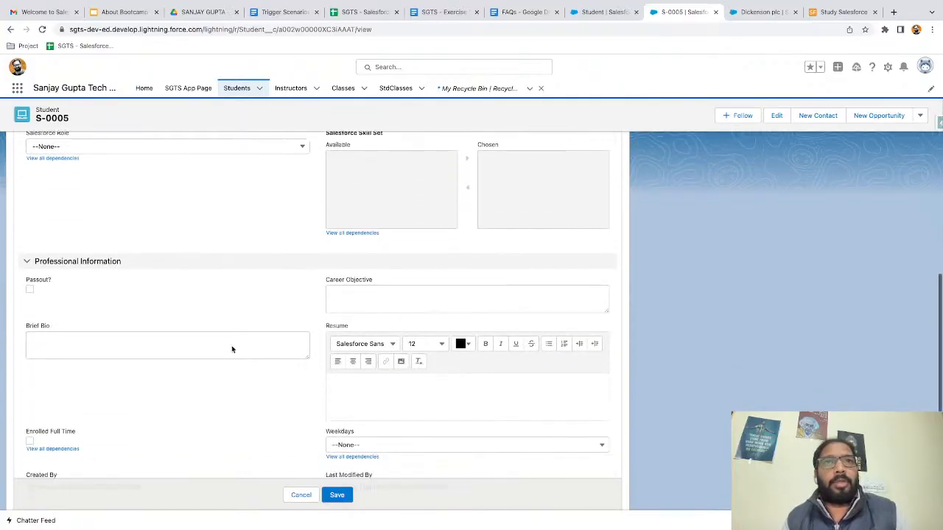
{"action": "scroll", "coordinate": [231, 346], "scroll_direction": "up", "scroll_amount": 1}
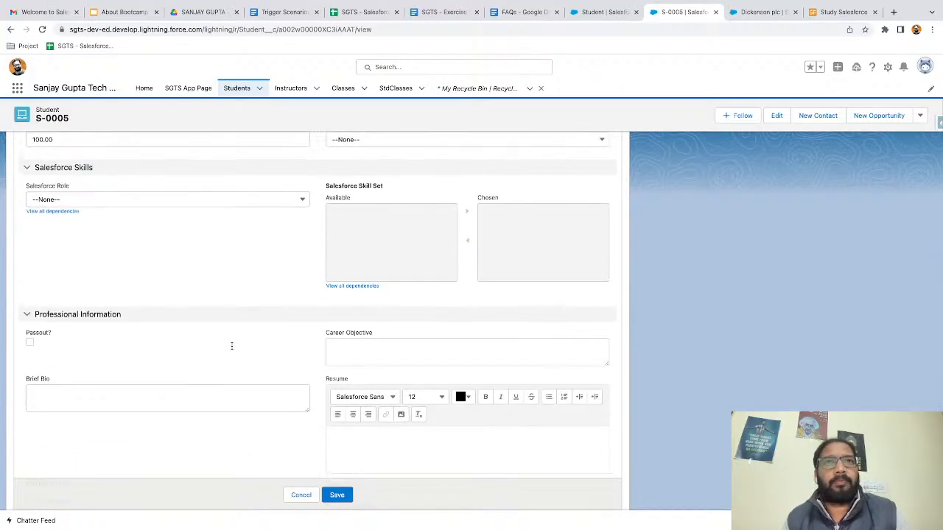
- Set the Salesforce Role to Admin, add Admin Concepts to the Salesforce Skill Set, and save the student record
{"action": "scroll", "coordinate": [231, 344], "scroll_direction": "up", "scroll_amount": 1}
{"action": "left_click", "coordinate": [135, 256]}
{"action": "left_click", "coordinate": [120, 294]}
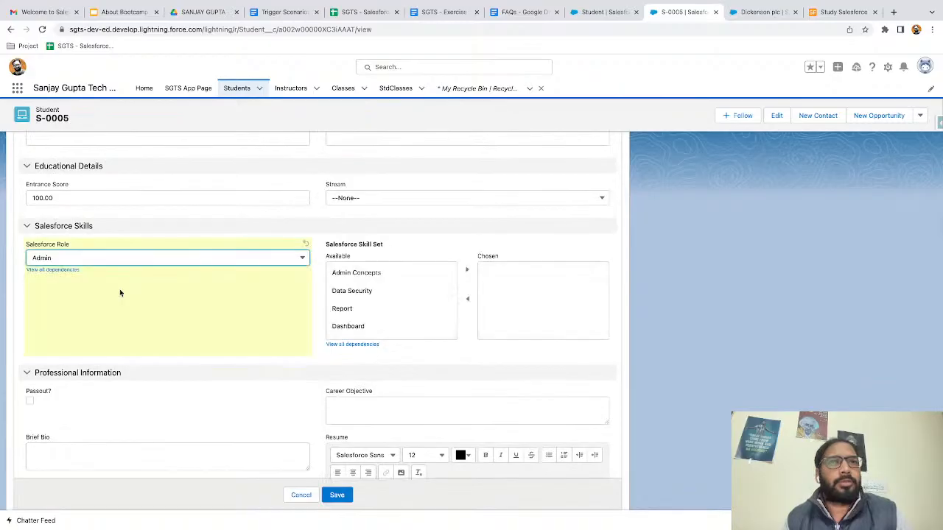
{"action": "left_click", "coordinate": [358, 273]}
{"action": "left_click", "coordinate": [467, 272]}
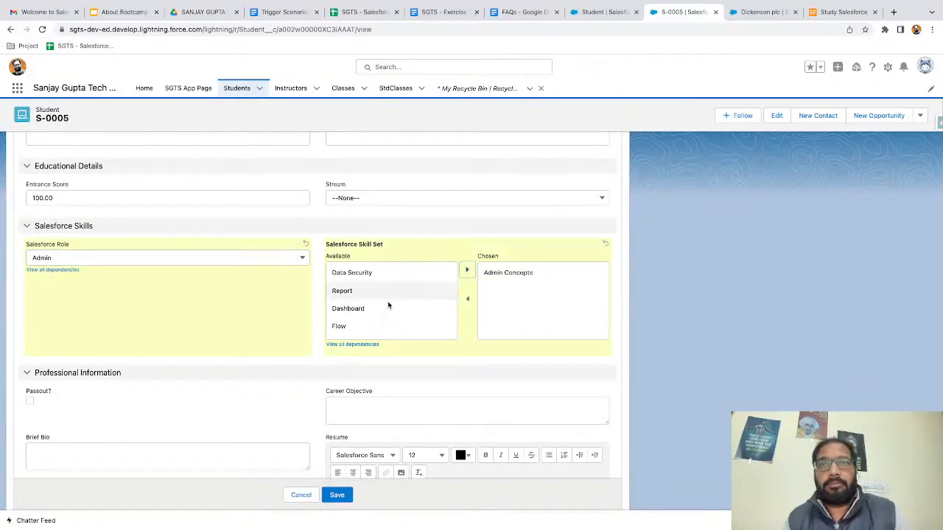
{"action": "scroll", "coordinate": [308, 342], "scroll_direction": "down", "scroll_amount": 3}
{"action": "left_click", "coordinate": [338, 493]}
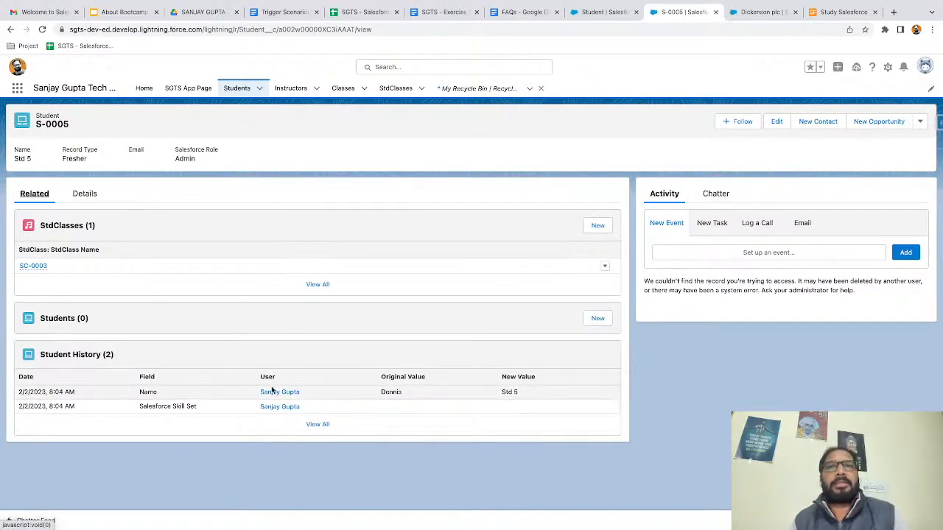
- Examine the Student History entries on S-0005 for their date, field, user, original value and new value
{"action": "scroll", "coordinate": [314, 387], "scroll_direction": "up", "scroll_amount": 5}
{"action": "scroll", "coordinate": [314, 387], "scroll_direction": "left", "scroll_amount": 2}
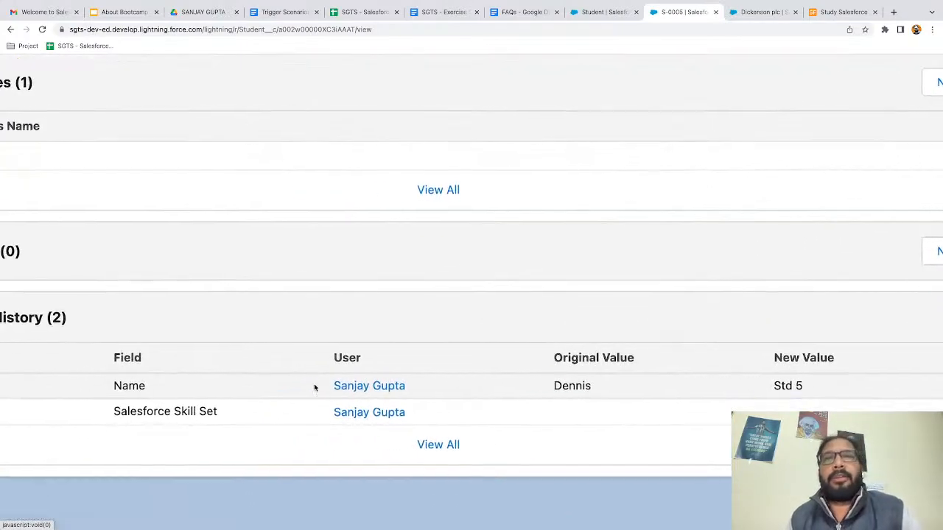
{"action": "scroll", "coordinate": [315, 387], "scroll_direction": "down", "scroll_amount": 1}
{"action": "scroll", "coordinate": [315, 387], "scroll_direction": "left", "scroll_amount": 1}
{"action": "scroll", "coordinate": [314, 387], "scroll_direction": "left", "scroll_amount": 1}
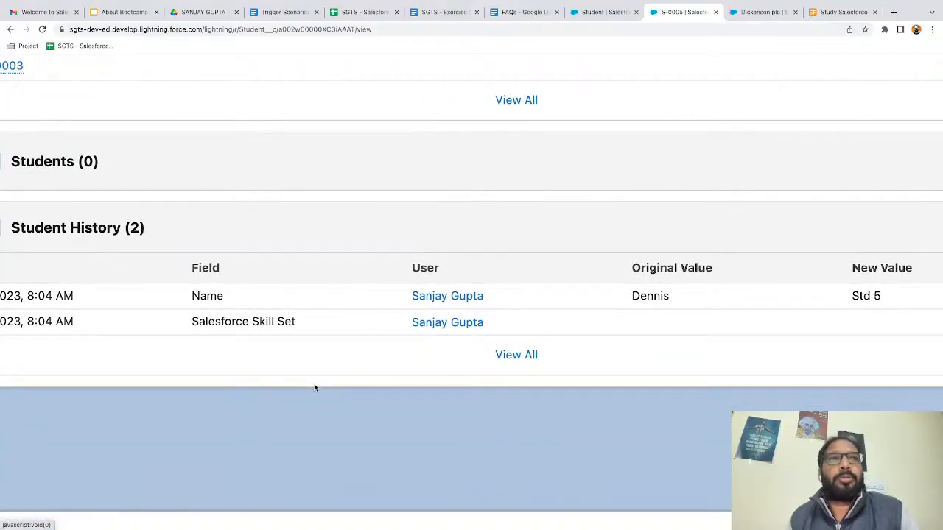
{"action": "scroll", "coordinate": [314, 388], "scroll_direction": "down", "scroll_amount": 5}
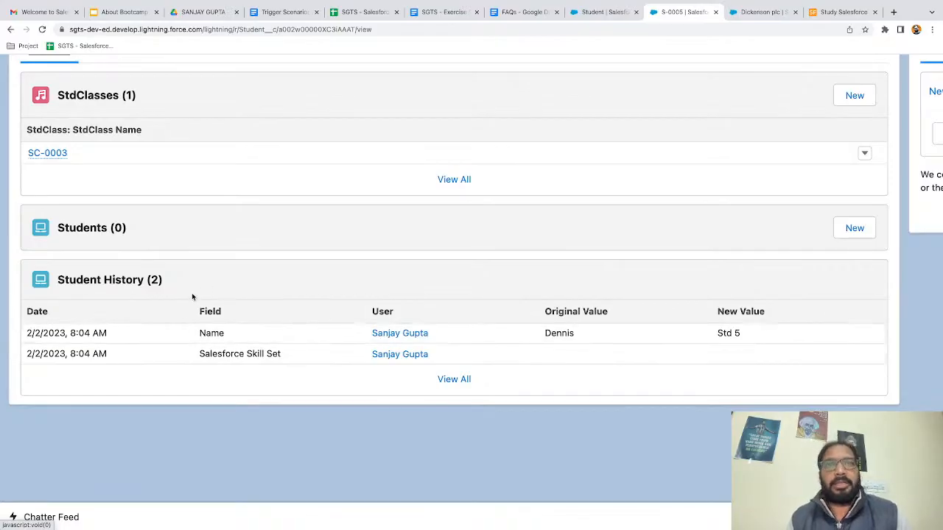
{"action": "scroll", "coordinate": [193, 296], "scroll_direction": "down", "scroll_amount": 5}
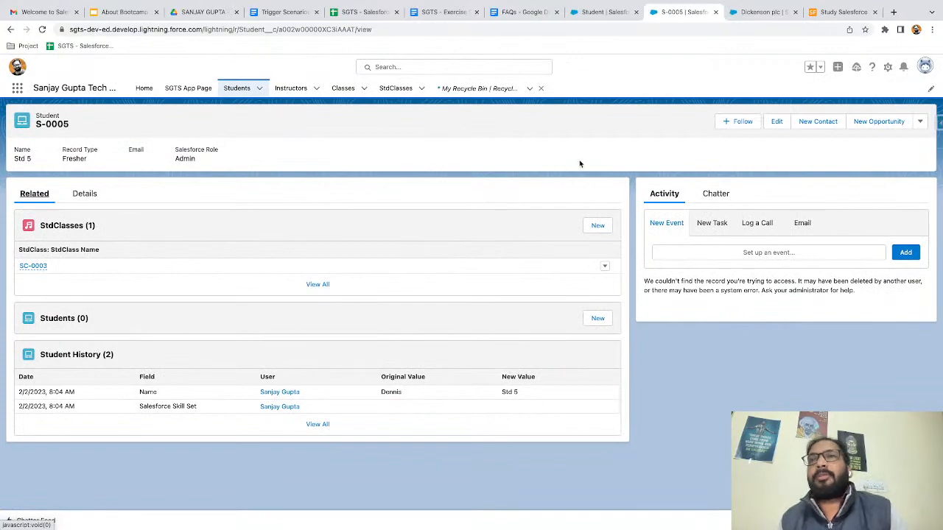
- Check the record's Chatter feed and full Student History list, and return to S-0005
{"action": "left_click", "coordinate": [715, 194]}
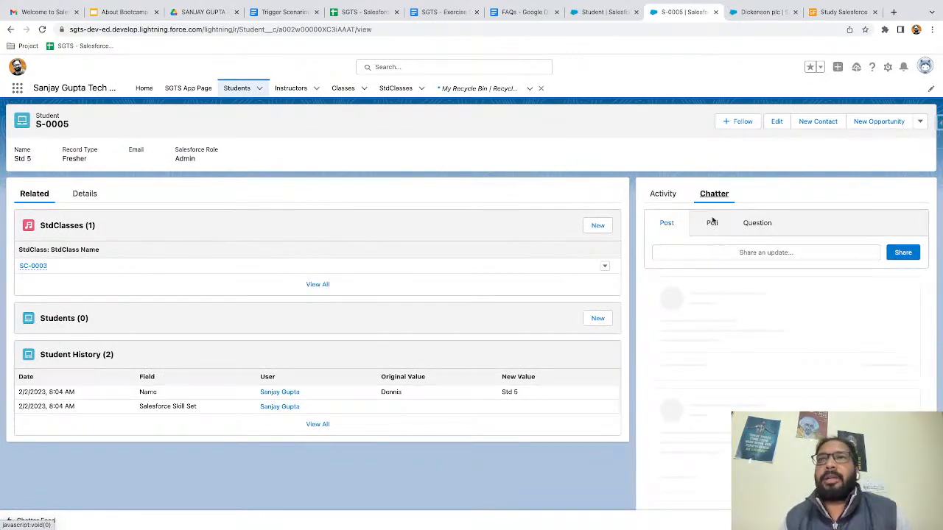
{"action": "left_click", "coordinate": [111, 358]}
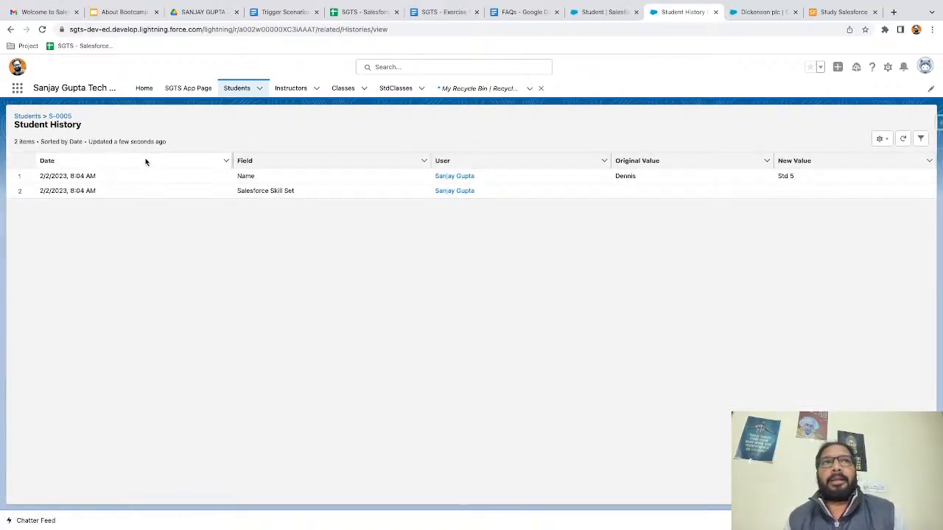
{"action": "left_click", "coordinate": [10, 30]}
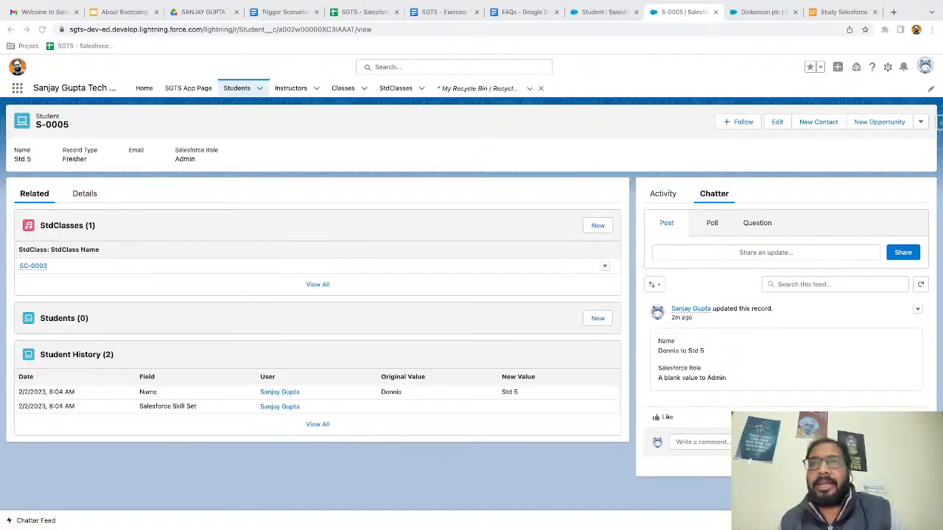
- Open the Student object's field history tracking settings from its Fields & Relationships in Setup
{"action": "left_click", "coordinate": [602, 12]}
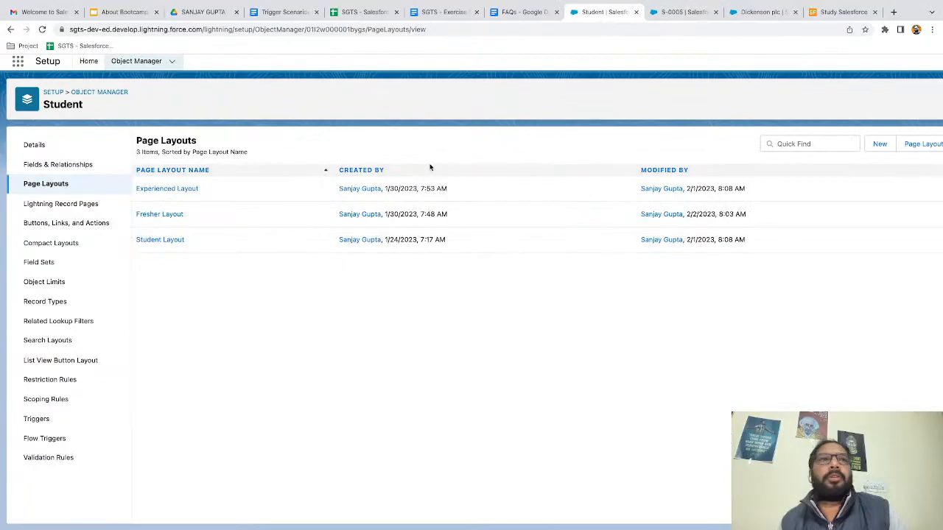
{"action": "left_click", "coordinate": [74, 160]}
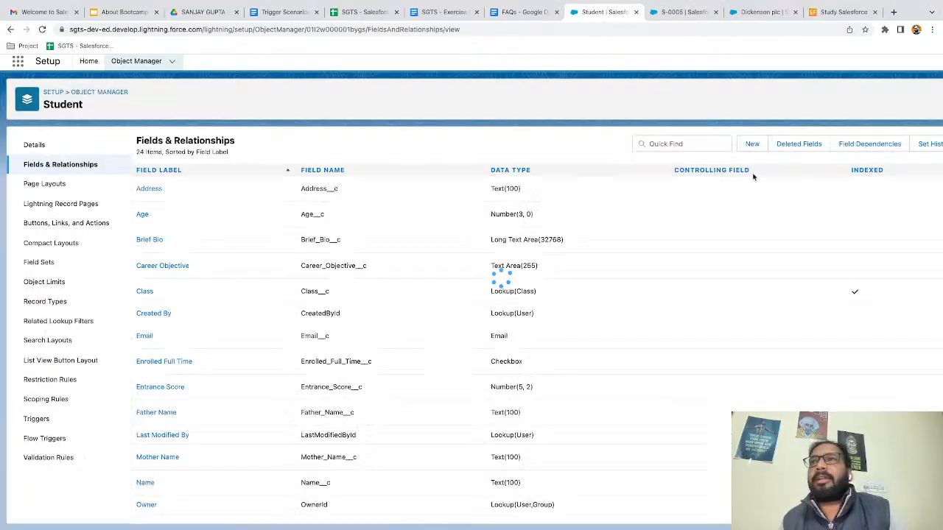
{"action": "left_click", "coordinate": [929, 143]}
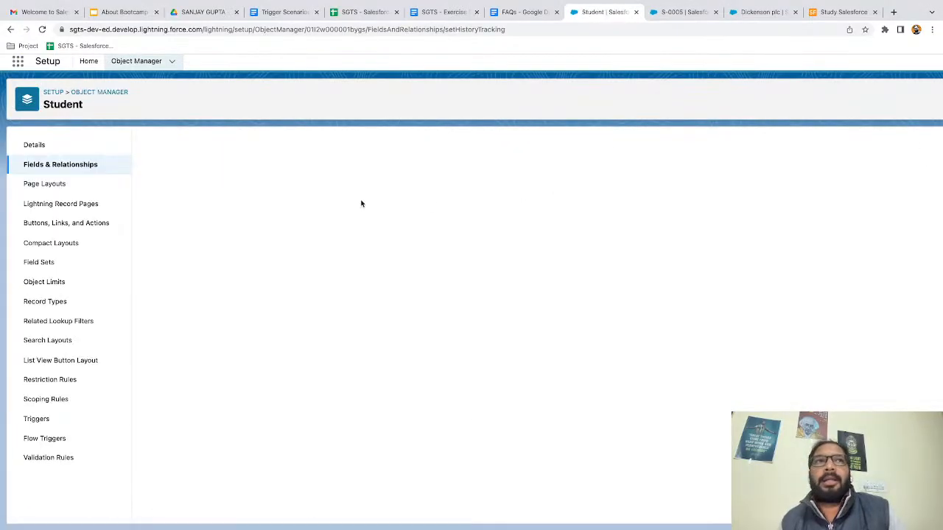
- Try to enable history tracking for Address, Career Objective, Entrance Score, Mother Name, Owner, Salesforce Role, Student and Weekdays
{"action": "left_click", "coordinate": [306, 237]}
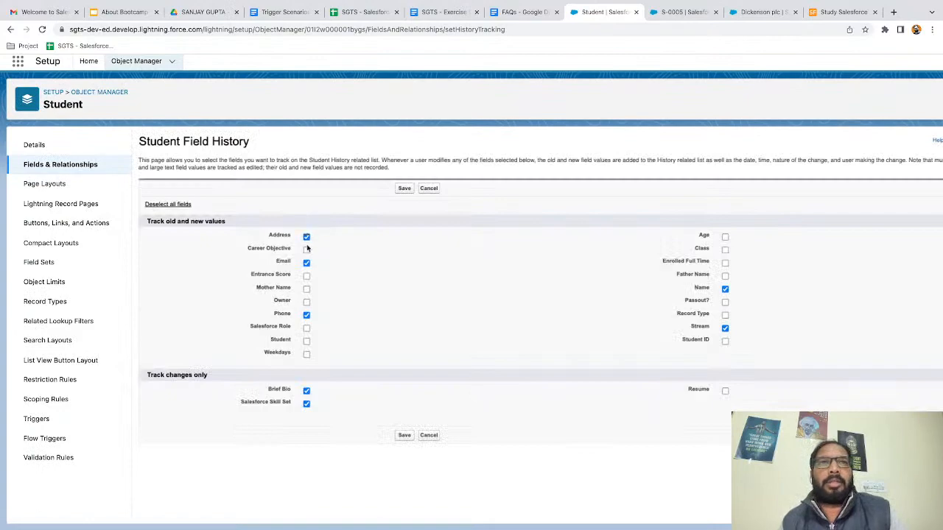
{"action": "left_click", "coordinate": [307, 249]}
{"action": "left_click", "coordinate": [306, 276]}
{"action": "left_click", "coordinate": [306, 289]}
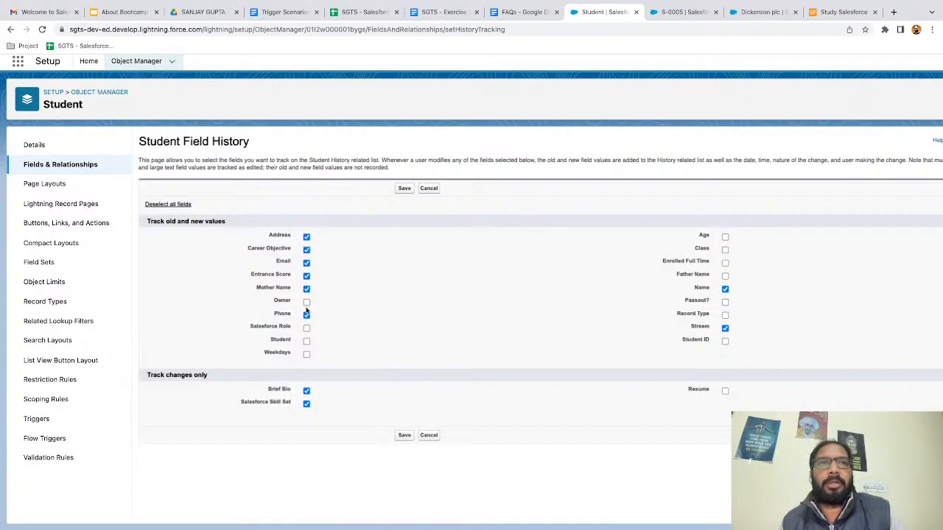
{"action": "left_click", "coordinate": [307, 302]}
{"action": "left_click", "coordinate": [306, 328]}
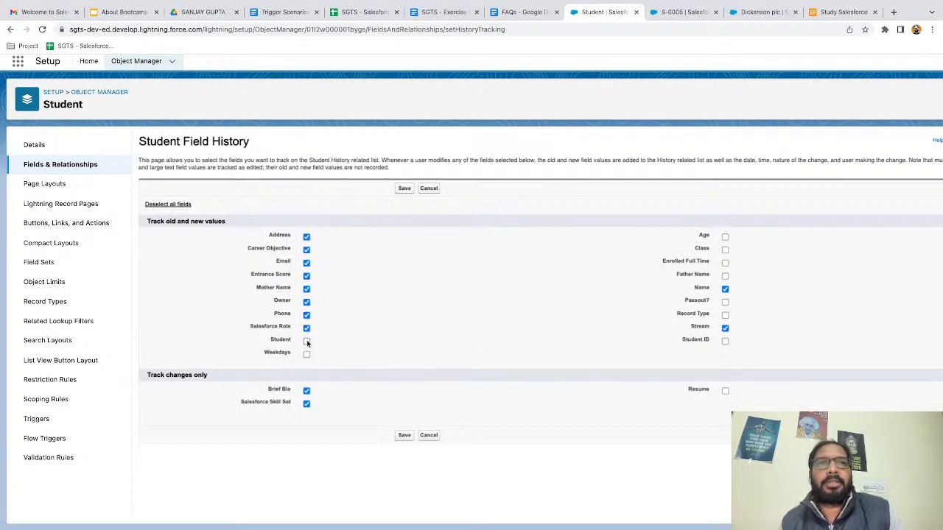
{"action": "left_click", "coordinate": [307, 341]}
{"action": "left_click", "coordinate": [307, 354]}
- Try to save tracking with Student ID, Record Type, Passout?, Father Name, Enrolled Full Time, Class, Age and Resume also selected, and cancel the settings
{"action": "left_click", "coordinate": [725, 341]}
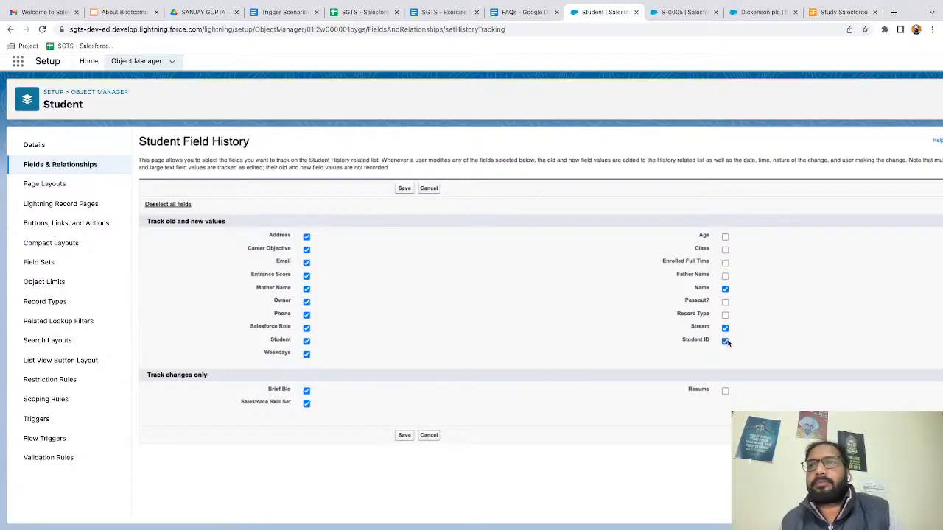
{"action": "left_click", "coordinate": [724, 314]}
{"action": "left_click", "coordinate": [725, 302]}
{"action": "left_click", "coordinate": [725, 276]}
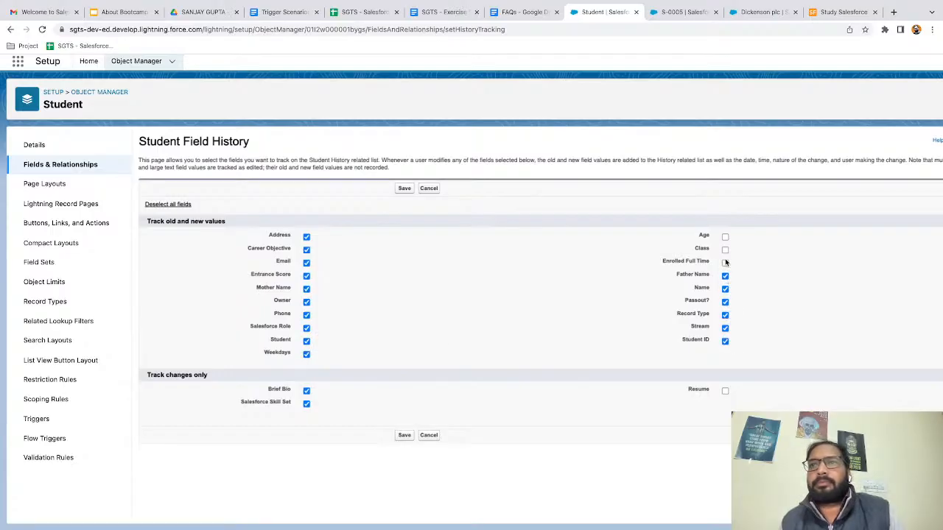
{"action": "left_click", "coordinate": [725, 262]}
{"action": "left_click", "coordinate": [725, 250]}
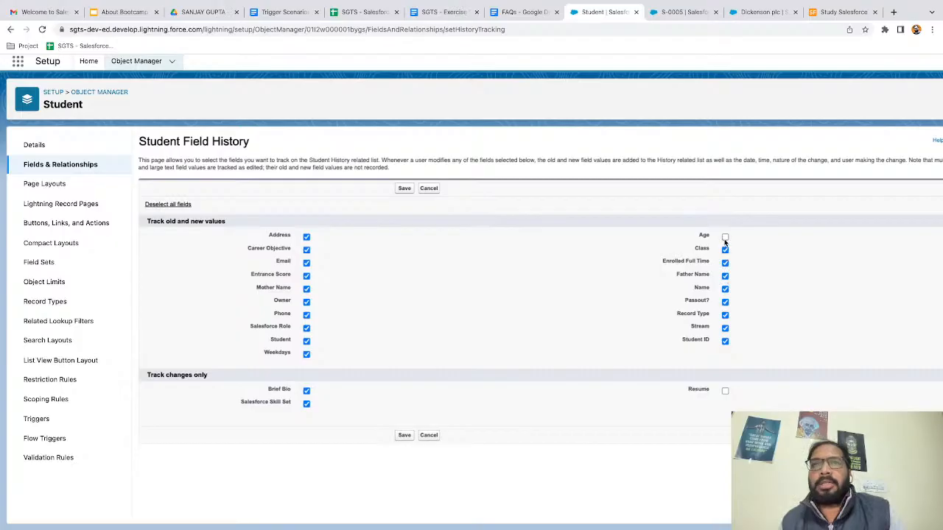
{"action": "left_click", "coordinate": [725, 237]}
{"action": "left_click", "coordinate": [725, 391]}
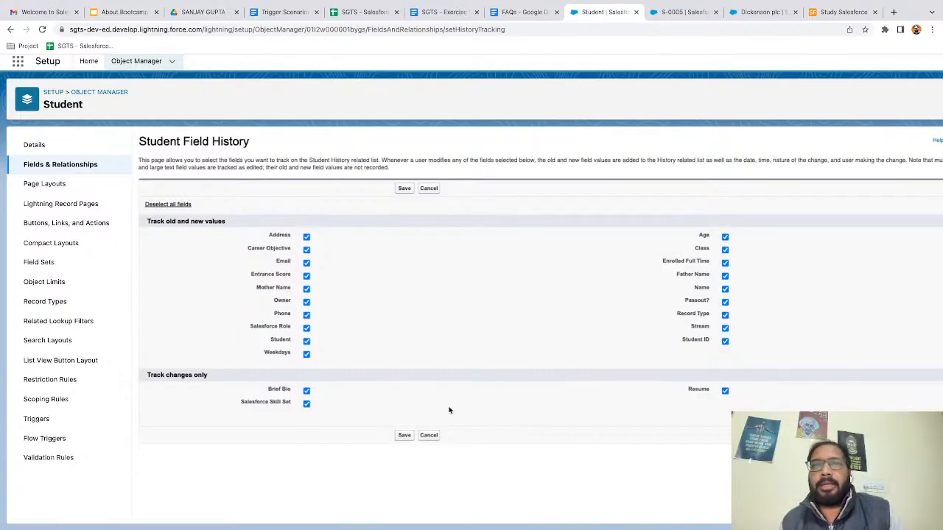
{"action": "left_click", "coordinate": [404, 436]}
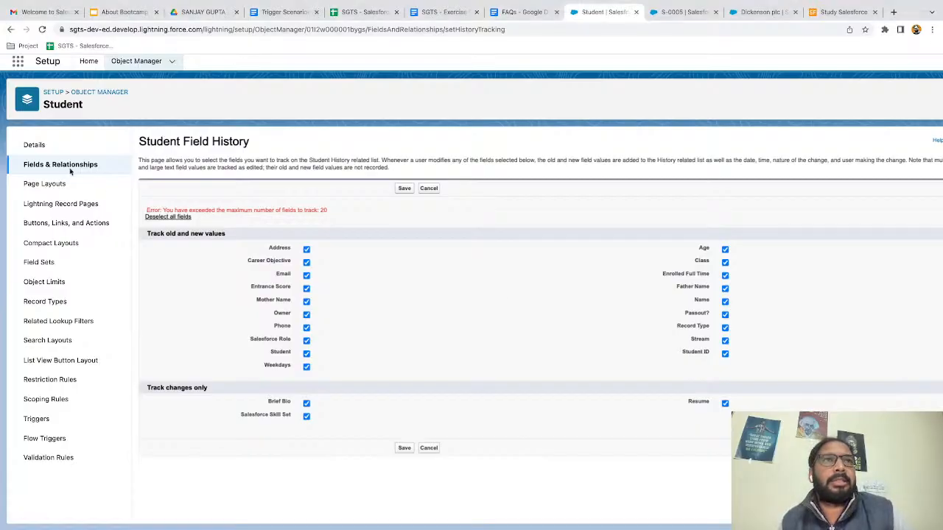
{"action": "left_click", "coordinate": [429, 448]}
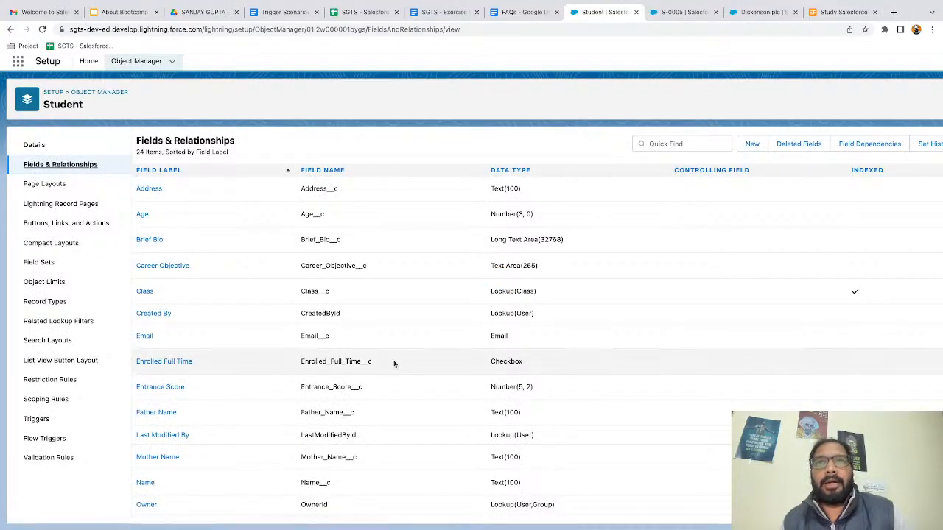
{"action": "scroll", "coordinate": [435, 310], "scroll_direction": "down", "scroll_amount": 2}
{"action": "scroll", "coordinate": [436, 309], "scroll_direction": "down", "scroll_amount": 1}
{"action": "scroll", "coordinate": [437, 309], "scroll_direction": "up", "scroll_amount": 3}
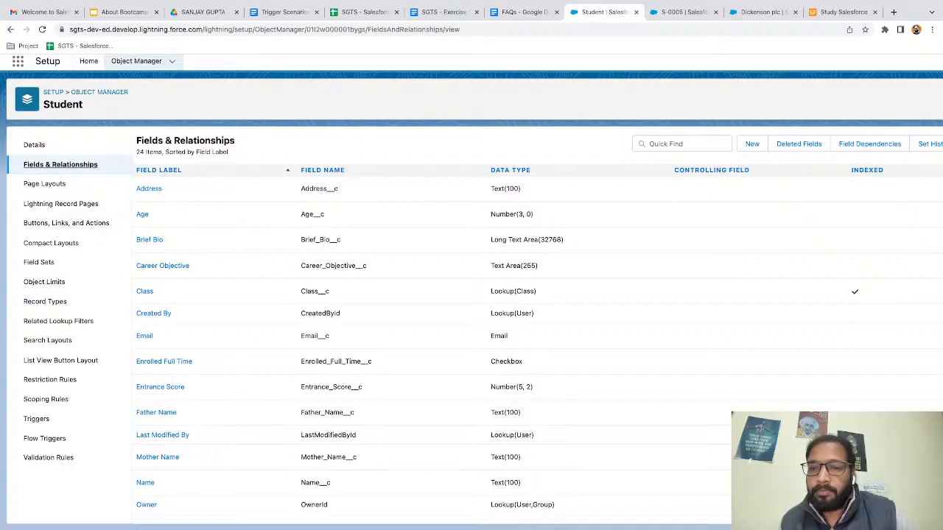
- Switch to the slide presentation and advance from History Tracking to the View Setup Audit Trails slide
{"action": "key", "text": "super+Tab"}
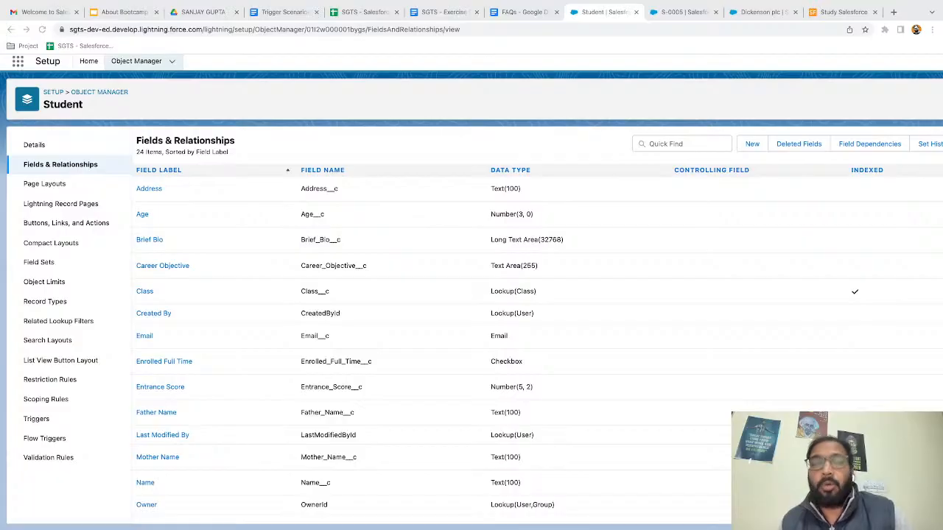
{"action": "left_click", "coordinate": [436, 150]}
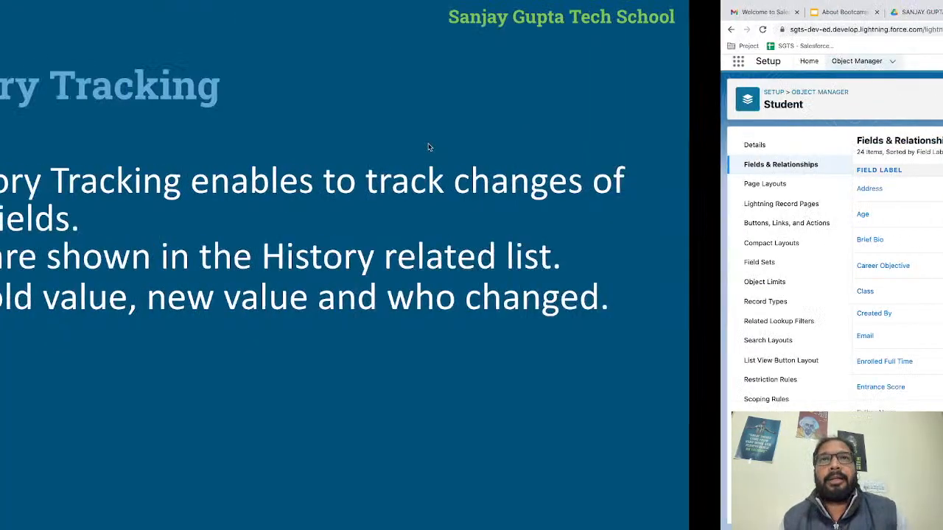
{"action": "key", "text": "Right"}
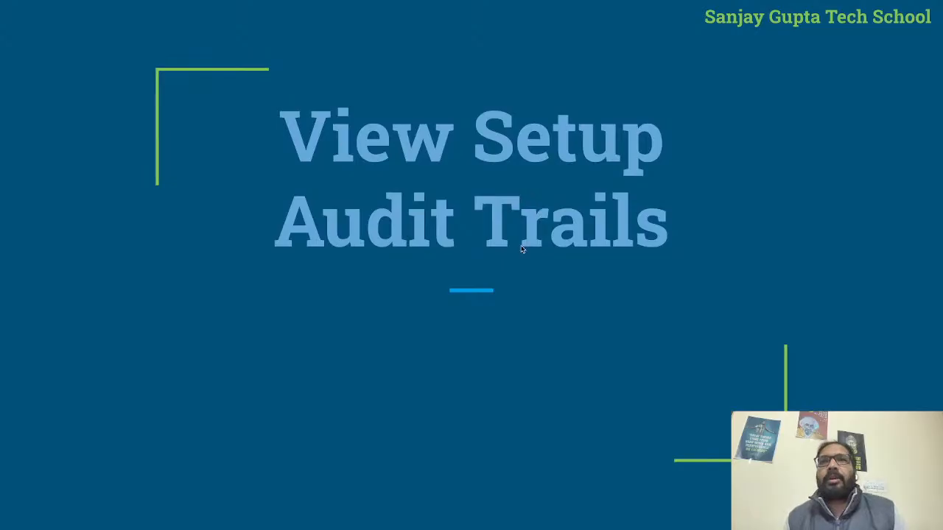
- Switch from the slides to Salesforce Setup, search the setup options for "view setup" and open View Setup Audit Trail
{"action": "key", "text": "Right"}
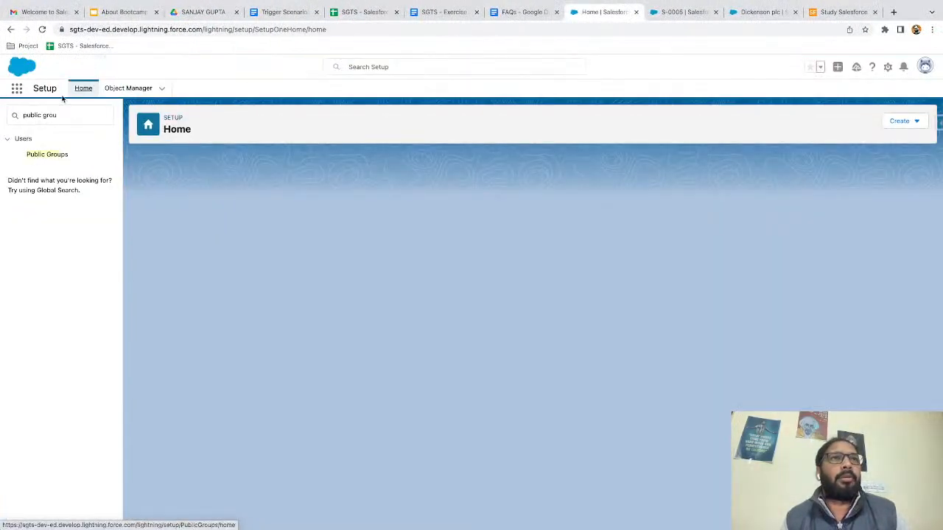
{"action": "double_click", "coordinate": [65, 115]}
{"action": "key", "text": "ctrl+a"}
{"action": "type", "text": "view setup"}
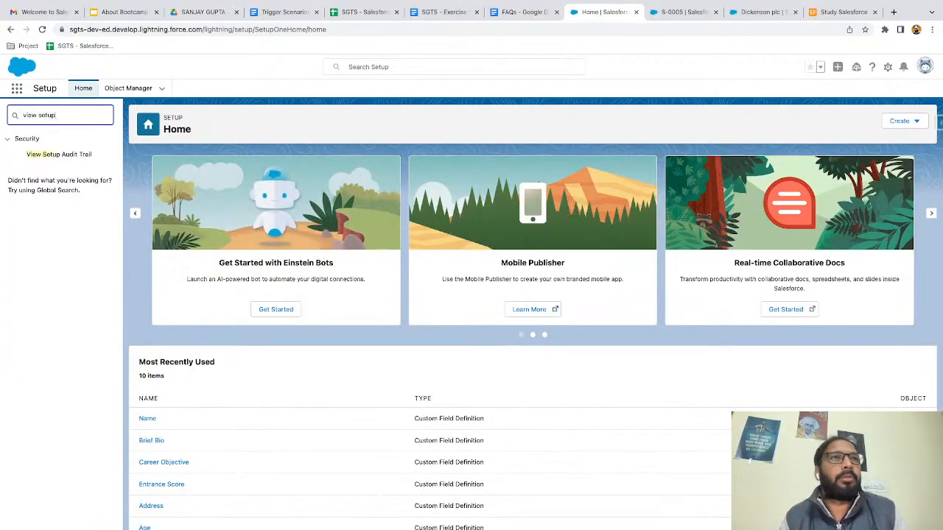
{"action": "left_click", "coordinate": [69, 155]}
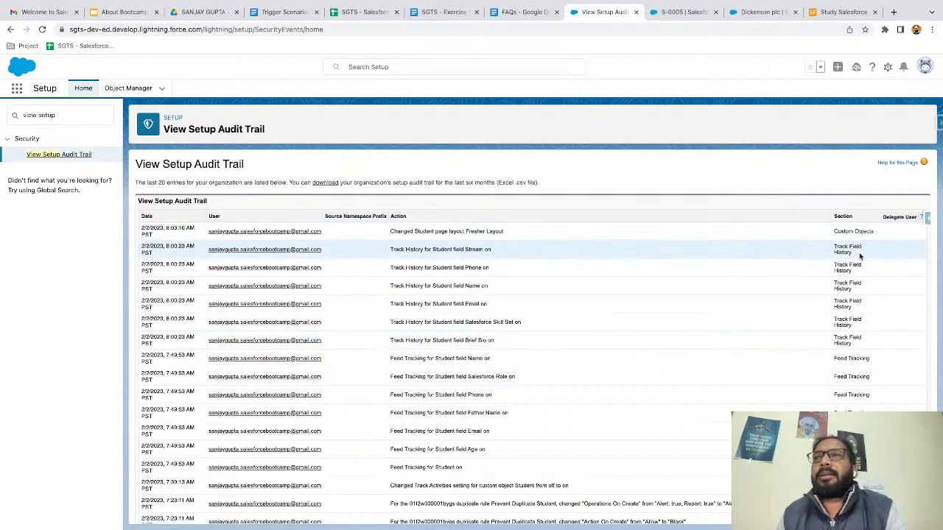
- Examine the View Setup Audit Trail entries, including their dates, users, actions and sections, and the six-month CSV download option
{"action": "scroll", "coordinate": [790, 400], "scroll_direction": "down", "scroll_amount": 1}
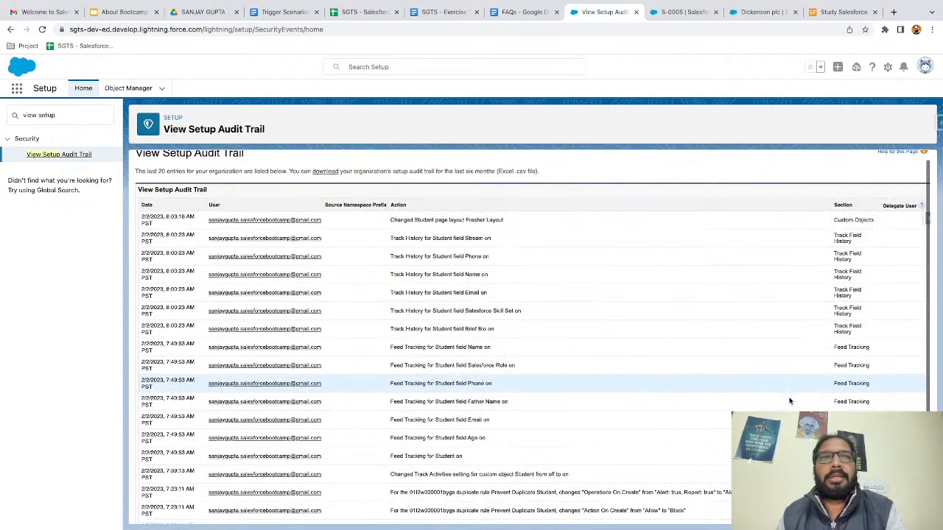
{"action": "scroll", "coordinate": [789, 401], "scroll_direction": "up", "scroll_amount": 1}
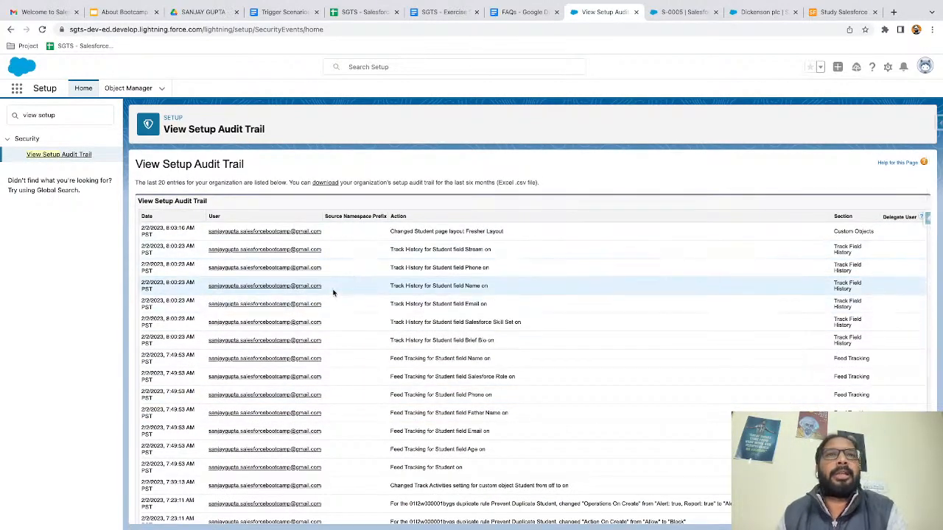
{"action": "scroll", "coordinate": [380, 324], "scroll_direction": "down", "scroll_amount": 2}
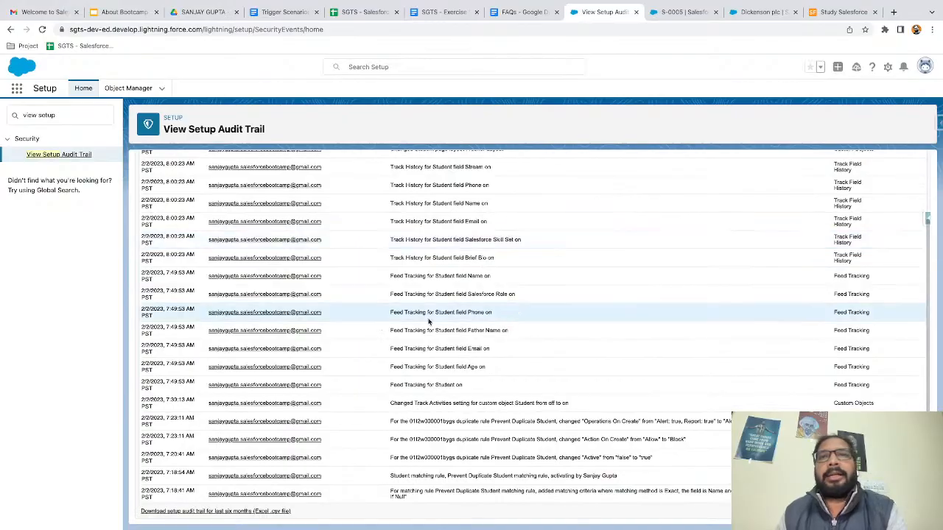
{"action": "scroll", "coordinate": [471, 321], "scroll_direction": "up", "scroll_amount": 2}
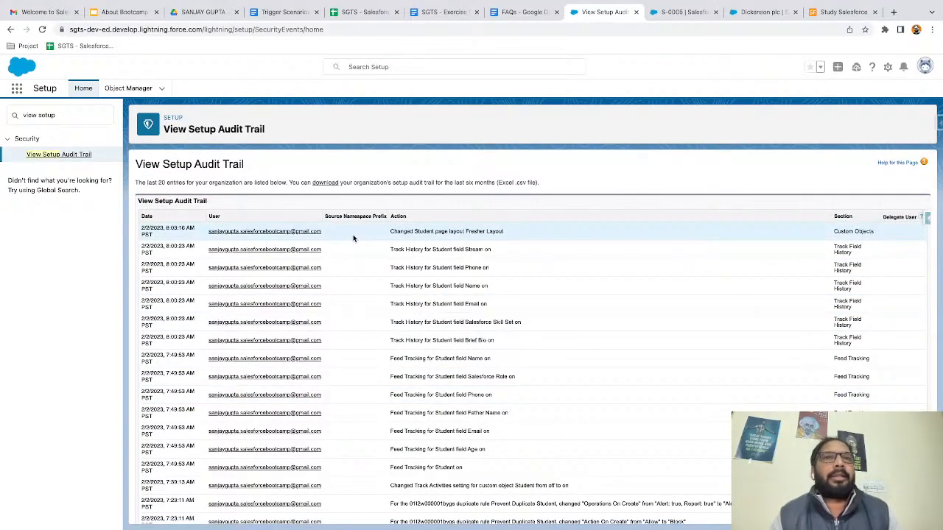
{"action": "scroll", "coordinate": [354, 239], "scroll_direction": "down", "scroll_amount": 2}
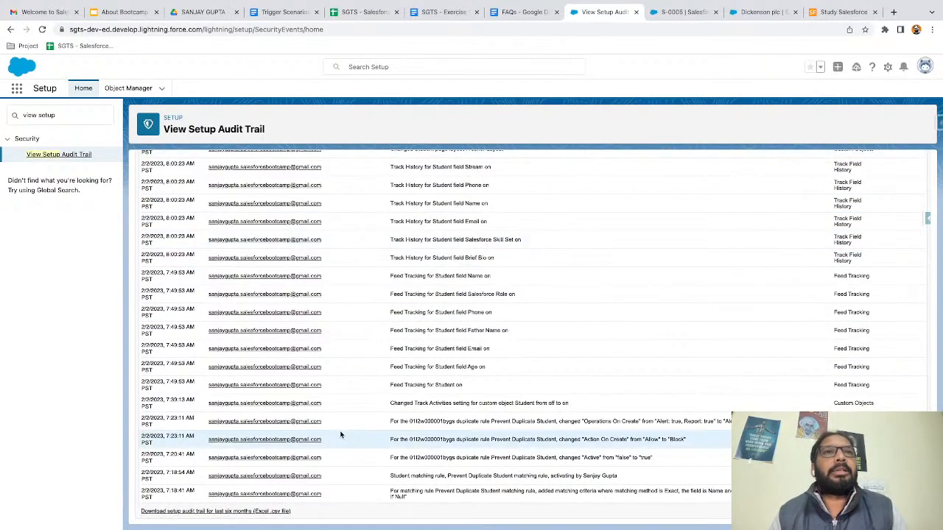
{"action": "scroll", "coordinate": [342, 436], "scroll_direction": "up", "scroll_amount": 2}
{"action": "scroll", "coordinate": [332, 257], "scroll_direction": "down", "scroll_amount": 2}
{"action": "scroll", "coordinate": [332, 255], "scroll_direction": "up", "scroll_amount": 5}
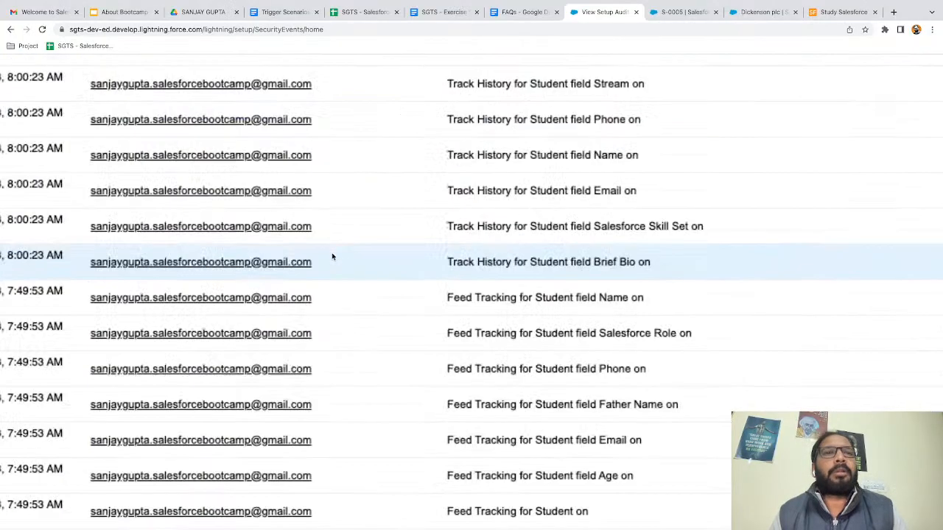
{"action": "scroll", "coordinate": [331, 254], "scroll_direction": "down", "scroll_amount": 4}
{"action": "scroll", "coordinate": [176, 439], "scroll_direction": "left", "scroll_amount": 5}
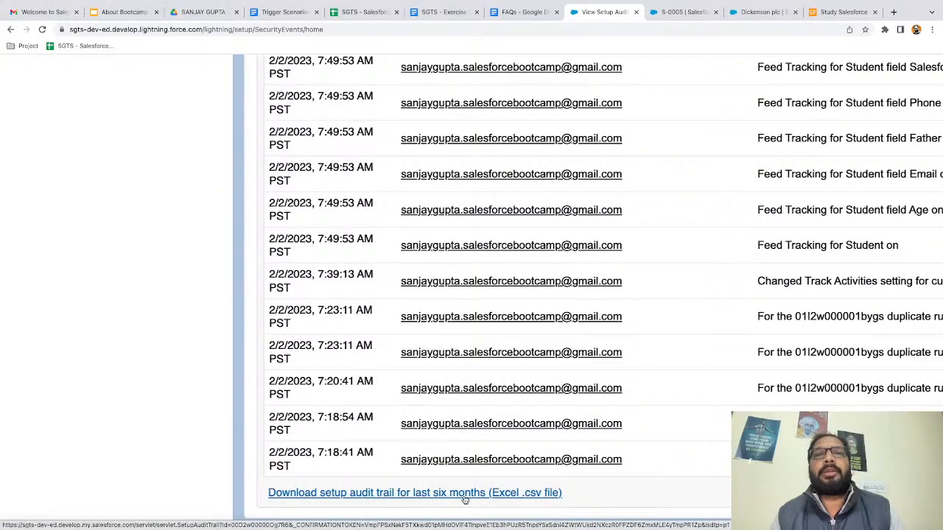
{"action": "scroll", "coordinate": [207, 414], "scroll_direction": "down", "scroll_amount": 4}
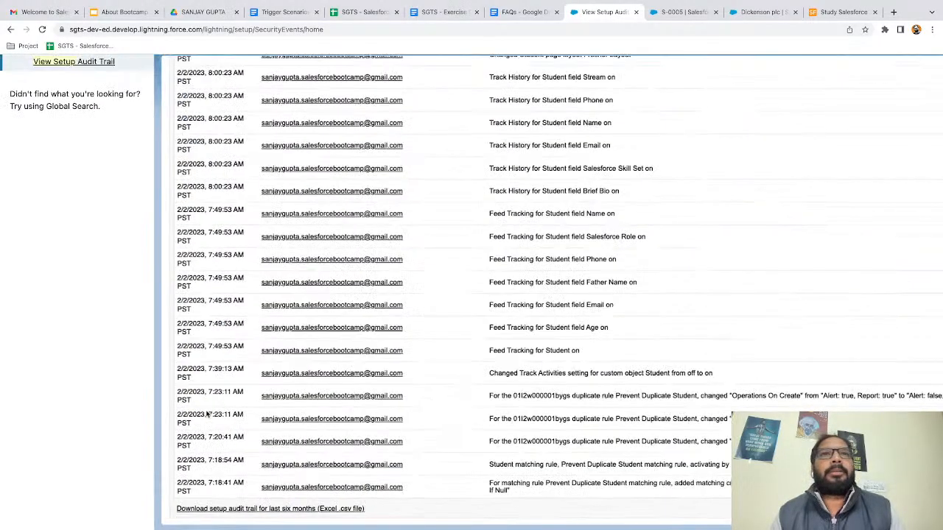
{"action": "scroll", "coordinate": [207, 414], "scroll_direction": "down", "scroll_amount": 3}
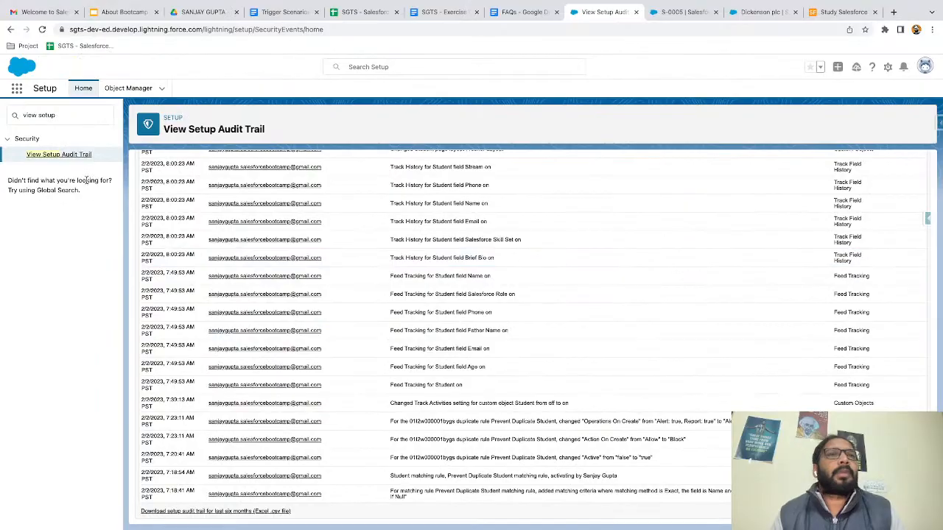